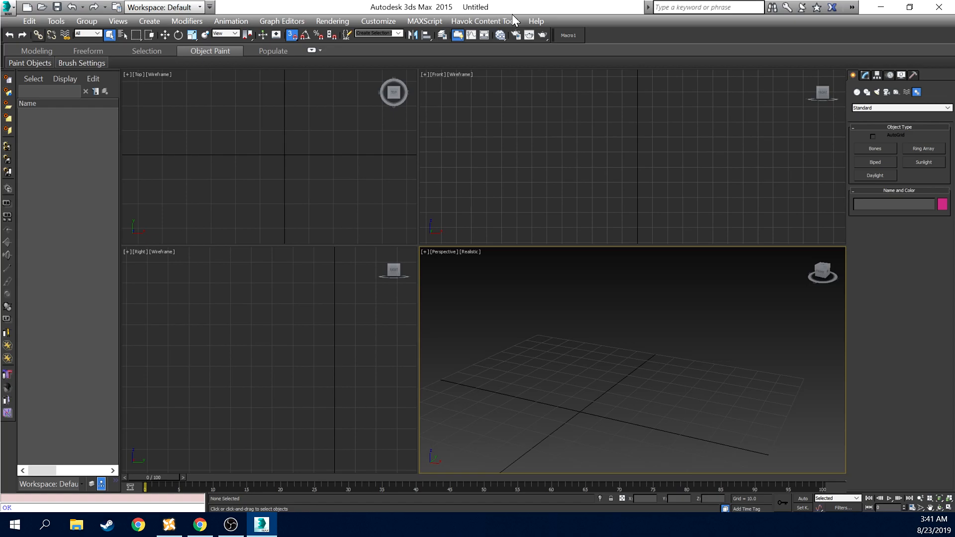
Import basic skeleton.nif from the HDT-SMP Resources folder inside skyrim resources on the Desktop, with Skyrim as the game
{"action": "left_click", "coordinate": [12, 17]}
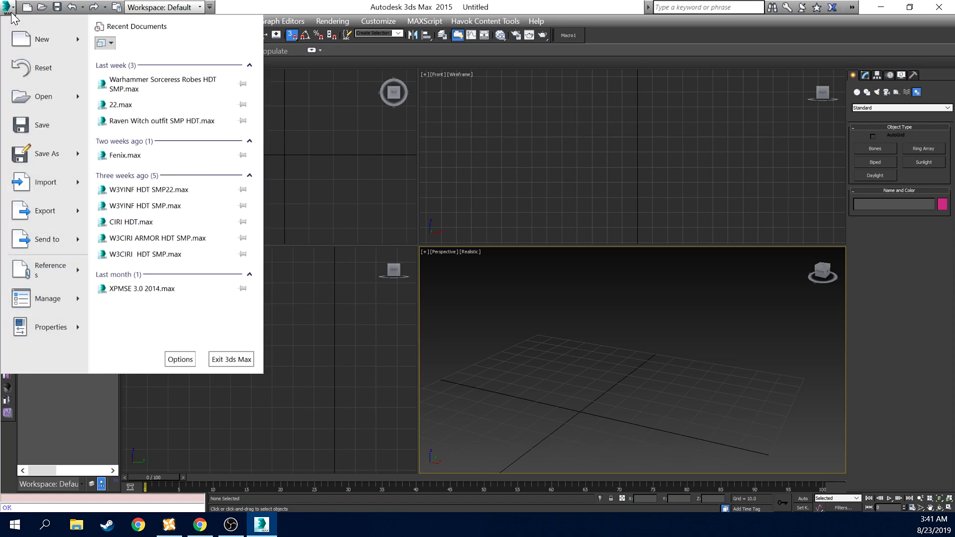
{"action": "mouse_move", "coordinate": [57, 187]}
{"action": "left_click", "coordinate": [169, 64]}
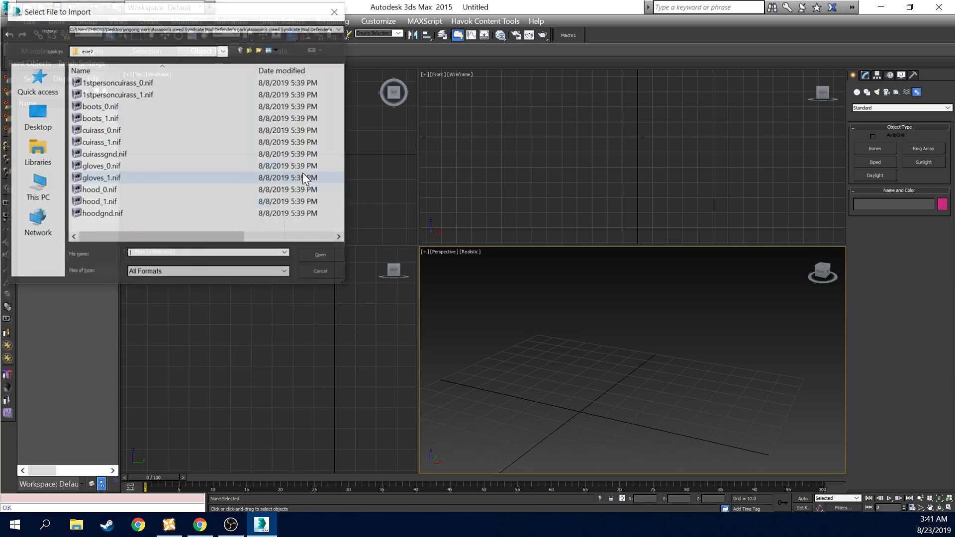
{"action": "left_click", "coordinate": [39, 126]}
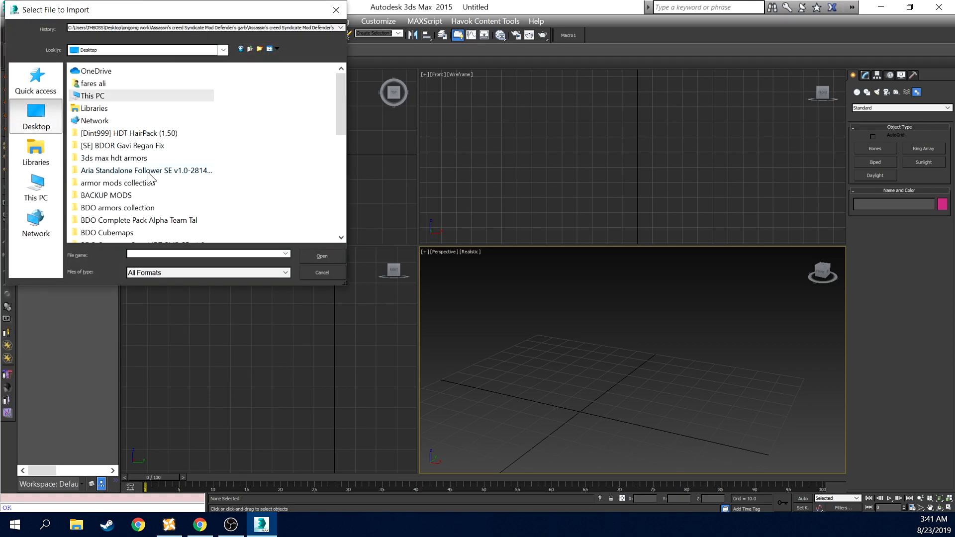
{"action": "scroll", "coordinate": [147, 177], "scroll_direction": "down", "scroll_amount": 8}
{"action": "double_click", "coordinate": [118, 175]}
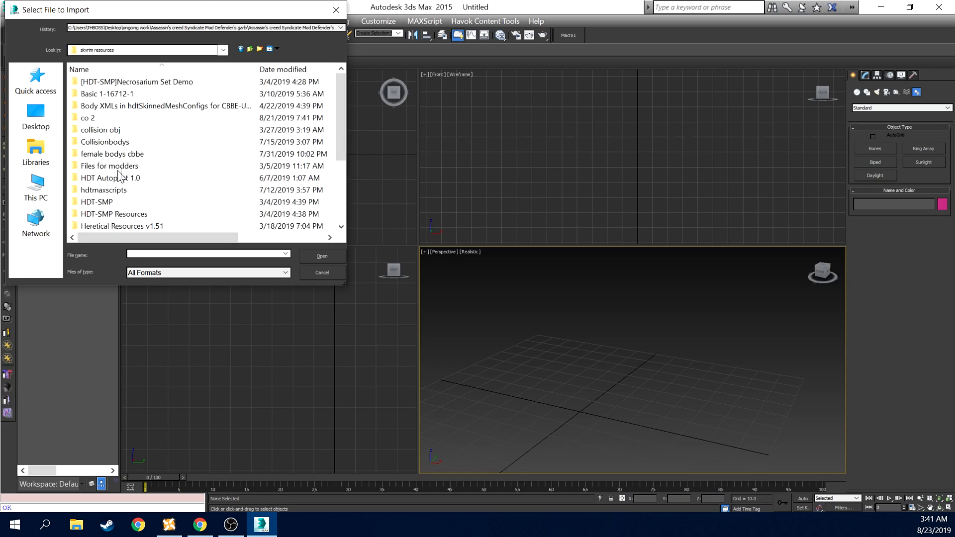
{"action": "scroll", "coordinate": [152, 169], "scroll_direction": "down", "scroll_amount": 3}
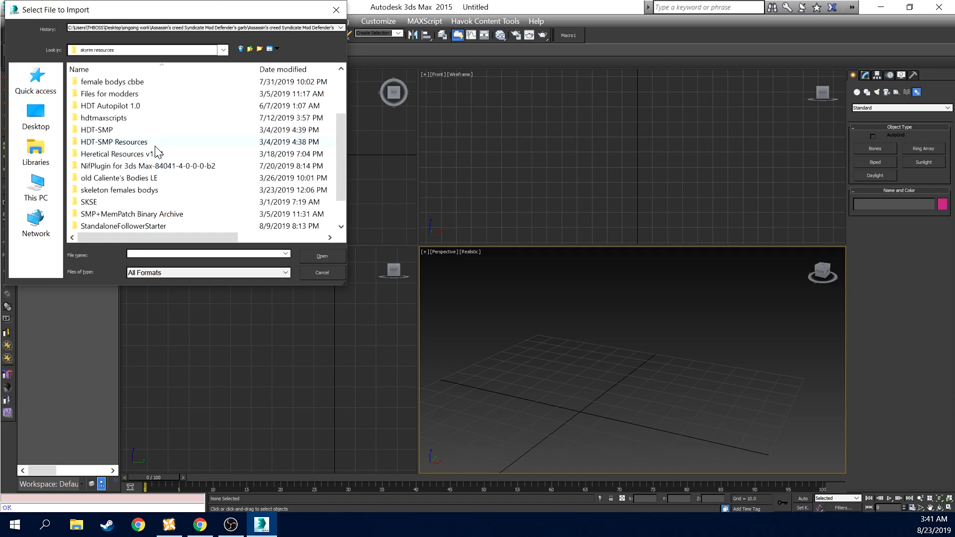
{"action": "double_click", "coordinate": [156, 146]}
{"action": "left_click", "coordinate": [105, 95]}
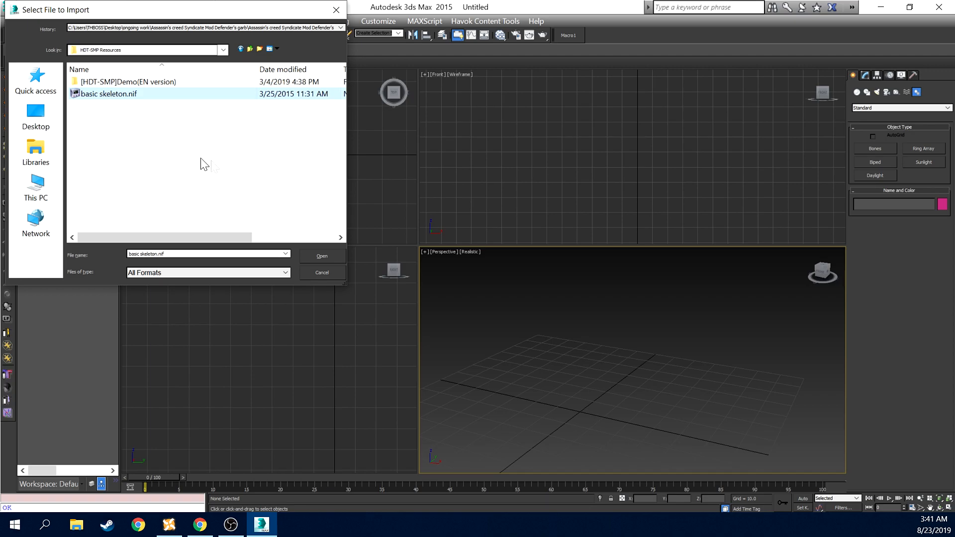
{"action": "left_click", "coordinate": [318, 256]}
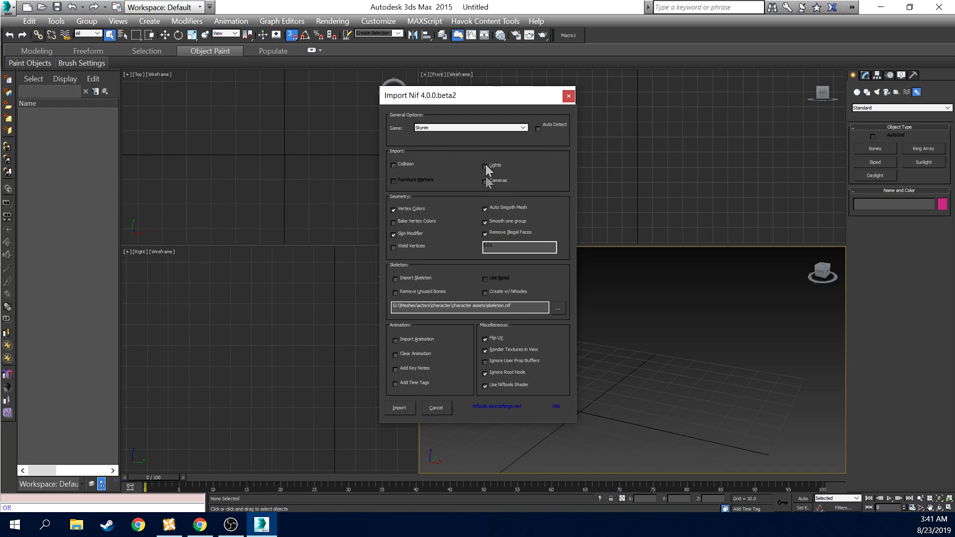
{"action": "left_click", "coordinate": [404, 410]}
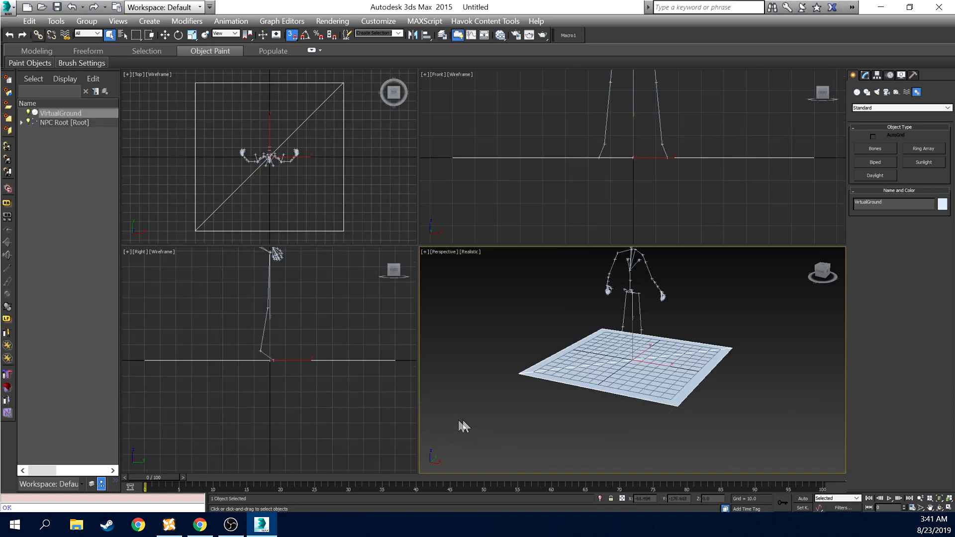
Delete the VirtualGround plane that came in with the skeleton
{"action": "right_click", "coordinate": [57, 112]}
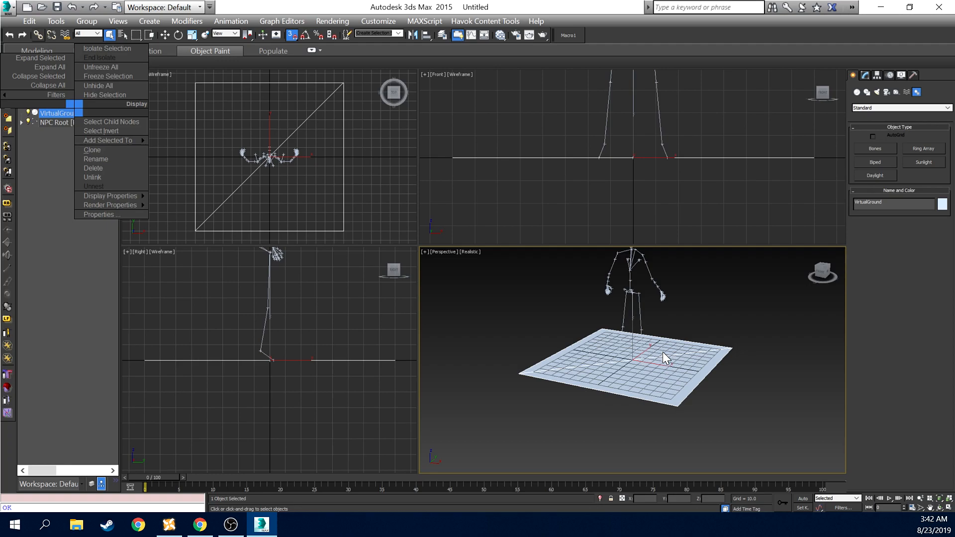
{"action": "left_click", "coordinate": [127, 168]}
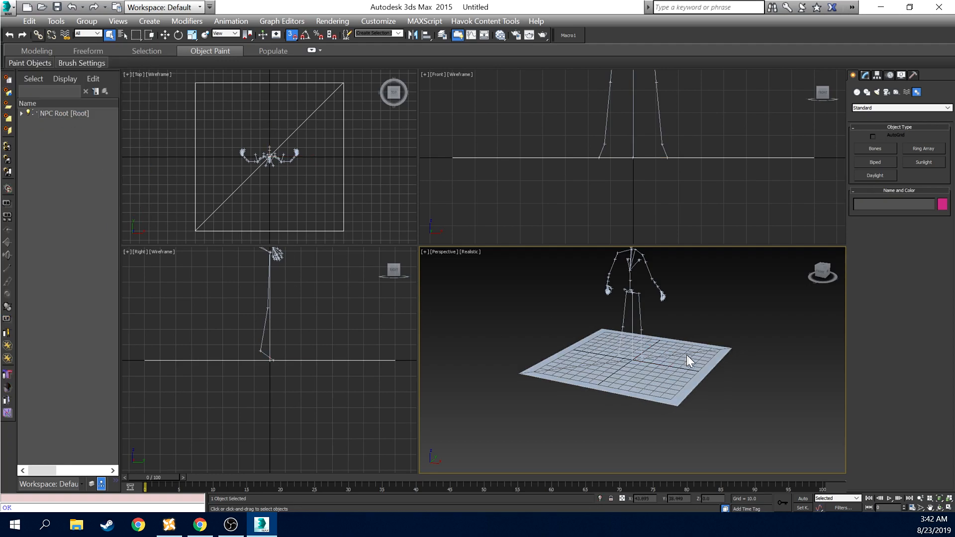
{"action": "left_click", "coordinate": [653, 407]}
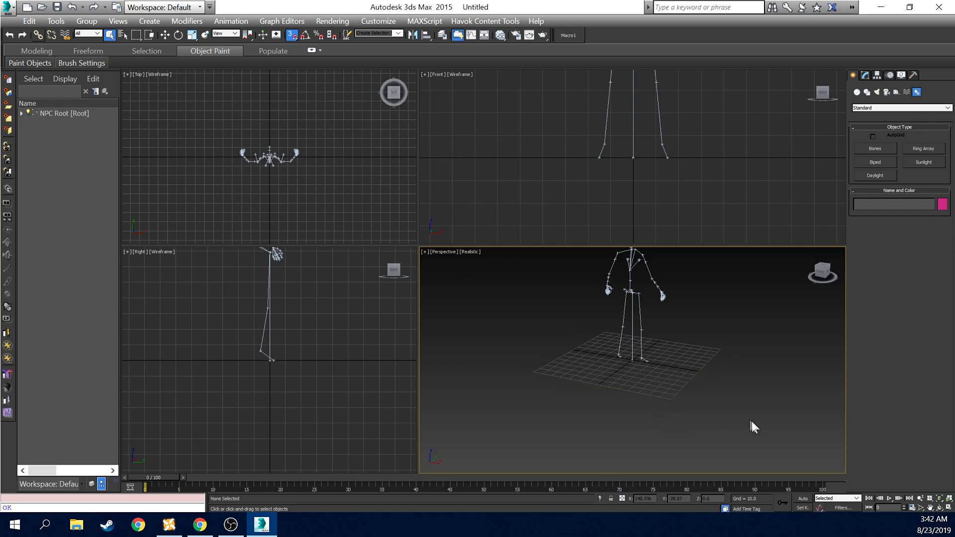
Start another import and browse from the Desktop's ongoing work folder to the evie2 meshes of the Assassin's creed Syndicate mod
{"action": "left_click", "coordinate": [7, 7]}
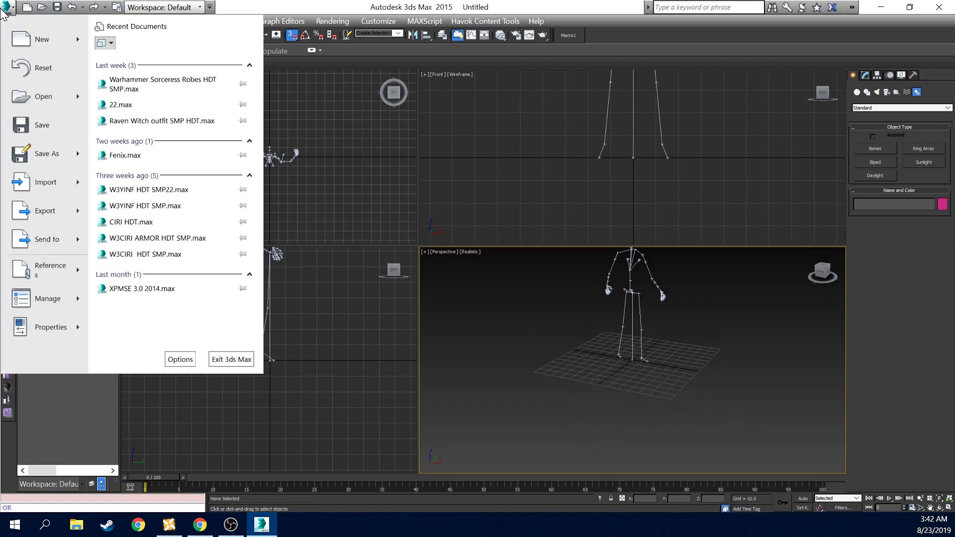
{"action": "mouse_move", "coordinate": [78, 182]}
{"action": "left_click", "coordinate": [124, 64]}
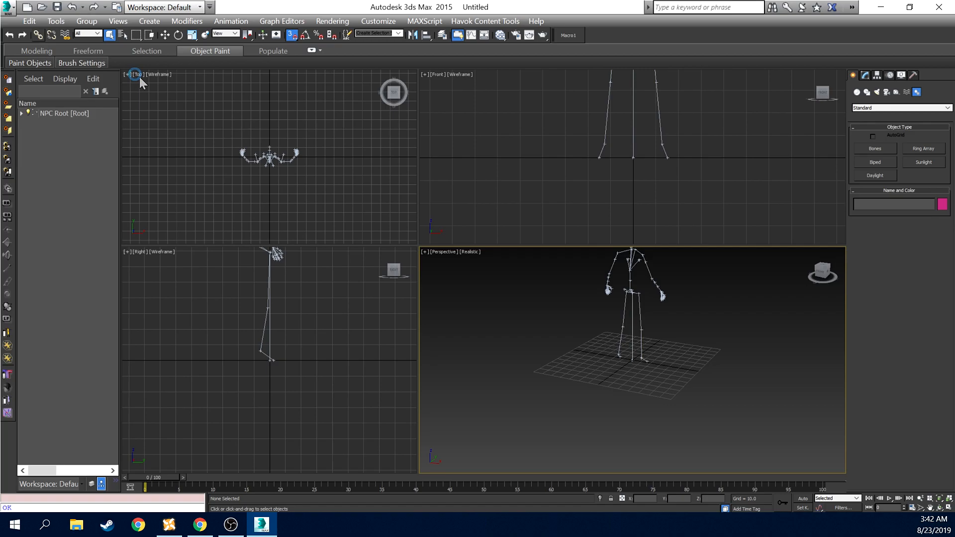
{"action": "left_click", "coordinate": [36, 119]}
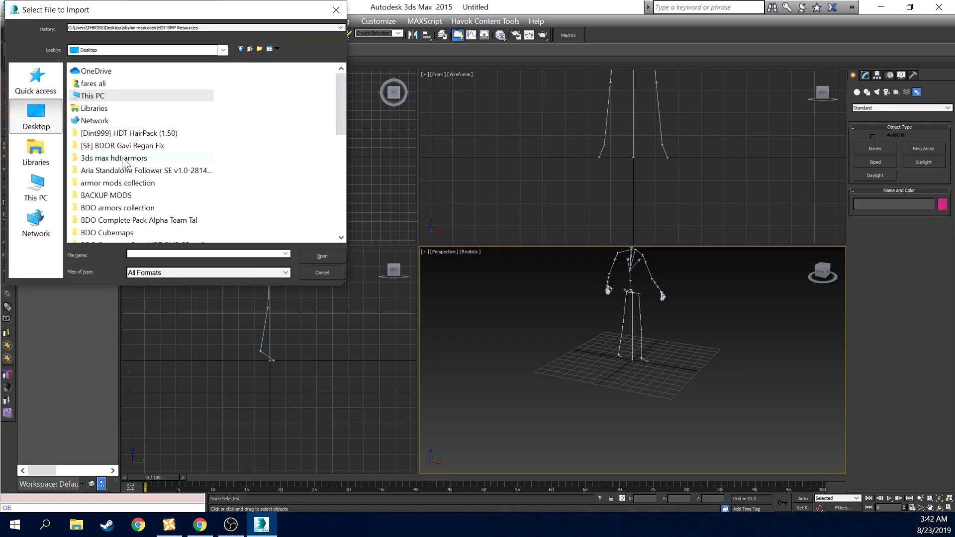
{"action": "scroll", "coordinate": [159, 177], "scroll_direction": "down", "scroll_amount": 10}
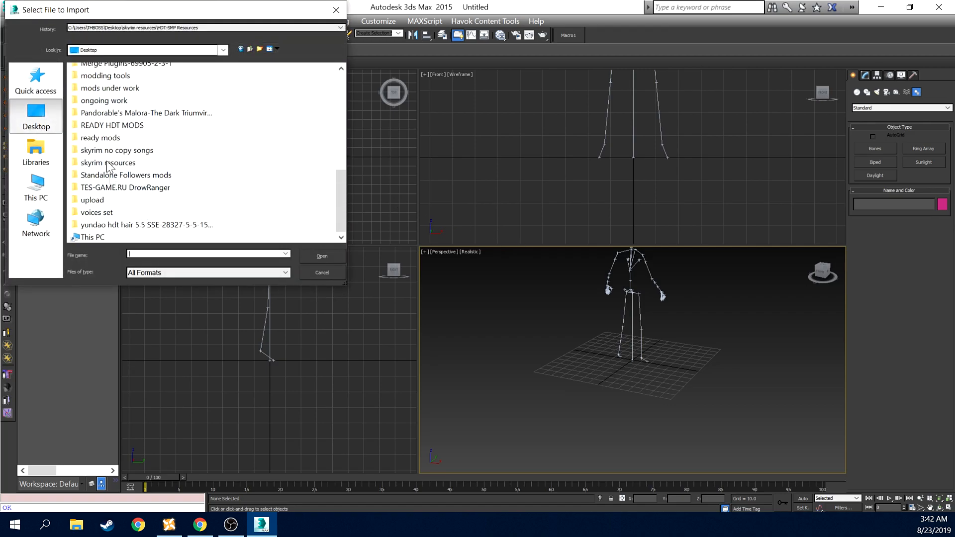
{"action": "scroll", "coordinate": [130, 150], "scroll_direction": "up", "scroll_amount": 2}
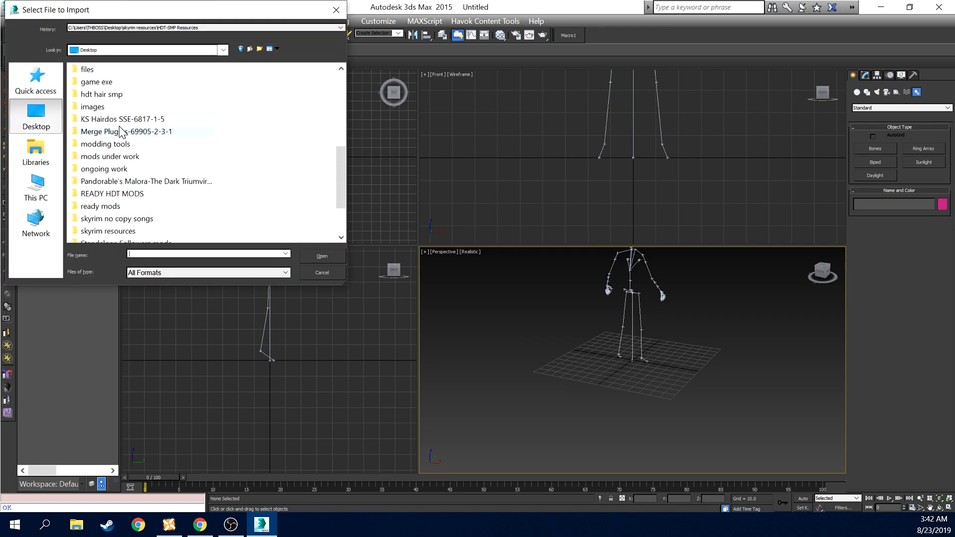
{"action": "double_click", "coordinate": [133, 171]}
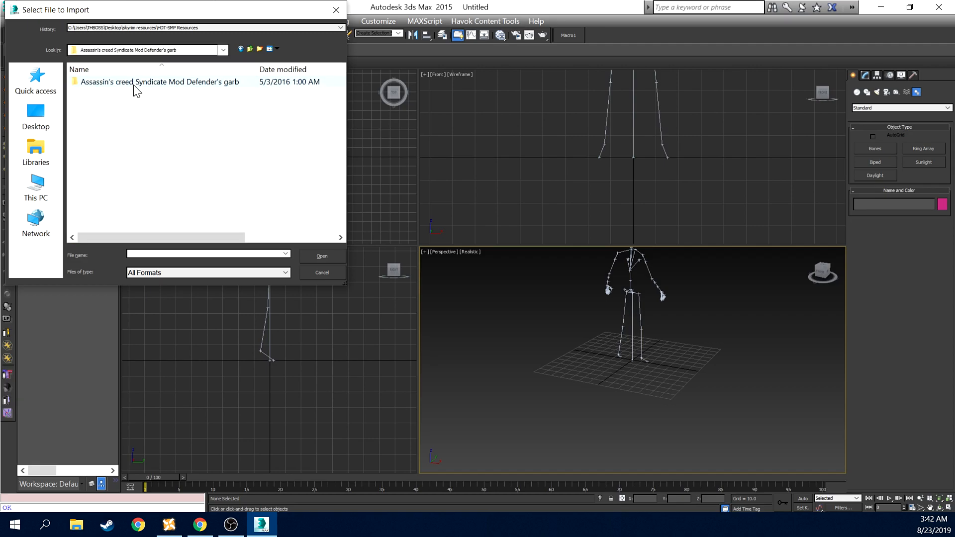
{"action": "double_click", "coordinate": [147, 86]}
{"action": "double_click", "coordinate": [125, 85]}
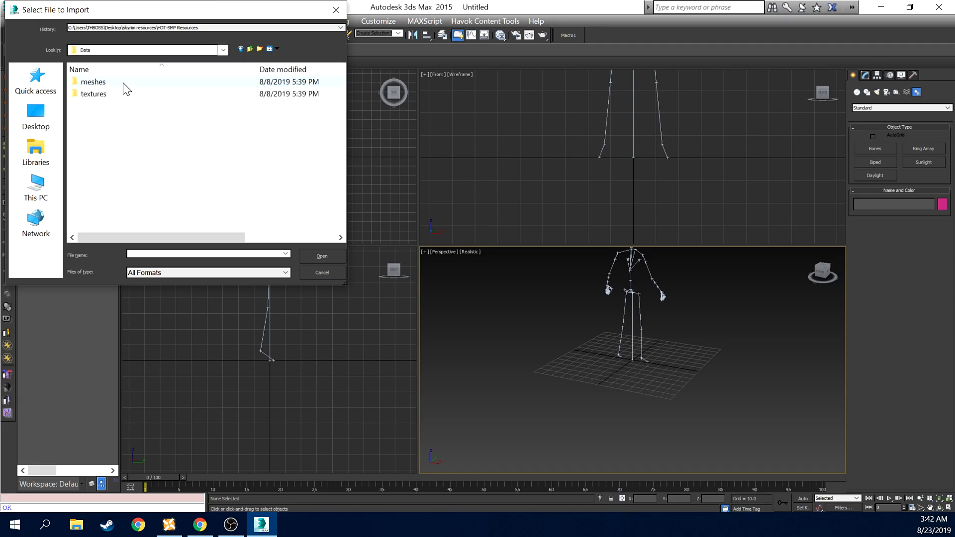
{"action": "double_click", "coordinate": [125, 85]}
{"action": "double_click", "coordinate": [124, 87]}
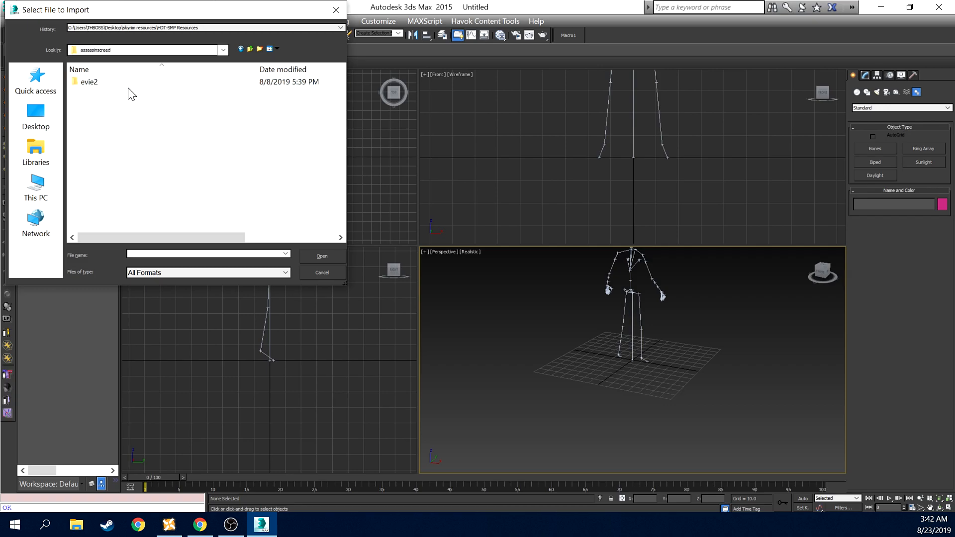
{"action": "double_click", "coordinate": [128, 85]}
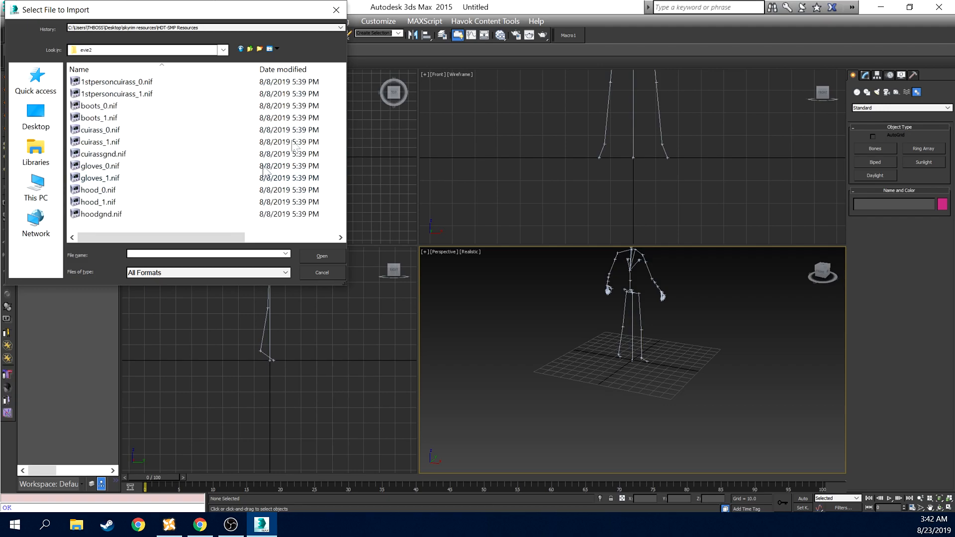
Import cuirass_1.nif with Skyrim as the game and the skeleton import option left off
{"action": "left_click", "coordinate": [123, 143]}
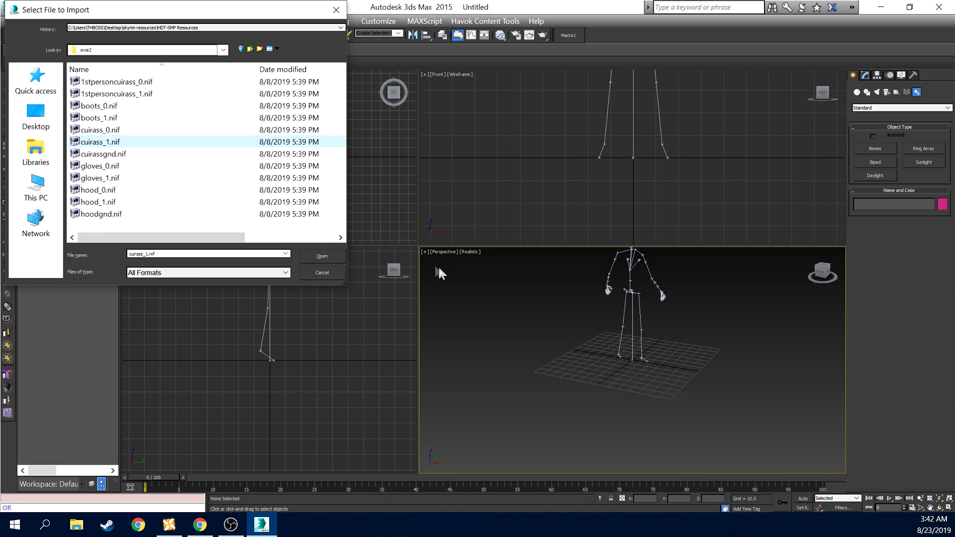
{"action": "left_click", "coordinate": [324, 261]}
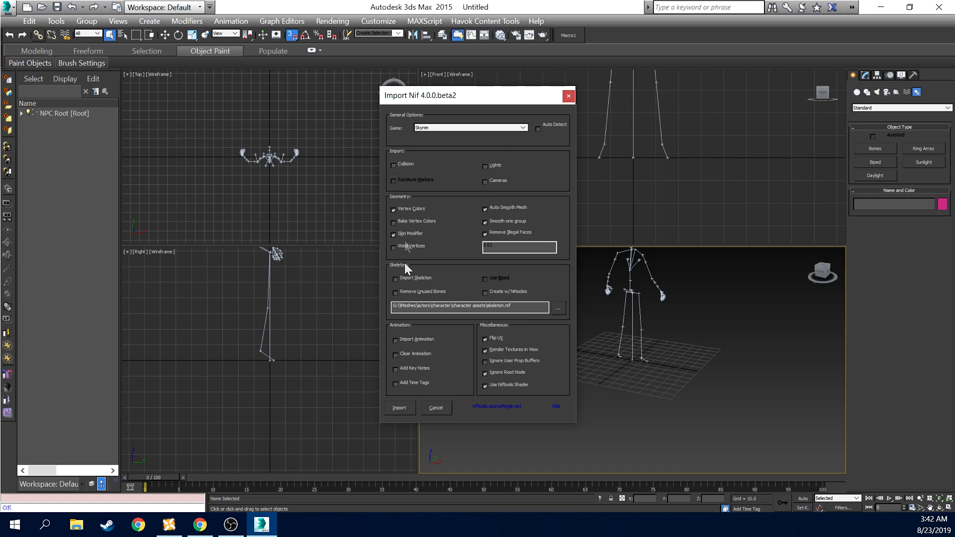
{"action": "left_click", "coordinate": [401, 409]}
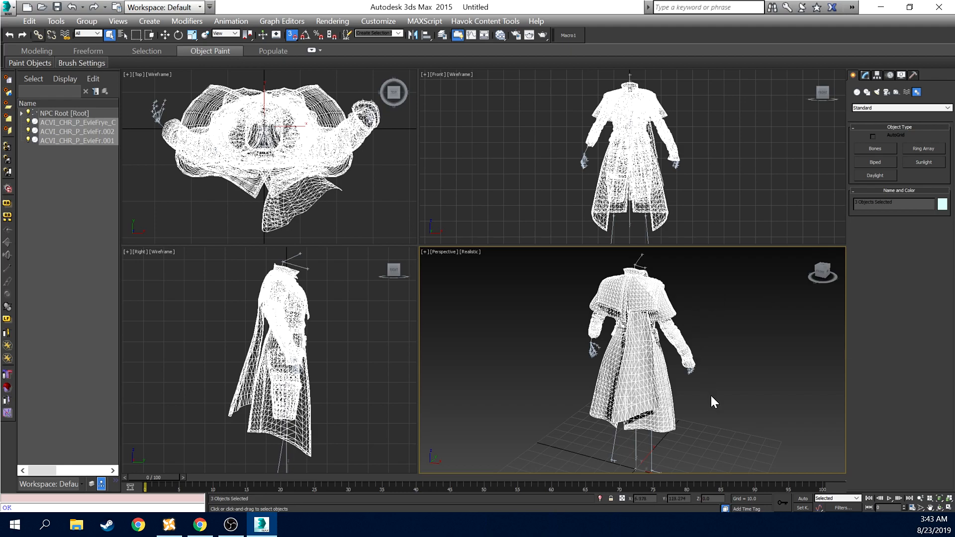
Select the cape mesh ACVI_CHR_P_EvieFrye_C hanging over the coat and hide all unselected objects
{"action": "left_click", "coordinate": [639, 350]}
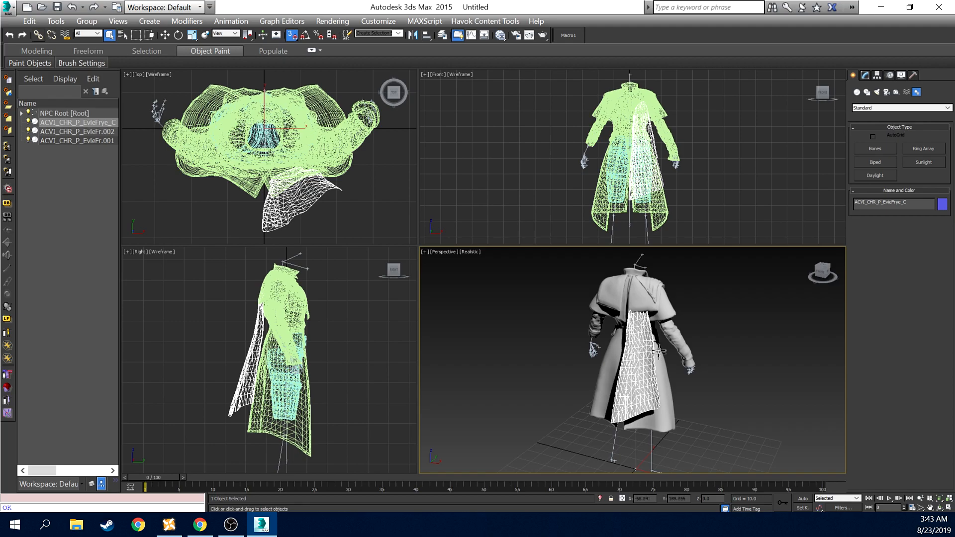
{"action": "right_click", "coordinate": [638, 357]}
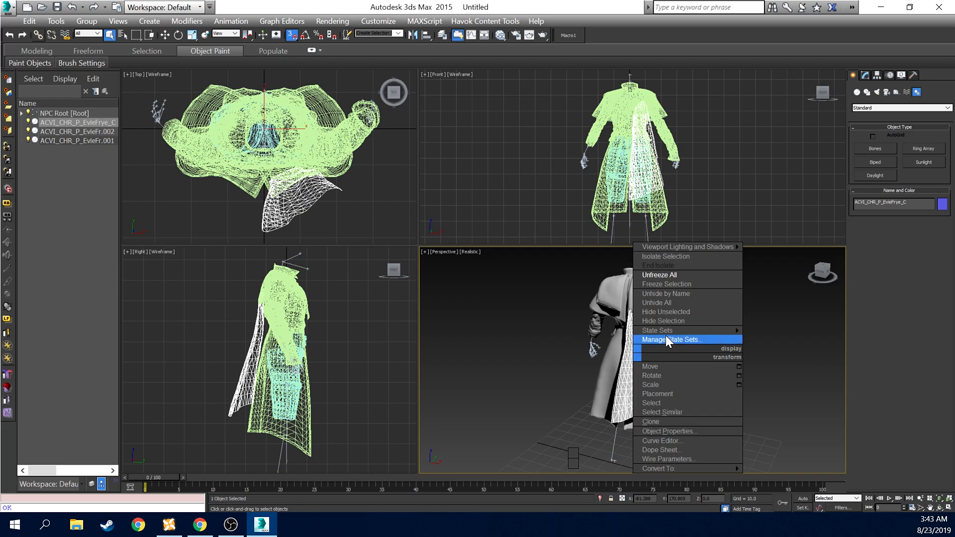
{"action": "left_click", "coordinate": [670, 312]}
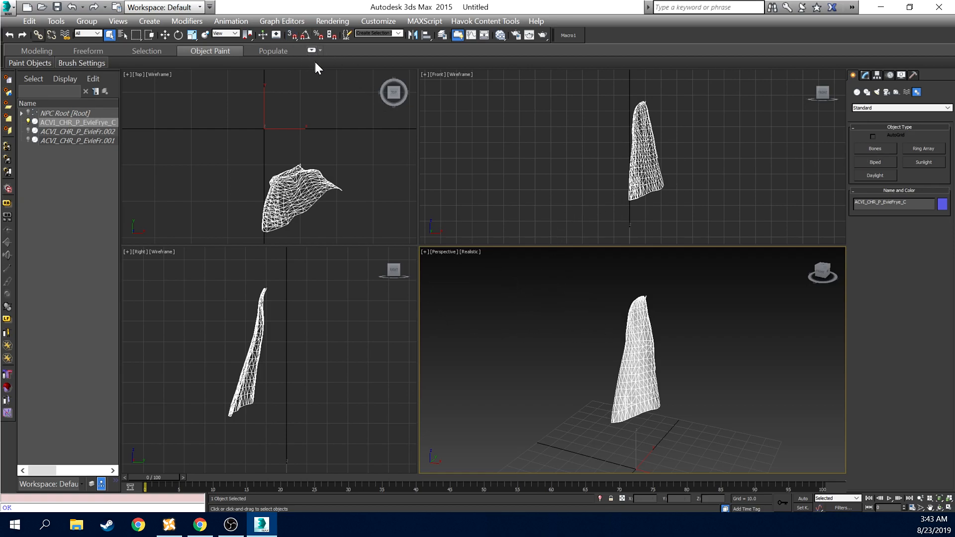
{"action": "left_click_drag", "start_coordinate": [413, 238], "coordinate": [371, 167]}
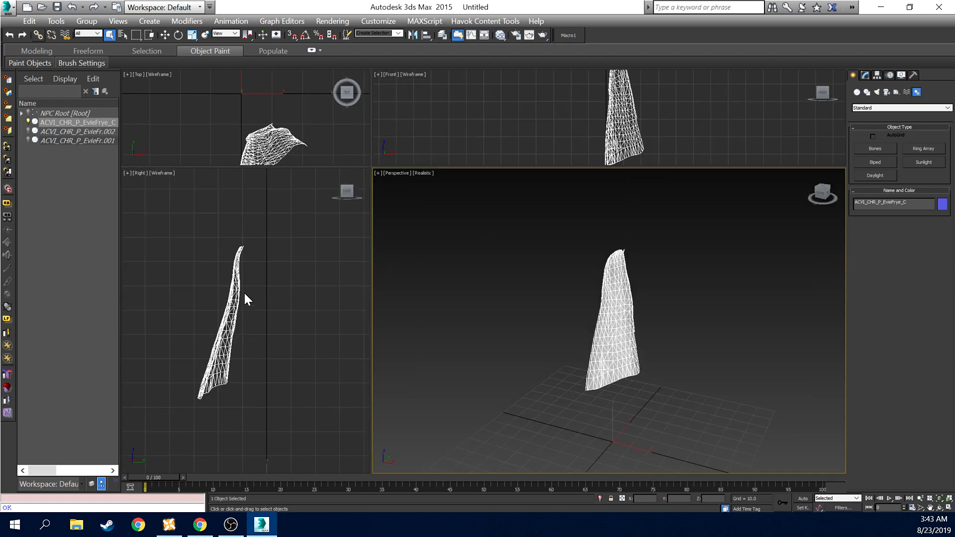
{"action": "scroll", "coordinate": [244, 292], "scroll_direction": "up", "scroll_amount": 2}
{"action": "left_click", "coordinate": [876, 149]}
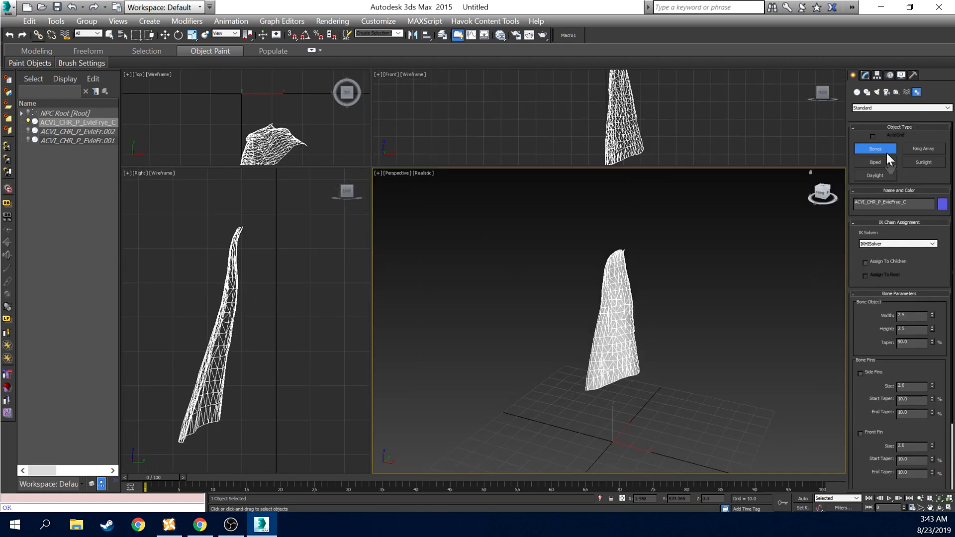
{"action": "scroll", "coordinate": [864, 324], "scroll_direction": "down", "scroll_amount": 3}
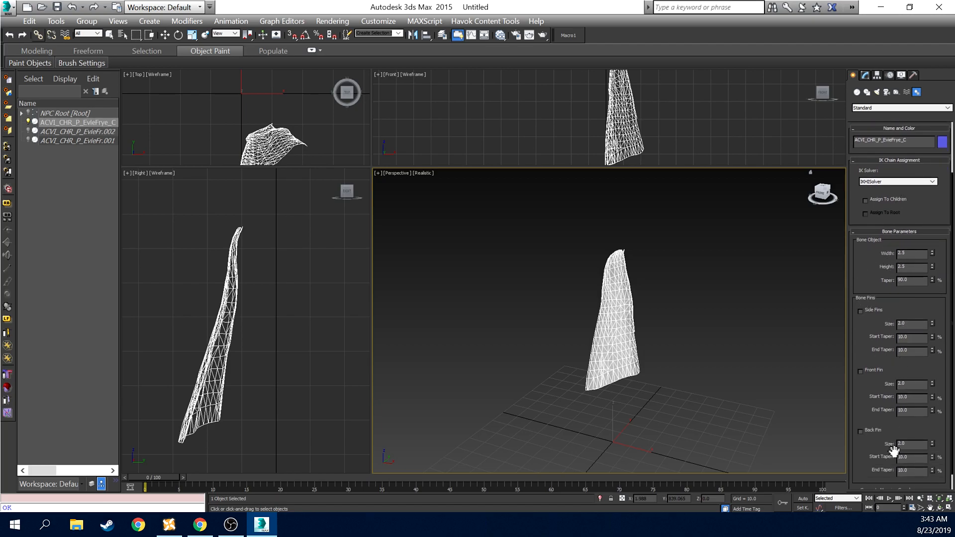
{"action": "scroll", "coordinate": [868, 380], "scroll_direction": "down", "scroll_amount": 1}
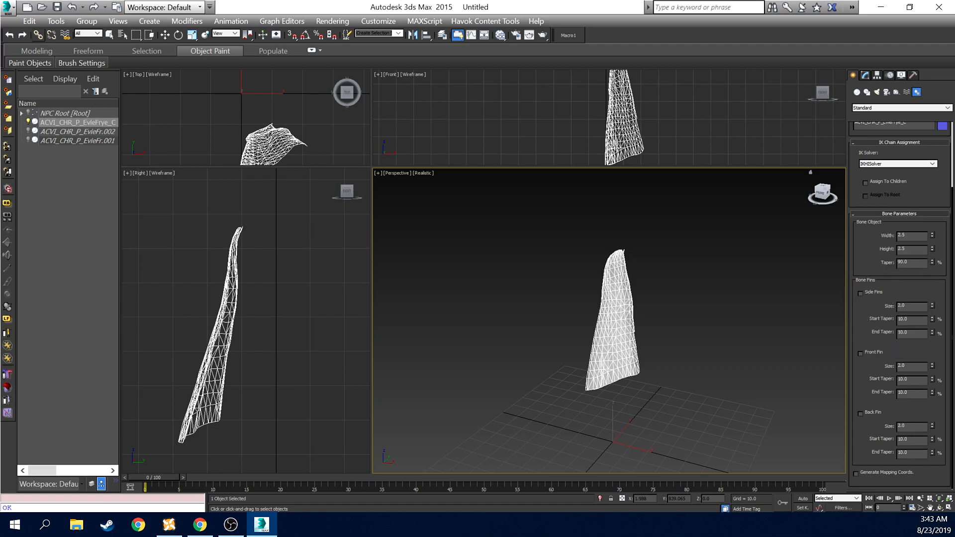
{"action": "left_click", "coordinate": [234, 243]}
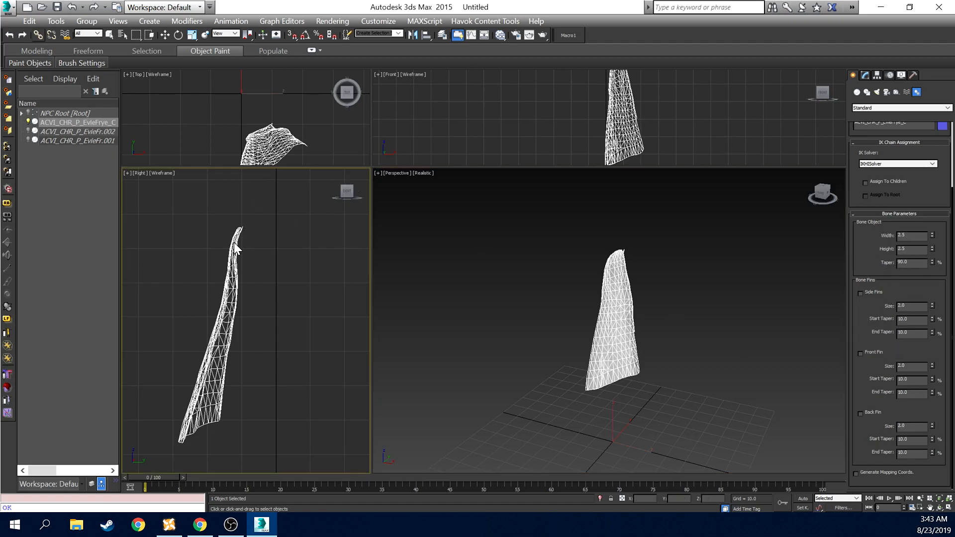
{"action": "right_click", "coordinate": [234, 291]}
{"action": "left_click", "coordinate": [107, 37]}
Deselect the cape, maximize the perspective view, enable 3D snapping to vertices and start the Bones tool
{"action": "left_click", "coordinate": [454, 253]}
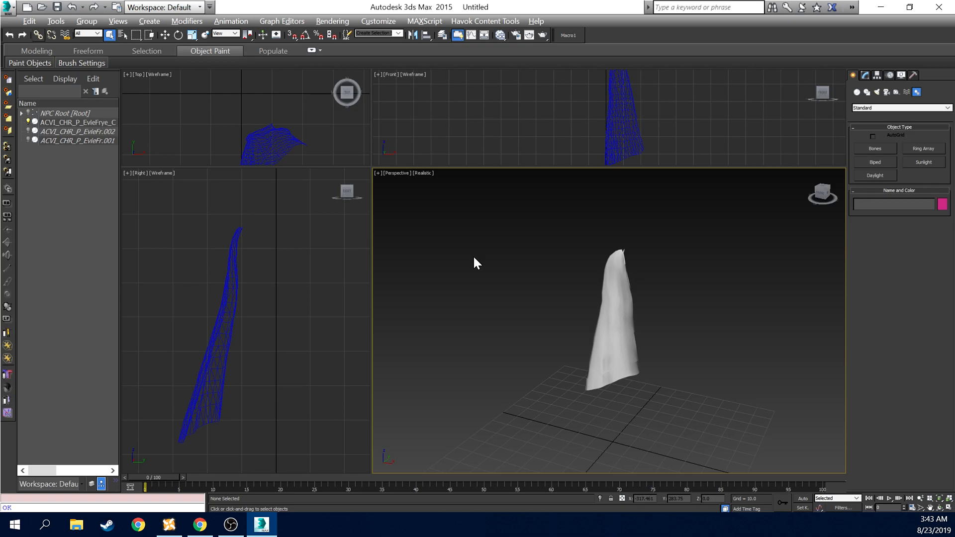
{"action": "key", "text": "alt+w"}
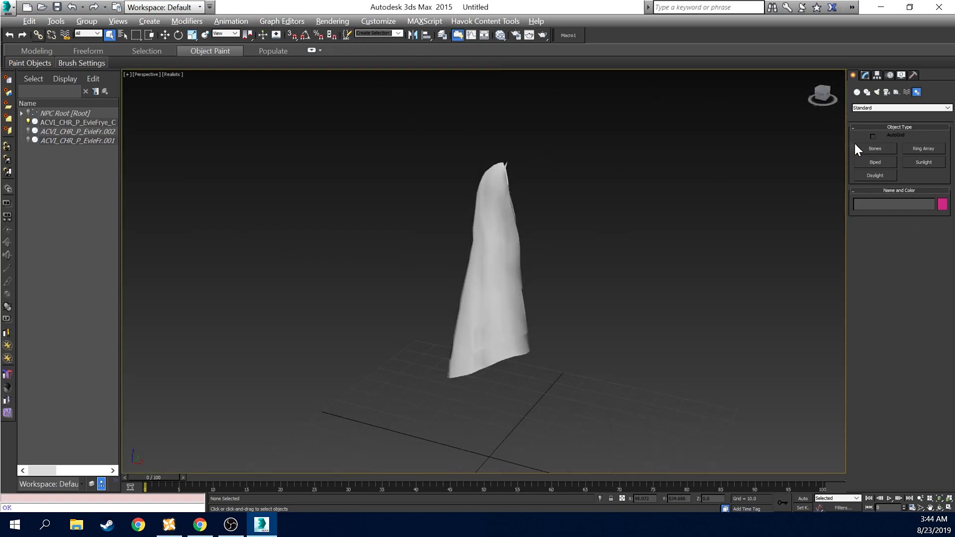
{"action": "left_click", "coordinate": [291, 36]}
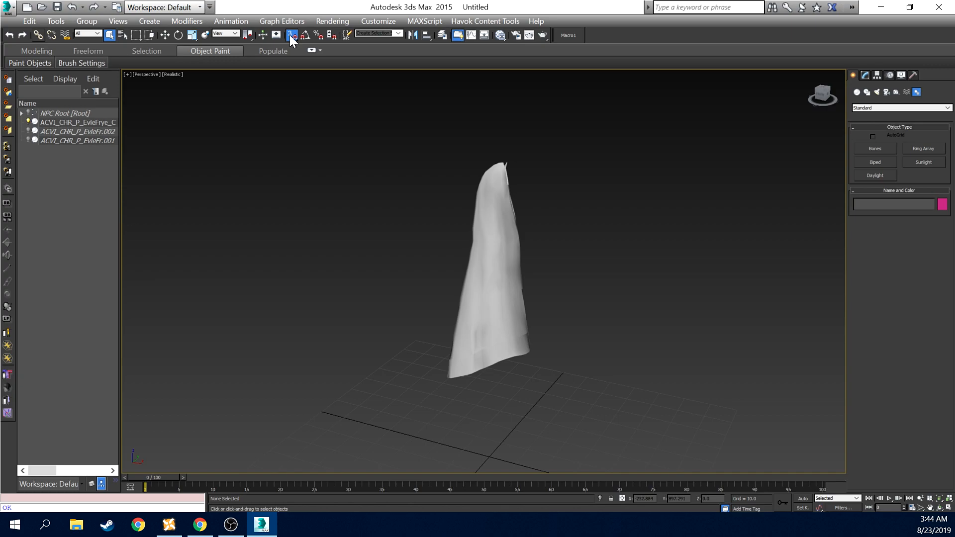
{"action": "right_click", "coordinate": [291, 35]}
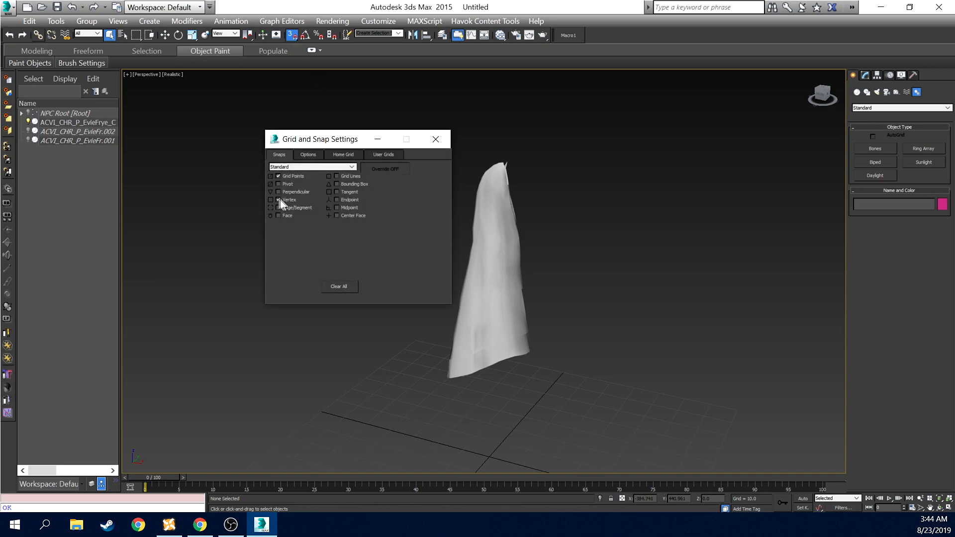
{"action": "left_click", "coordinate": [431, 145]}
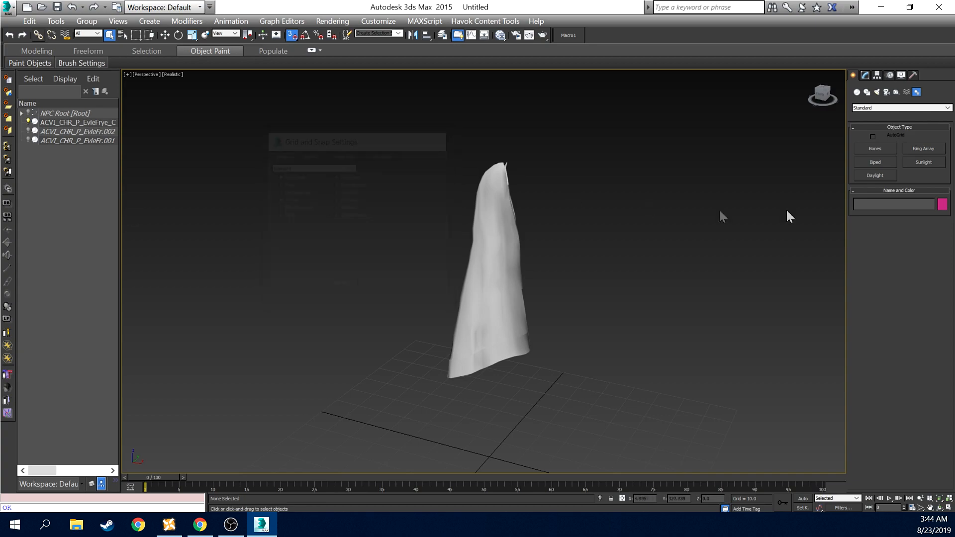
{"action": "left_click", "coordinate": [880, 147]}
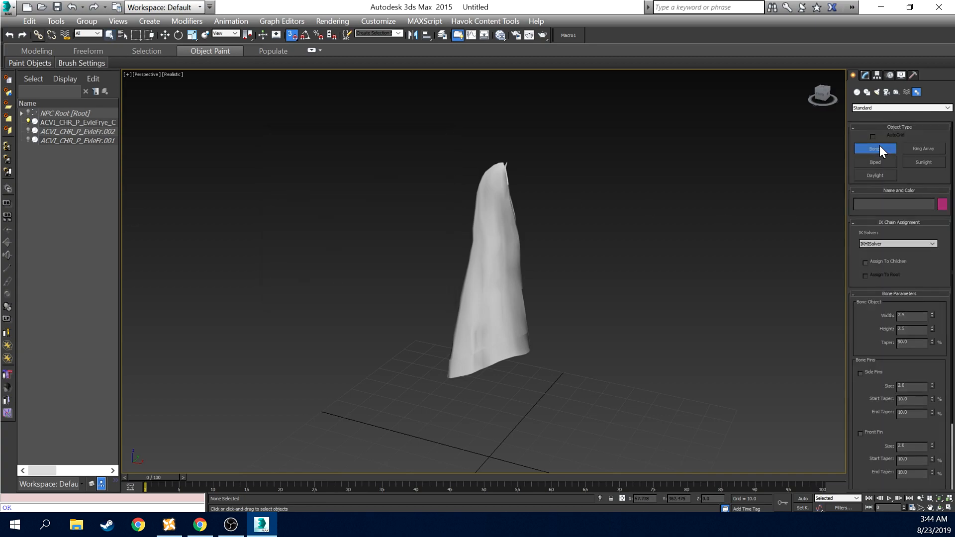
{"action": "left_click", "coordinate": [491, 194]}
{"action": "left_click", "coordinate": [494, 245]}
{"action": "right_click", "coordinate": [494, 245]}
{"action": "left_click", "coordinate": [494, 246]}
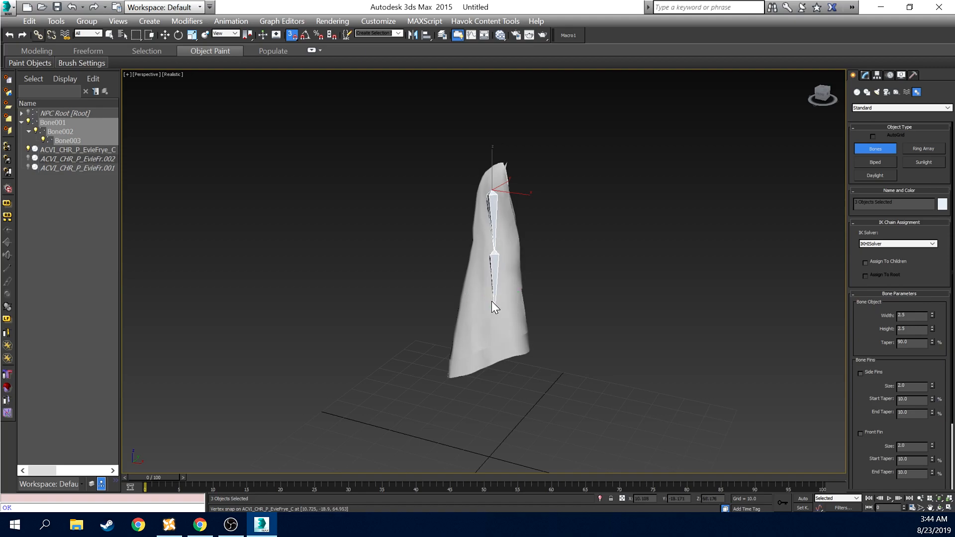
{"action": "left_click", "coordinate": [494, 304]}
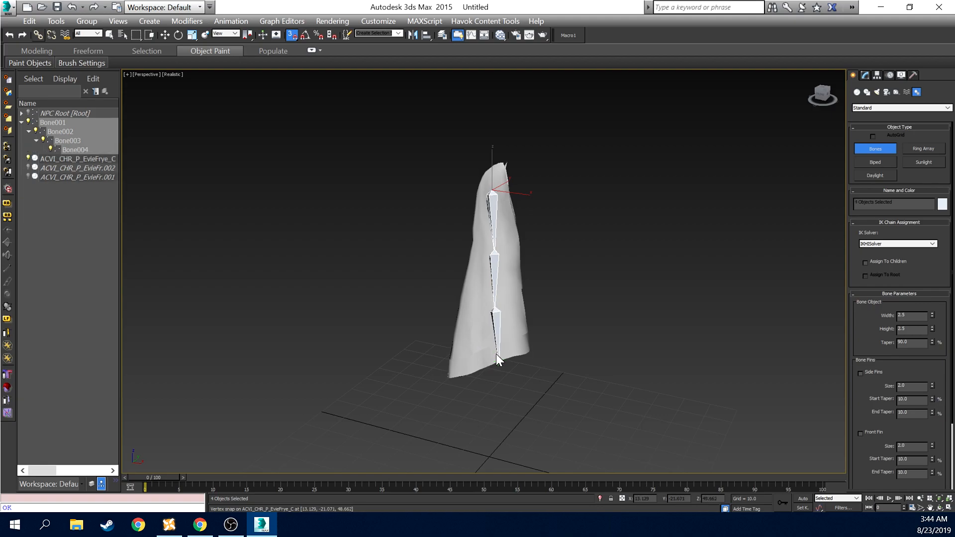
{"action": "right_click", "coordinate": [494, 349]}
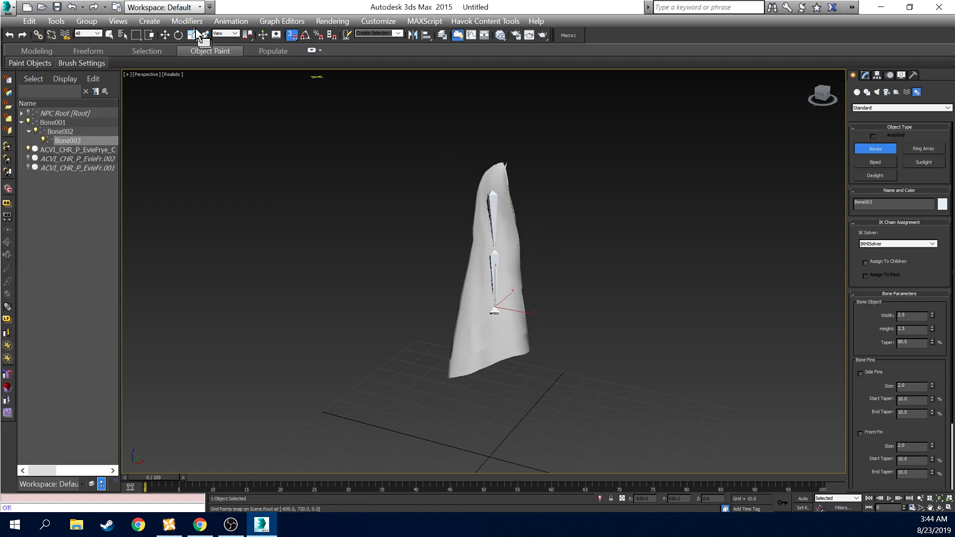
{"action": "left_click", "coordinate": [71, 8]}
{"action": "left_click", "coordinate": [71, 8]}
{"action": "left_click", "coordinate": [70, 8]}
{"action": "left_click", "coordinate": [71, 7]}
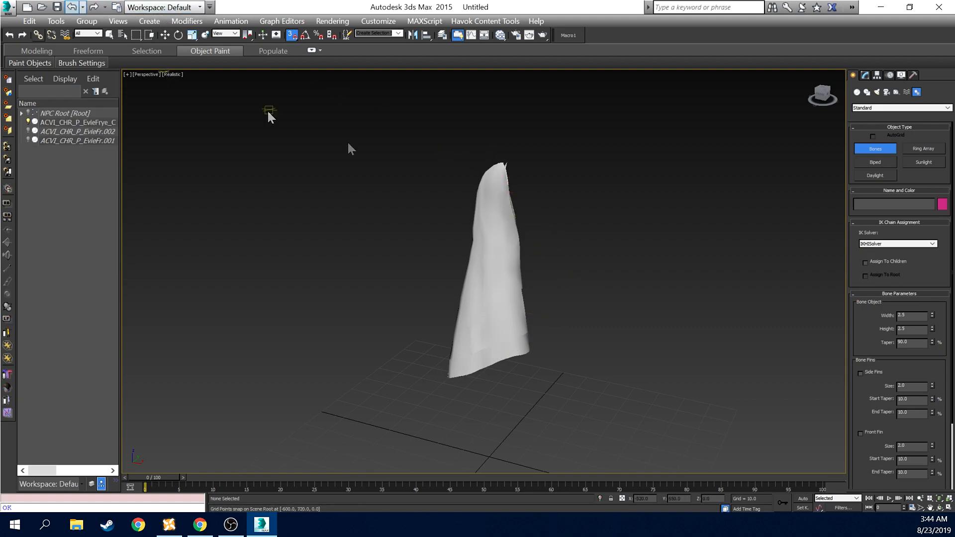
Draw a chain of three bones down the middle of the cape from near its top, and remove the extra end bone
{"action": "left_click", "coordinate": [491, 188]}
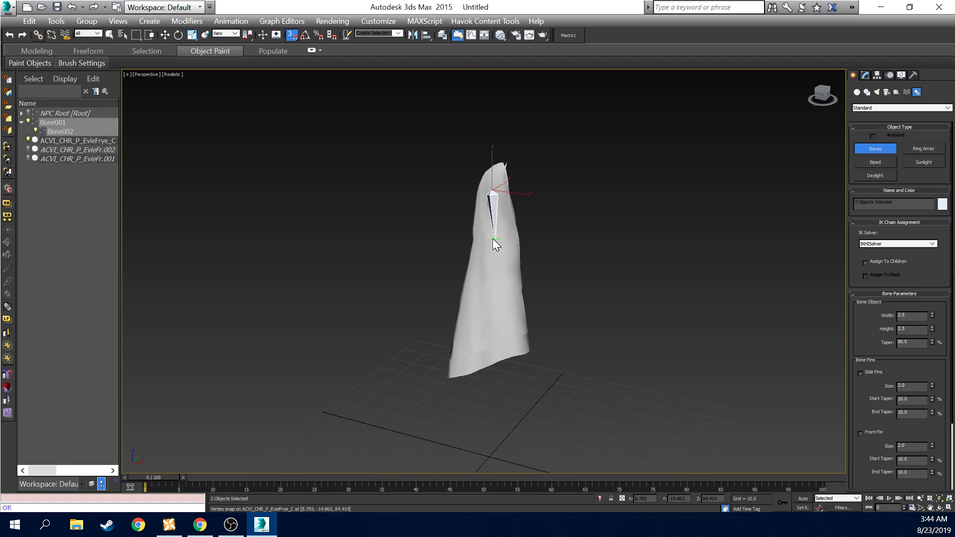
{"action": "left_click", "coordinate": [493, 239]}
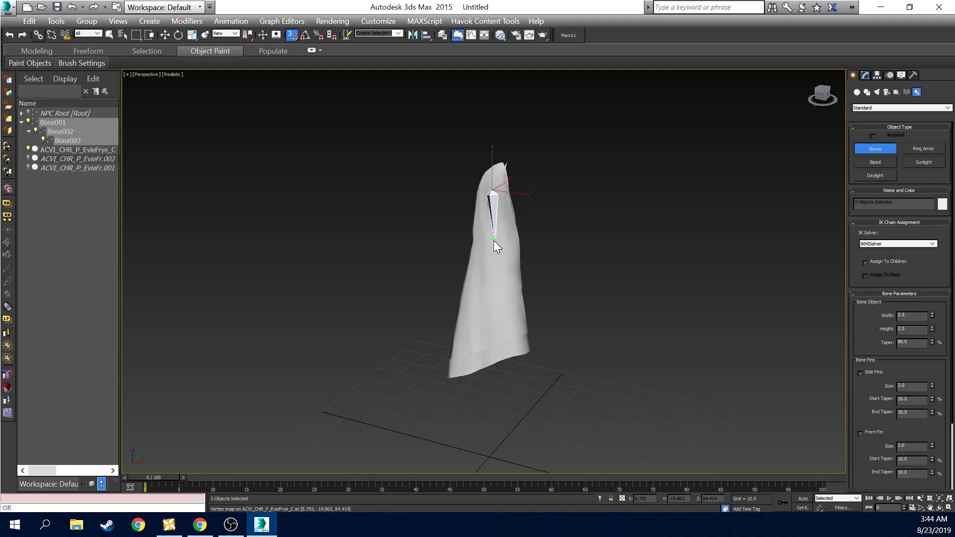
{"action": "left_click", "coordinate": [494, 287]}
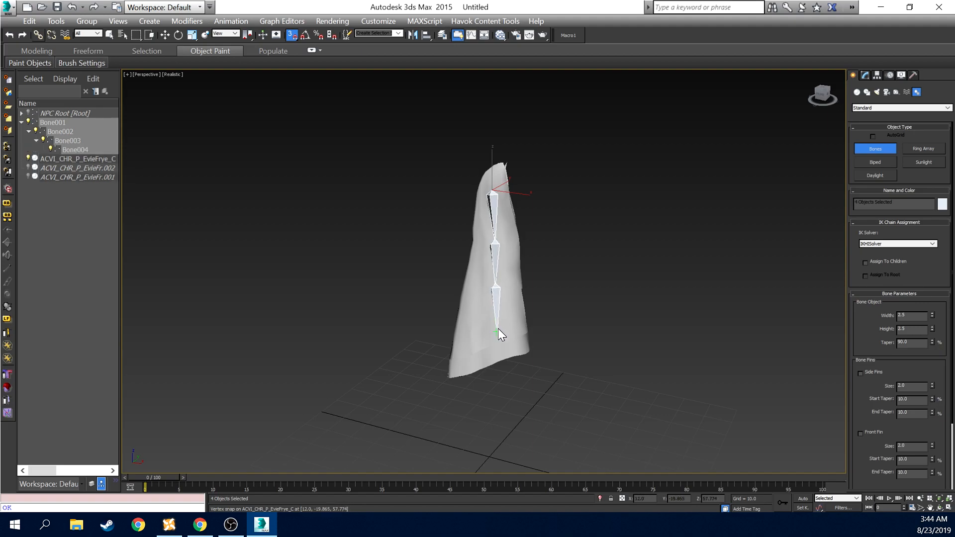
{"action": "left_click", "coordinate": [498, 329]}
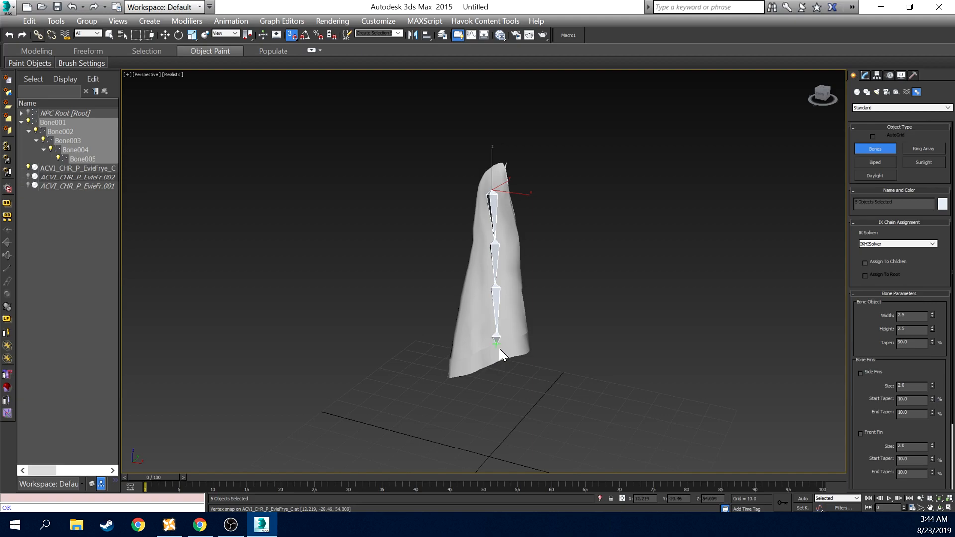
{"action": "right_click", "coordinate": [500, 349]}
{"action": "key", "text": "Delete"}
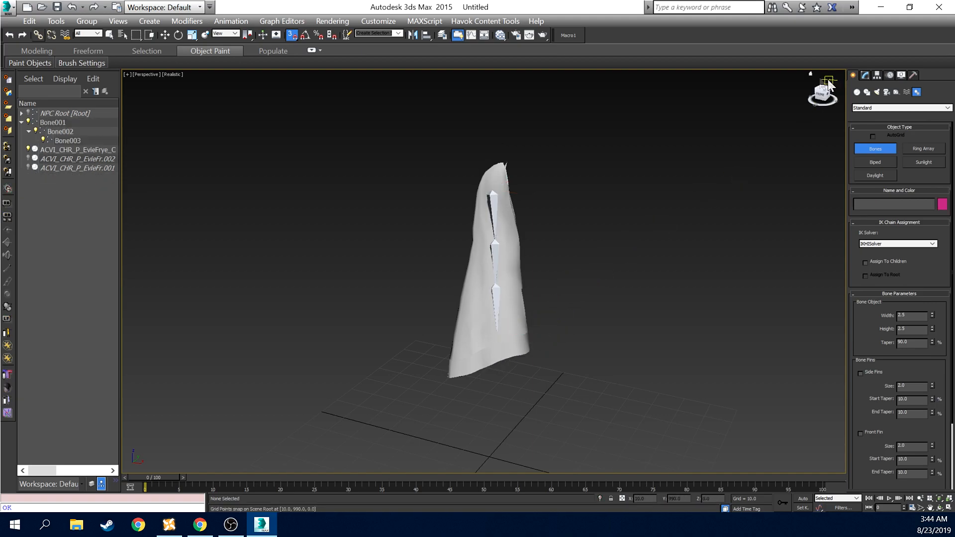
{"action": "left_click", "coordinate": [109, 34]}
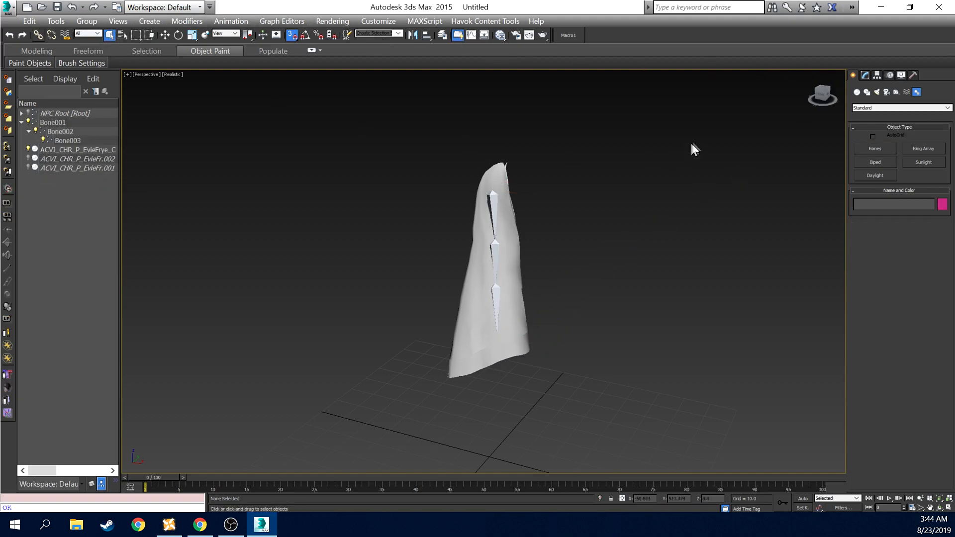
Examine how the bone chain sits against the cape mesh from several sides, with the mesh selected to show its wireframe
{"action": "mouse_move", "coordinate": [819, 97]}
{"action": "left_mouse_down"}
{"action": "mouse_move", "coordinate": [829, 102]}
{"action": "mouse_move", "coordinate": [811, 91]}
{"action": "mouse_move", "coordinate": [821, 94]}
{"action": "left_mouse_up"}
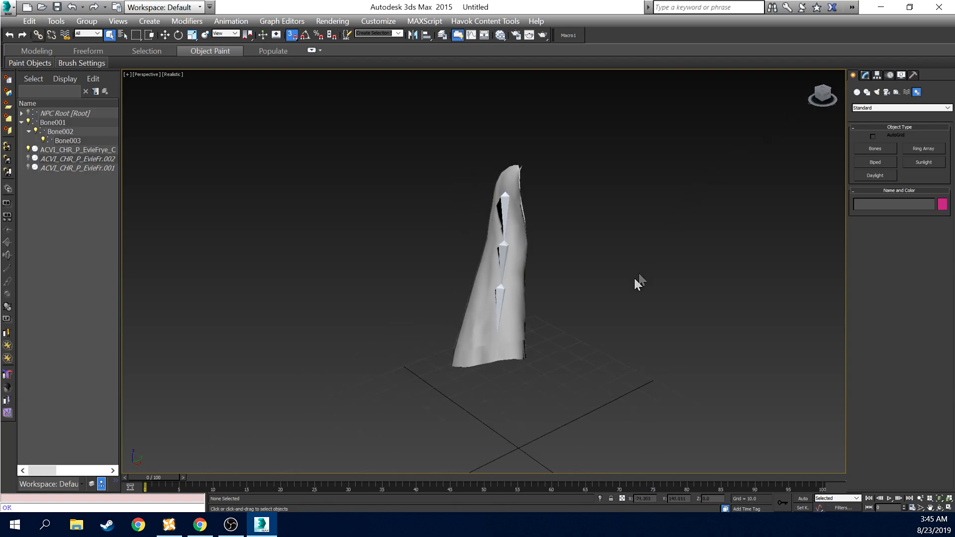
{"action": "left_click", "coordinate": [523, 330]}
{"action": "left_click_drag", "start_coordinate": [824, 94], "coordinate": [825, 95]}
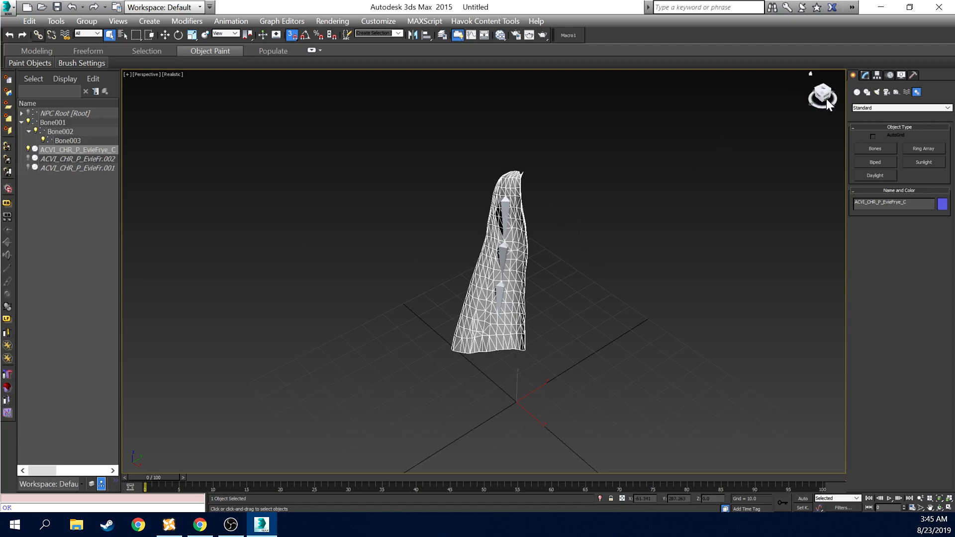
{"action": "left_click_drag", "start_coordinate": [824, 94], "coordinate": [814, 88]}
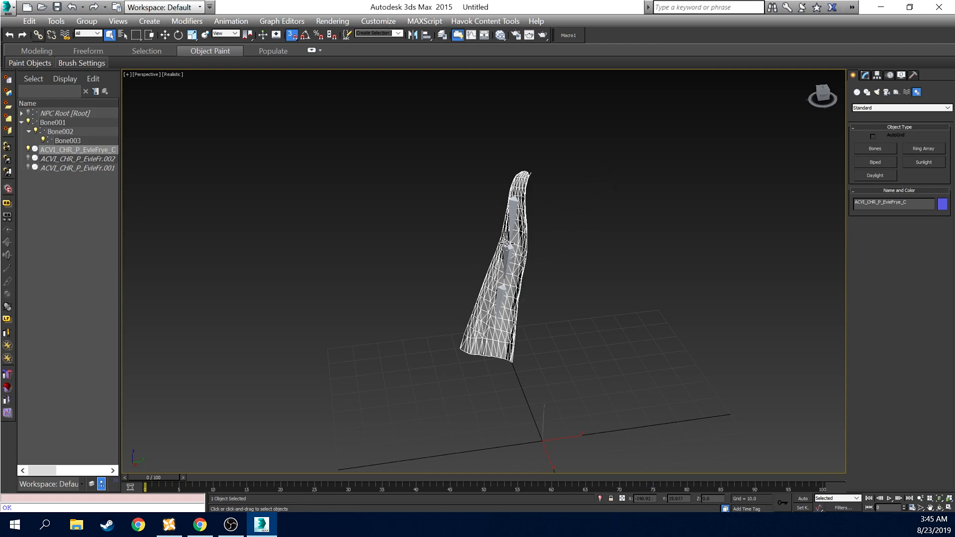
{"action": "left_click_drag", "start_coordinate": [824, 95], "coordinate": [791, 95]}
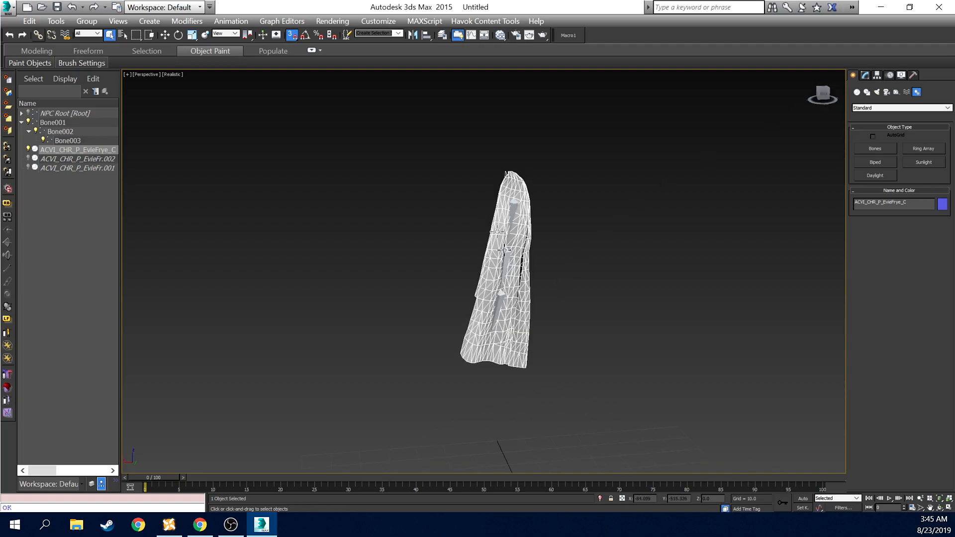
{"action": "scroll", "coordinate": [529, 261], "scroll_direction": "up", "scroll_amount": 5}
{"action": "scroll", "coordinate": [530, 264], "scroll_direction": "down", "scroll_amount": 5}
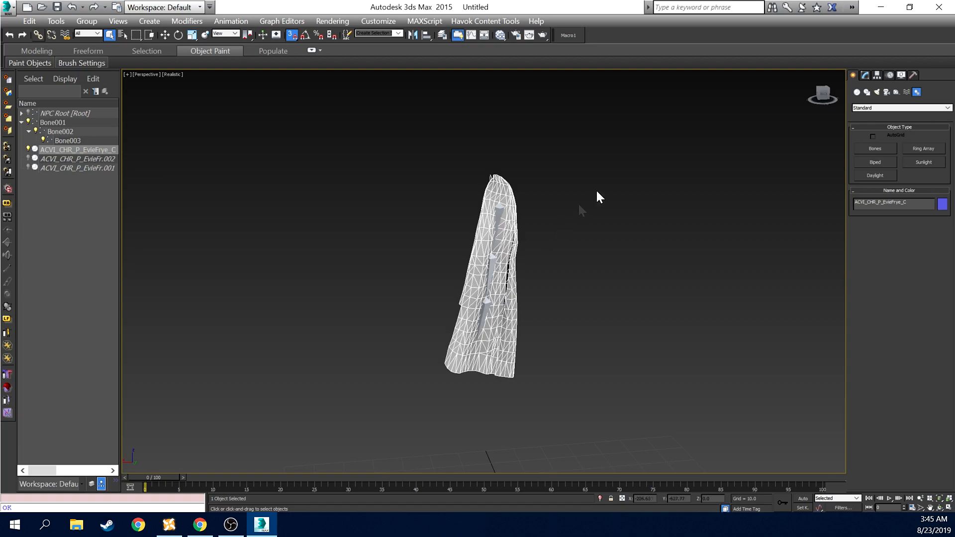
{"action": "left_click_drag", "start_coordinate": [821, 95], "coordinate": [854, 95]}
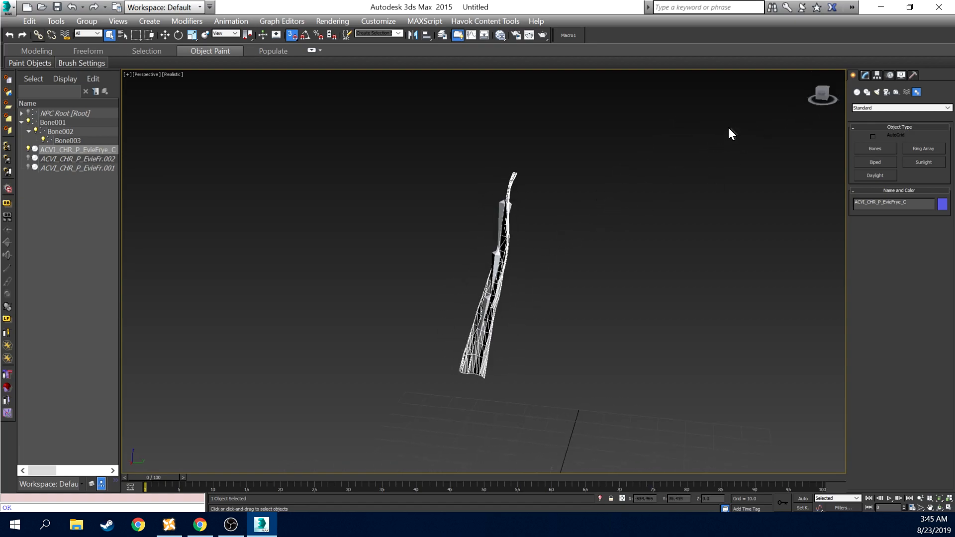
{"action": "left_click", "coordinate": [820, 97]}
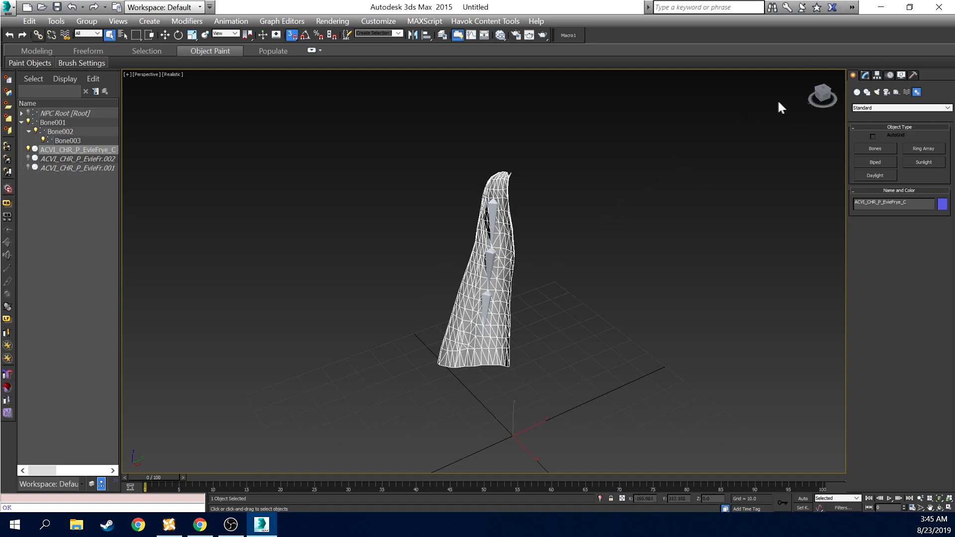
{"action": "left_click", "coordinate": [821, 98]}
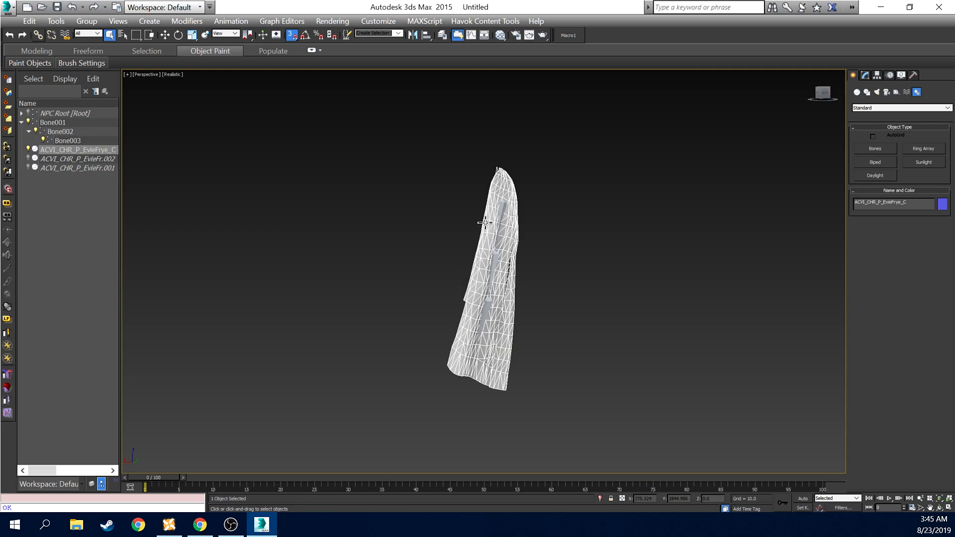
{"action": "left_click_drag", "start_coordinate": [468, 292], "coordinate": [568, 309]}
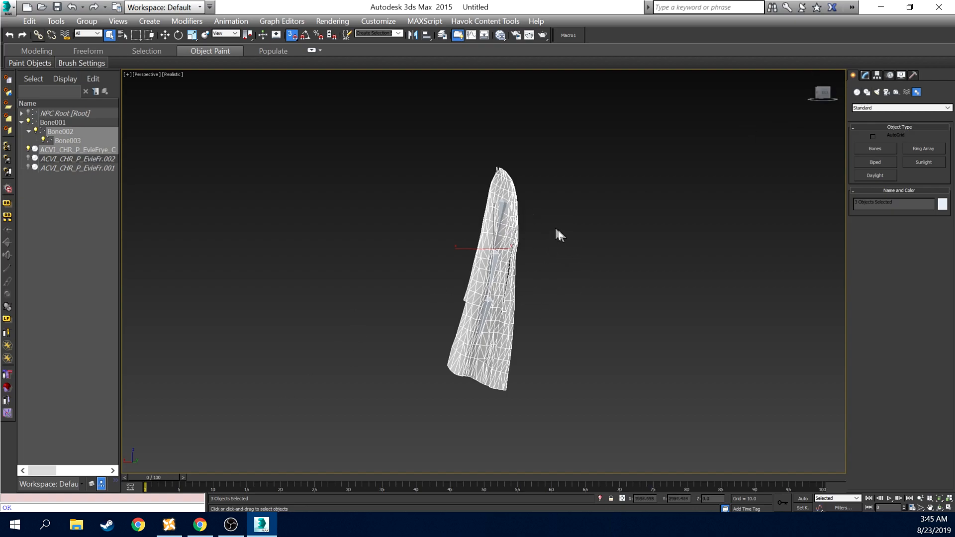
{"action": "left_click_drag", "start_coordinate": [824, 94], "coordinate": [798, 95]}
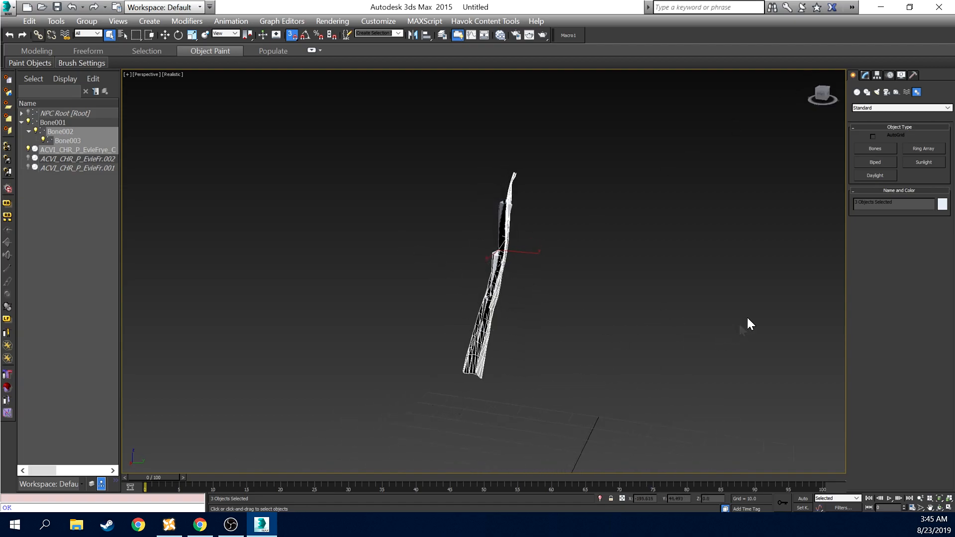
{"action": "left_click", "coordinate": [829, 99]}
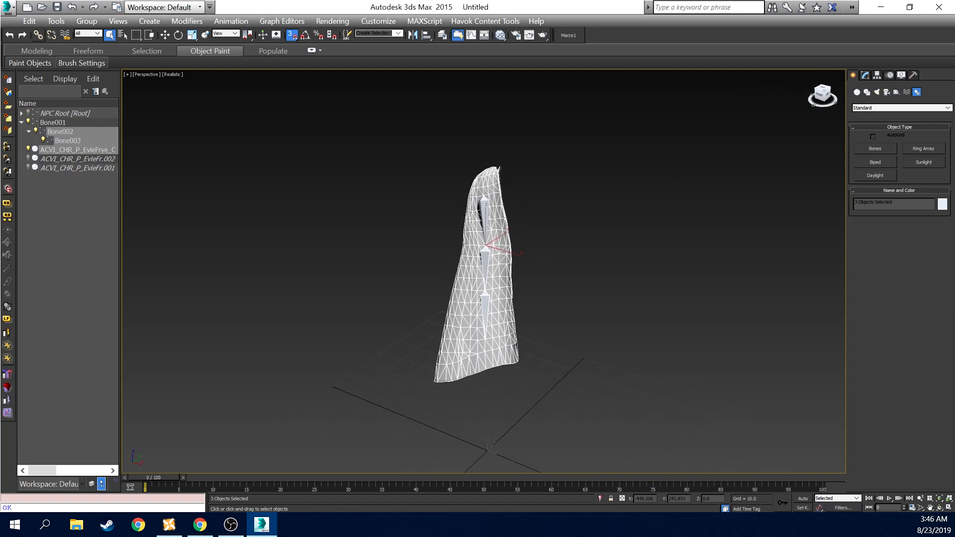
Select all three cape bones and open Create Nub and RB Chain from the HDT Autopilot script
{"action": "middle_click_drag", "start_coordinate": [647, 279], "coordinate": [145, 261], "text": "alt"}
{"action": "middle_click_drag", "start_coordinate": [401, 97], "coordinate": [462, 98], "text": "alt"}
{"action": "left_click_drag", "start_coordinate": [823, 95], "coordinate": [822, 84]}
{"action": "scroll", "coordinate": [563, 235], "scroll_direction": "up", "scroll_amount": 3}
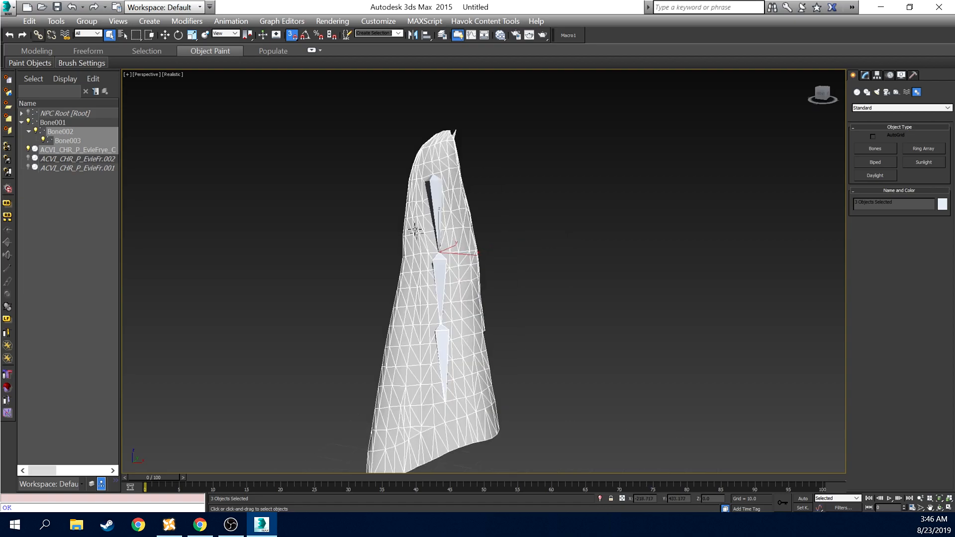
{"action": "left_click", "coordinate": [441, 191]}
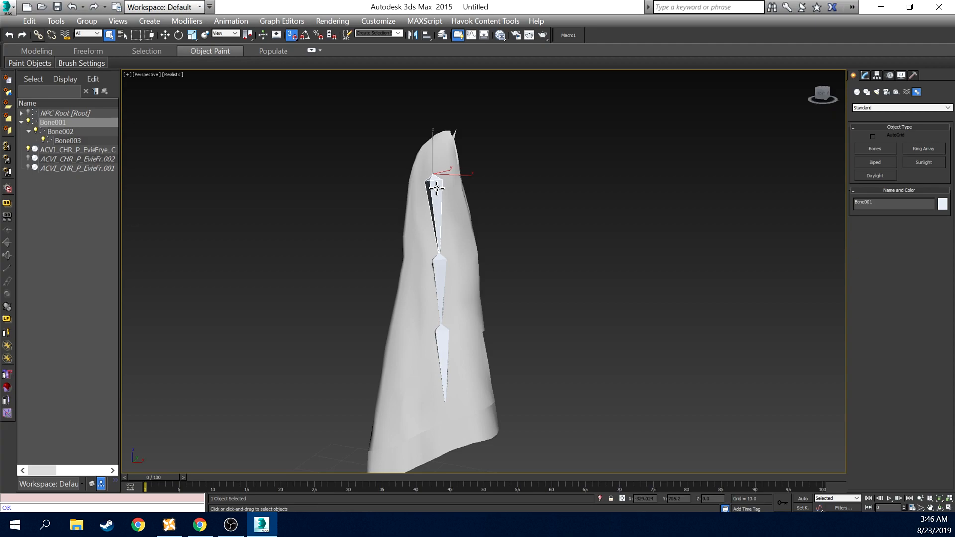
{"action": "left_click", "coordinate": [441, 273], "text": "ctrl"}
{"action": "left_click", "coordinate": [442, 341], "text": "ctrl"}
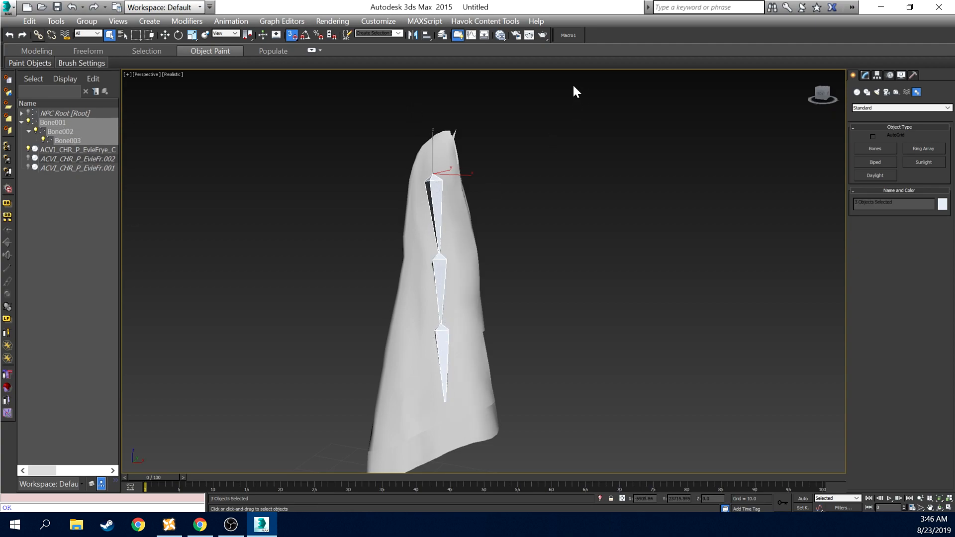
{"action": "left_click", "coordinate": [566, 35]}
{"action": "left_click_drag", "start_coordinate": [476, 198], "coordinate": [173, 181]}
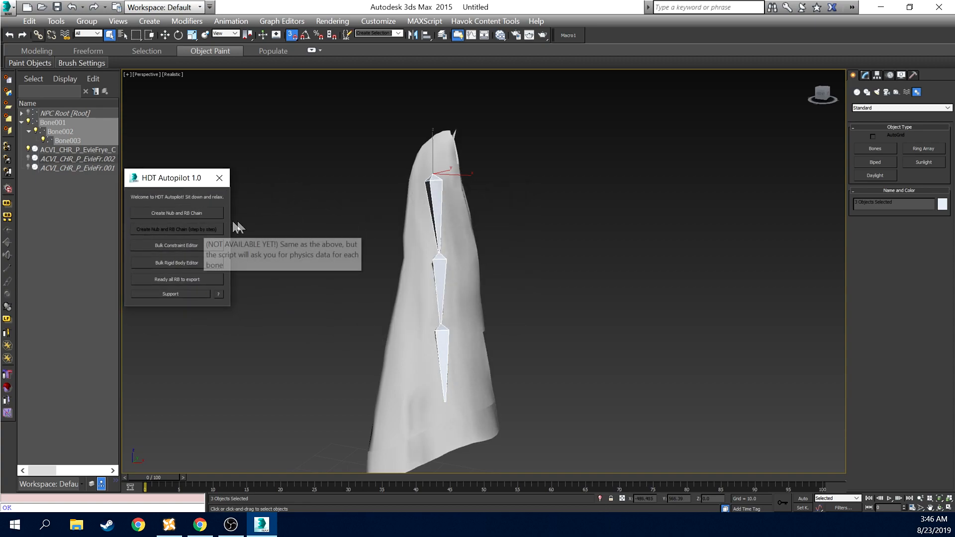
{"action": "left_click", "coordinate": [174, 214]}
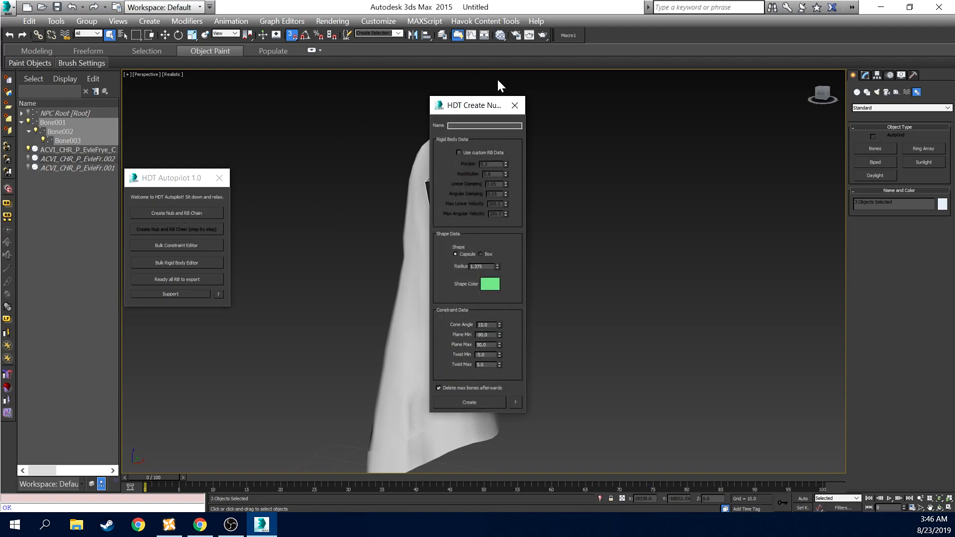
Name the new chain Back_cape and enable the use of custom rigid body data
{"action": "left_click_drag", "start_coordinate": [477, 106], "coordinate": [287, 101]}
{"action": "left_click", "coordinate": [289, 123]}
{"action": "left_click", "coordinate": [280, 148]}
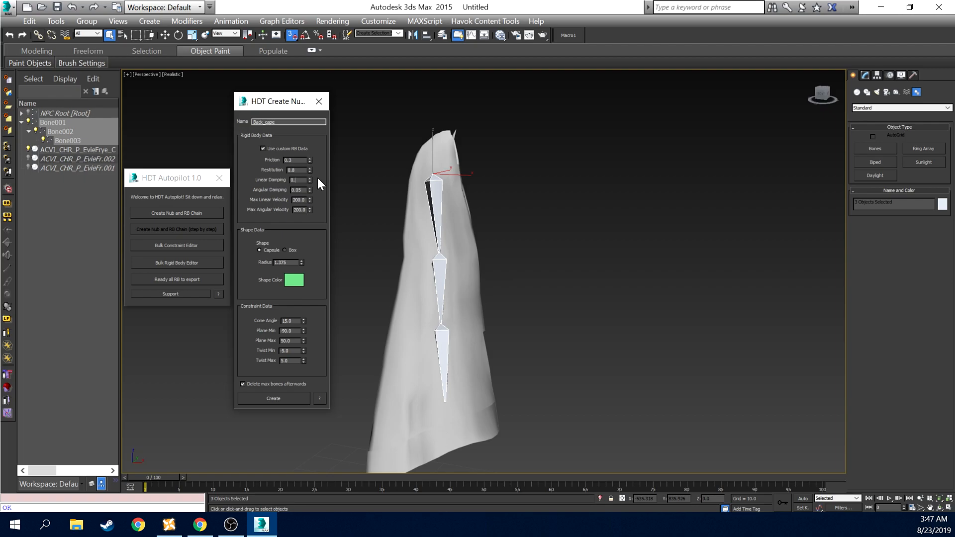
Set the linear and angular damping to 0.9 and the maximum linear and angular velocities to 300
{"action": "double_click", "coordinate": [297, 190]}
{"action": "left_click", "coordinate": [300, 190]}
{"action": "key", "text": "Tab"}
{"action": "type", "text": "300.0"}
{"action": "key", "text": "Tab"}
{"action": "type", "text": "300.0"}
Set the chain's shape colour to a light red
{"action": "left_click", "coordinate": [296, 277]}
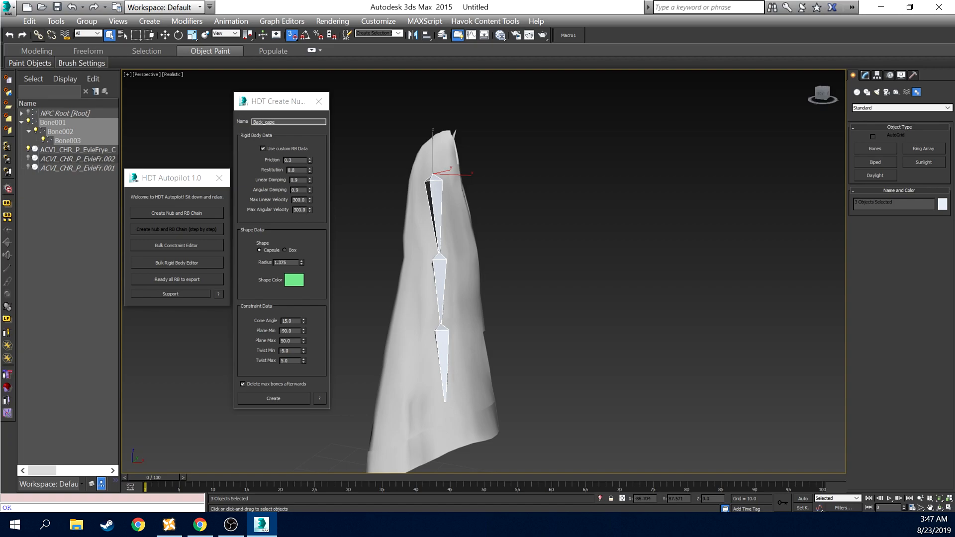
{"action": "left_click_drag", "start_coordinate": [506, 127], "coordinate": [710, 128]}
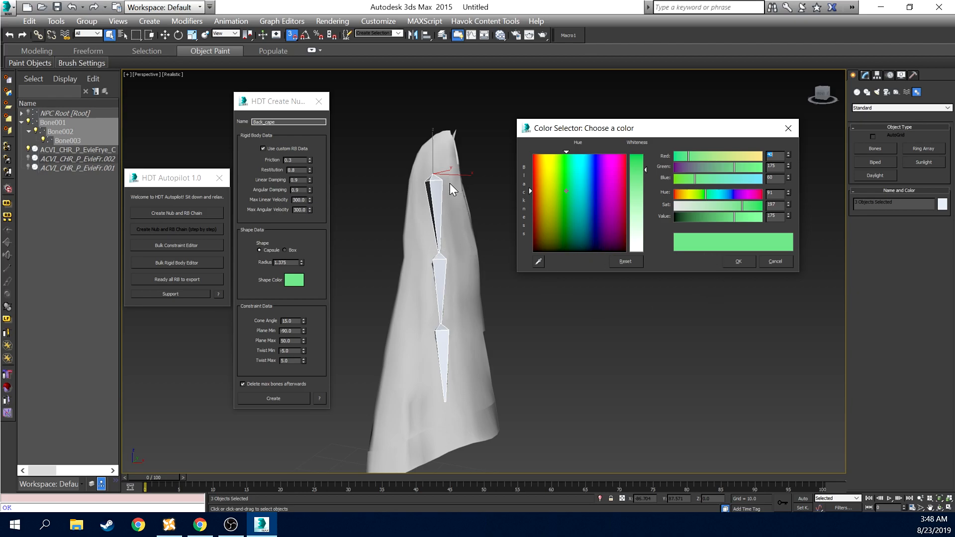
{"action": "left_click", "coordinate": [598, 205]}
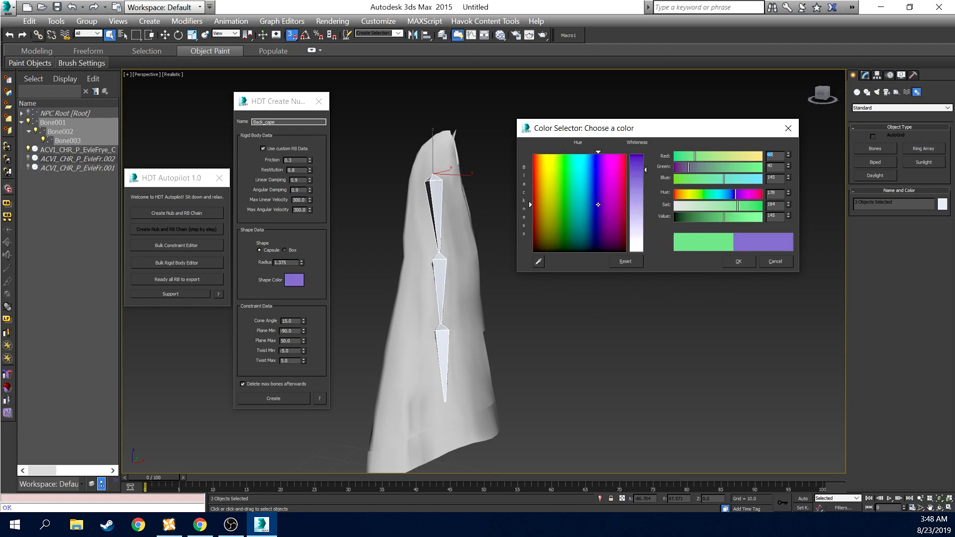
{"action": "left_click_drag", "start_coordinate": [598, 205], "coordinate": [533, 206]}
{"action": "left_click", "coordinate": [734, 261]}
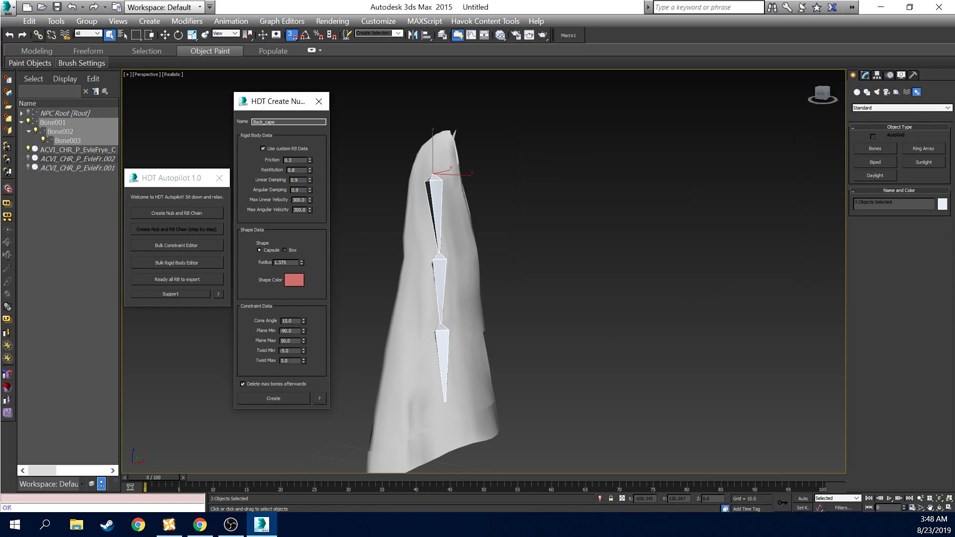
Set the cone angle and plane max to 40 and the twist limits to -15 and 15, and create the Back_cape chain
{"action": "double_click", "coordinate": [285, 321]}
{"action": "type", "text": "40"}
{"action": "key", "text": "Return"}
{"action": "type", "text": "40"}
{"action": "key", "text": "Return"}
{"action": "type", "text": "15"}
{"action": "type", "text": "15"}
{"action": "left_click", "coordinate": [296, 397]}
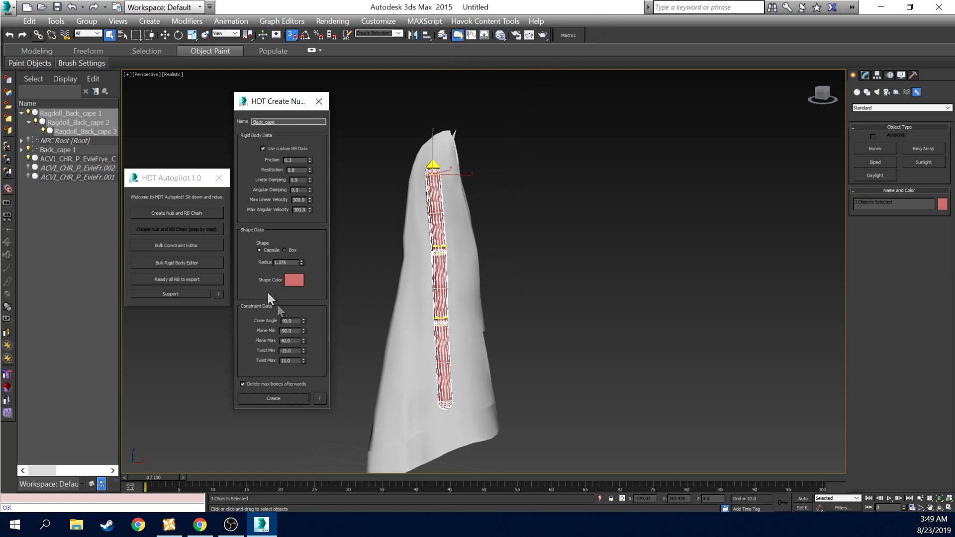
{"action": "left_click", "coordinate": [321, 96]}
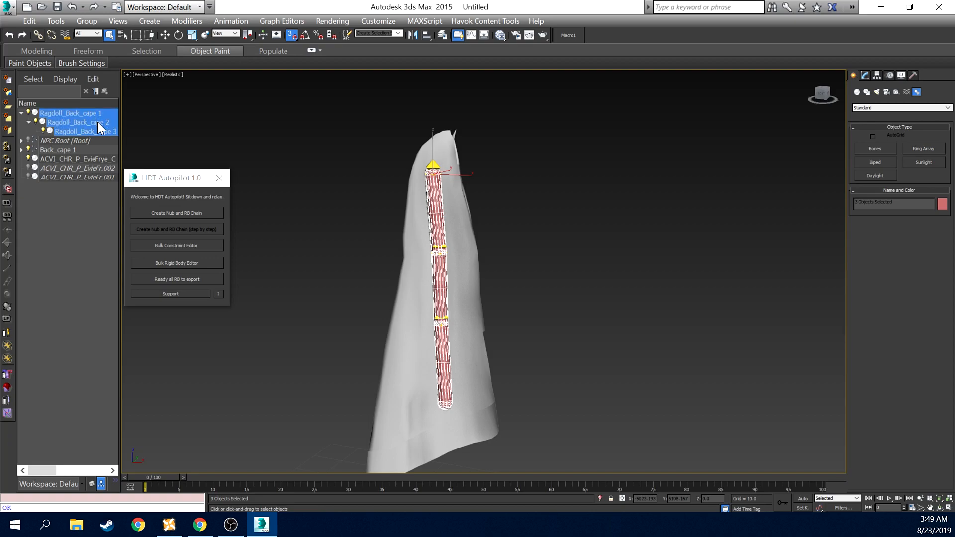
Examine the three new ragdoll rigid bodies one by one, in the object hierarchy and on the cape
{"action": "left_click", "coordinate": [321, 172]}
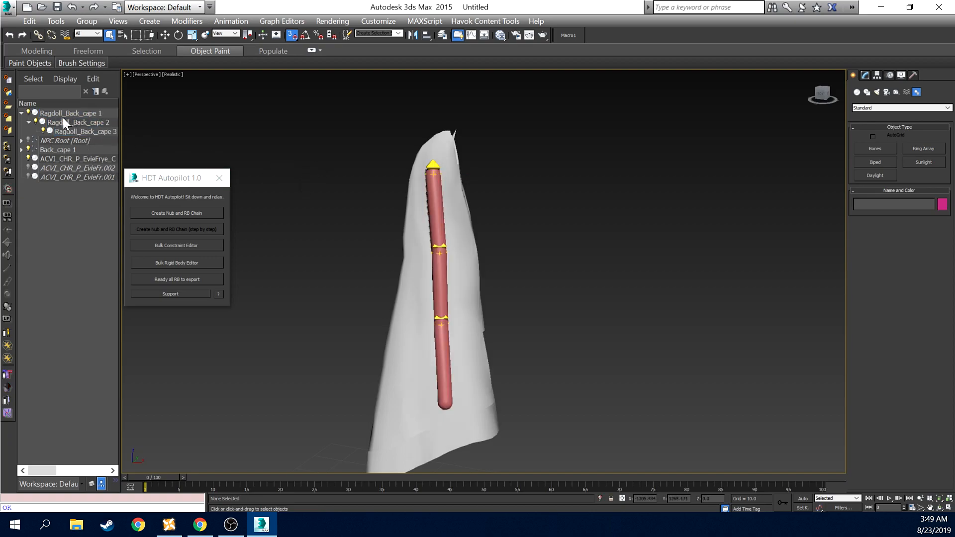
{"action": "left_click", "coordinate": [63, 116]}
{"action": "left_click", "coordinate": [64, 123]}
{"action": "left_click", "coordinate": [72, 135]}
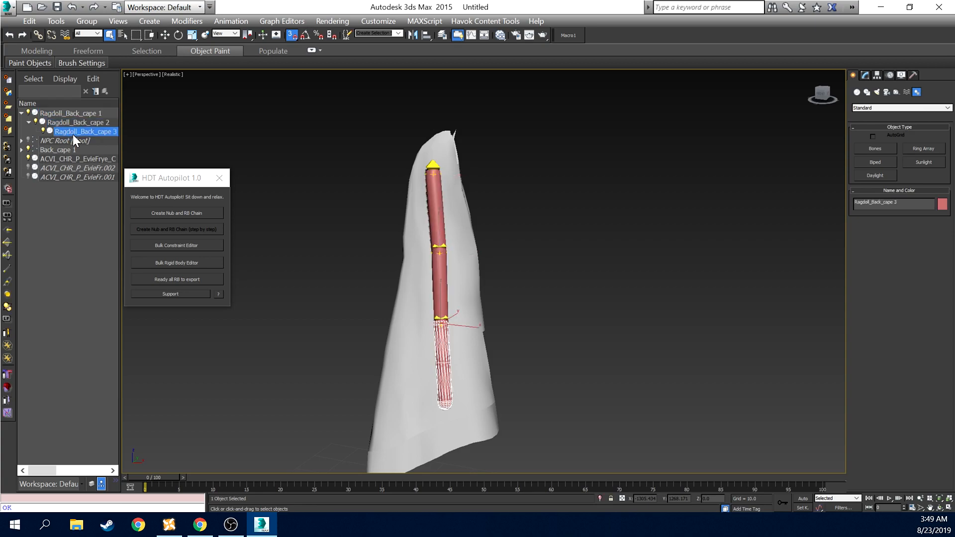
{"action": "left_click", "coordinate": [76, 114]}
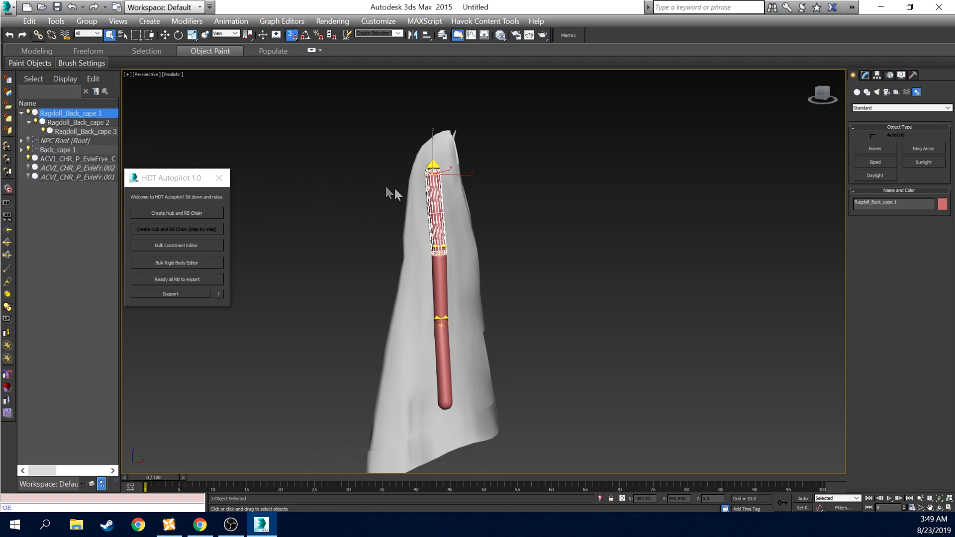
{"action": "left_click", "coordinate": [59, 151]}
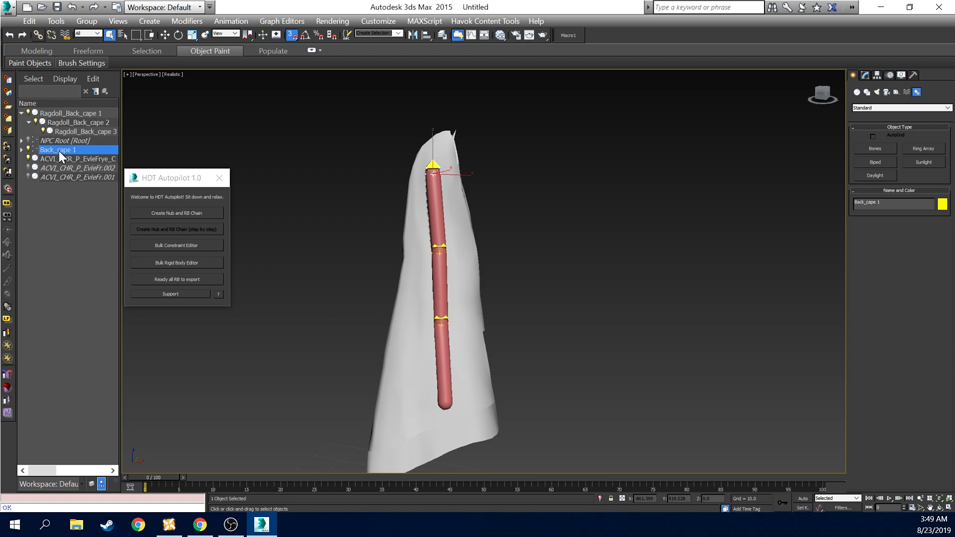
{"action": "left_click", "coordinate": [82, 113]}
{"action": "left_click", "coordinate": [83, 122]}
{"action": "left_click", "coordinate": [91, 132]}
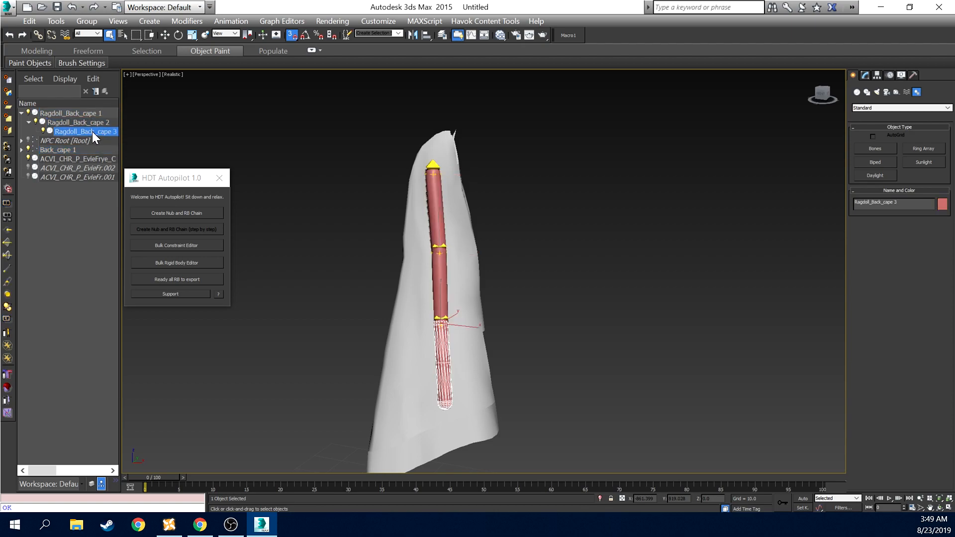
{"action": "left_click", "coordinate": [436, 196]}
{"action": "left_click", "coordinate": [447, 318]}
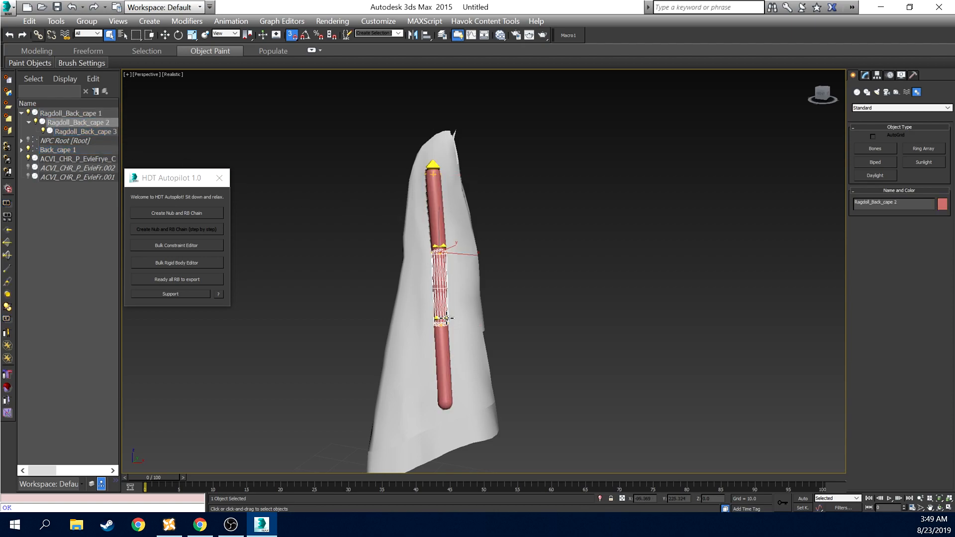
{"action": "left_click", "coordinate": [447, 354]}
{"action": "left_click", "coordinate": [441, 209]}
{"action": "left_click", "coordinate": [439, 268]}
{"action": "left_click", "coordinate": [431, 208]}
{"action": "left_click", "coordinate": [439, 275]}
{"action": "left_click", "coordinate": [448, 347]}
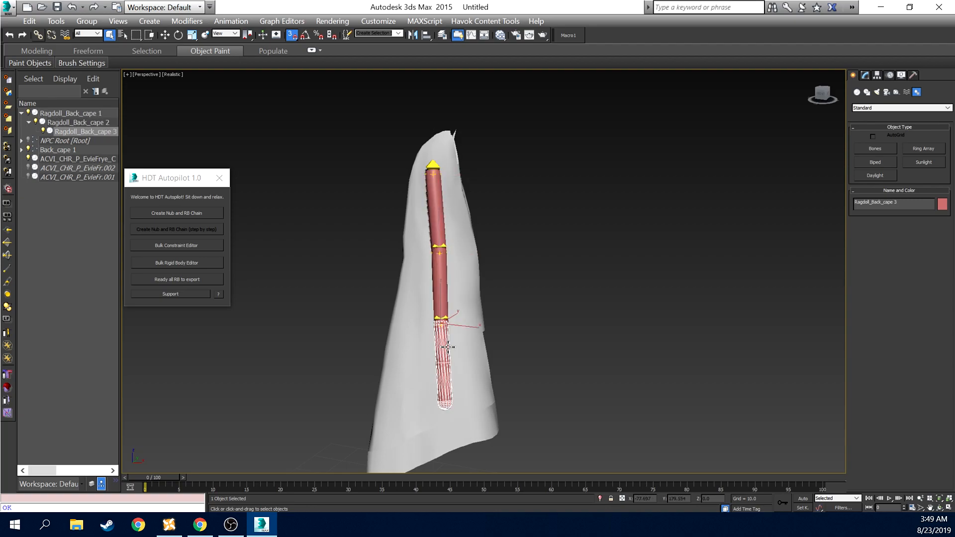
Expand the Back_cape 1 hierarchy and inspect its three nub bones one by one
{"action": "left_click", "coordinate": [21, 149]}
{"action": "left_click", "coordinate": [29, 158]}
{"action": "left_click", "coordinate": [55, 150]}
{"action": "left_click", "coordinate": [64, 159]}
{"action": "left_click", "coordinate": [70, 169]}
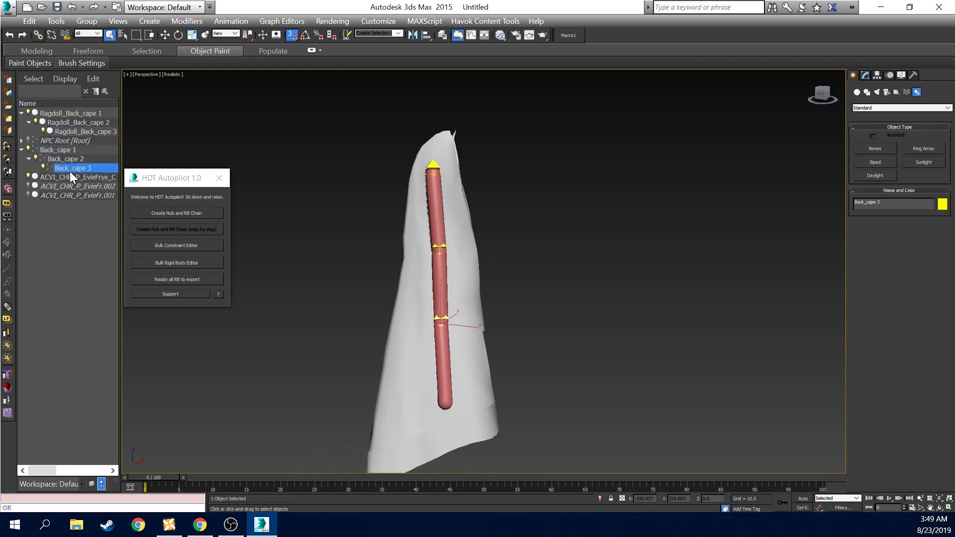
{"action": "left_click", "coordinate": [60, 150]}
{"action": "left_click", "coordinate": [67, 160]}
{"action": "left_click", "coordinate": [74, 168]}
{"action": "left_click", "coordinate": [65, 151]}
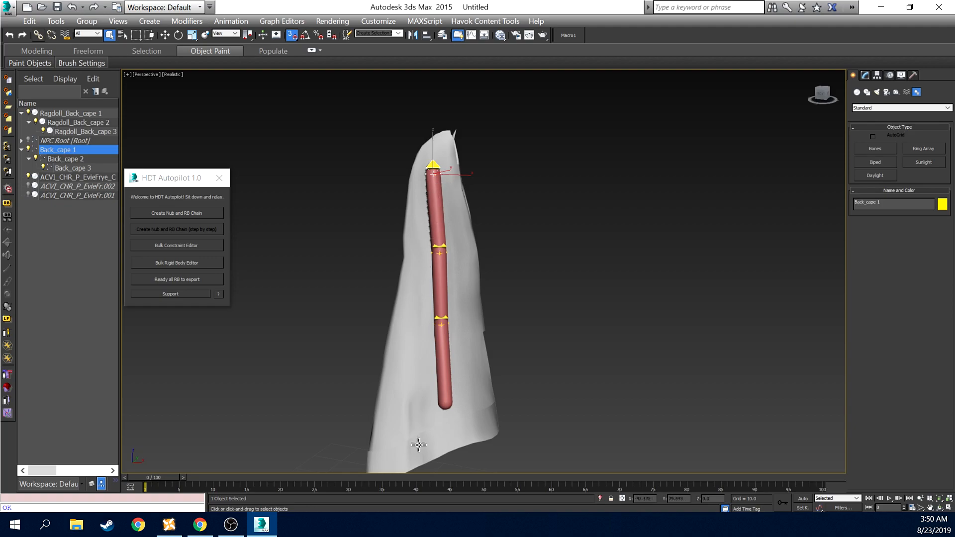
Check each capsule rigid body along the cape by selecting the segments in turn
{"action": "left_click", "coordinate": [432, 202]}
{"action": "left_click", "coordinate": [444, 281]}
{"action": "left_click", "coordinate": [451, 345]}
{"action": "left_click", "coordinate": [442, 292]}
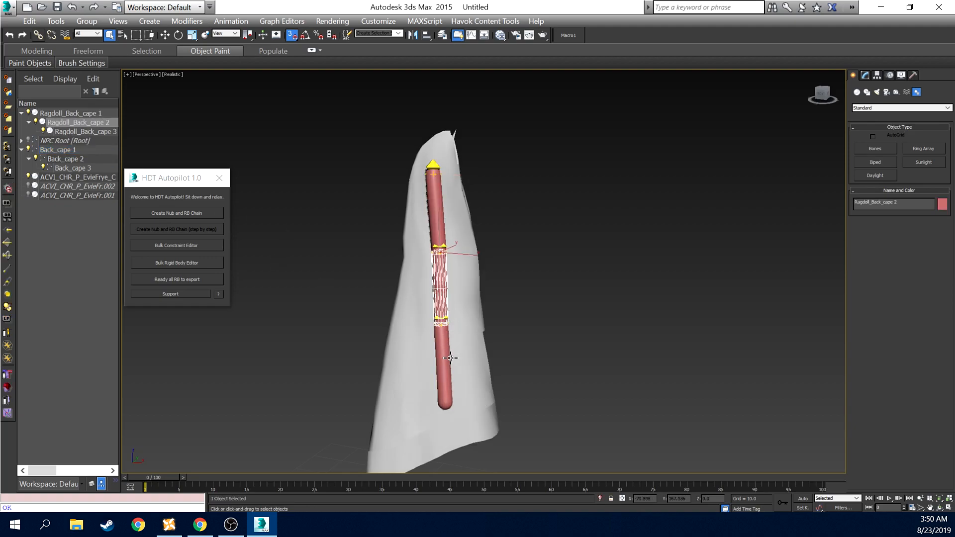
{"action": "left_click", "coordinate": [452, 357]}
{"action": "left_click", "coordinate": [437, 213]}
{"action": "left_click", "coordinate": [435, 266]}
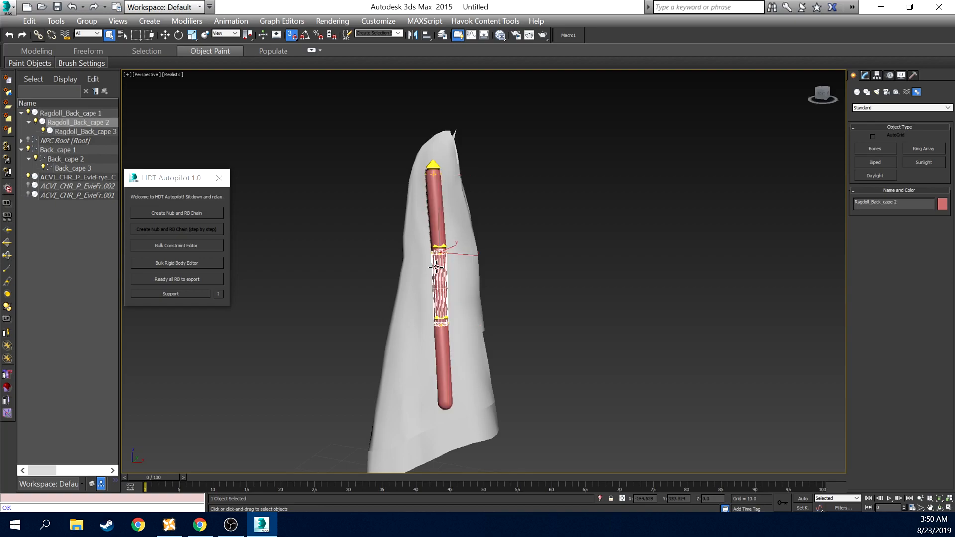
{"action": "left_click", "coordinate": [449, 350]}
{"action": "left_click", "coordinate": [437, 205]}
{"action": "left_click", "coordinate": [435, 269]}
{"action": "left_click", "coordinate": [444, 348]}
{"action": "left_click", "coordinate": [436, 207]}
{"action": "left_click", "coordinate": [442, 285]}
{"action": "left_click", "coordinate": [442, 335]}
Change the collision shape type of the uppermost rigid body, Ragdoll_Back_cape 1, to Convex Hull
{"action": "left_click", "coordinate": [441, 206]}
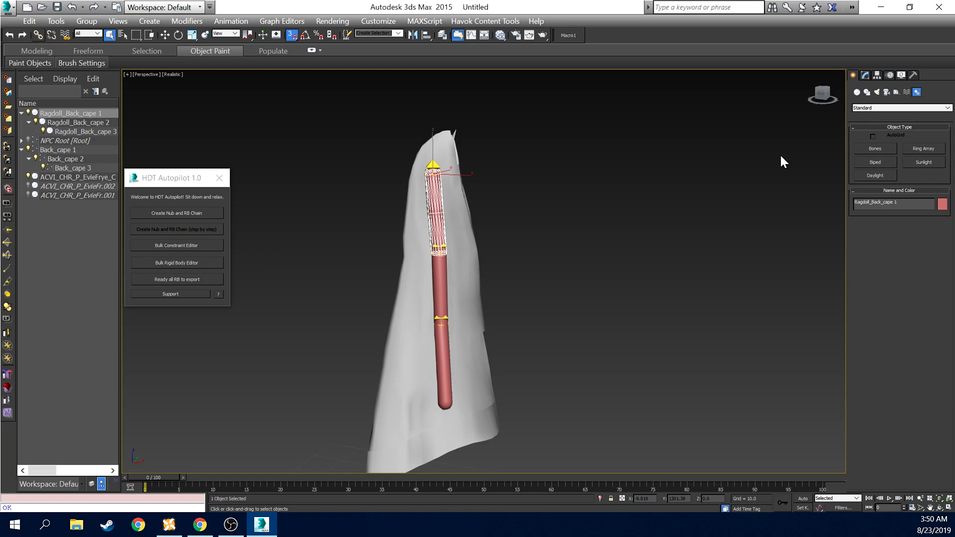
{"action": "left_click", "coordinate": [865, 75]}
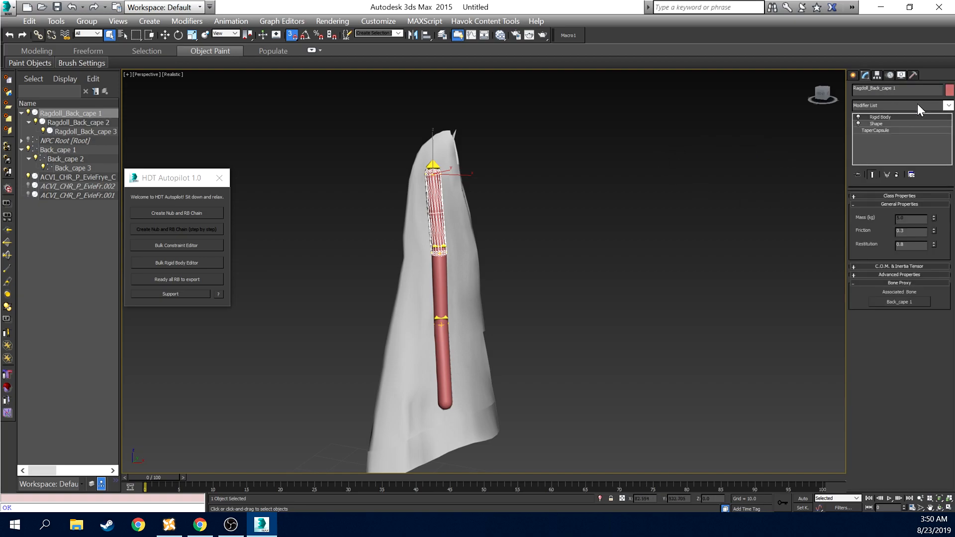
{"action": "left_click", "coordinate": [876, 124]}
{"action": "left_click", "coordinate": [902, 220]}
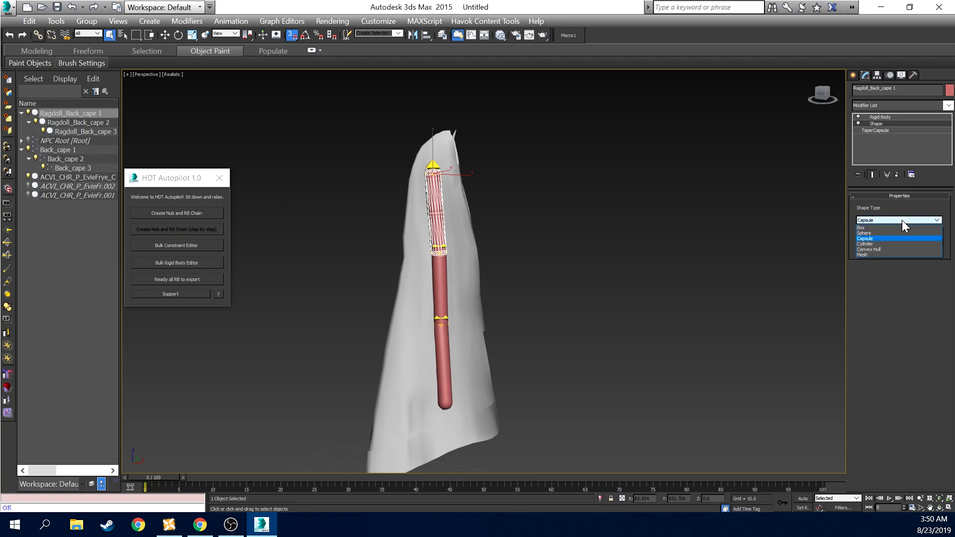
{"action": "left_click", "coordinate": [887, 249]}
Change the shape type of the middle rigid body, Ragdoll_Back_cape 2, to Convex Hull
{"action": "left_click", "coordinate": [436, 278]}
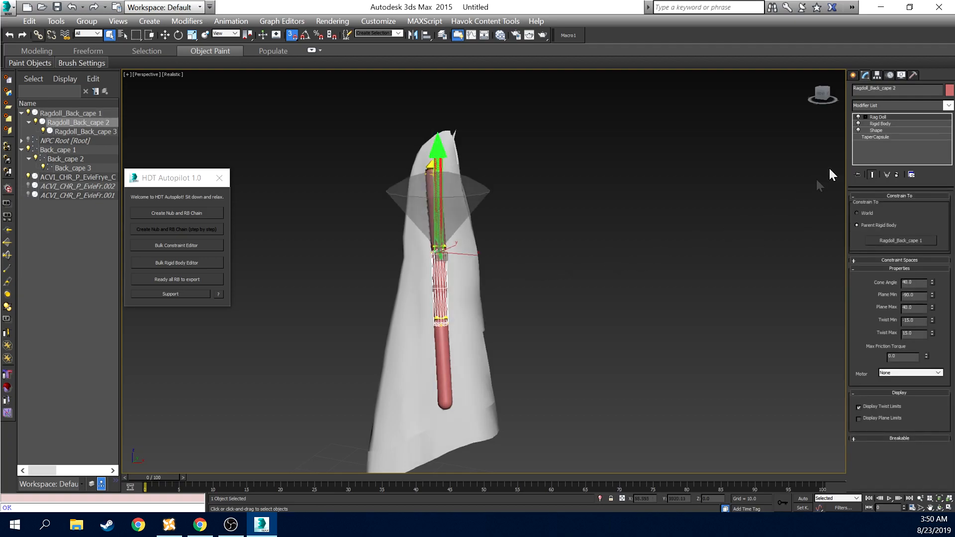
{"action": "left_click", "coordinate": [882, 129]}
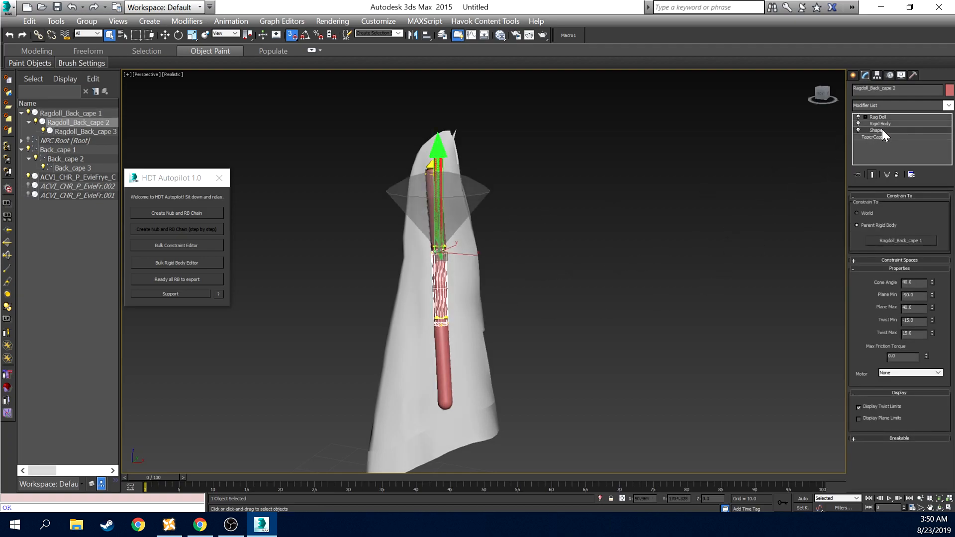
{"action": "left_click", "coordinate": [901, 220]}
{"action": "left_click", "coordinate": [894, 250]}
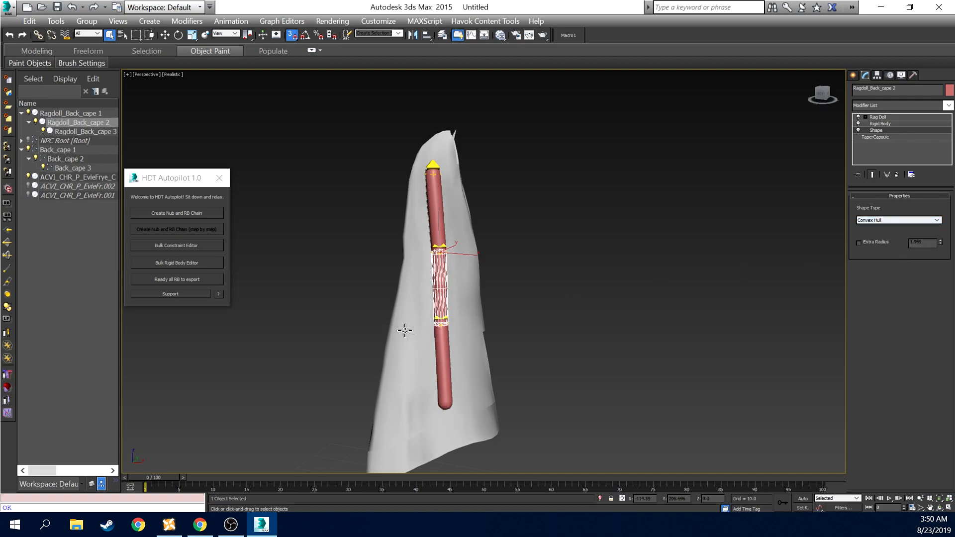
Change the shape type of the lowest rigid body, Ragdoll_Back_cape 3, to Convex Hull
{"action": "left_click", "coordinate": [443, 362]}
{"action": "left_click", "coordinate": [884, 129]}
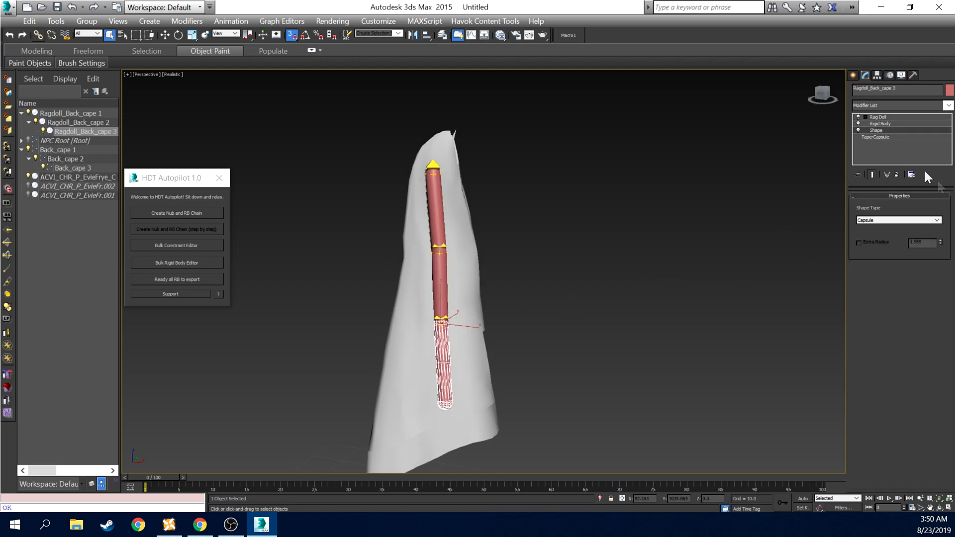
{"action": "left_click", "coordinate": [894, 223]}
{"action": "left_click", "coordinate": [882, 250]}
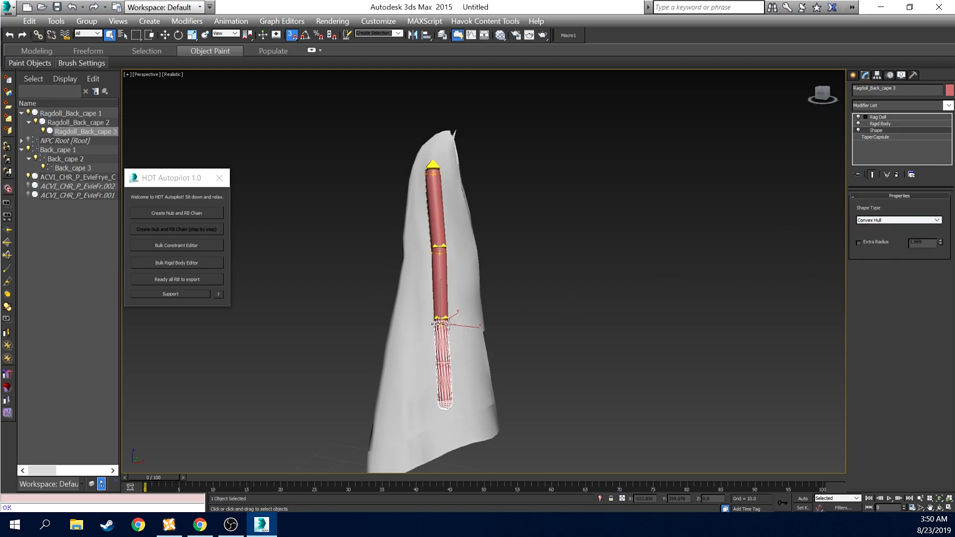
Examine the middle segment's constraint cone and the rigid body chain against the cape from several angles
{"action": "left_click", "coordinate": [445, 219]}
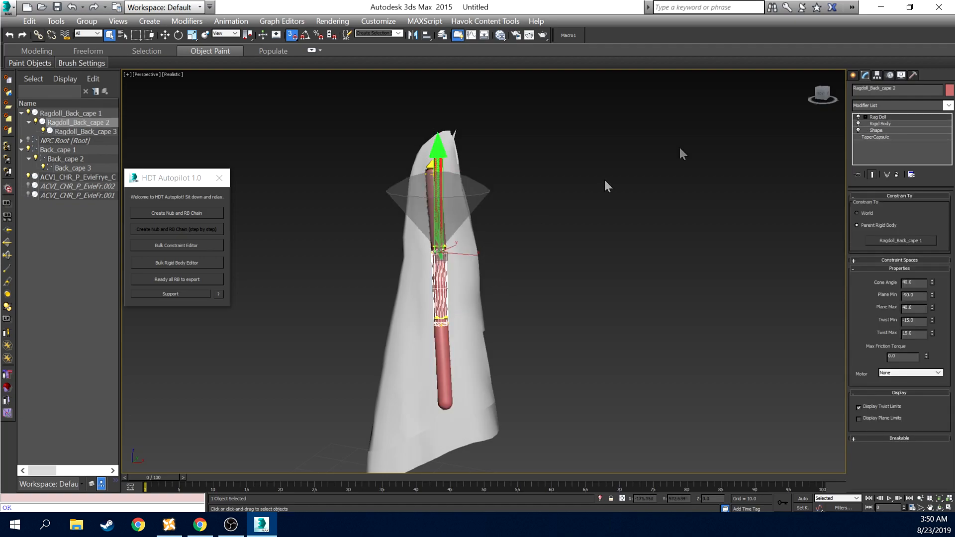
{"action": "mouse_move", "coordinate": [819, 93]}
{"action": "left_mouse_down"}
{"action": "mouse_move", "coordinate": [833, 94]}
{"action": "mouse_move", "coordinate": [815, 94]}
{"action": "left_mouse_up"}
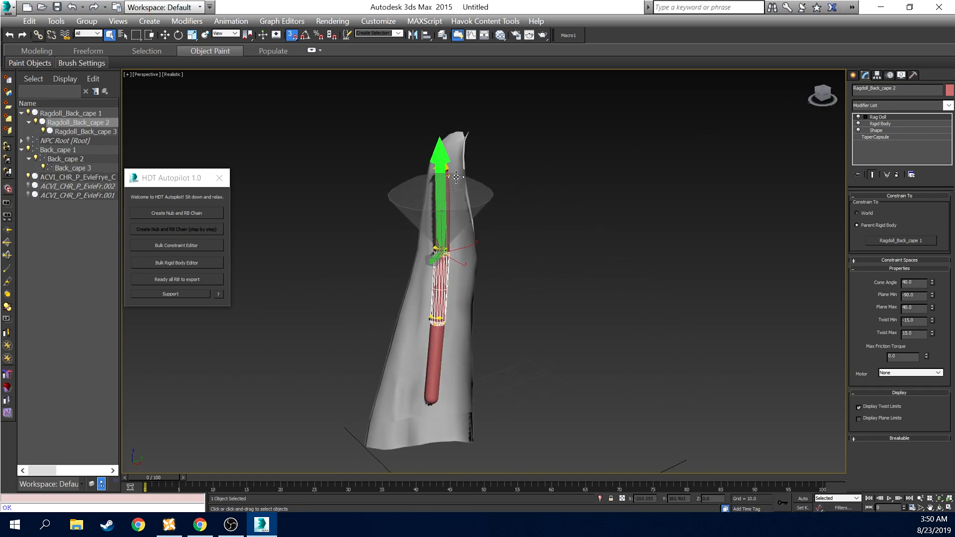
{"action": "left_click_drag", "start_coordinate": [827, 102], "coordinate": [791, 100]}
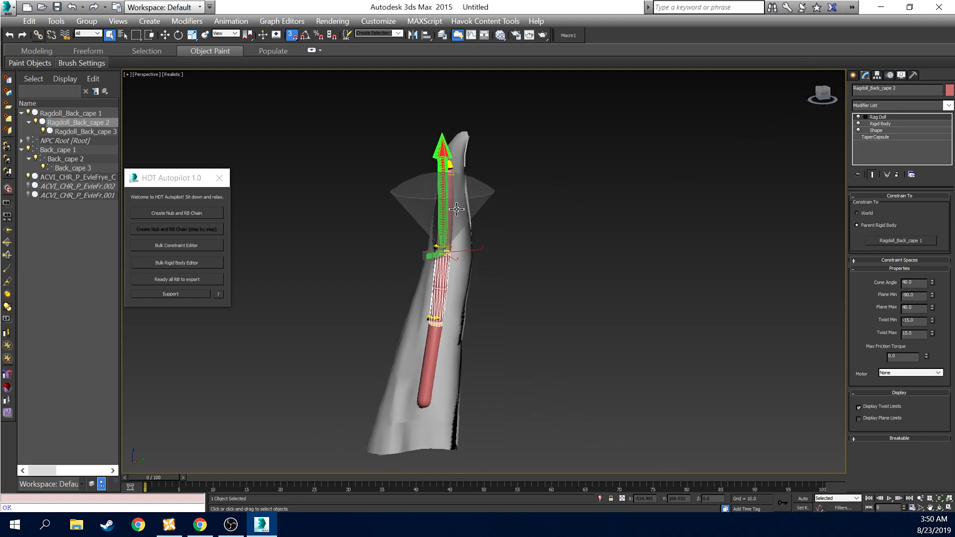
{"action": "left_click", "coordinate": [823, 97]}
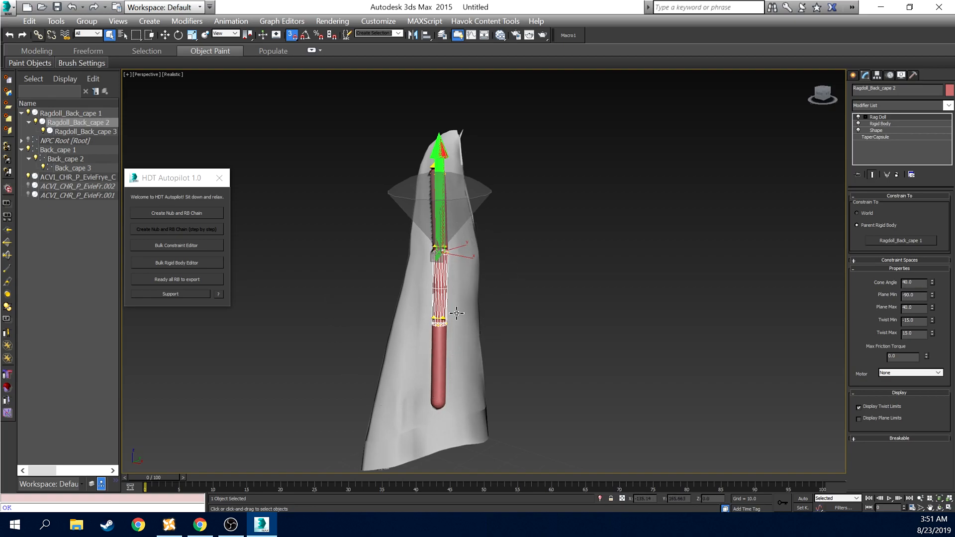
{"action": "left_click", "coordinate": [821, 95]}
{"action": "left_click_drag", "start_coordinate": [822, 94], "coordinate": [823, 100]}
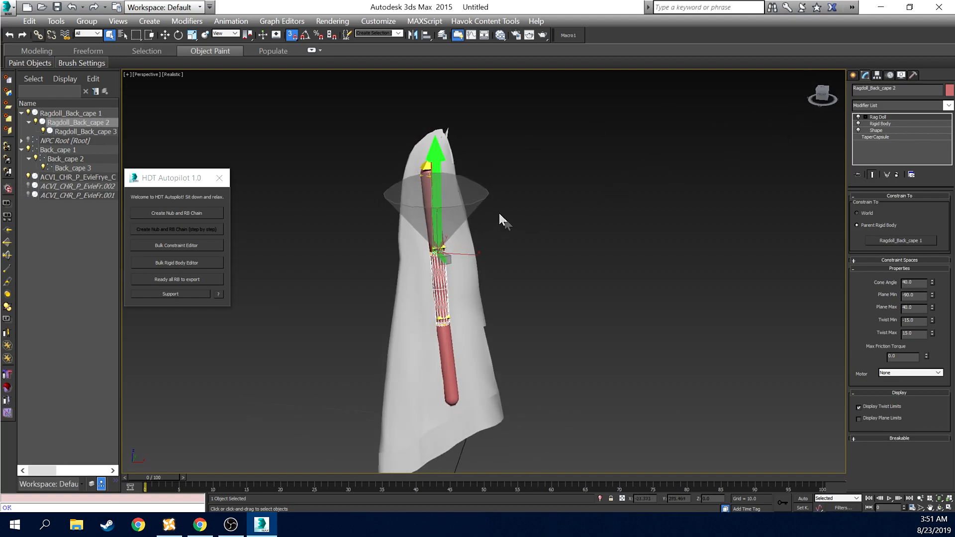
{"action": "left_click", "coordinate": [785, 133]}
{"action": "left_click", "coordinate": [435, 192]}
{"action": "left_click", "coordinate": [447, 286]}
{"action": "left_click", "coordinate": [446, 344]}
{"action": "left_click", "coordinate": [448, 344], "text": "ctrl"}
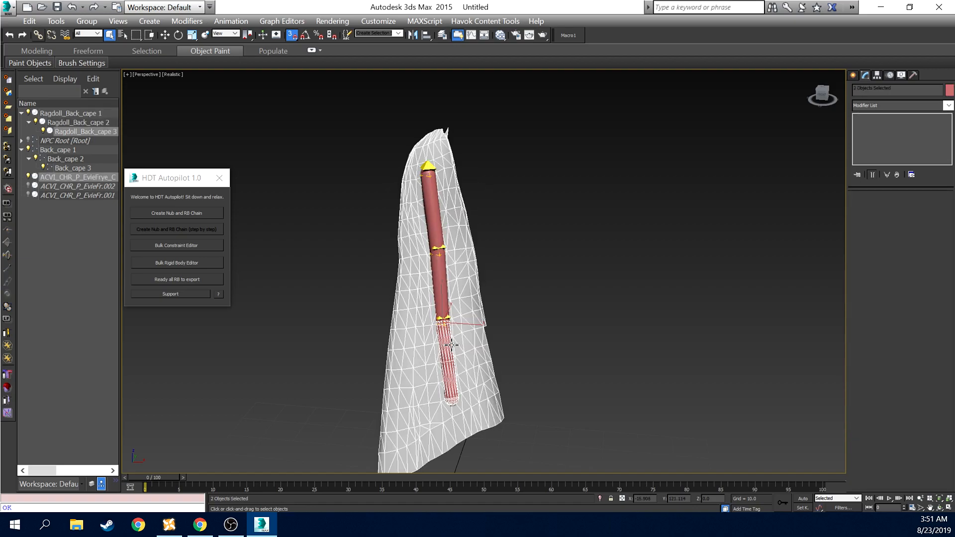
Select only the visible cape mesh and freeze it
{"action": "left_click", "coordinate": [549, 336]}
{"action": "right_click", "coordinate": [476, 282]}
{"action": "left_click", "coordinate": [454, 258]}
{"action": "right_click", "coordinate": [450, 257]}
{"action": "left_click", "coordinate": [423, 266]}
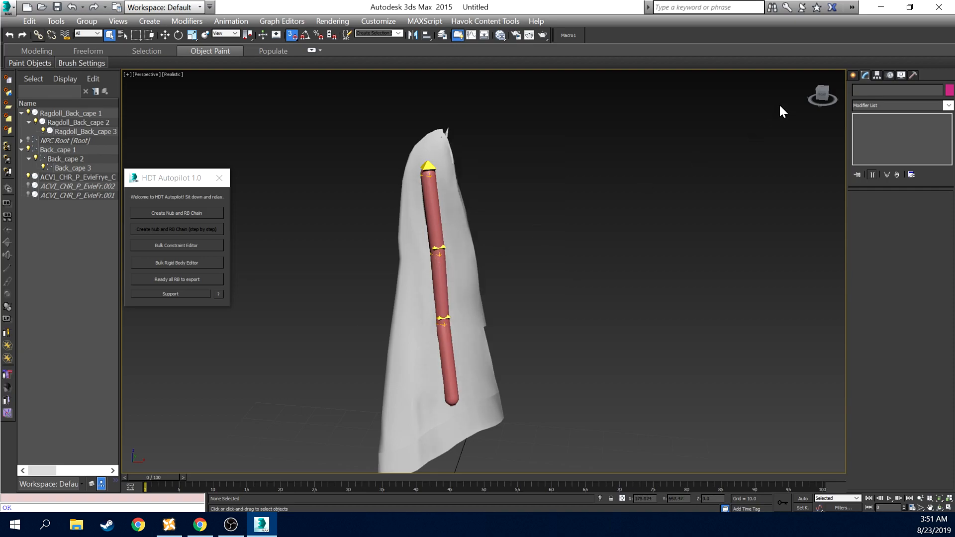
{"action": "left_click", "coordinate": [851, 75]}
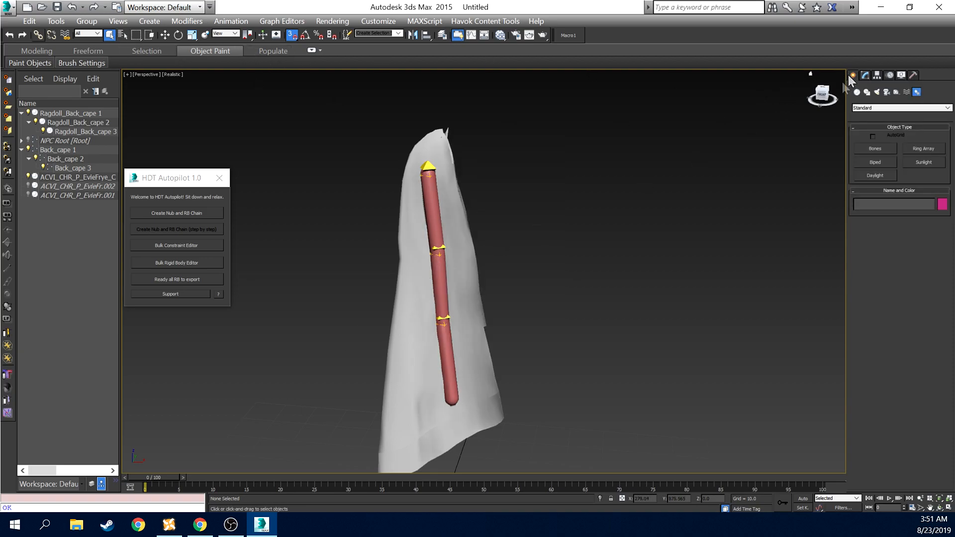
{"action": "left_click", "coordinate": [465, 265]}
{"action": "right_click", "coordinate": [461, 231]}
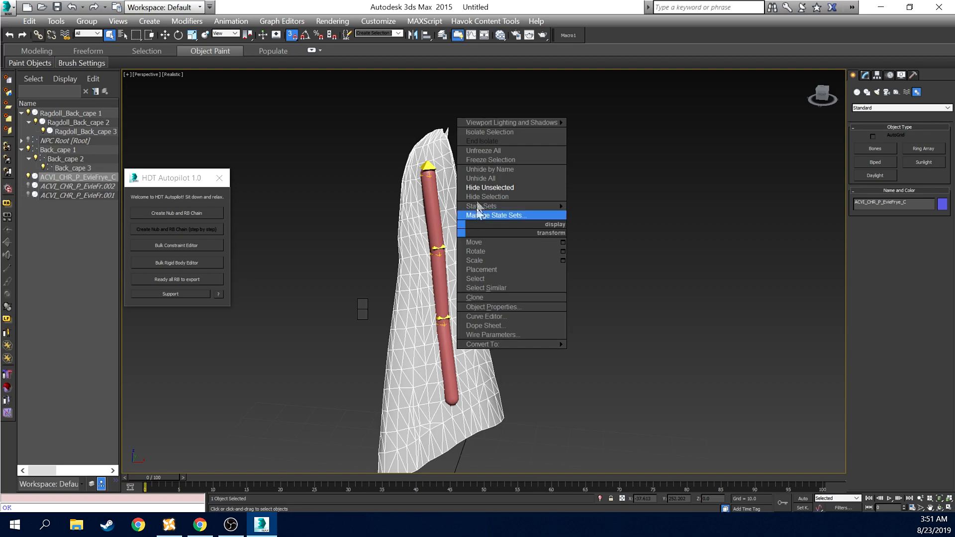
{"action": "left_click", "coordinate": [492, 160]}
{"action": "left_click_drag", "start_coordinate": [824, 97], "coordinate": [813, 92]}
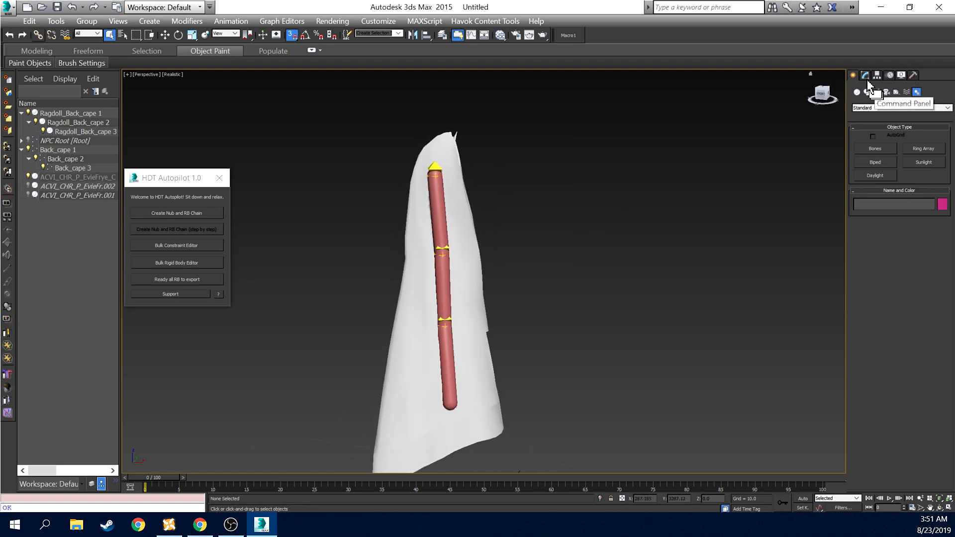
Inspect the Rag Doll constraint properties of the middle and lowest rigid bodies for reference values
{"action": "left_click", "coordinate": [446, 280]}
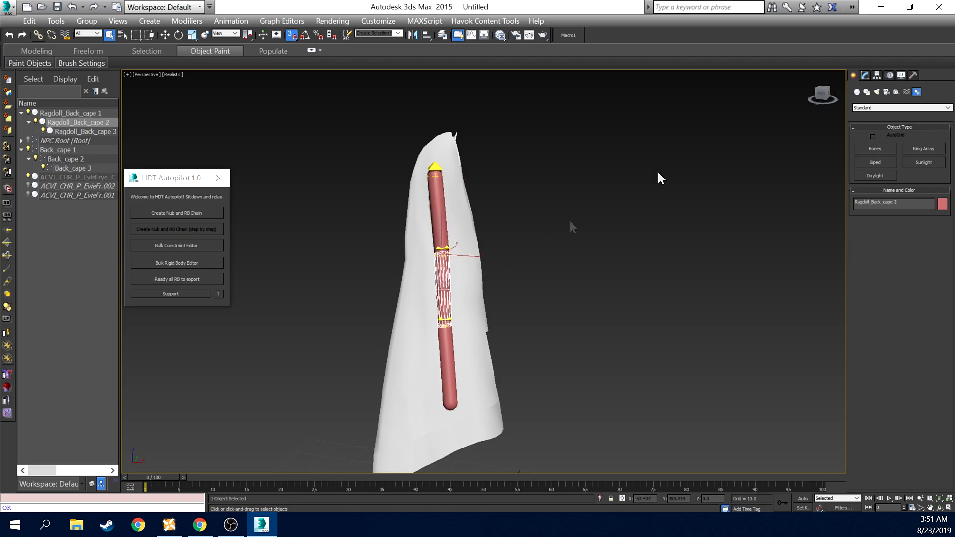
{"action": "left_click", "coordinate": [865, 74]}
{"action": "left_click", "coordinate": [446, 340]}
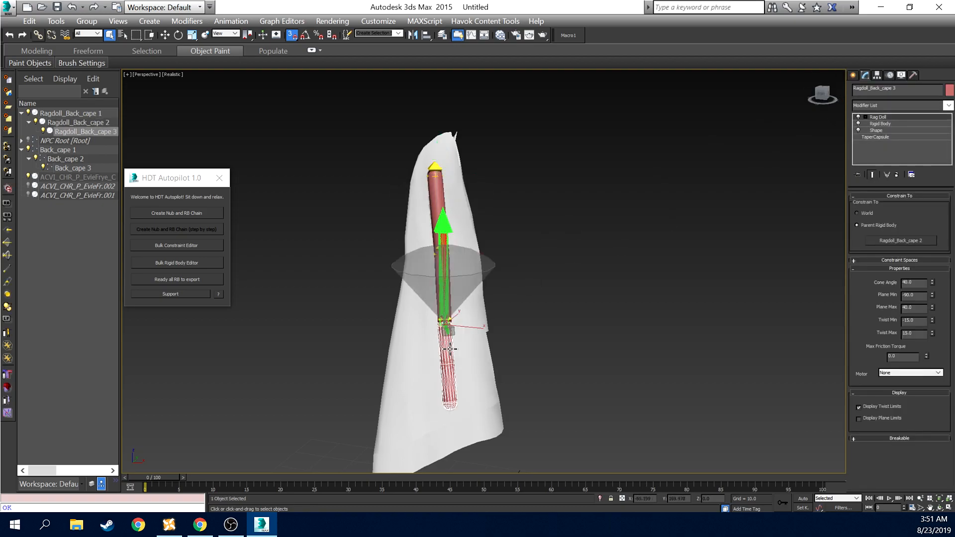
{"action": "left_click", "coordinate": [856, 73]}
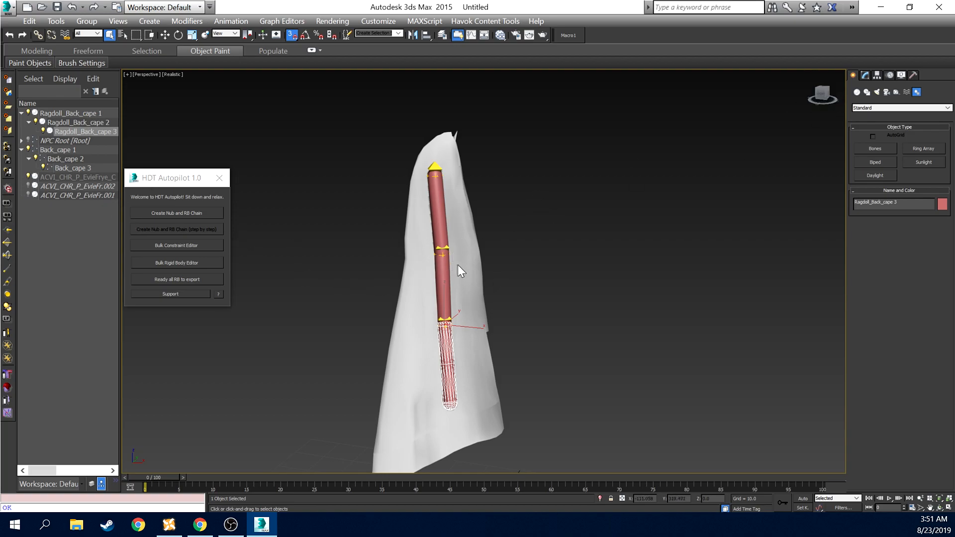
{"action": "left_click_drag", "start_coordinate": [821, 102], "coordinate": [828, 102]}
{"action": "left_click", "coordinate": [865, 75]}
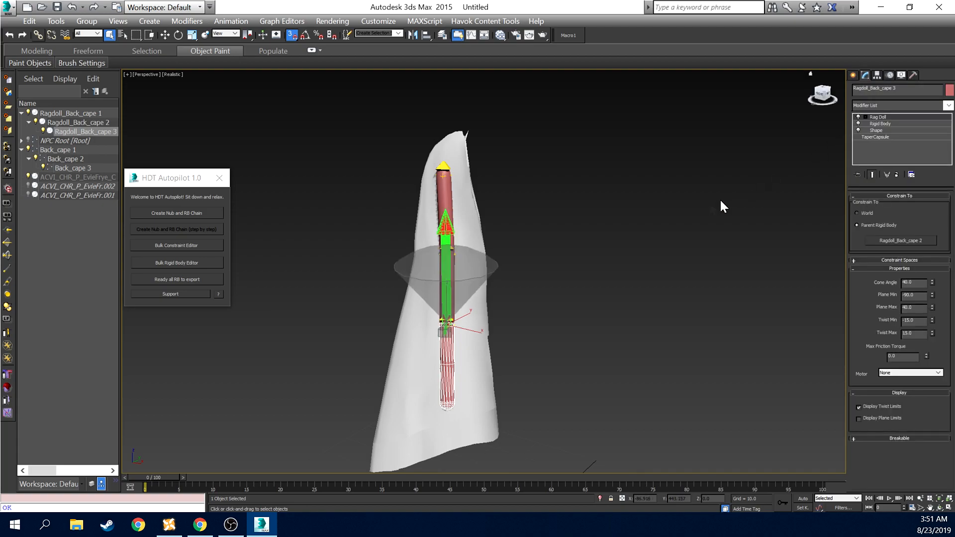
Add a Rag Doll constraint to the uppermost rigid body, Ragdoll_Back_cape 1
{"action": "left_click", "coordinate": [447, 192]}
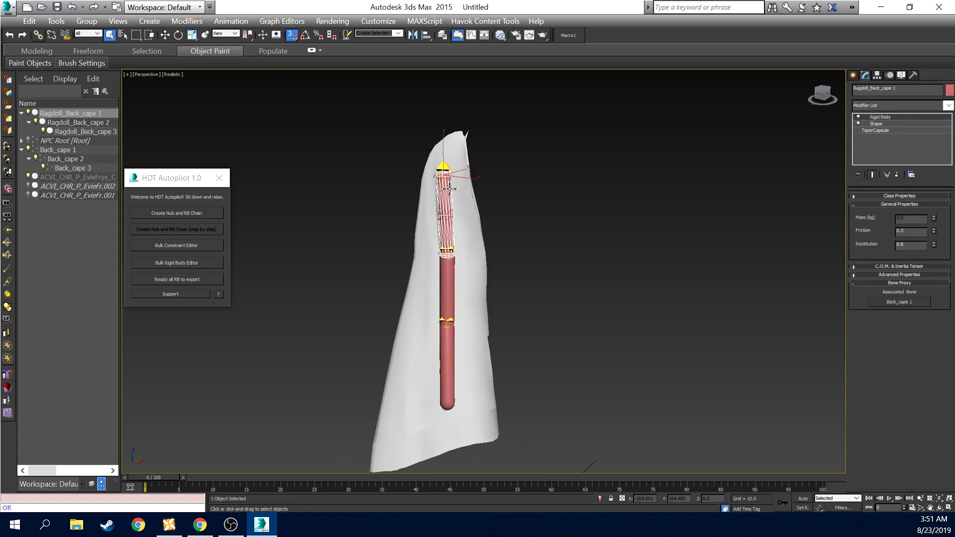
{"action": "left_click", "coordinate": [8, 256]}
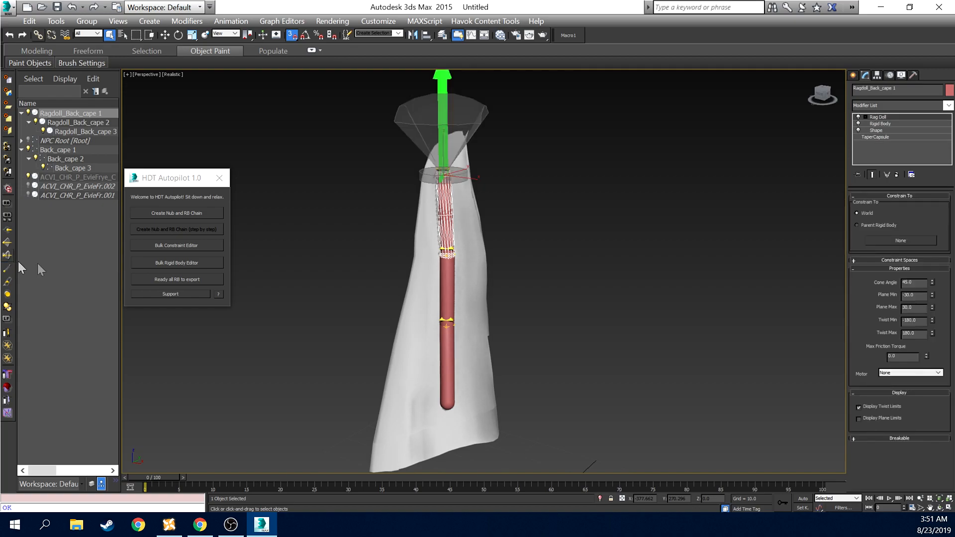
{"action": "left_click", "coordinate": [875, 130]}
{"action": "left_click", "coordinate": [876, 118]}
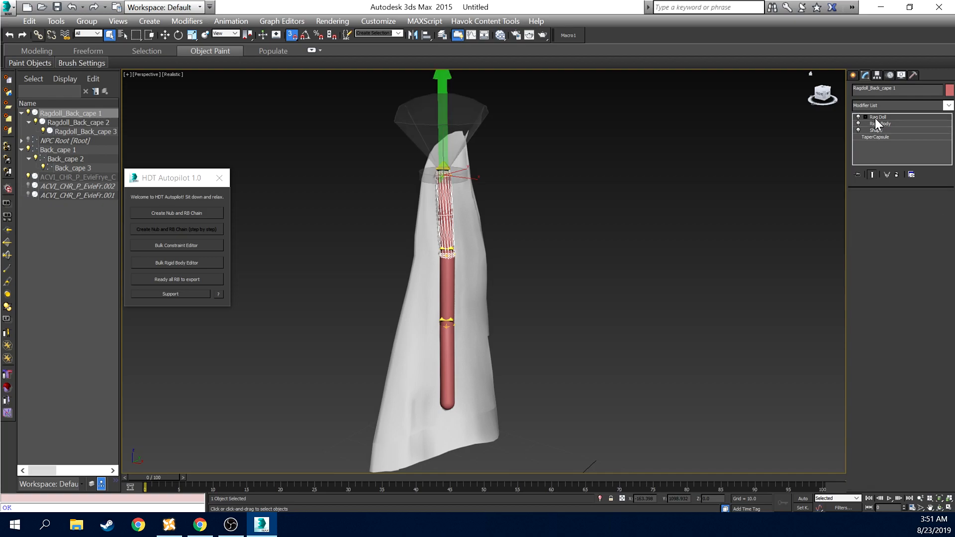
Enter the Constraint Space level of the uppermost body's Rag Doll modifier and turn off 3D snapping
{"action": "left_click", "coordinate": [864, 117]}
{"action": "left_click", "coordinate": [883, 124]}
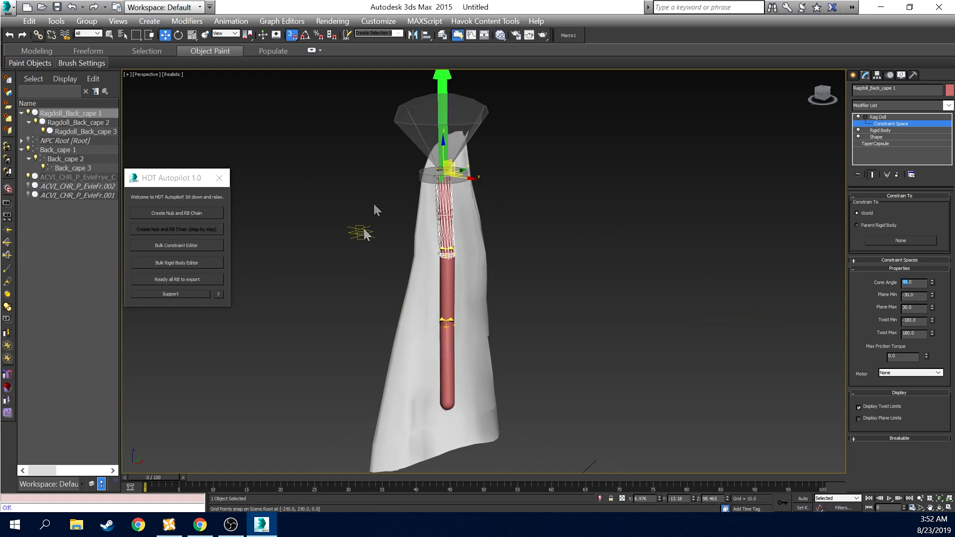
{"action": "left_click", "coordinate": [292, 35]}
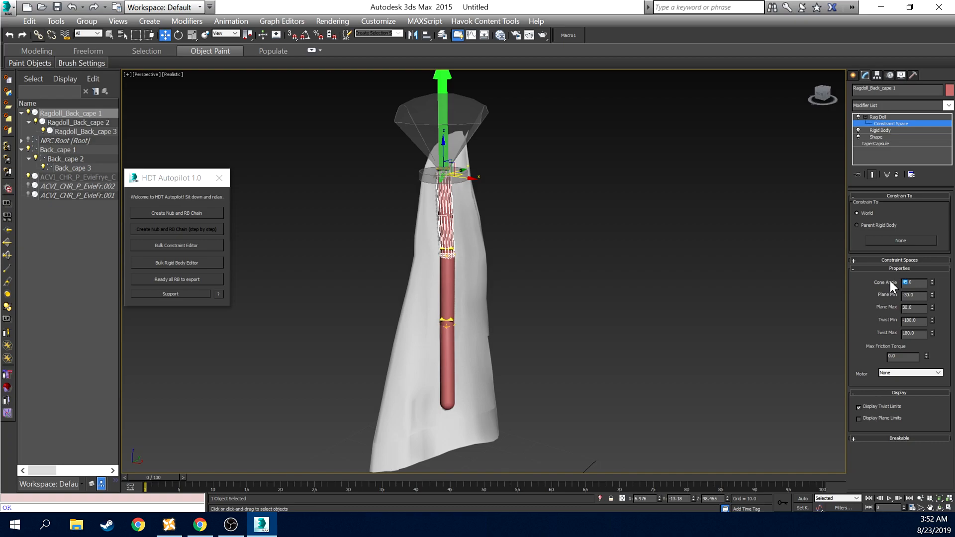
Set the uppermost constraint's Cone Angle to 40, Plane Min to -90 and Plane Max to 40
{"action": "type", "text": "40"}
{"action": "key", "text": "Return"}
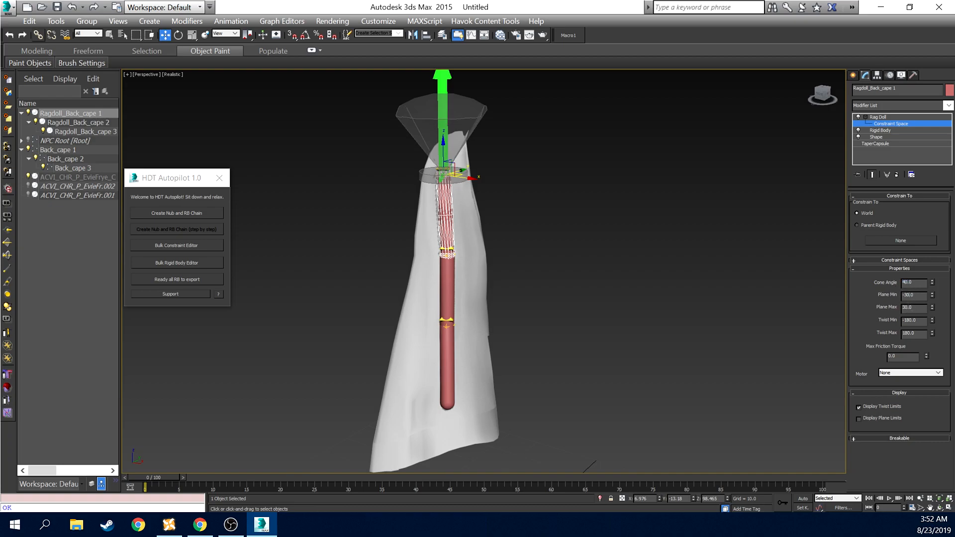
{"action": "type", "text": "-90"}
{"action": "key", "text": "Tab"}
{"action": "type", "text": "40.0"}
{"action": "key", "text": "Tab"}
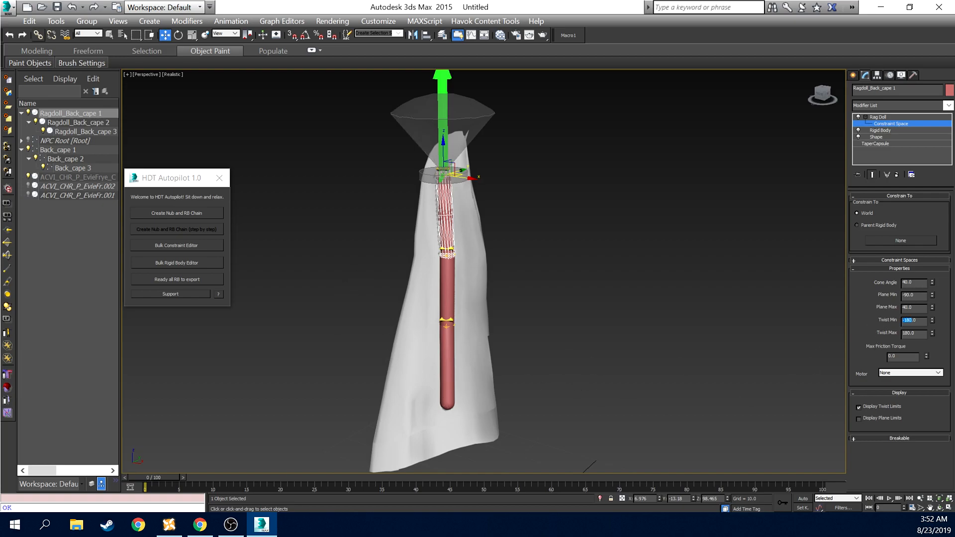
Set the uppermost constraint's Twist Min to -15 and Twist Max to 15, then leave the Constraint Space level
{"action": "left_click", "coordinate": [911, 321]}
{"action": "left_click", "coordinate": [911, 334]}
{"action": "type", "text": "15"}
{"action": "left_click", "coordinate": [891, 123]}
{"action": "left_click", "coordinate": [866, 117]}
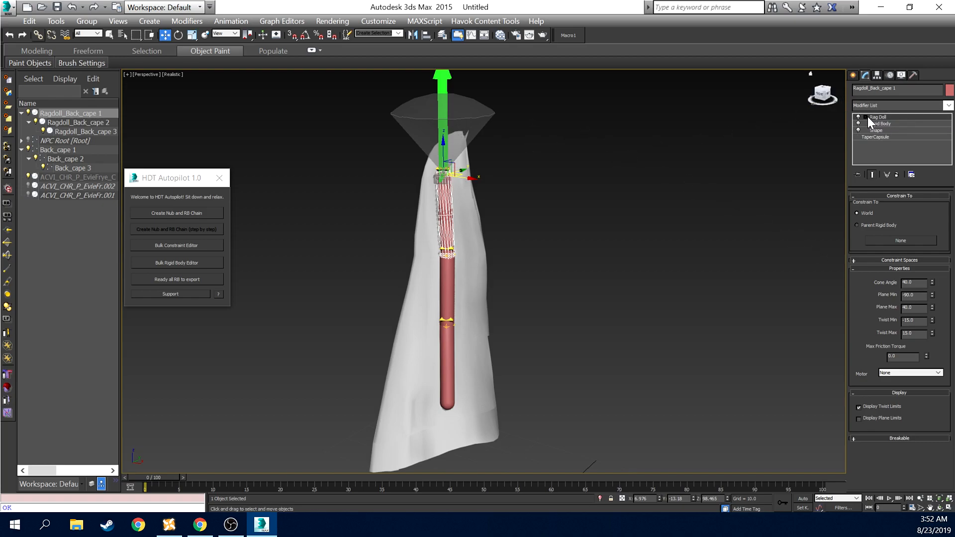
Rotate the constraint space of Ragdoll_Back_cape 1 so its cone points down along the rigid body chain
{"action": "left_click", "coordinate": [881, 119]}
{"action": "middle_click_drag", "start_coordinate": [587, 234], "coordinate": [647, 245], "text": "alt"}
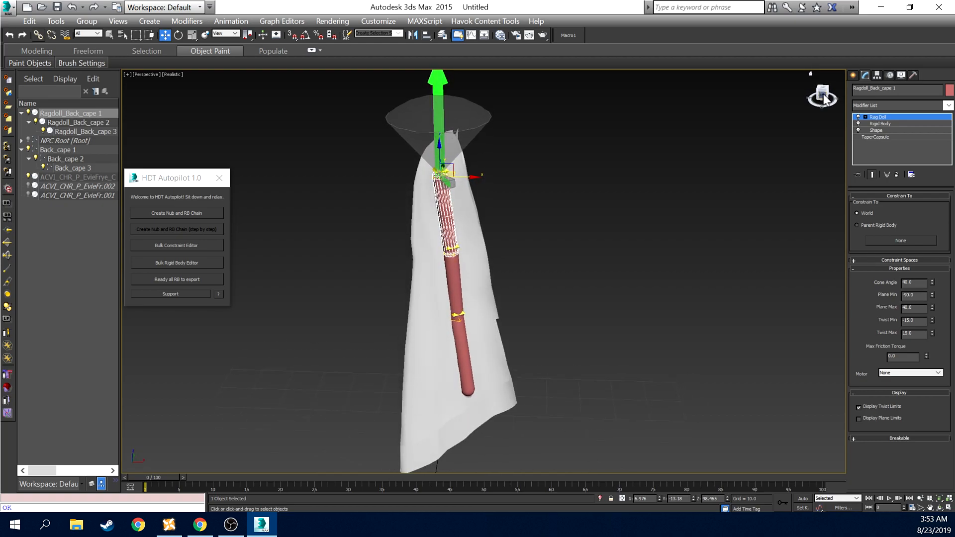
{"action": "left_click", "coordinate": [178, 35]}
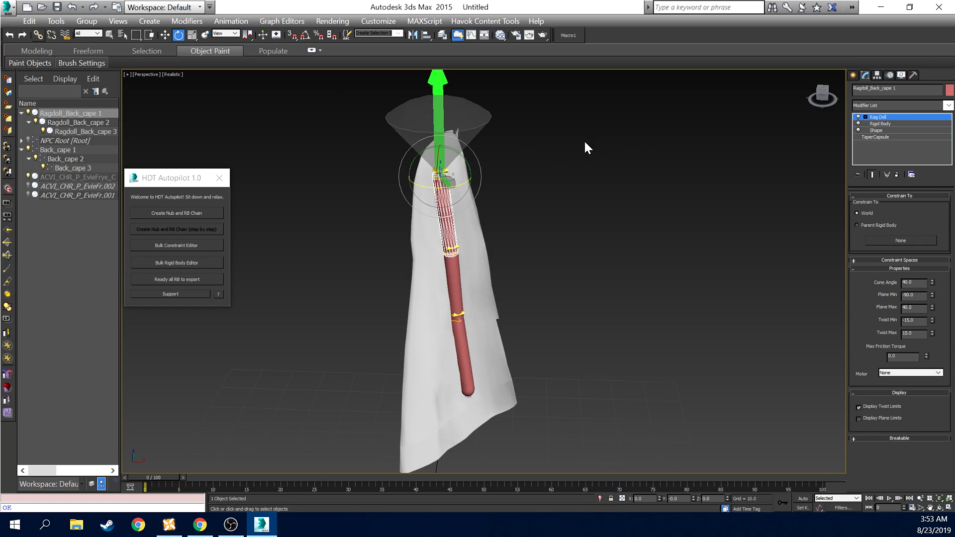
{"action": "right_click", "coordinate": [540, 138]}
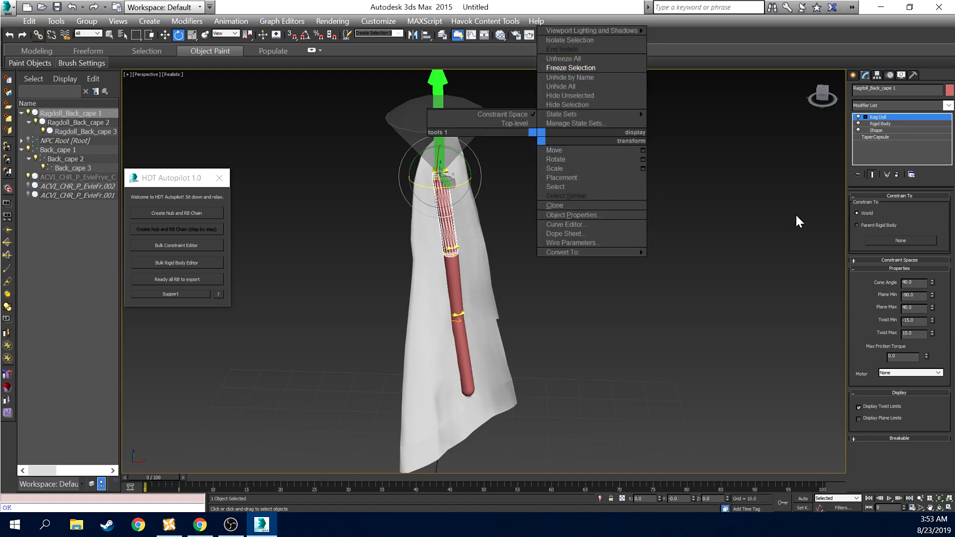
{"action": "left_click", "coordinate": [821, 96]}
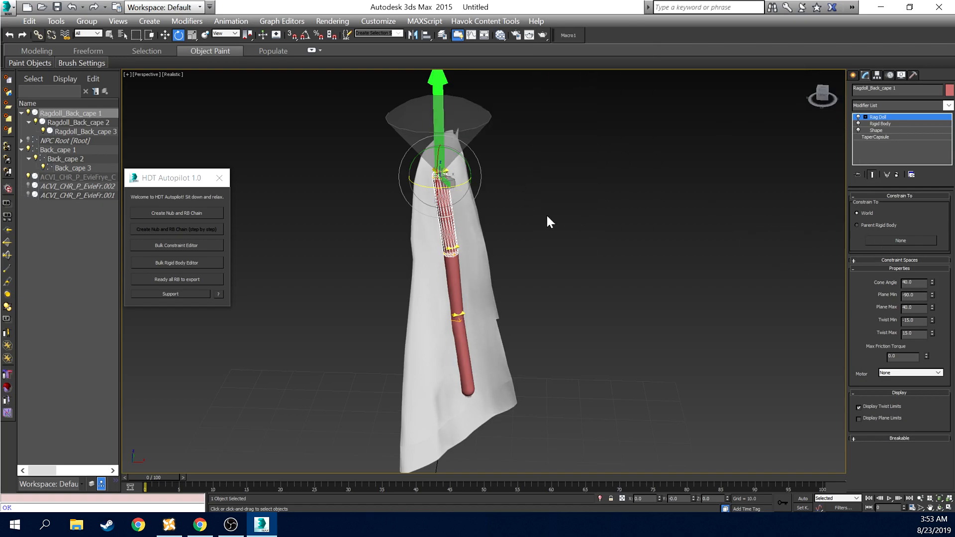
{"action": "left_click_drag", "start_coordinate": [820, 102], "coordinate": [835, 108]}
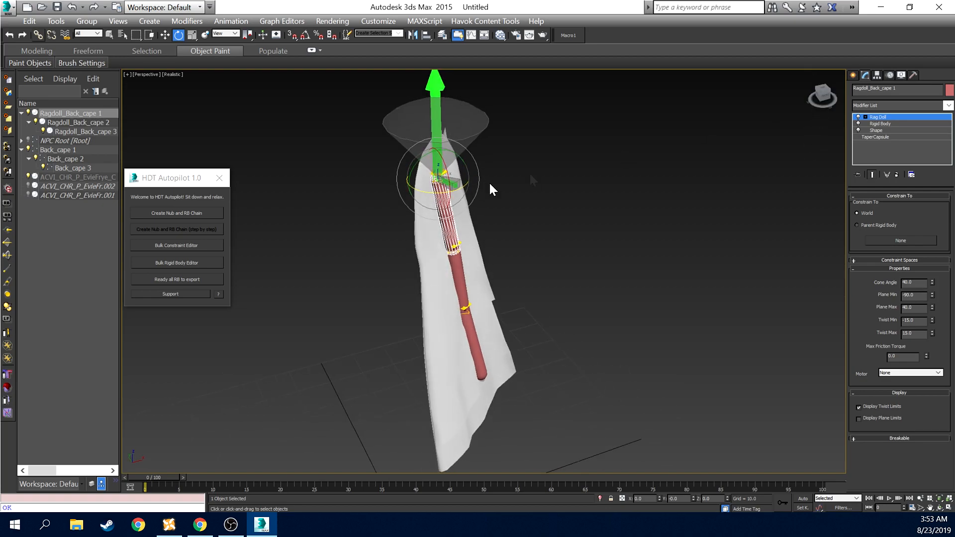
{"action": "mouse_move", "coordinate": [446, 173]}
{"action": "left_mouse_down"}
{"action": "mouse_move", "coordinate": [454, 184]}
{"action": "mouse_move", "coordinate": [449, 172]}
{"action": "left_mouse_up"}
{"action": "left_click", "coordinate": [866, 117]}
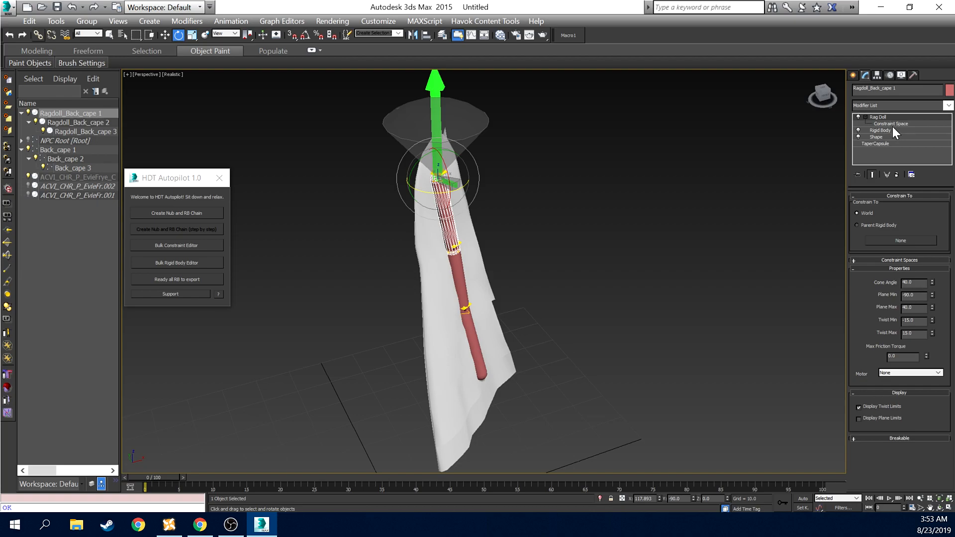
{"action": "left_click", "coordinate": [892, 125]}
{"action": "left_click_drag", "start_coordinate": [446, 166], "coordinate": [482, 293]}
Fine-tune the uppermost constraint cone's rotation from several angles until its axis lines up with the capsule
{"action": "left_click_drag", "start_coordinate": [826, 96], "coordinate": [797, 90]}
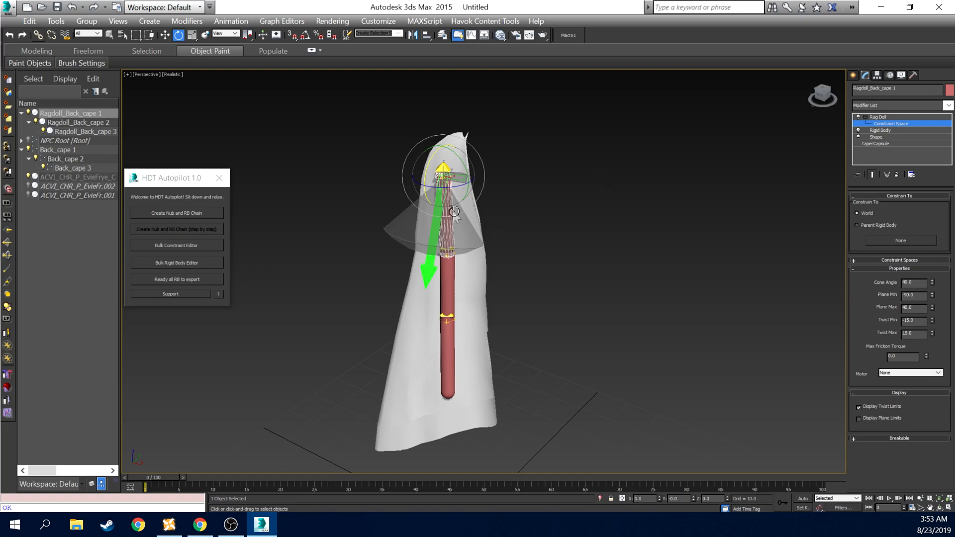
{"action": "left_click_drag", "start_coordinate": [826, 95], "coordinate": [825, 112]}
{"action": "mouse_move", "coordinate": [472, 193]}
{"action": "left_mouse_down"}
{"action": "mouse_move", "coordinate": [482, 197]}
{"action": "mouse_move", "coordinate": [432, 179]}
{"action": "mouse_move", "coordinate": [457, 198]}
{"action": "left_mouse_up"}
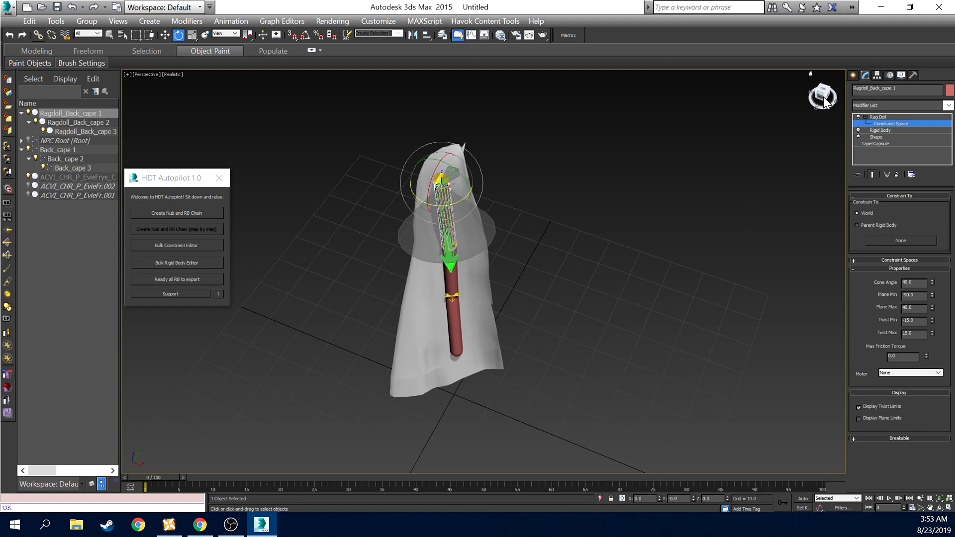
{"action": "mouse_move", "coordinate": [821, 98]}
{"action": "left_mouse_down"}
{"action": "mouse_move", "coordinate": [878, 79]}
{"action": "mouse_move", "coordinate": [826, 78]}
{"action": "mouse_move", "coordinate": [875, 84]}
{"action": "mouse_move", "coordinate": [821, 99]}
{"action": "left_mouse_up"}
{"action": "left_click_drag", "start_coordinate": [439, 161], "coordinate": [437, 164]}
{"action": "mouse_move", "coordinate": [826, 98]}
{"action": "left_mouse_down"}
{"action": "mouse_move", "coordinate": [851, 97]}
{"action": "mouse_move", "coordinate": [828, 95]}
{"action": "left_mouse_up"}
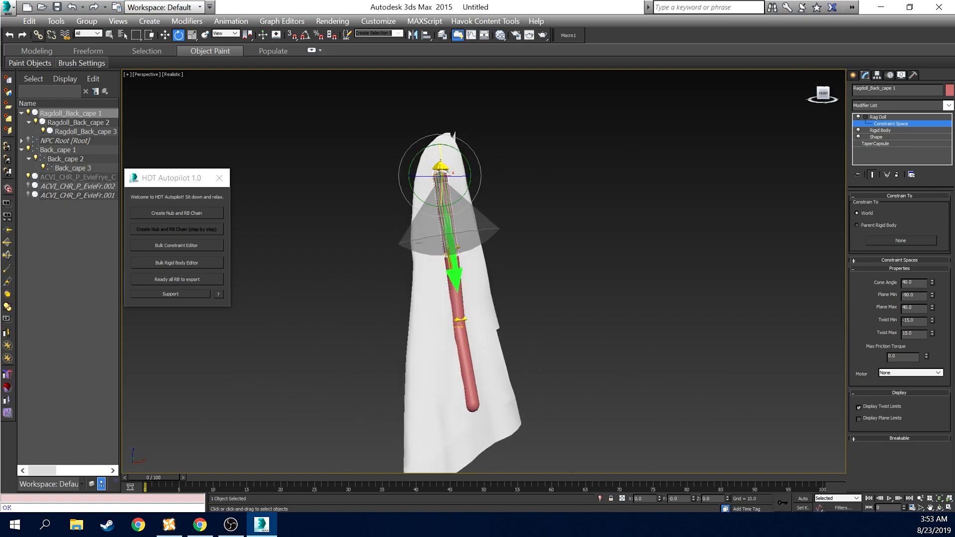
Select the middle rigid body, Ragdoll_Back_cape 2, and open its Rag Doll modifier settings
{"action": "left_click", "coordinate": [853, 75]}
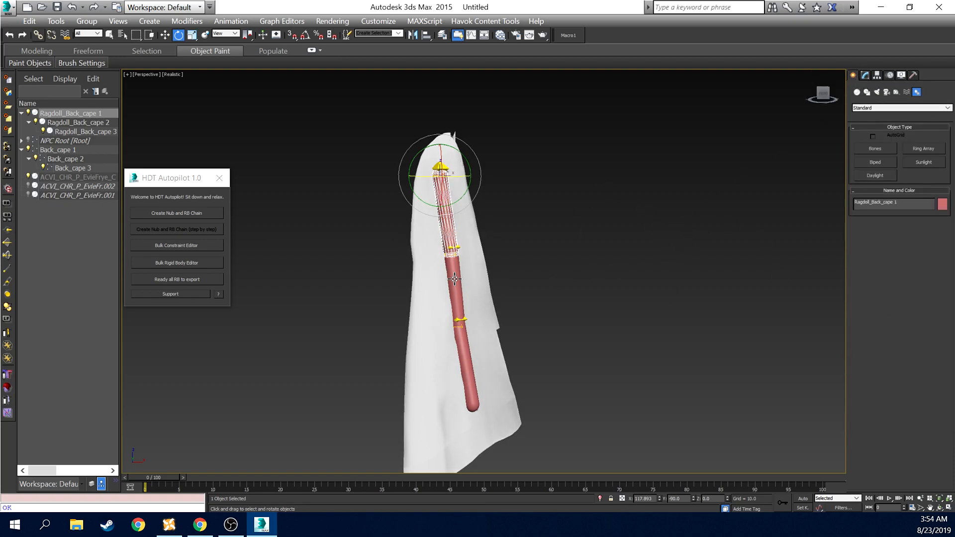
{"action": "left_click", "coordinate": [454, 279]}
{"action": "left_click", "coordinate": [866, 76]}
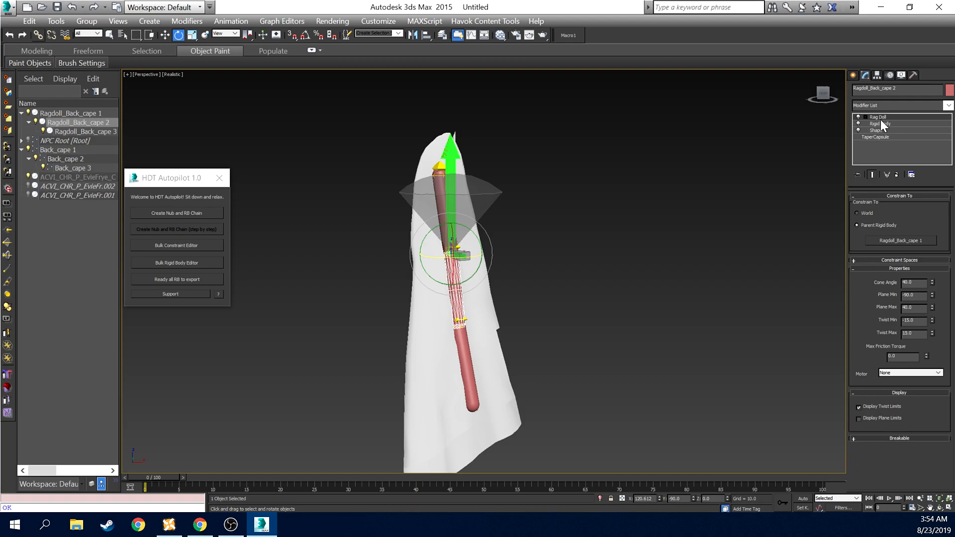
{"action": "left_click_drag", "start_coordinate": [455, 225], "coordinate": [477, 232]}
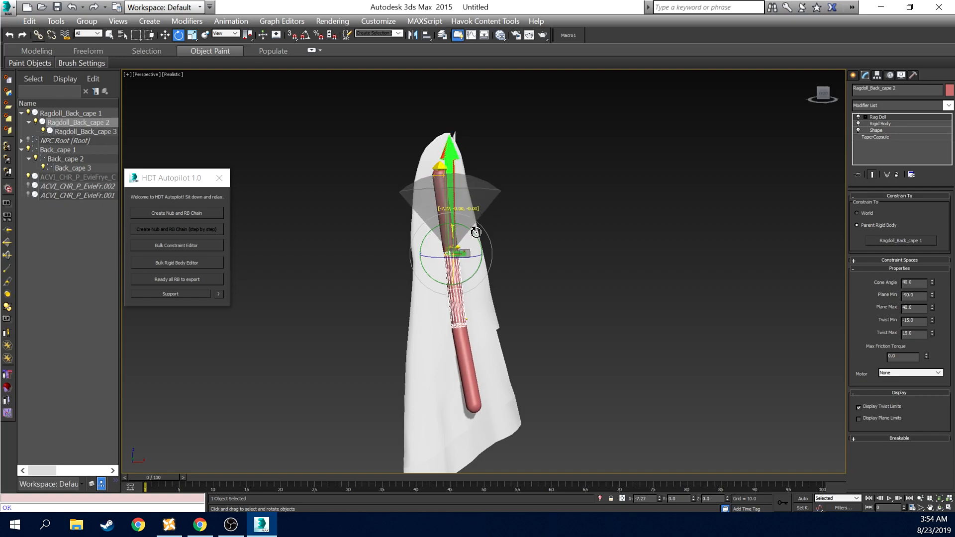
{"action": "left_click", "coordinate": [72, 7]}
{"action": "left_click", "coordinate": [72, 7]}
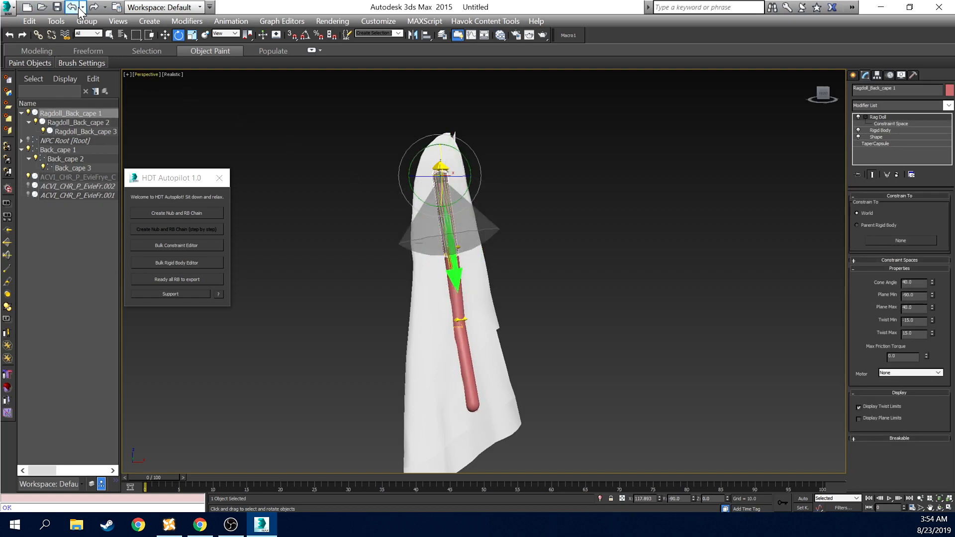
{"action": "left_click", "coordinate": [79, 8]}
Rotate the constraint space of Ragdoll_Back_cape 2 so its cone points down toward the lowest segment
{"action": "left_click", "coordinate": [866, 117]}
{"action": "left_click", "coordinate": [891, 123]}
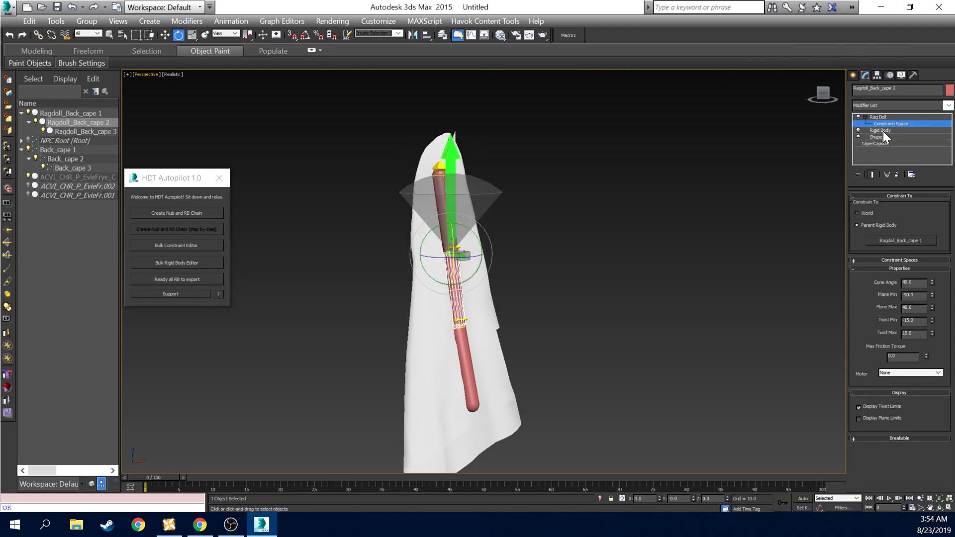
{"action": "left_click_drag", "start_coordinate": [823, 98], "coordinate": [559, 267]}
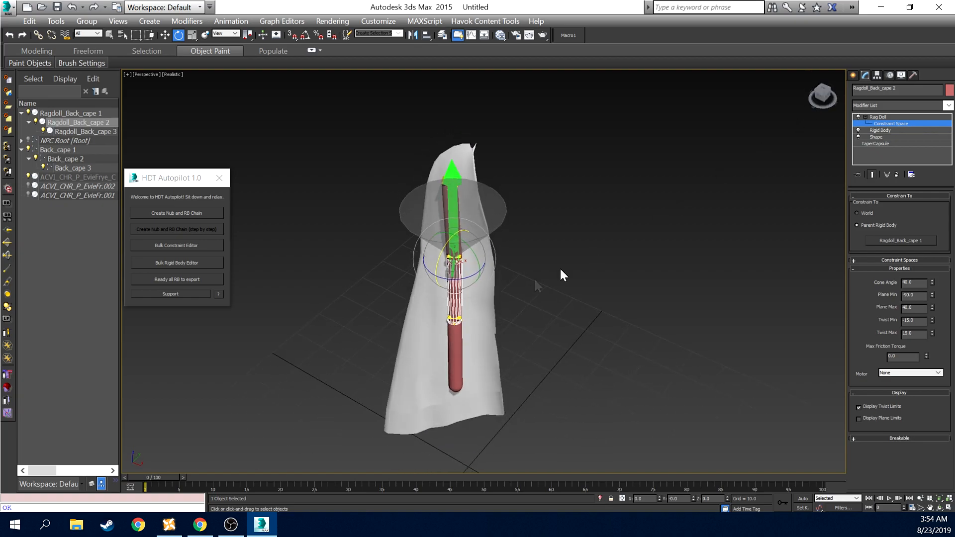
{"action": "left_click_drag", "start_coordinate": [442, 249], "coordinate": [389, 385]}
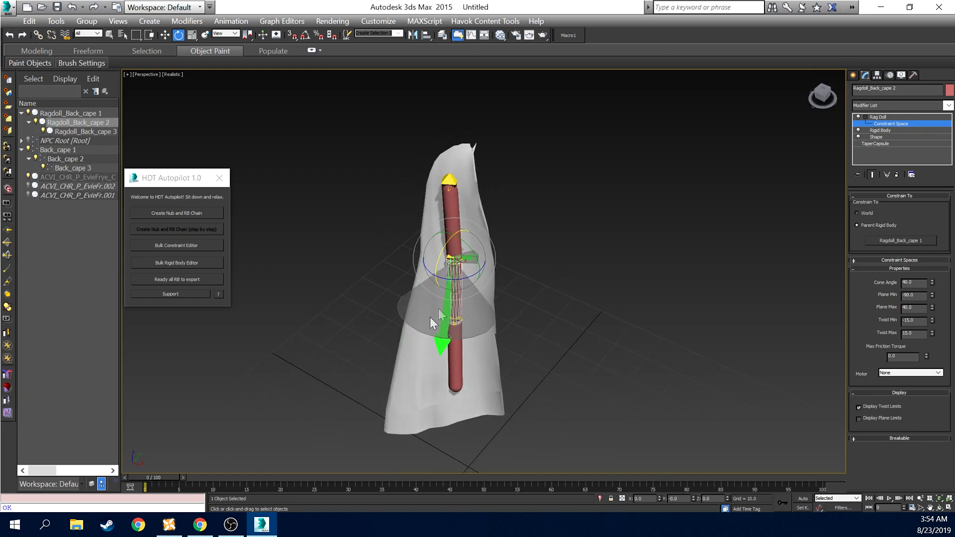
Fine-tune the middle constraint cone's rotation until its axis follows the middle capsule
{"action": "left_click_drag", "start_coordinate": [452, 274], "coordinate": [476, 282]}
{"action": "mouse_move", "coordinate": [440, 254]}
{"action": "left_mouse_down"}
{"action": "mouse_move", "coordinate": [434, 277]}
{"action": "mouse_move", "coordinate": [442, 256]}
{"action": "left_mouse_up"}
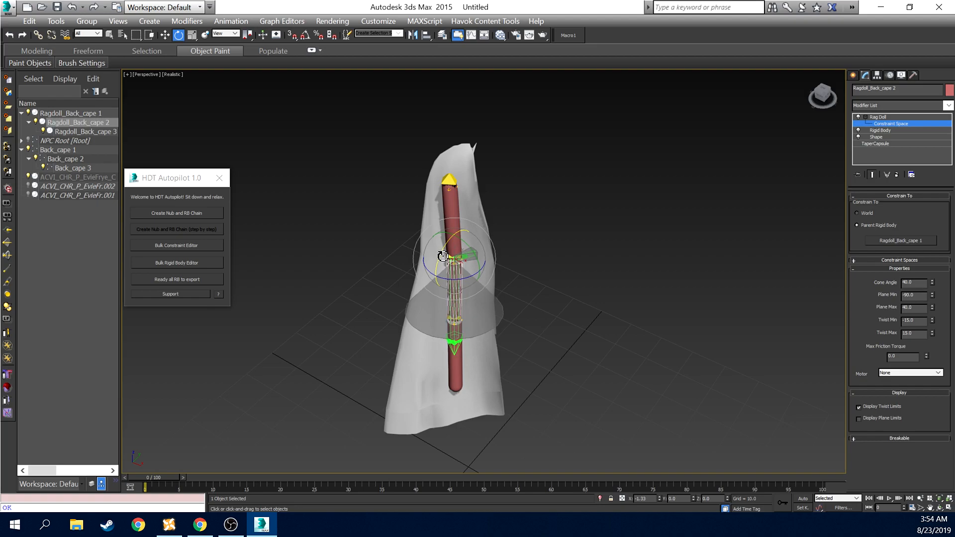
{"action": "left_click_drag", "start_coordinate": [824, 96], "coordinate": [807, 100]}
{"action": "left_click_drag", "start_coordinate": [441, 248], "coordinate": [444, 249]}
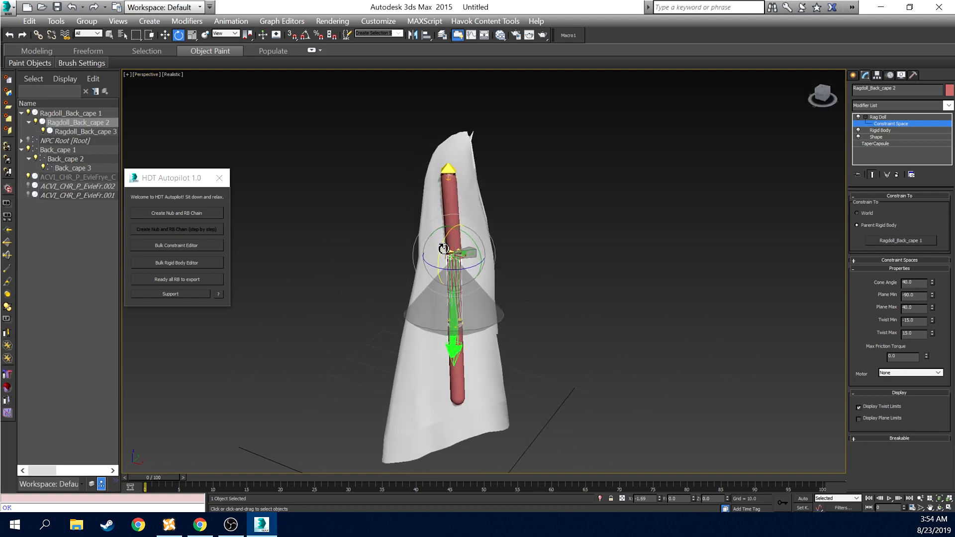
{"action": "mouse_move", "coordinate": [822, 95]}
{"action": "left_mouse_down"}
{"action": "mouse_move", "coordinate": [839, 92]}
{"action": "mouse_move", "coordinate": [820, 96]}
{"action": "left_mouse_up"}
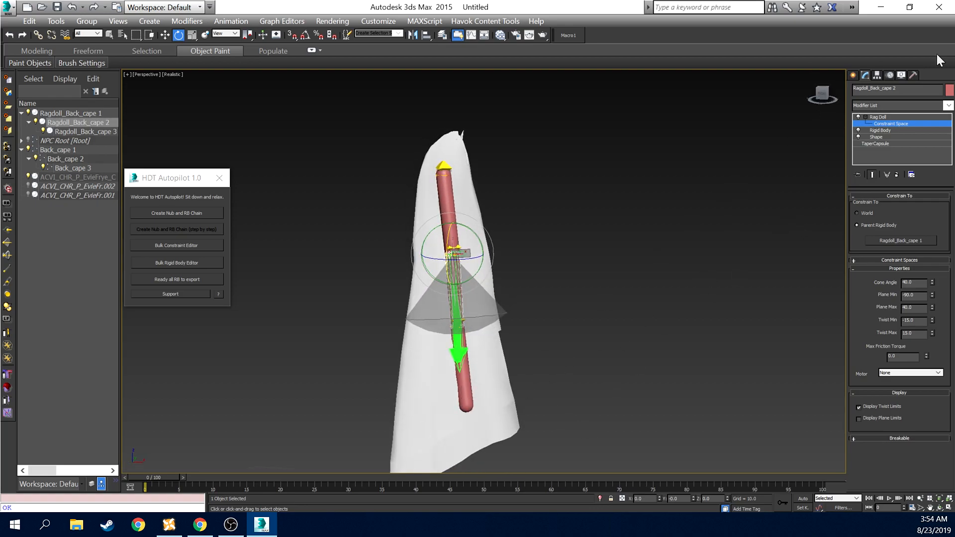
Rotate the constraint space of the lowest rigid body, Ragdoll_Back_cape 3, so its cone points down the cape
{"action": "left_click", "coordinate": [852, 76]}
{"action": "left_click", "coordinate": [467, 386]}
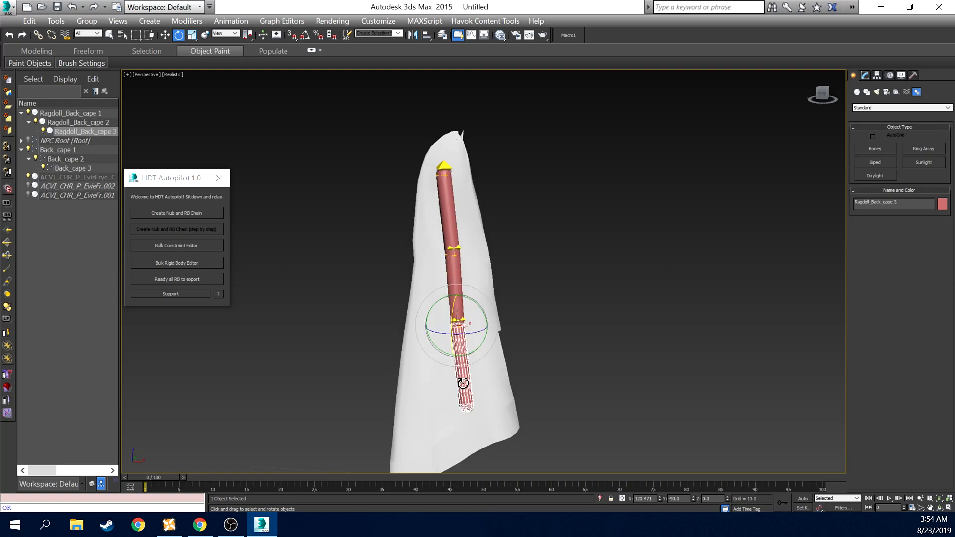
{"action": "left_click", "coordinate": [866, 76]}
{"action": "left_click", "coordinate": [866, 116]}
{"action": "left_click", "coordinate": [882, 123]}
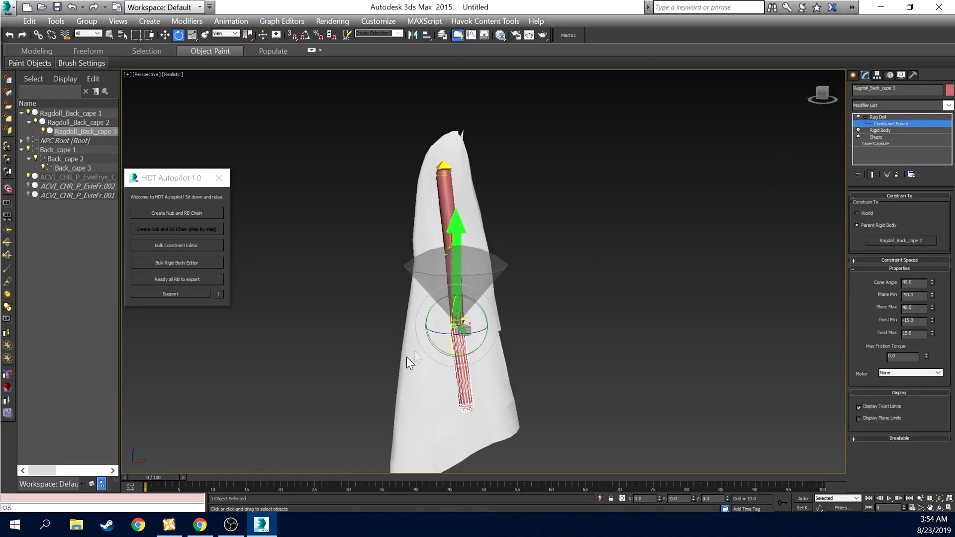
{"action": "left_click", "coordinate": [824, 99]}
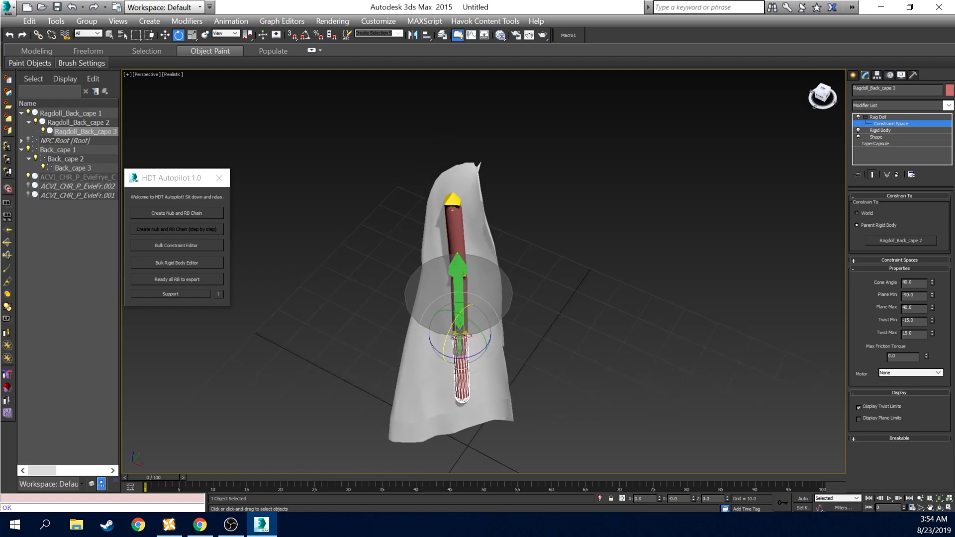
{"action": "left_click_drag", "start_coordinate": [473, 356], "coordinate": [493, 355]}
{"action": "left_click_drag", "start_coordinate": [422, 337], "coordinate": [396, 451]}
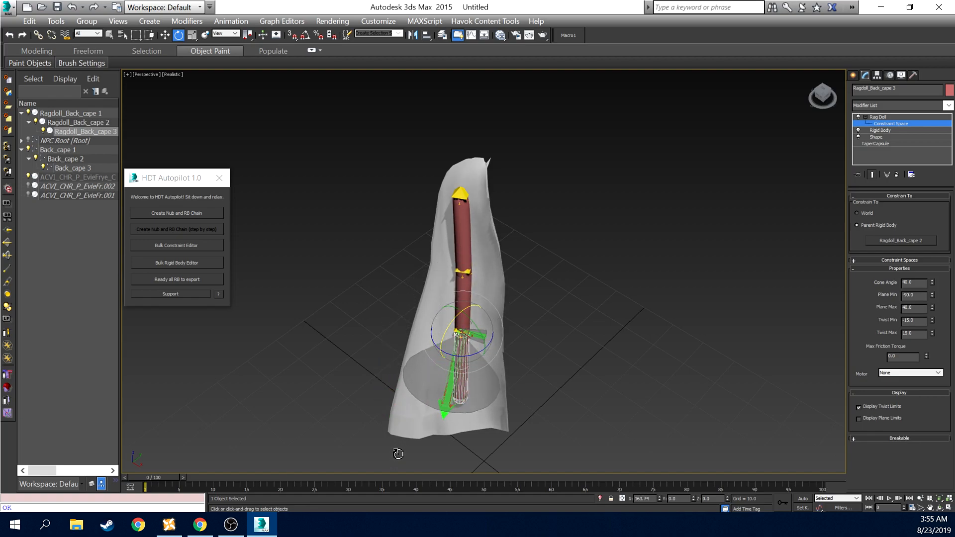
Fine-tune the constraint space rotation of Ragdoll_Back_cape 3 until its cone follows the lowest capsule, and leave its modifier settings
{"action": "mouse_move", "coordinate": [454, 355]}
{"action": "left_mouse_down"}
{"action": "mouse_move", "coordinate": [483, 357]}
{"action": "mouse_move", "coordinate": [447, 334]}
{"action": "mouse_move", "coordinate": [472, 356]}
{"action": "left_mouse_up"}
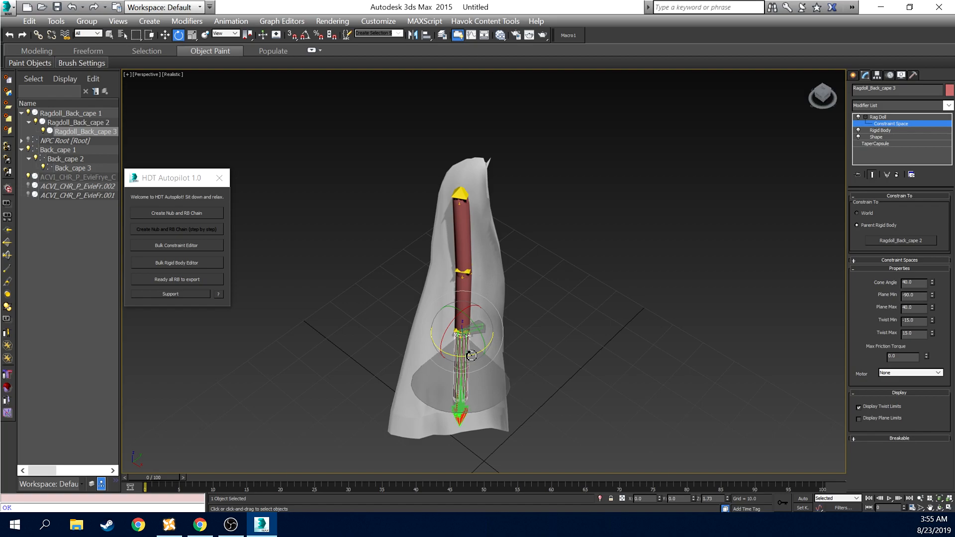
{"action": "left_click", "coordinate": [822, 98]}
{"action": "middle_click_drag", "start_coordinate": [468, 303], "coordinate": [261, 318], "text": "alt"}
{"action": "left_click", "coordinate": [854, 75]}
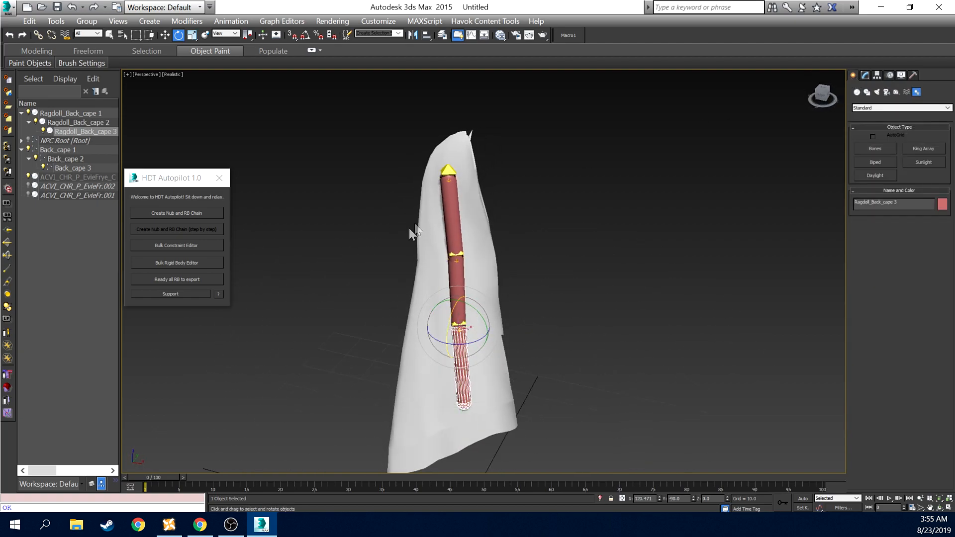
Check the lowest segment's Rag Doll cone against its capsule and compare it with the other rigid bodies in the chain
{"action": "left_click", "coordinate": [110, 34]}
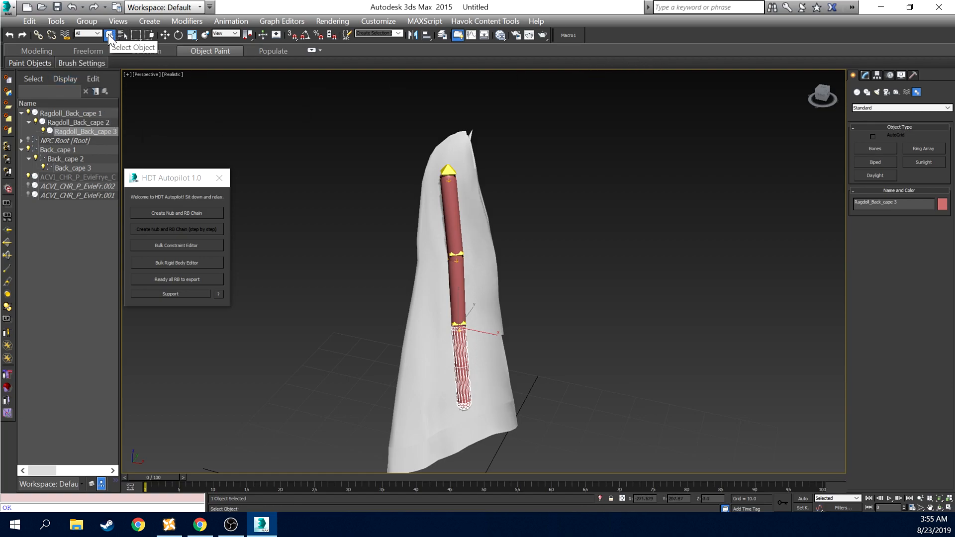
{"action": "left_click", "coordinate": [866, 76]}
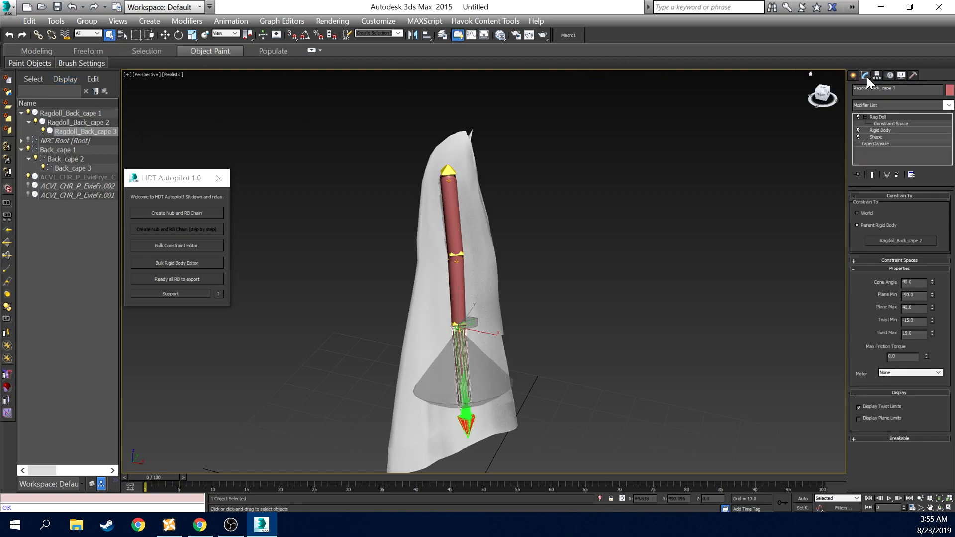
{"action": "left_click", "coordinate": [853, 75]}
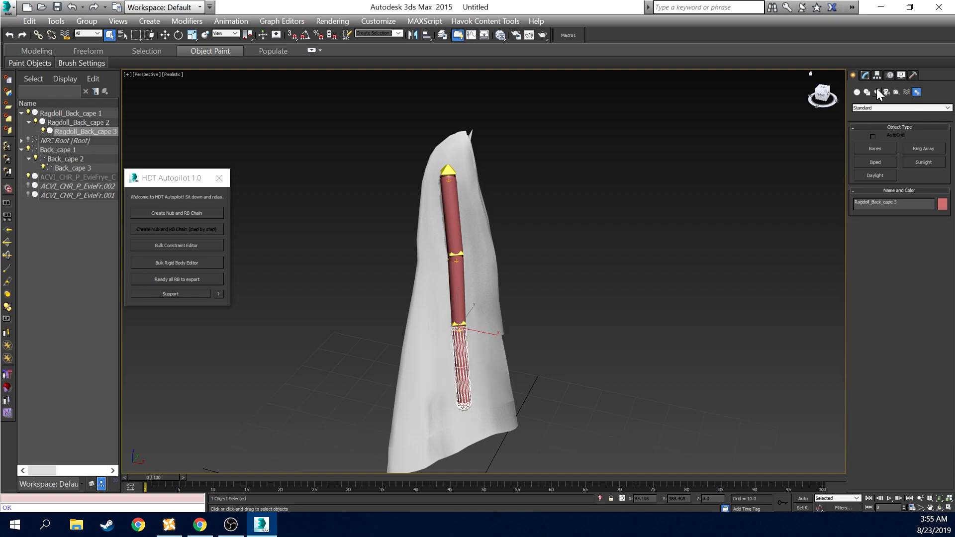
{"action": "left_click", "coordinate": [865, 74]}
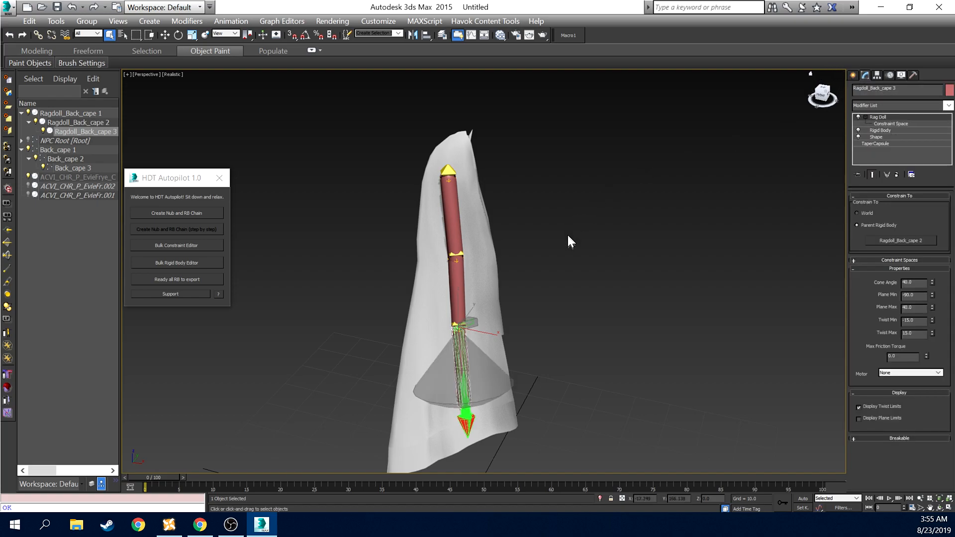
{"action": "left_click", "coordinate": [447, 219]}
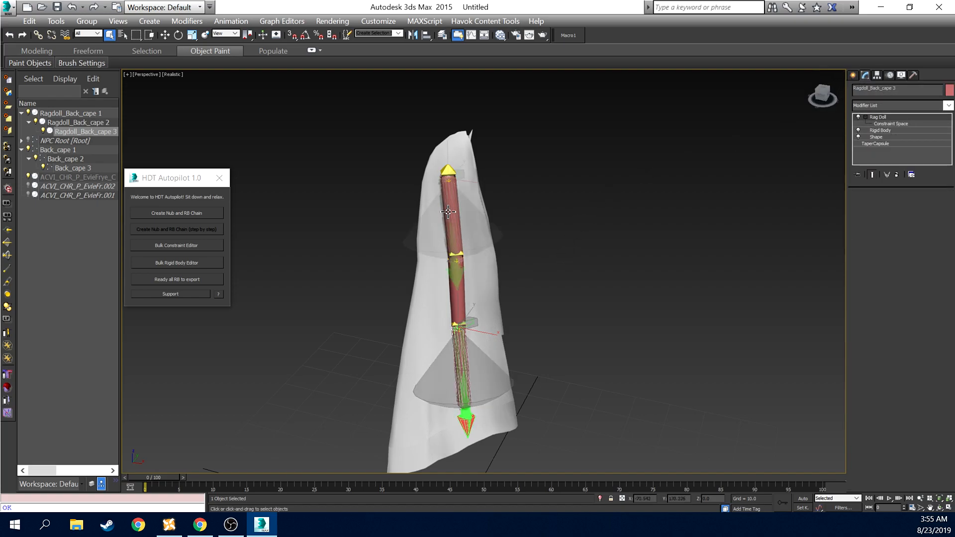
{"action": "left_click", "coordinate": [457, 306]}
{"action": "left_click", "coordinate": [466, 368]}
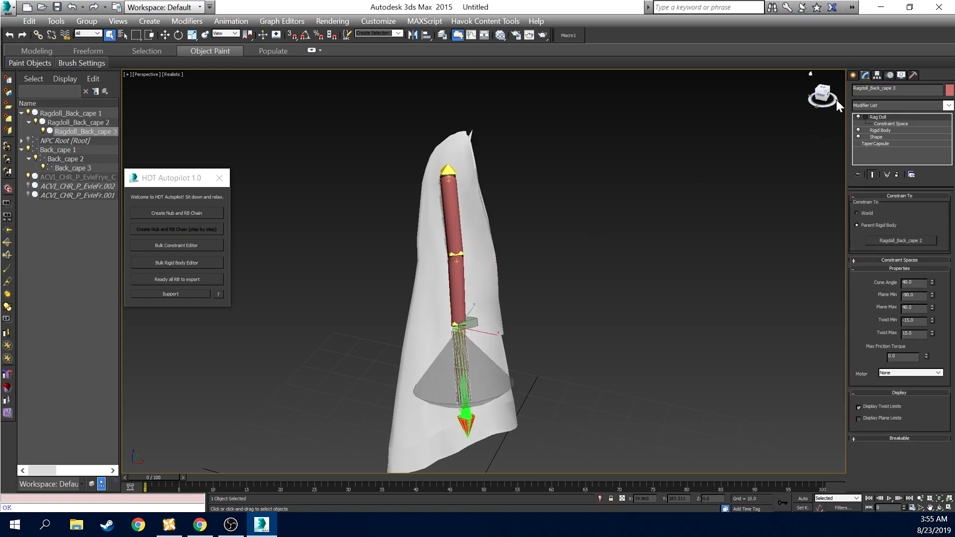
Rotate the constraint space of Ragdoll_Back_cape 2 slightly so its cone lines up with the middle capsule
{"action": "left_click", "coordinate": [462, 279]}
{"action": "mouse_move", "coordinate": [824, 94]}
{"action": "left_mouse_down"}
{"action": "mouse_move", "coordinate": [834, 93]}
{"action": "mouse_move", "coordinate": [824, 98]}
{"action": "left_mouse_up"}
{"action": "left_click", "coordinate": [877, 124]}
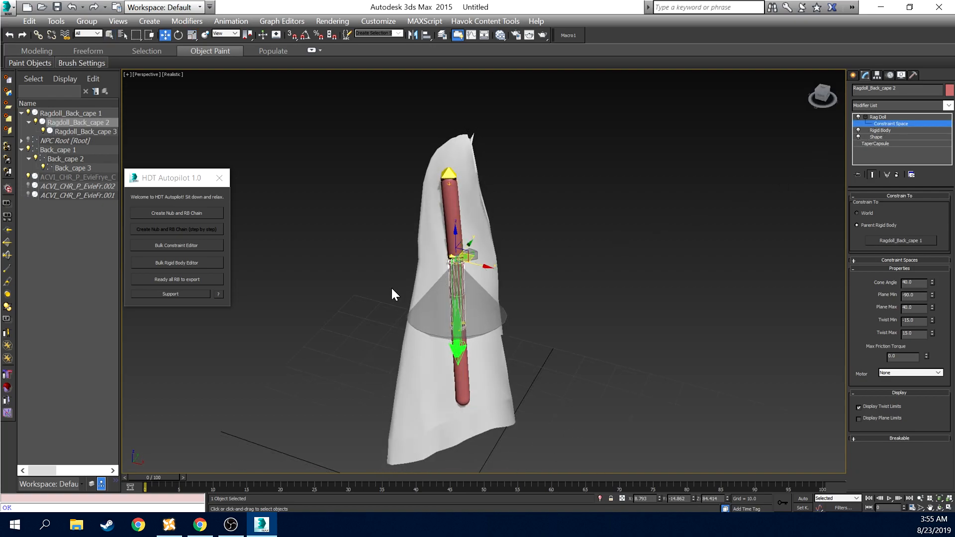
{"action": "right_click", "coordinate": [523, 274]}
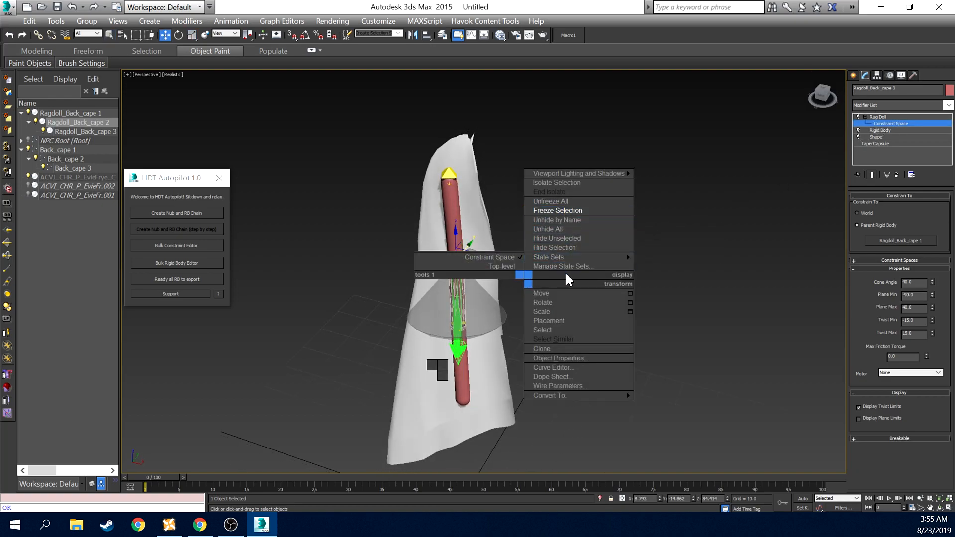
{"action": "left_click", "coordinate": [565, 302]}
{"action": "left_click_drag", "start_coordinate": [468, 275], "coordinate": [476, 275]}
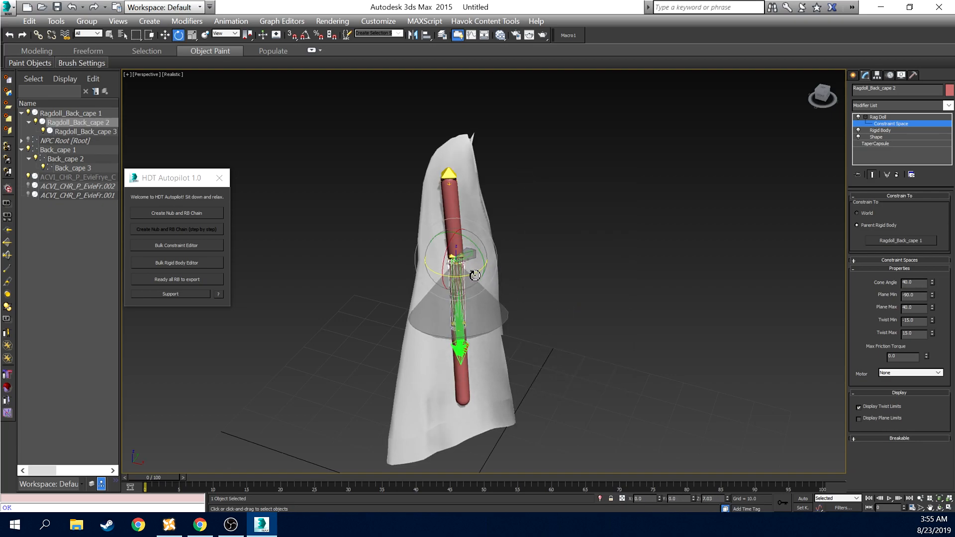
{"action": "left_click", "coordinate": [822, 98]}
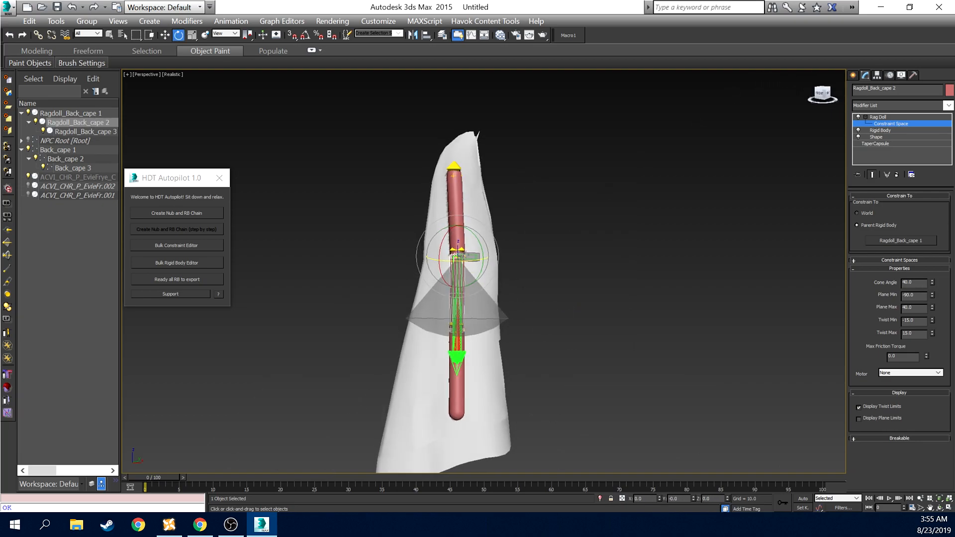
{"action": "left_click", "coordinate": [866, 117]}
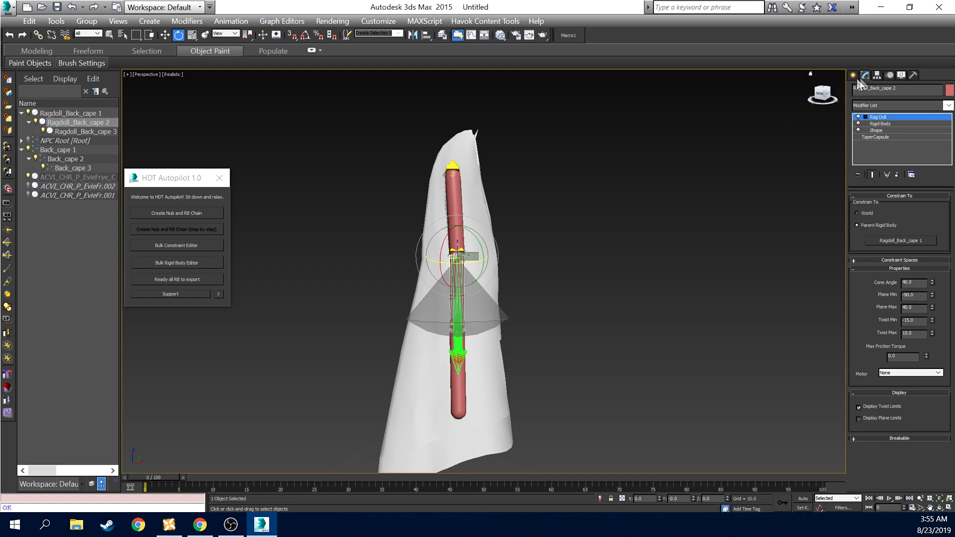
{"action": "left_click", "coordinate": [854, 75]}
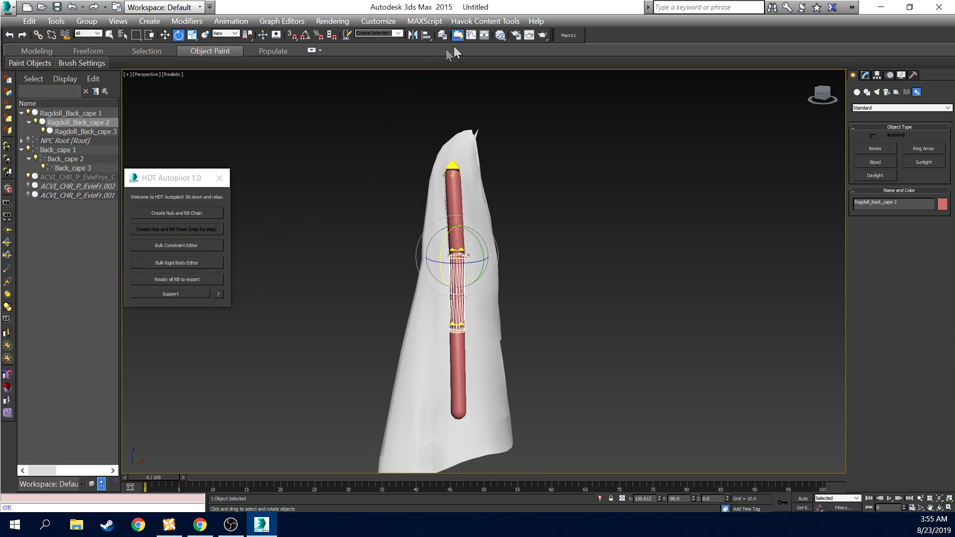
Select all three cape rigid bodies, Ragdoll_Back_cape 1 to 3, and open the Havok Content Tools Filter Manager
{"action": "left_click", "coordinate": [459, 199]}
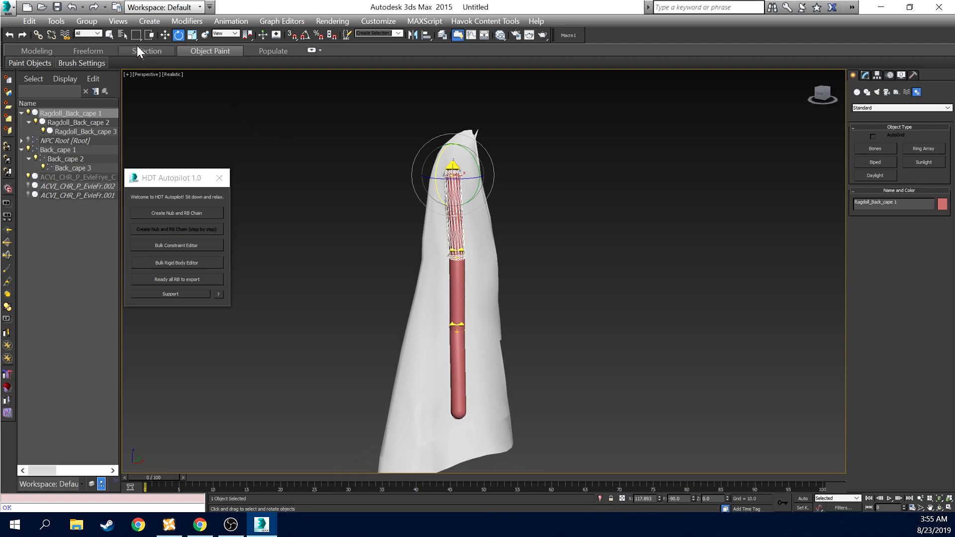
{"action": "left_click", "coordinate": [109, 34]}
{"action": "left_click", "coordinate": [456, 292], "text": "ctrl"}
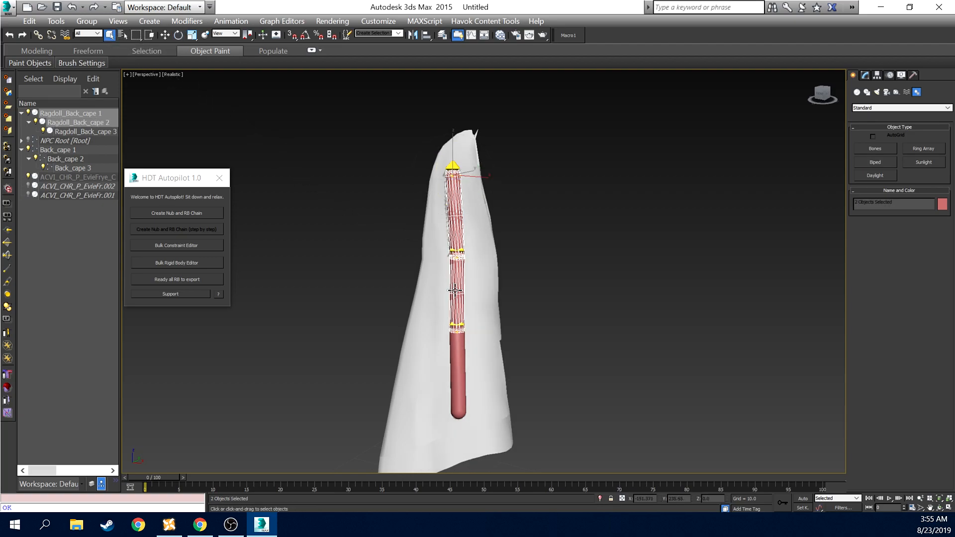
{"action": "left_click", "coordinate": [455, 363], "text": "ctrl"}
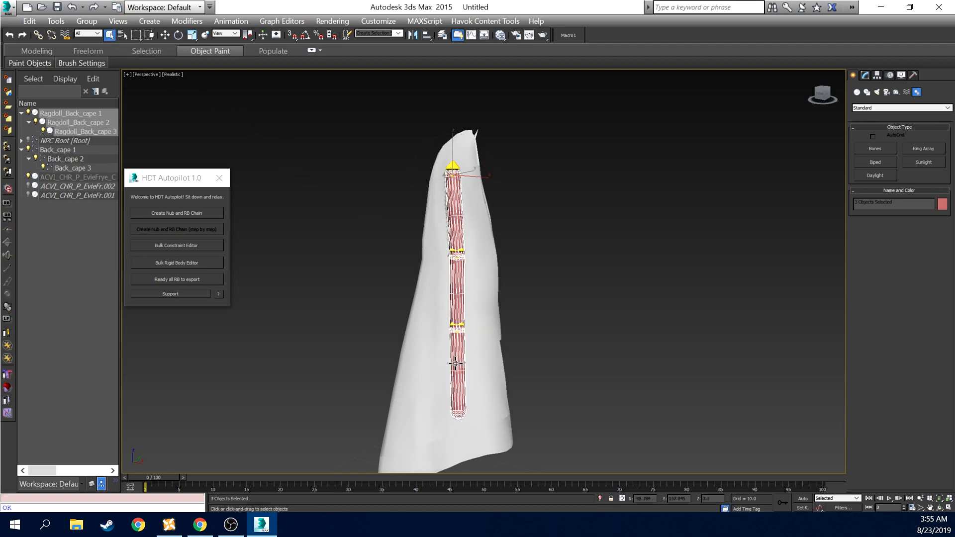
{"action": "left_click", "coordinate": [485, 21]}
{"action": "left_click", "coordinate": [475, 34]}
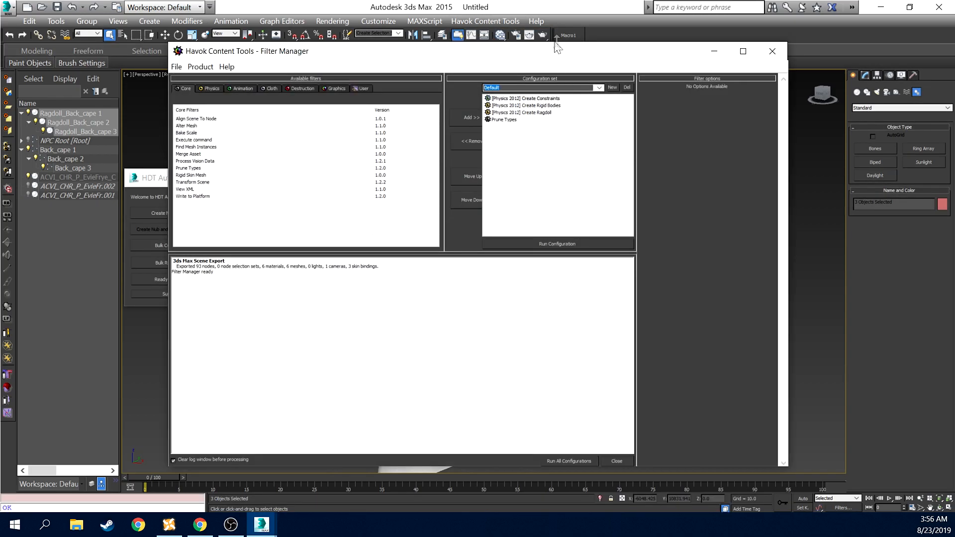
{"action": "left_click_drag", "start_coordinate": [573, 48], "coordinate": [546, 43]}
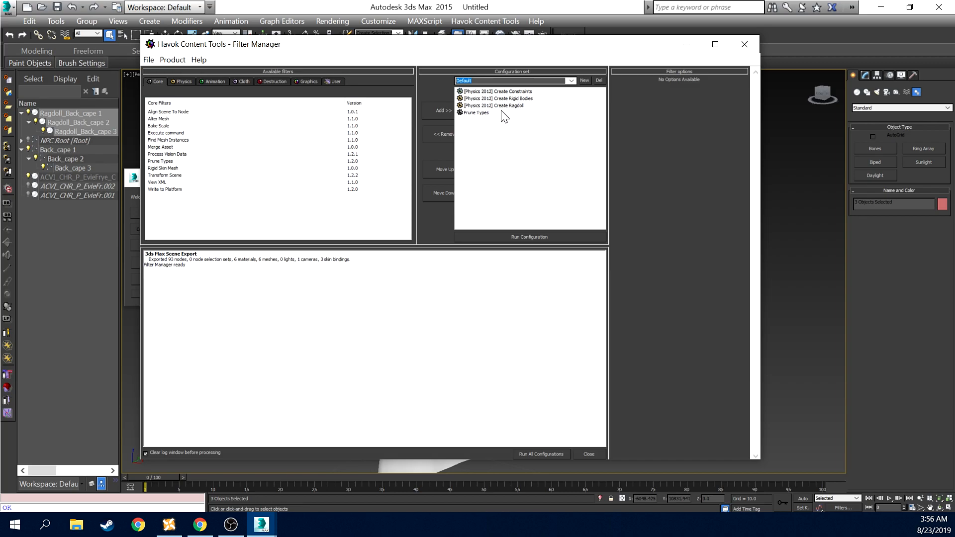
Review the available Create Constraints, Create Ragdoll and Create Rigid Bodies physics filters and the Prune Types core filter
{"action": "left_click", "coordinate": [188, 80]}
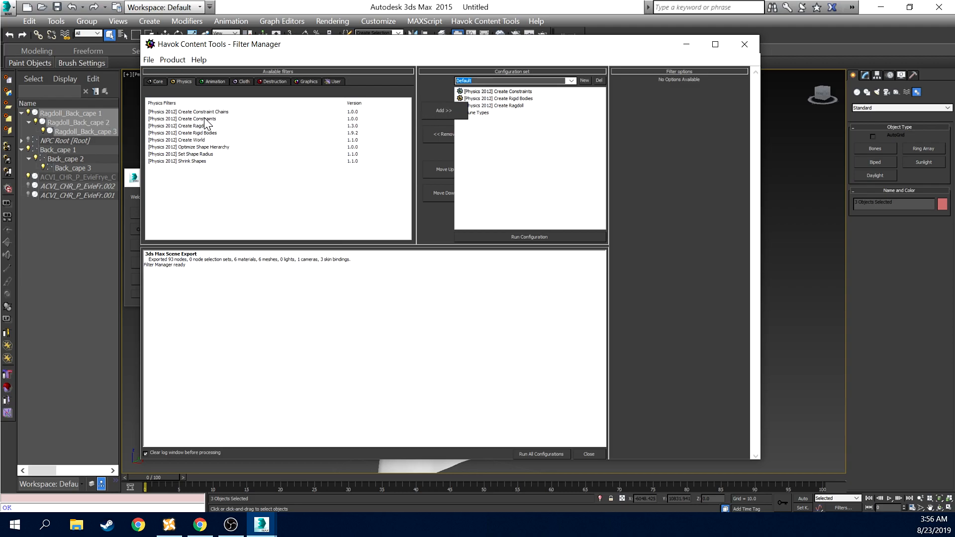
{"action": "left_click", "coordinate": [190, 119]}
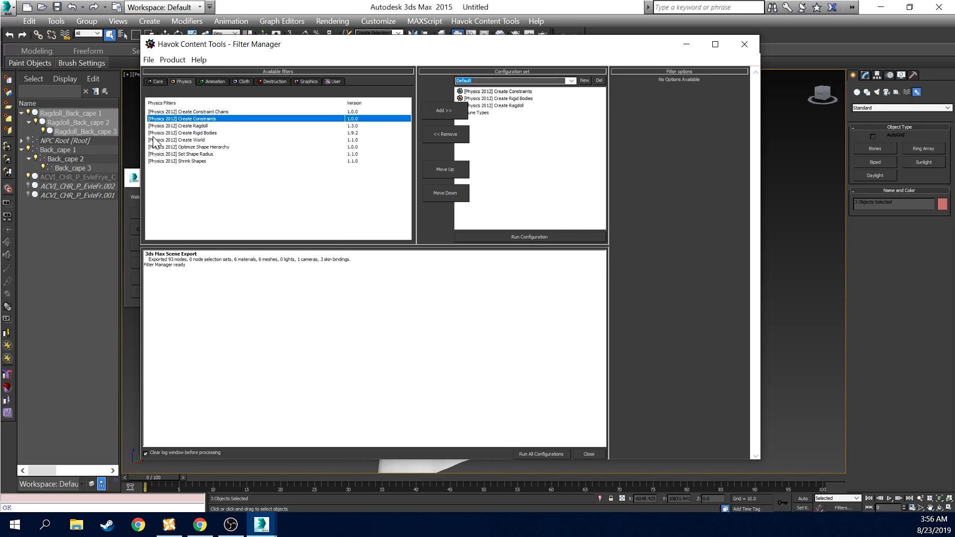
{"action": "left_click", "coordinate": [197, 126]}
{"action": "left_click", "coordinate": [199, 133]}
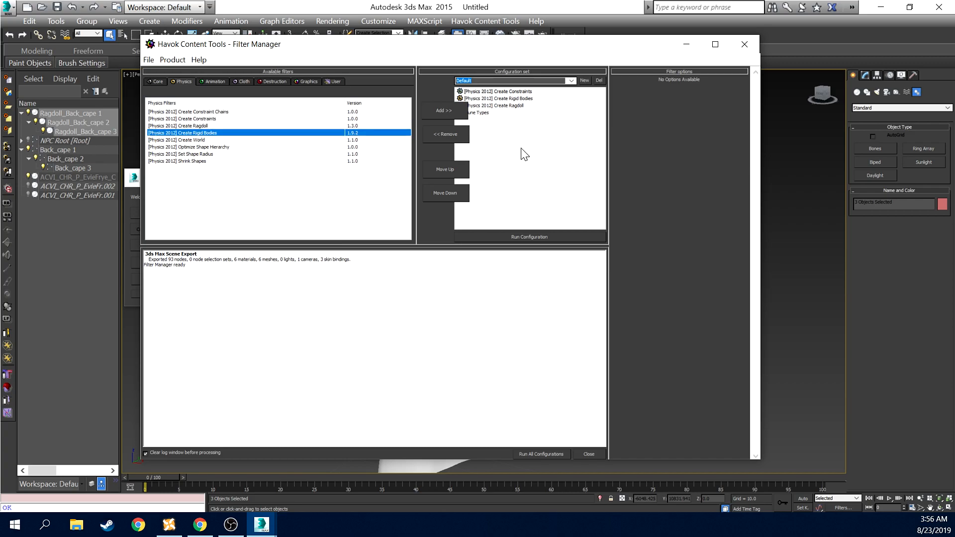
{"action": "left_click", "coordinate": [155, 82]}
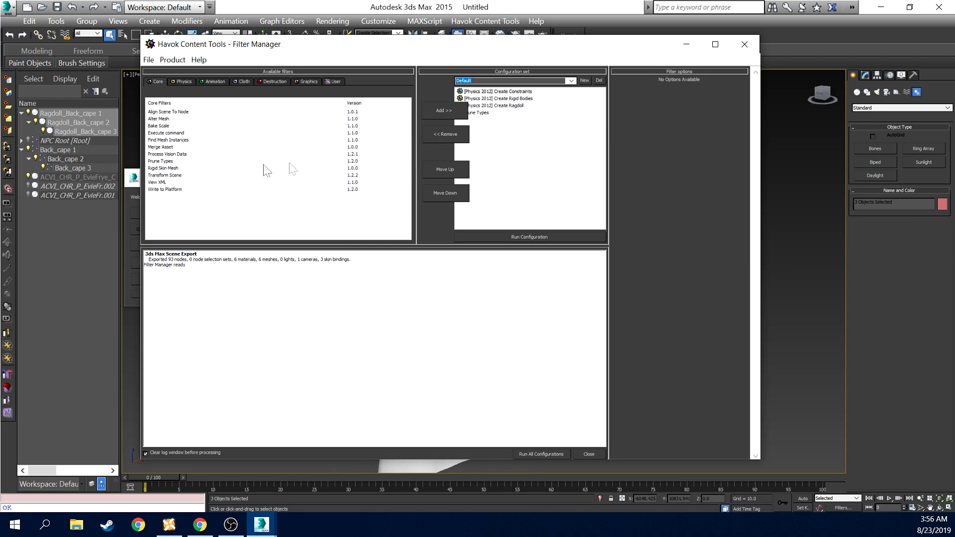
{"action": "left_click_drag", "start_coordinate": [760, 125], "coordinate": [806, 126]}
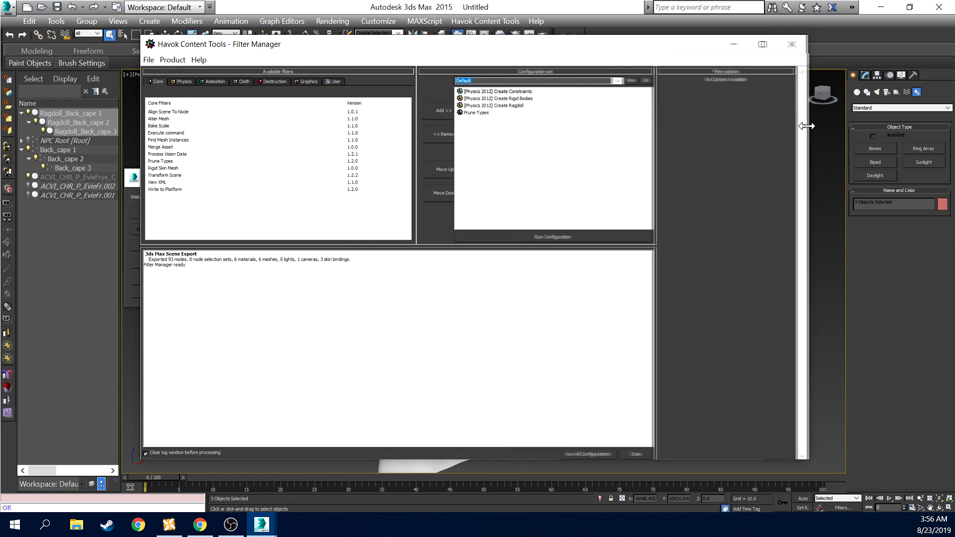
{"action": "left_click", "coordinate": [152, 162]}
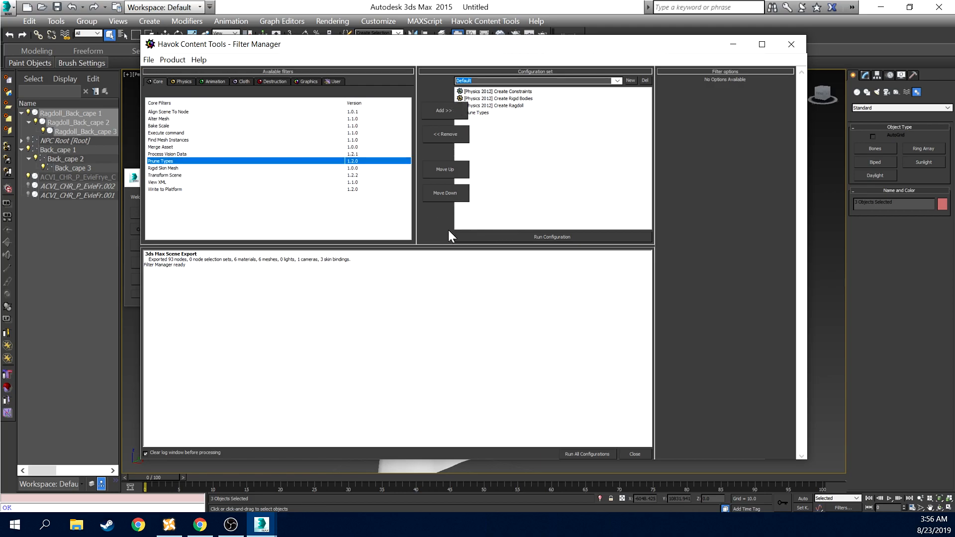
Examine the options of the Create Constraints and Create Rigid Bodies filters in the Default configuration
{"action": "left_click", "coordinate": [602, 151]}
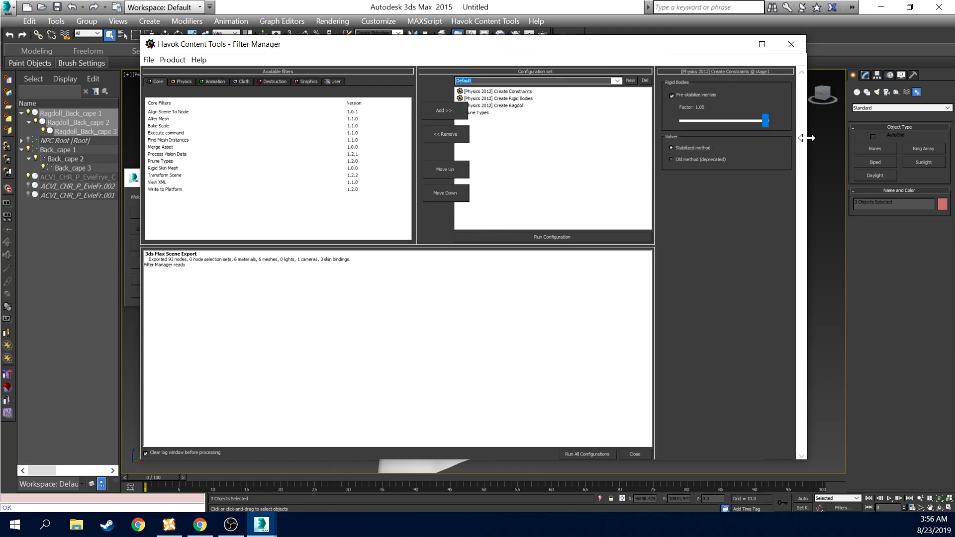
{"action": "left_click_drag", "start_coordinate": [807, 138], "coordinate": [801, 138]}
{"action": "left_click_drag", "start_coordinate": [455, 50], "coordinate": [404, 42]}
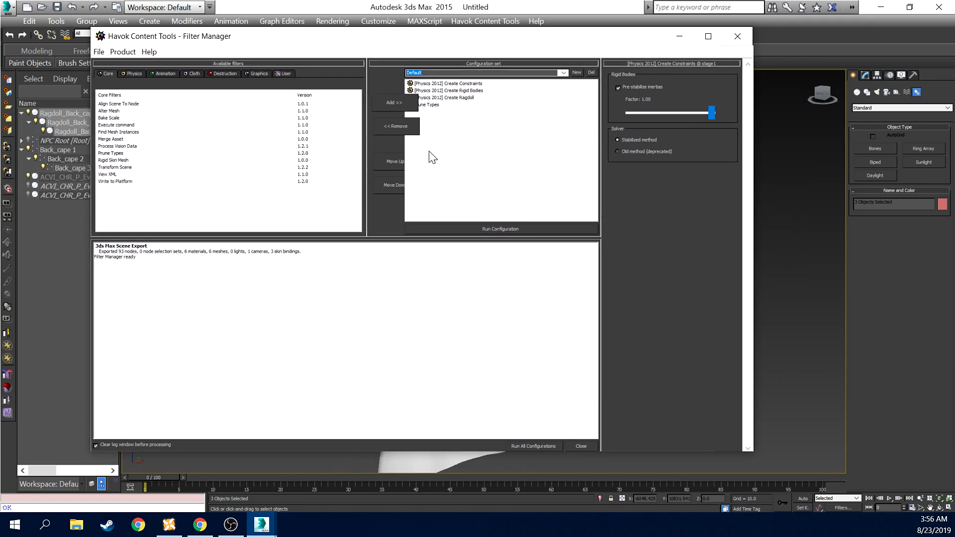
{"action": "left_click", "coordinate": [477, 83]}
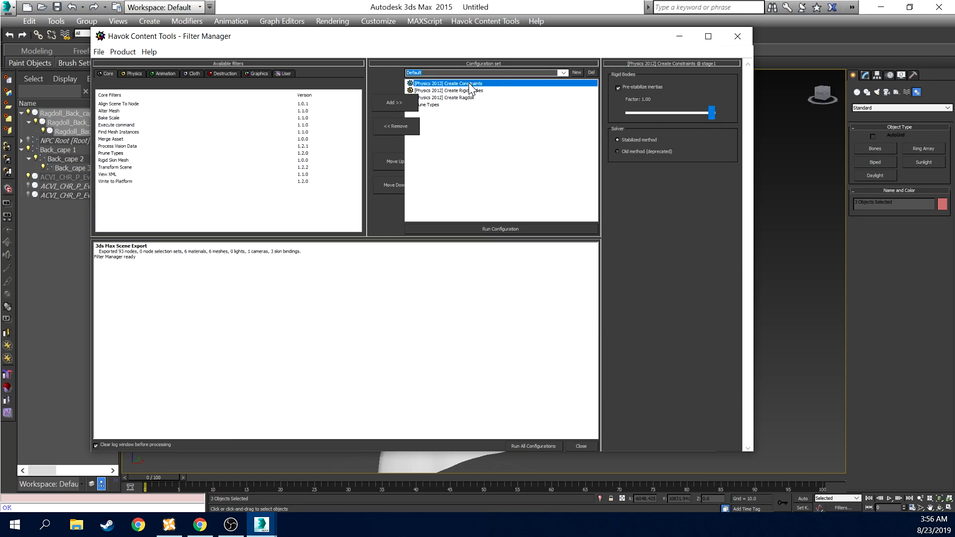
{"action": "left_click", "coordinate": [468, 91]}
{"action": "left_click", "coordinate": [462, 84]}
{"action": "left_click", "coordinate": [453, 91]}
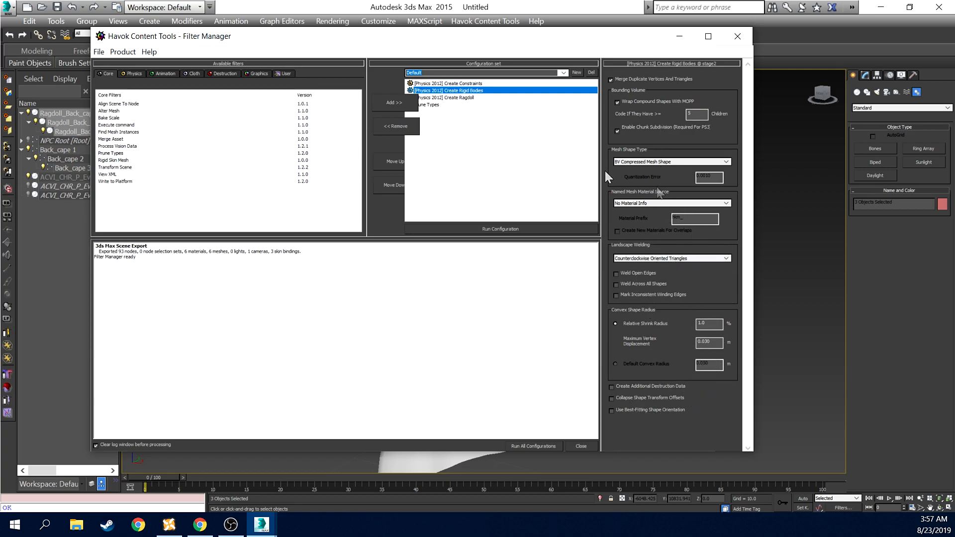
Set the Create Ragdoll filter to detect rag dolls from the Default Physics System and run all configurations
{"action": "left_click", "coordinate": [453, 98]}
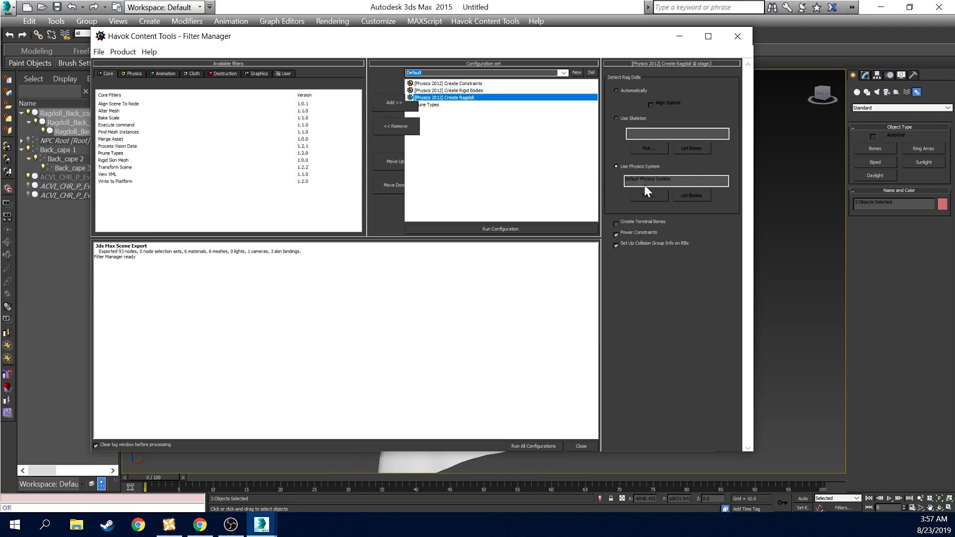
{"action": "left_click", "coordinate": [637, 90]}
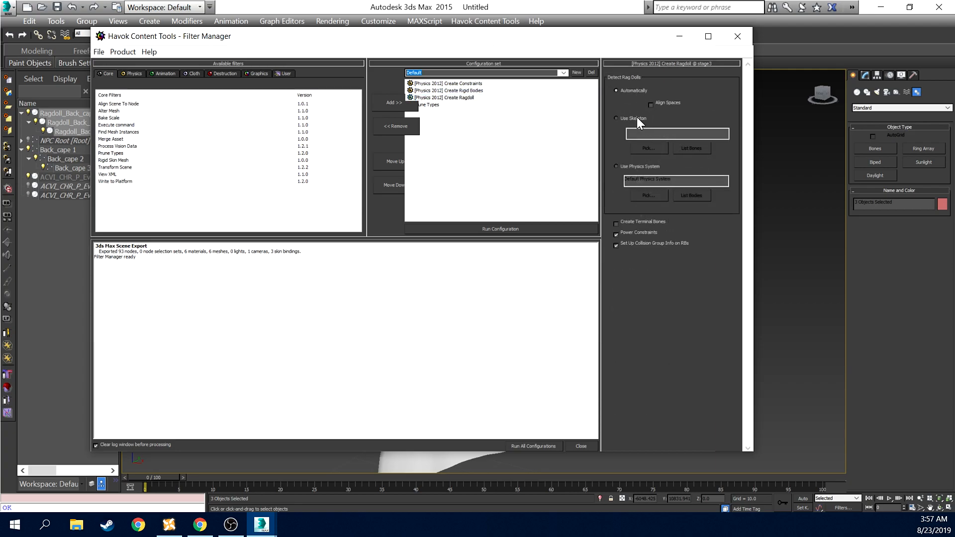
{"action": "left_click", "coordinate": [619, 168]}
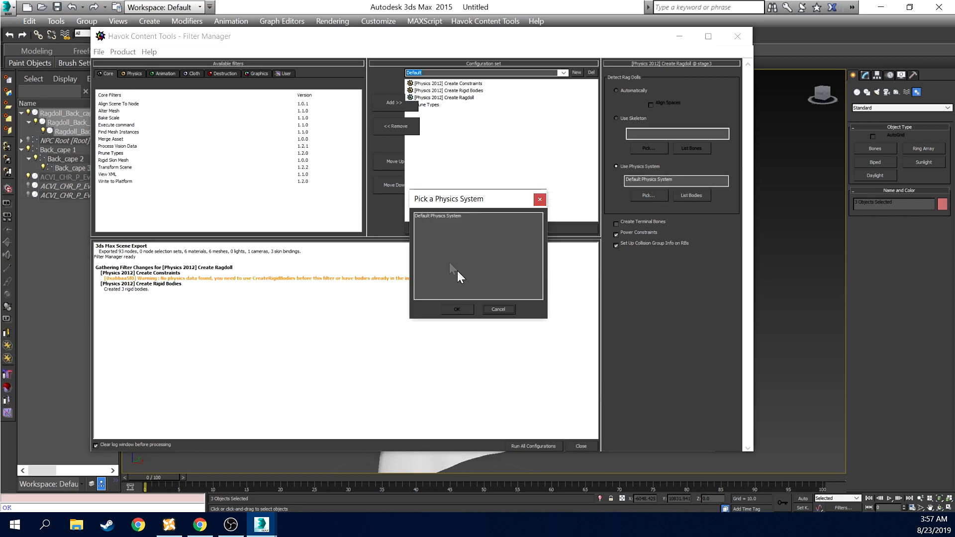
{"action": "left_click", "coordinate": [442, 217]}
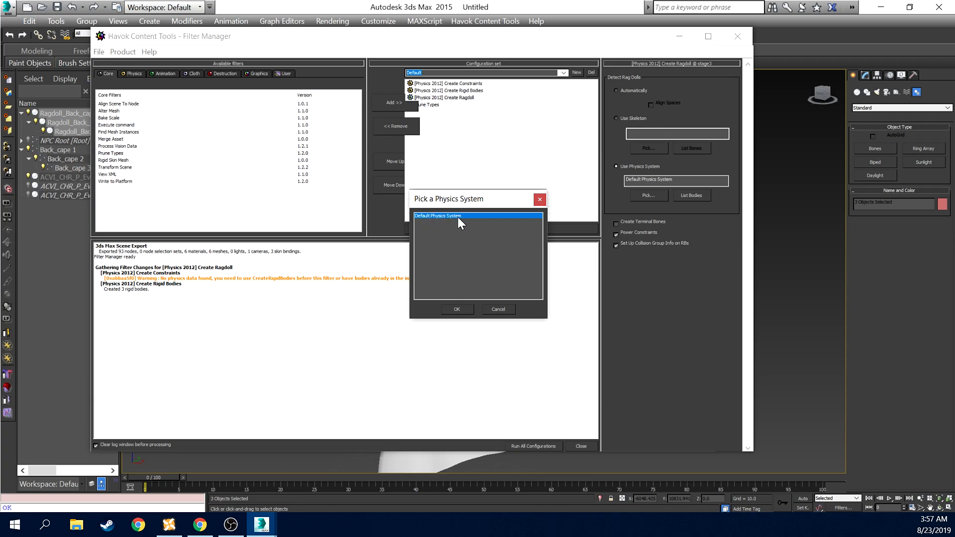
{"action": "left_click", "coordinate": [466, 310]}
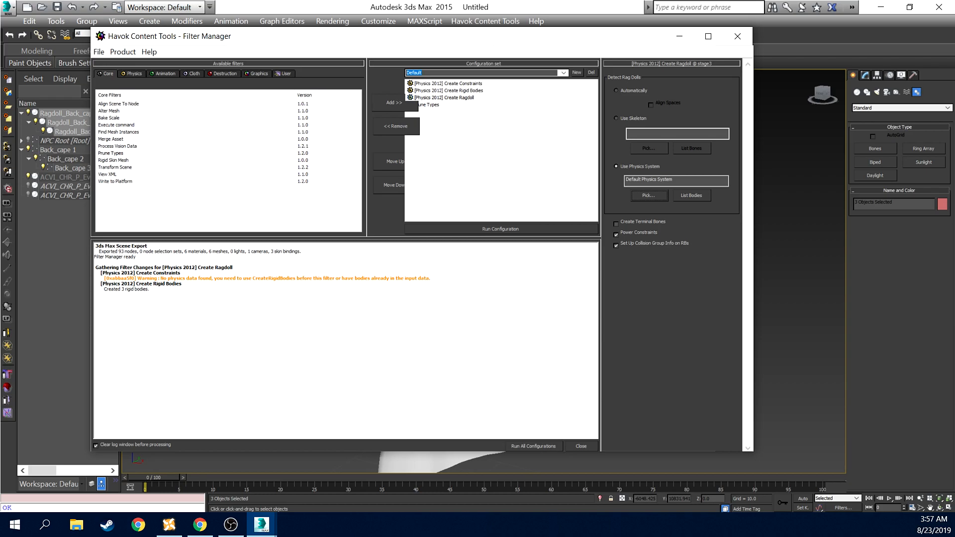
{"action": "left_click", "coordinate": [535, 447]}
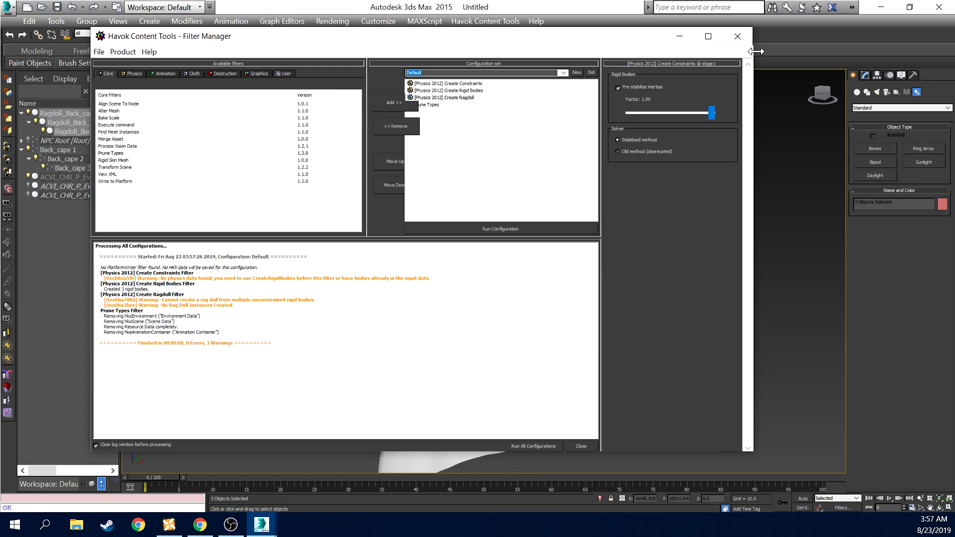
Close the Filter Manager, ready all rigid bodies for export with HDT Autopilot, and close the script window
{"action": "left_click", "coordinate": [739, 37]}
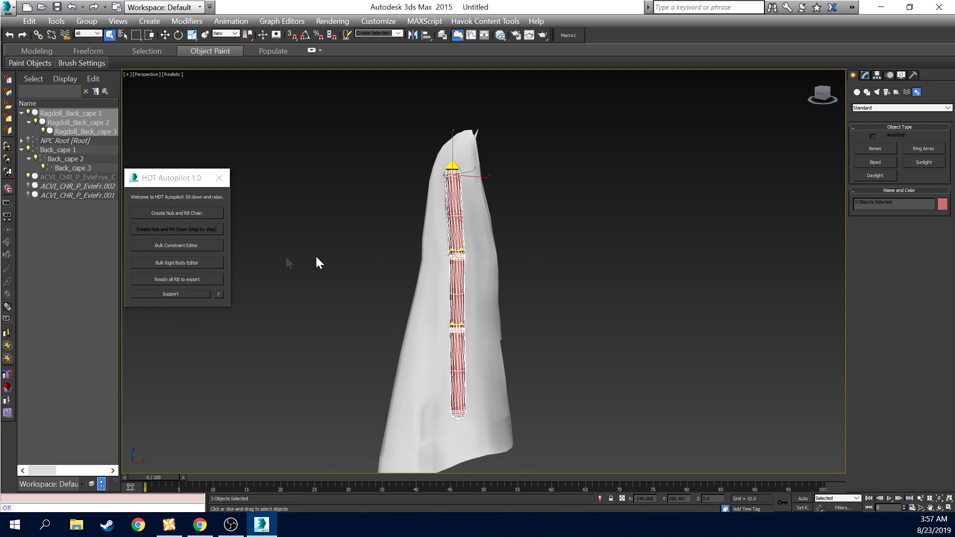
{"action": "left_click", "coordinate": [177, 280]}
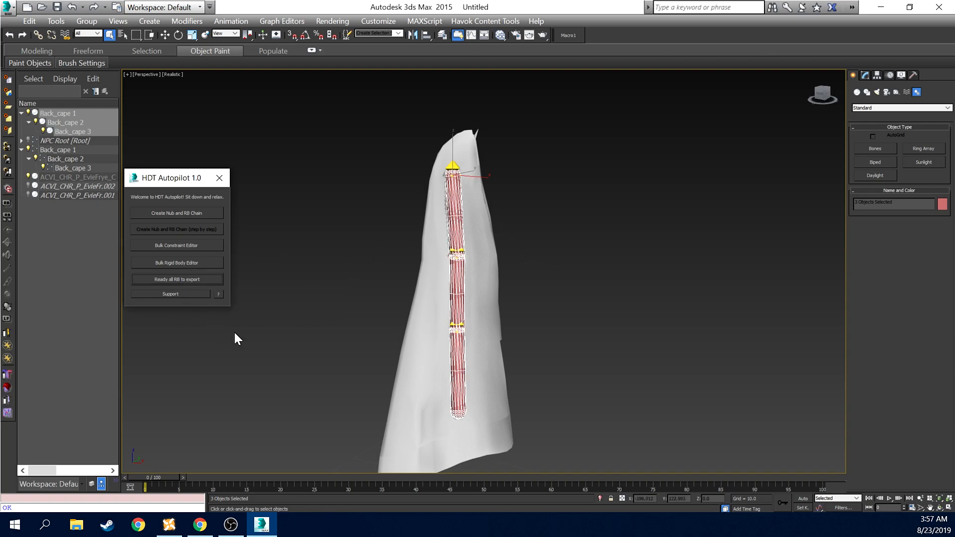
{"action": "left_click", "coordinate": [220, 178]}
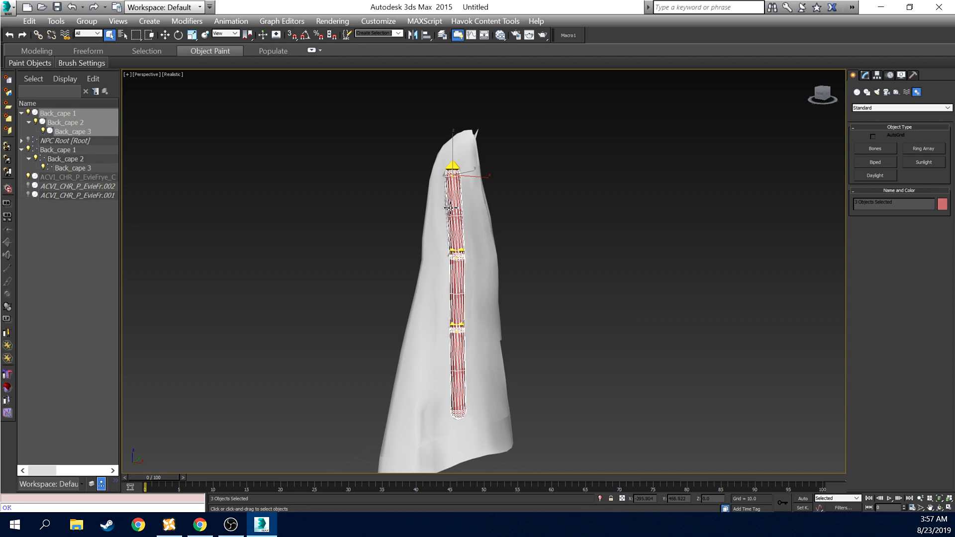
Delete the three selected cape rigid bodies and check each remaining Back_cape bone in the chain
{"action": "key", "text": "Delete"}
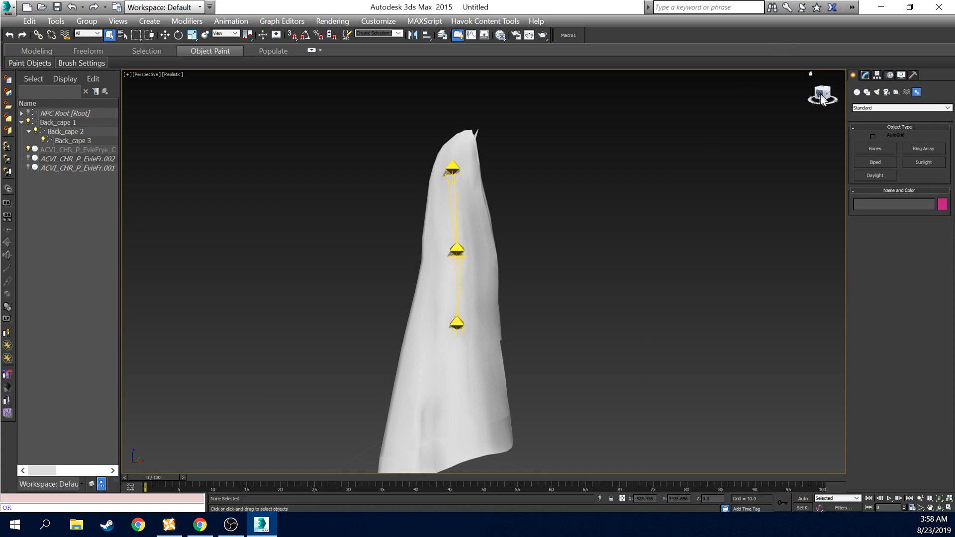
{"action": "left_click_drag", "start_coordinate": [822, 95], "coordinate": [811, 101]}
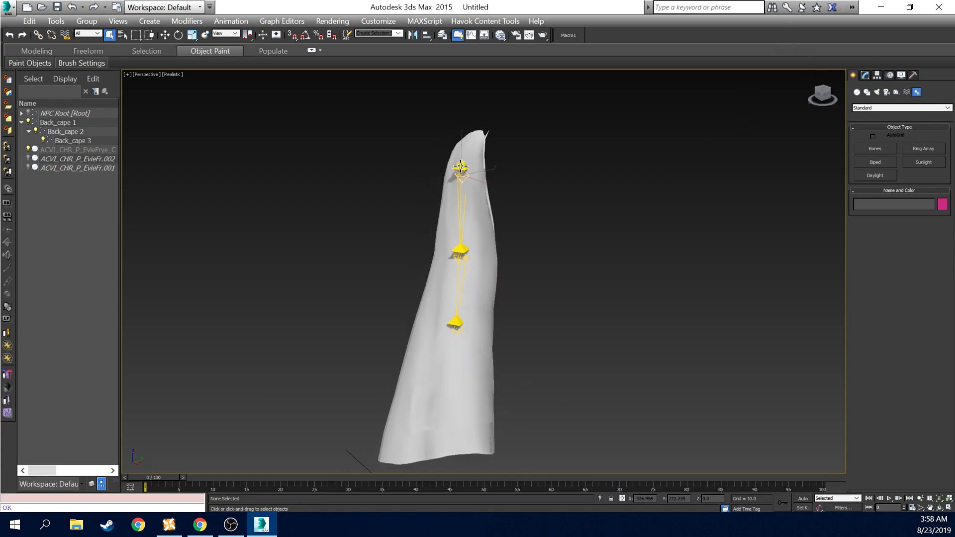
{"action": "left_click", "coordinate": [461, 166]}
{"action": "left_click", "coordinate": [458, 249]}
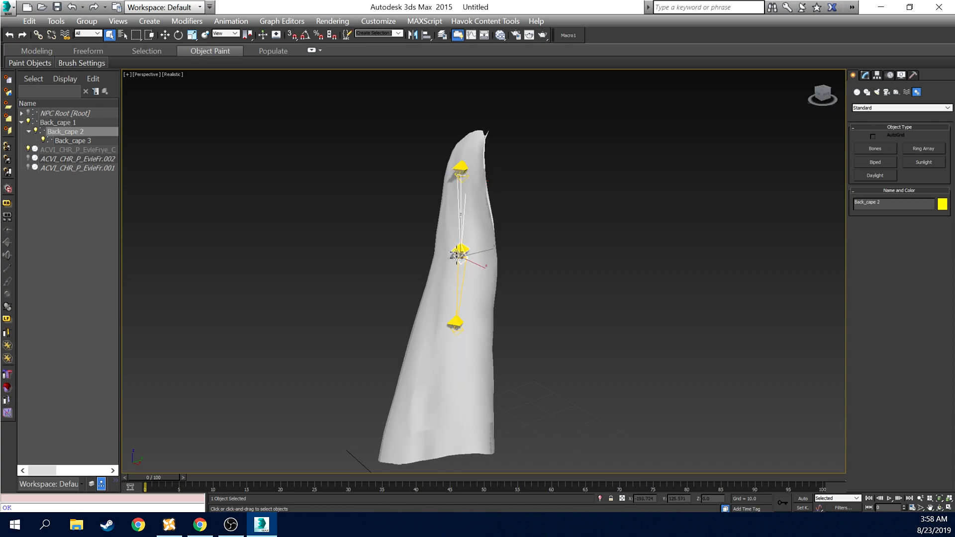
{"action": "left_click", "coordinate": [459, 319]}
{"action": "left_click_drag", "start_coordinate": [821, 96], "coordinate": [818, 106]}
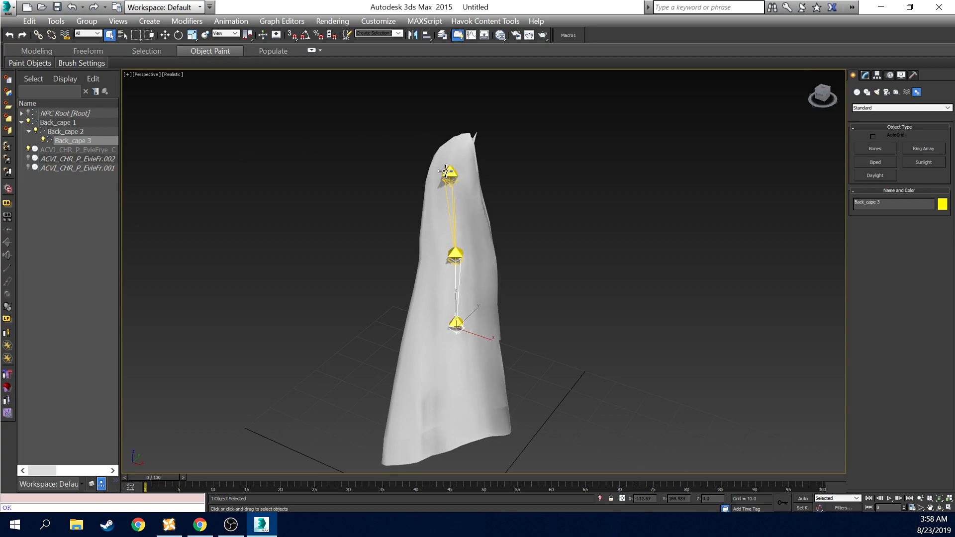
{"action": "mouse_move", "coordinate": [824, 95]}
{"action": "left_mouse_down"}
{"action": "mouse_move", "coordinate": [831, 87]}
{"action": "mouse_move", "coordinate": [782, 90]}
{"action": "mouse_move", "coordinate": [827, 94]}
{"action": "left_mouse_up"}
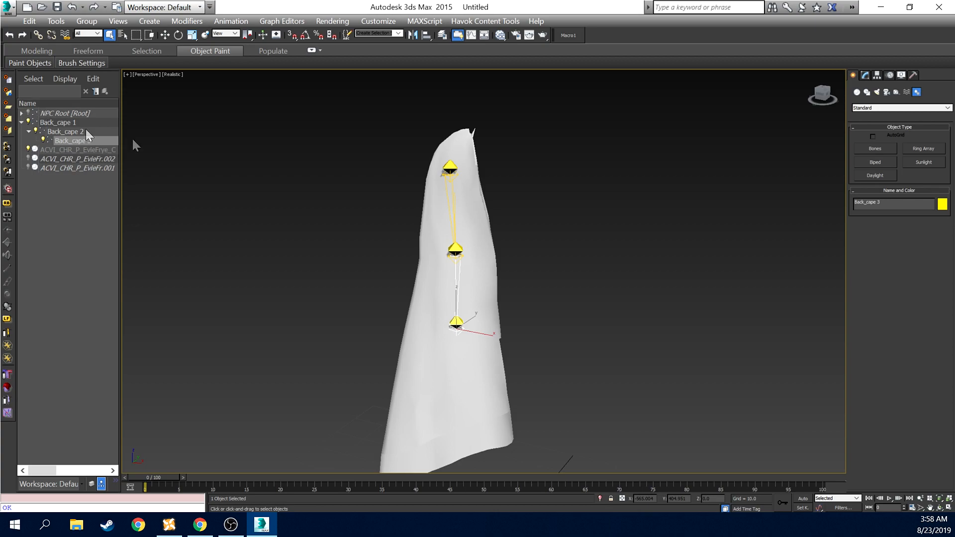
Unfreeze all objects and select the cape mesh ACVI_CHR_P_EvieFrye_C
{"action": "left_click", "coordinate": [453, 171]}
{"action": "right_click", "coordinate": [470, 196]}
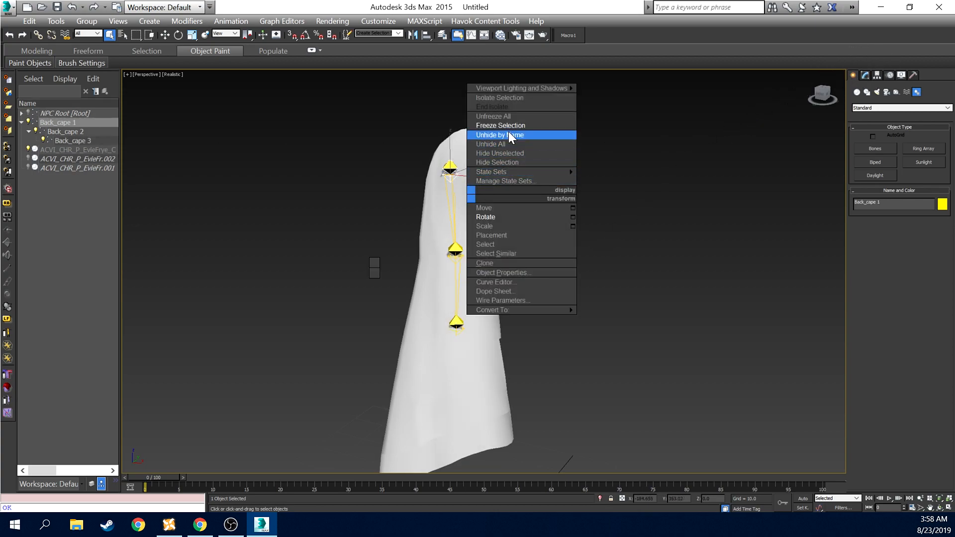
{"action": "left_click", "coordinate": [511, 125]}
{"action": "left_click", "coordinate": [477, 211]}
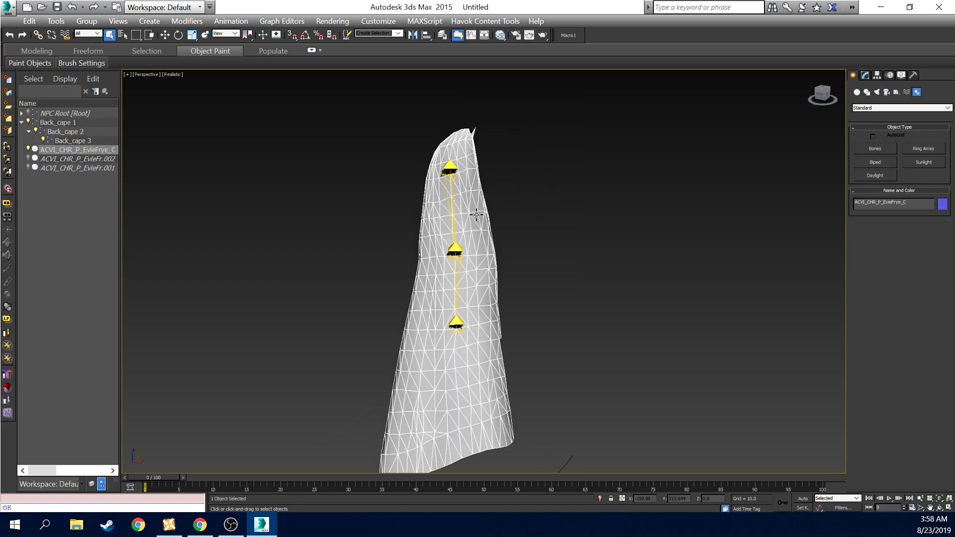
Show the envelopes of the cape mesh's Skin modifier to examine its bone weights
{"action": "left_click", "coordinate": [868, 76]}
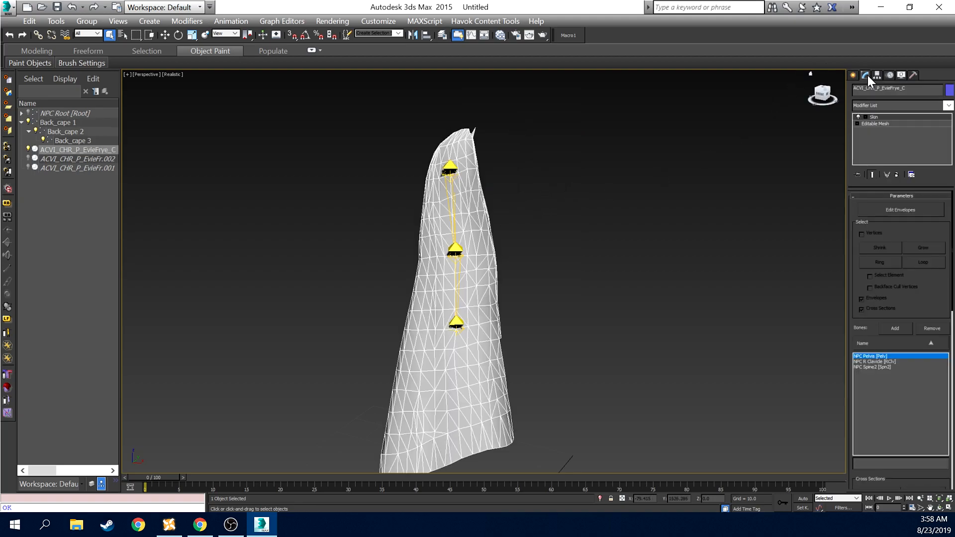
{"action": "left_click", "coordinate": [866, 118]}
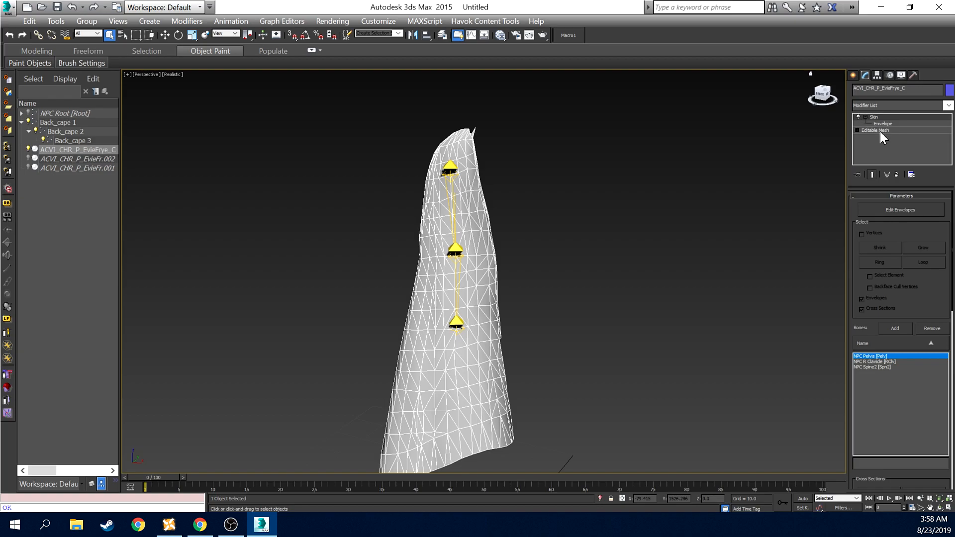
{"action": "left_click", "coordinate": [884, 124]}
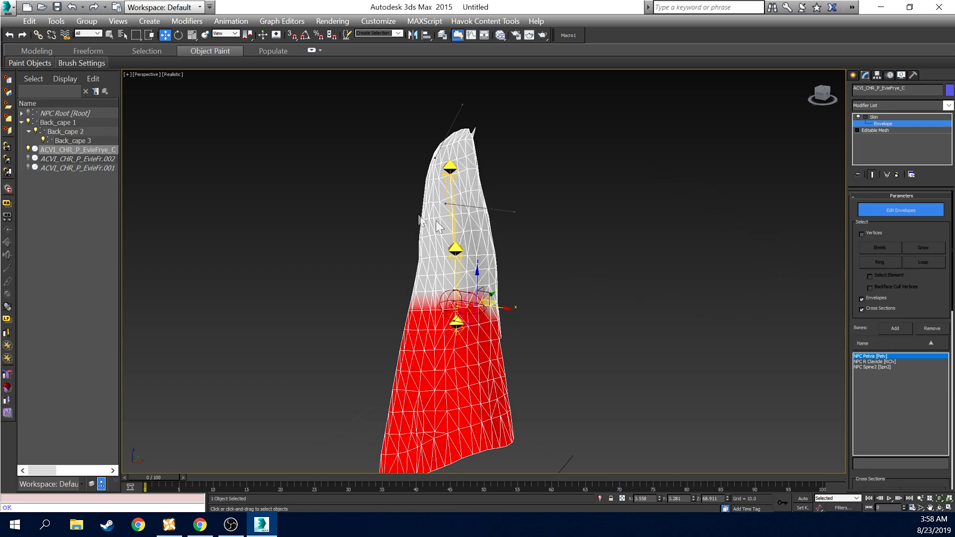
Select the bone Back_cape 1 and inspect the chain's position along the cape from the side and back
{"action": "left_click", "coordinate": [49, 124]}
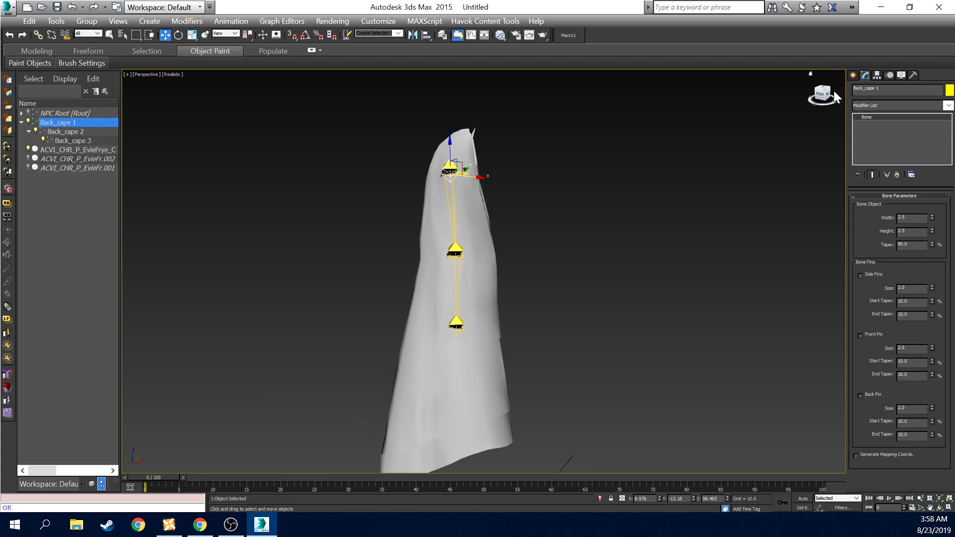
{"action": "mouse_move", "coordinate": [824, 98]}
{"action": "left_mouse_down"}
{"action": "mouse_move", "coordinate": [783, 98]}
{"action": "mouse_move", "coordinate": [822, 99]}
{"action": "left_mouse_up"}
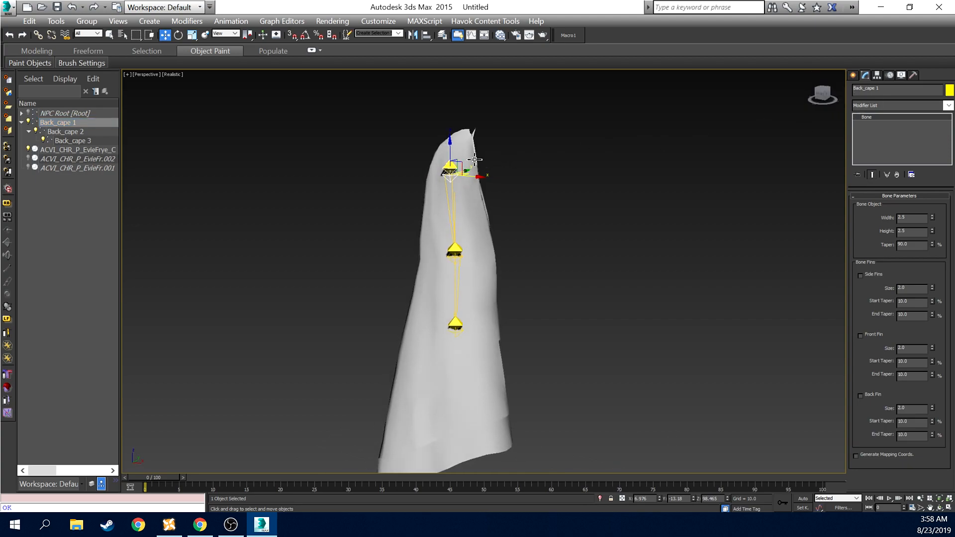
{"action": "left_click_drag", "start_coordinate": [819, 96], "coordinate": [778, 110]}
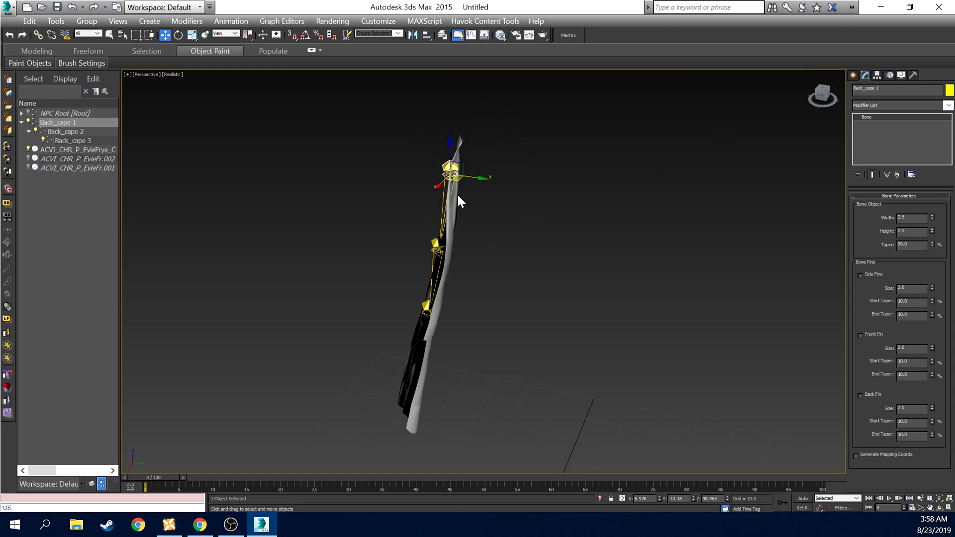
{"action": "left_click", "coordinate": [824, 100]}
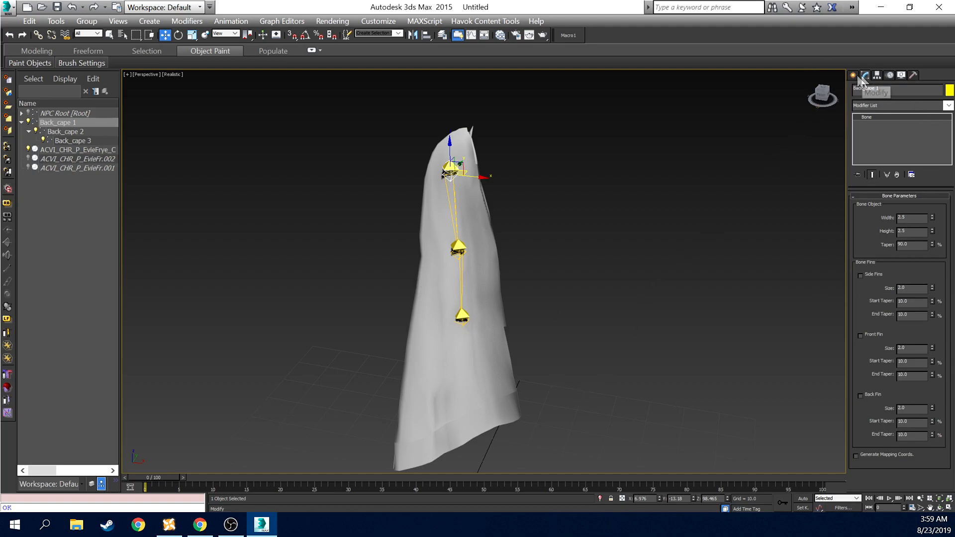
{"action": "left_click", "coordinate": [37, 36]}
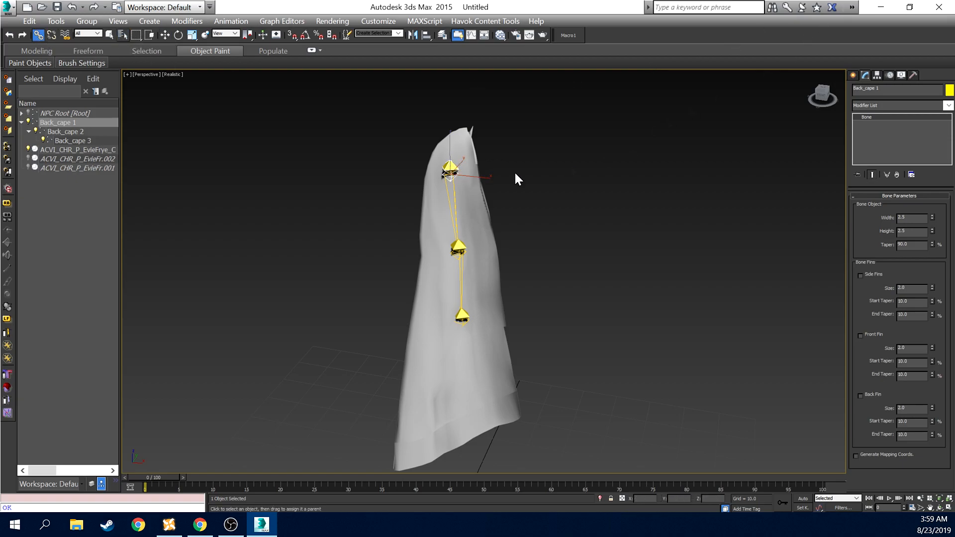
{"action": "key", "text": "h"}
{"action": "left_click_drag", "start_coordinate": [697, 106], "coordinate": [213, 54]}
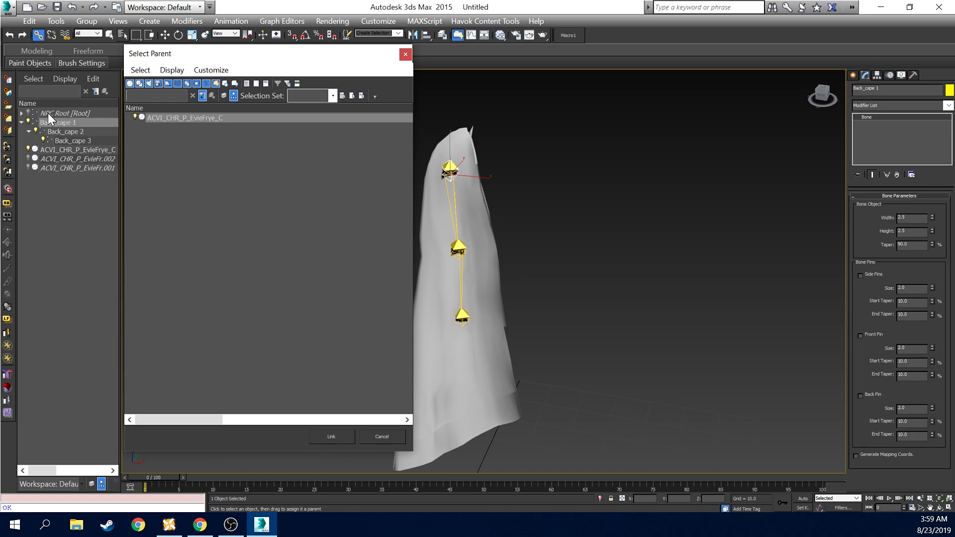
{"action": "left_click", "coordinate": [382, 437]}
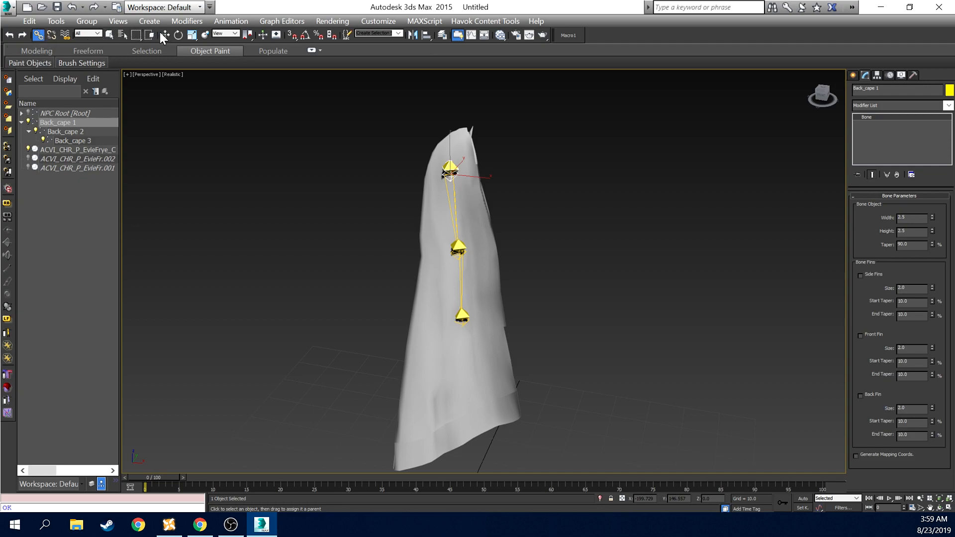
{"action": "left_click", "coordinate": [110, 34]}
Unhide all objects and reselect only the bone Back_cape 1
{"action": "right_click", "coordinate": [561, 130]}
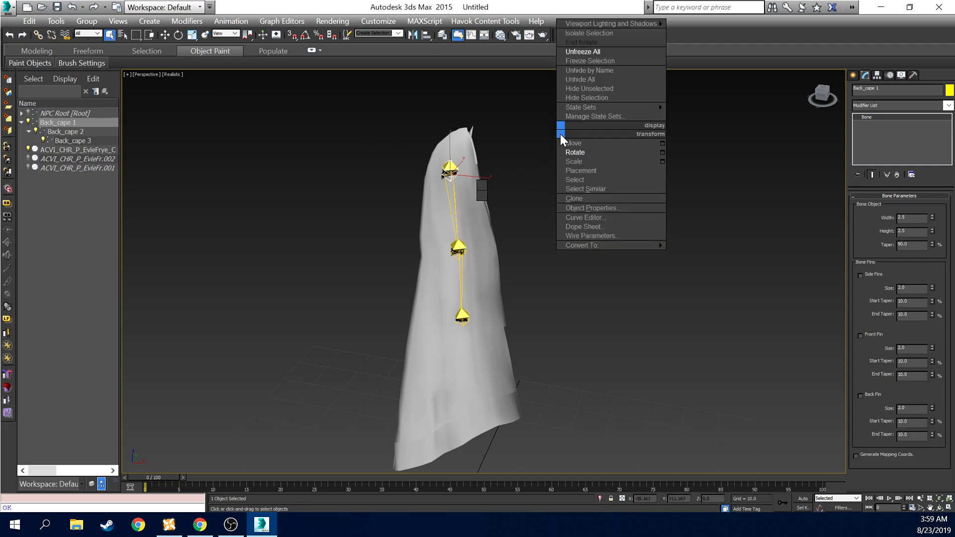
{"action": "left_click", "coordinate": [599, 79]}
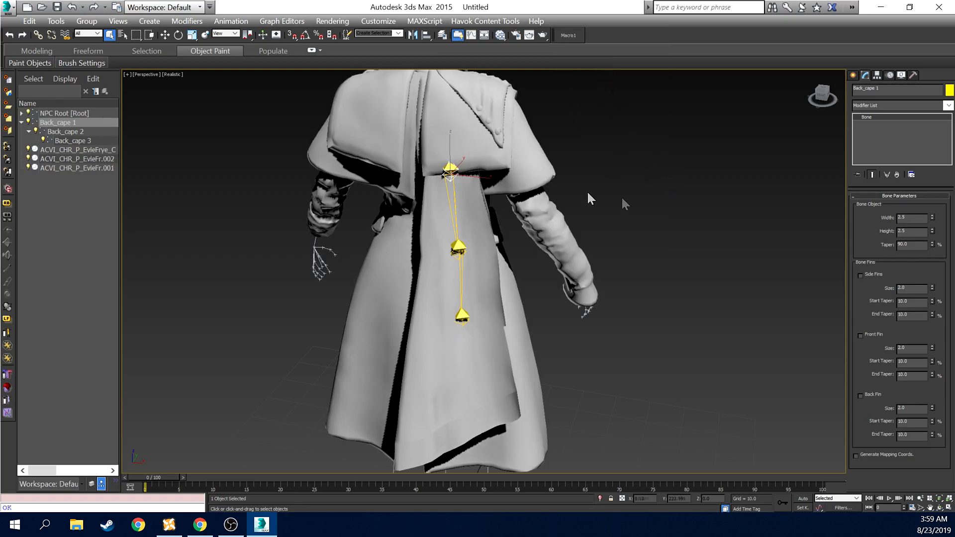
{"action": "double_click", "coordinate": [70, 123]}
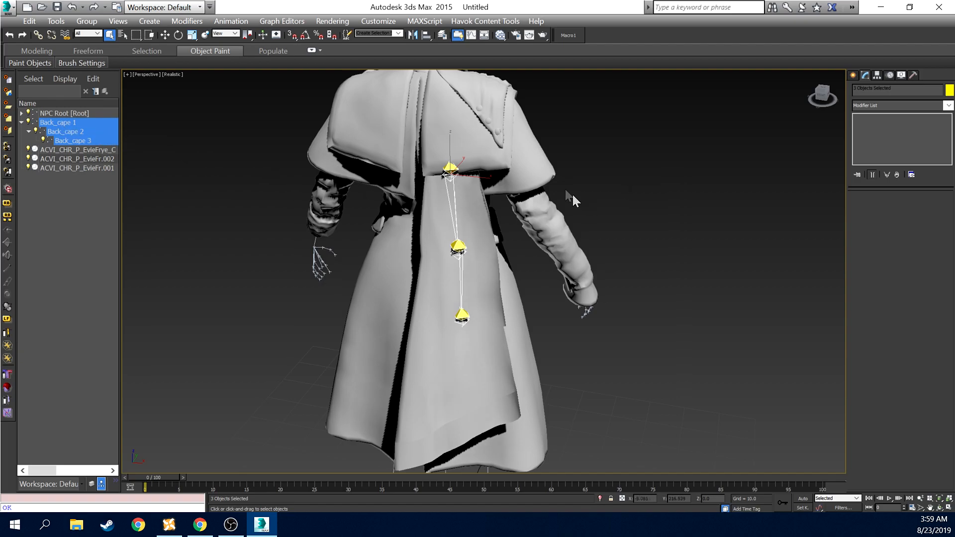
{"action": "left_click", "coordinate": [244, 220]}
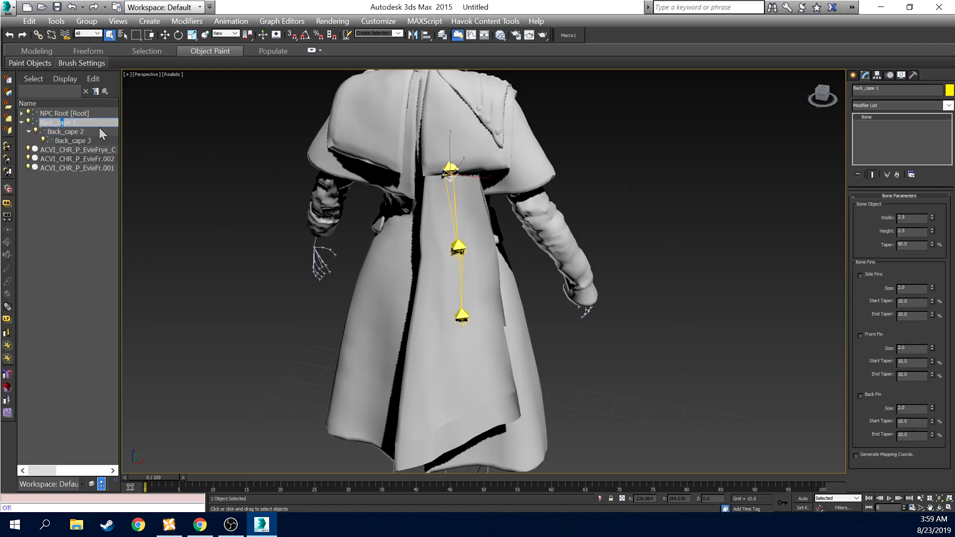
{"action": "left_click", "coordinate": [64, 124]}
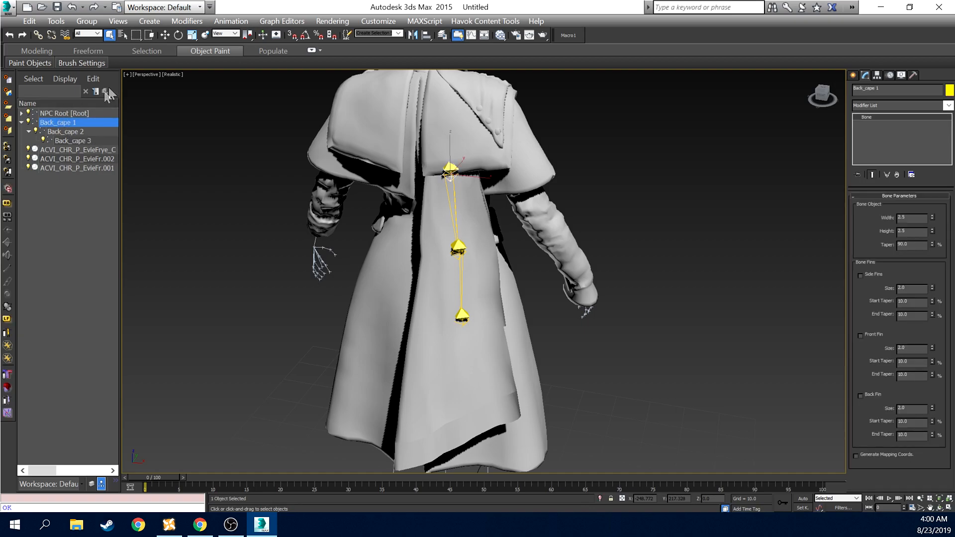
Start linking Back_cape 1 to a parent by name and expand the skeleton hierarchy from NPC Root down to NPC Spine2
{"action": "left_click", "coordinate": [39, 35]}
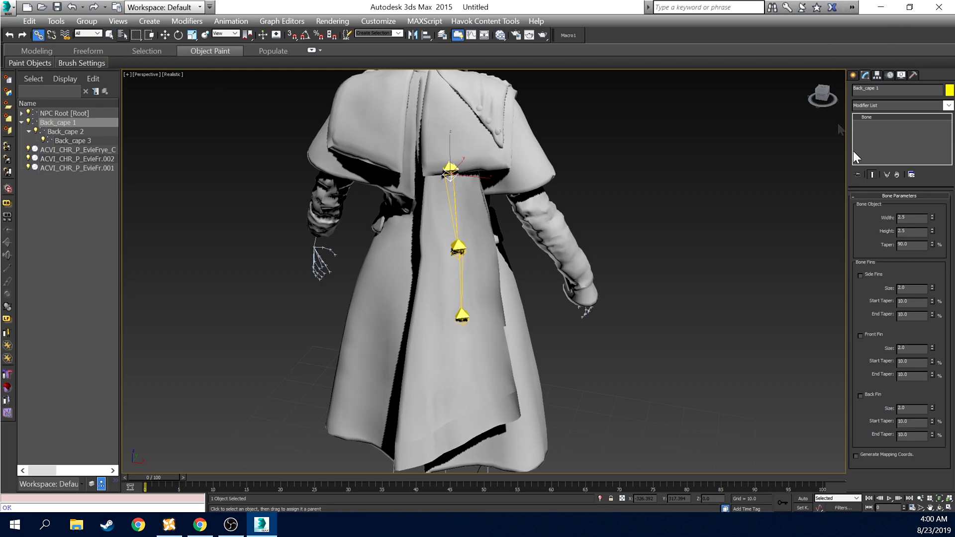
{"action": "key", "text": "h"}
{"action": "left_click_drag", "start_coordinate": [612, 91], "coordinate": [359, 75]}
{"action": "left_click", "coordinate": [164, 163]}
{"action": "left_click", "coordinate": [170, 171]}
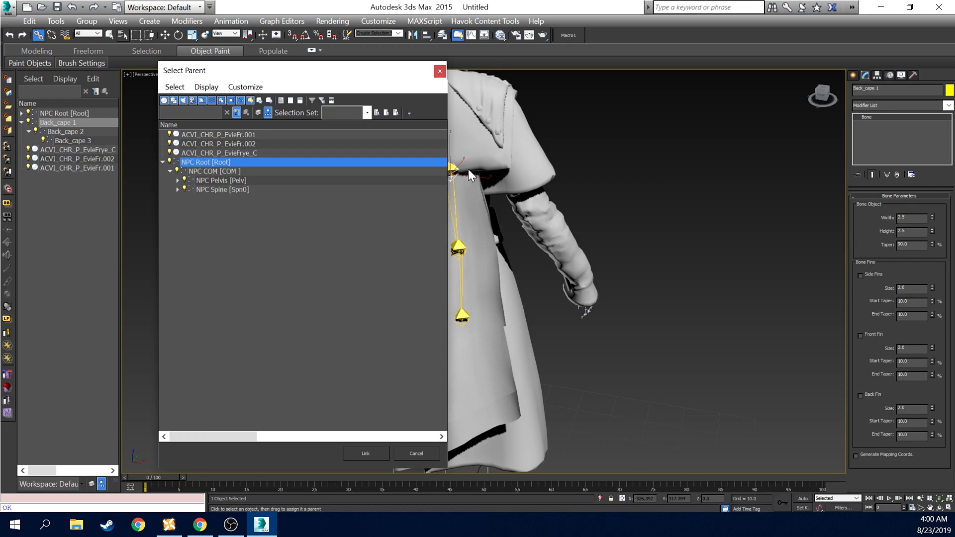
{"action": "left_click_drag", "start_coordinate": [366, 81], "coordinate": [335, 74]}
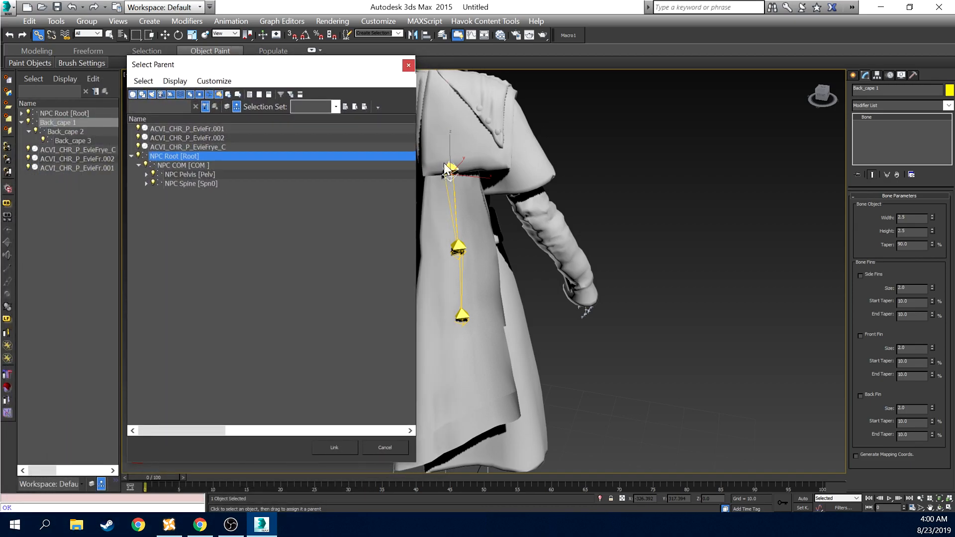
{"action": "left_click", "coordinate": [147, 184]}
{"action": "left_click", "coordinate": [154, 192]}
{"action": "left_click", "coordinate": [160, 202]}
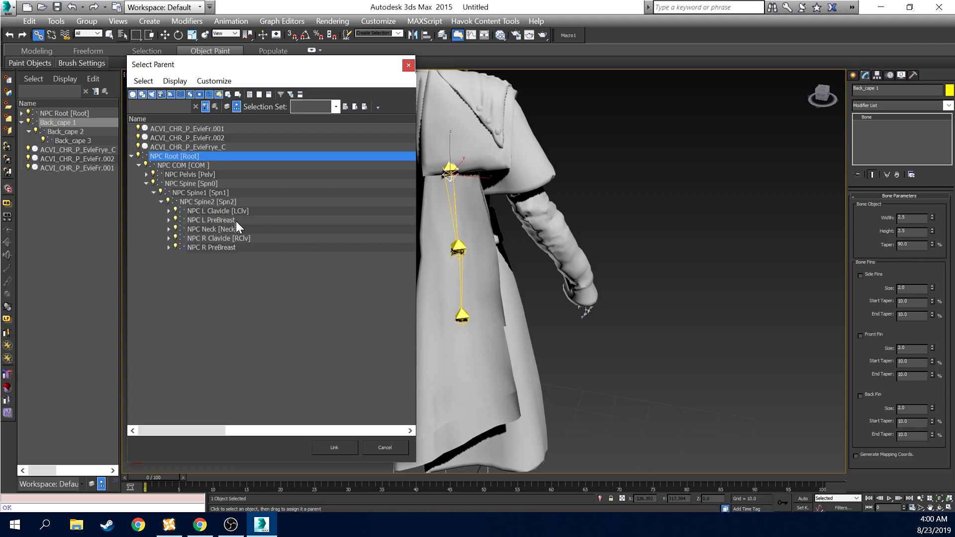
Link Back_cape 1 to NPC Head [Head], below NPC Neck, as its parent
{"action": "left_click", "coordinate": [188, 229]}
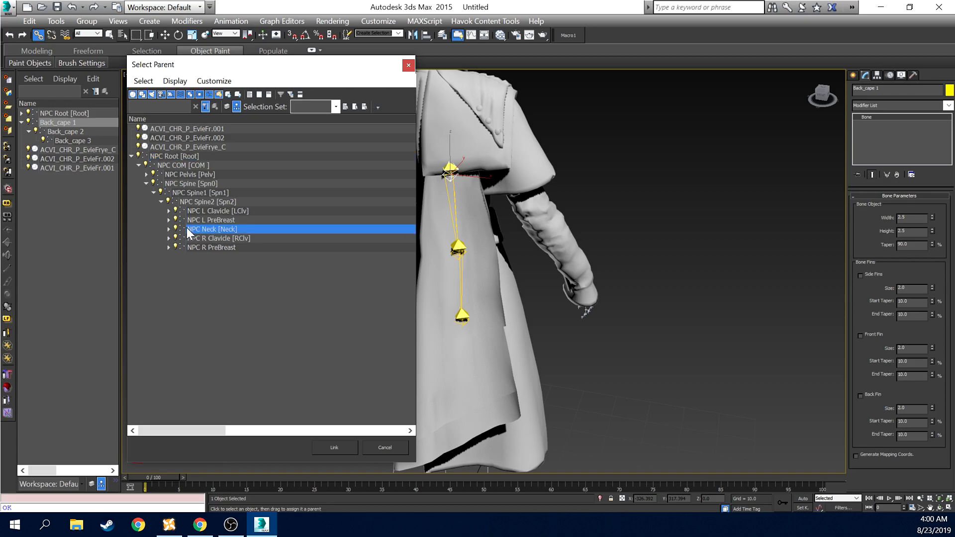
{"action": "left_click", "coordinate": [169, 229]}
{"action": "left_click", "coordinate": [202, 238]}
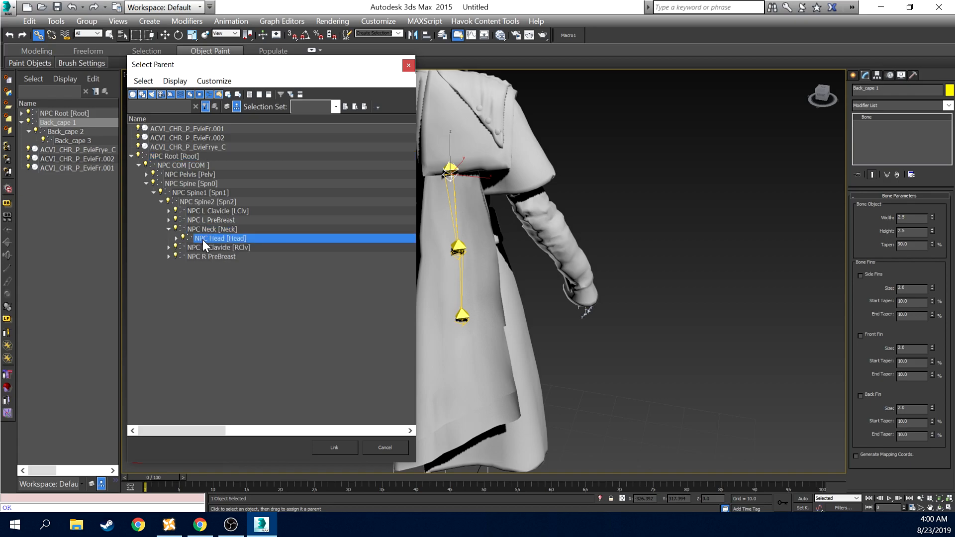
{"action": "left_click", "coordinate": [176, 238]}
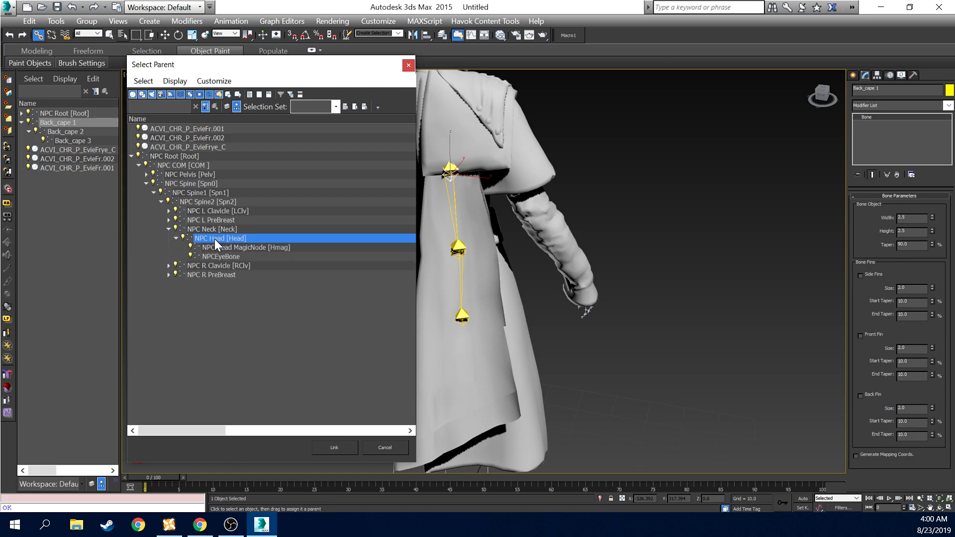
{"action": "left_click", "coordinate": [334, 448]}
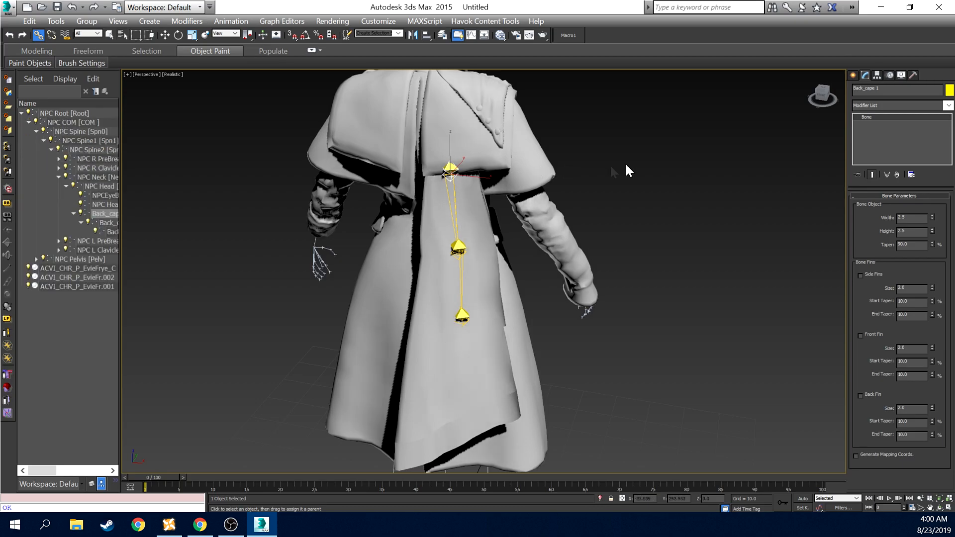
Inspect the cape bones' position relative to the character's coat from the side and the back
{"action": "left_click_drag", "start_coordinate": [822, 100], "coordinate": [792, 102]}
{"action": "middle_click_drag", "start_coordinate": [447, 258], "coordinate": [507, 214], "text": "alt"}
{"action": "left_click_drag", "start_coordinate": [816, 97], "coordinate": [821, 93]}
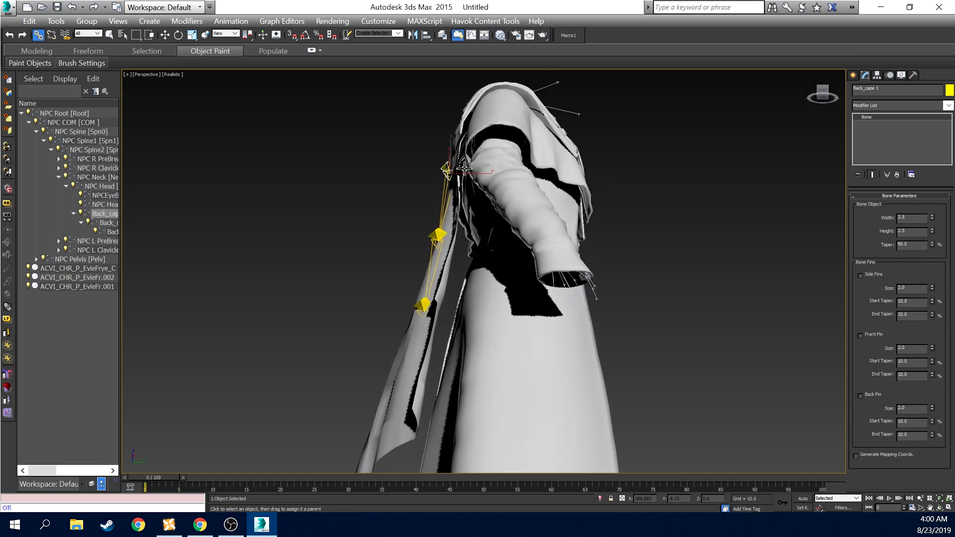
{"action": "left_click_drag", "start_coordinate": [824, 97], "coordinate": [858, 109]}
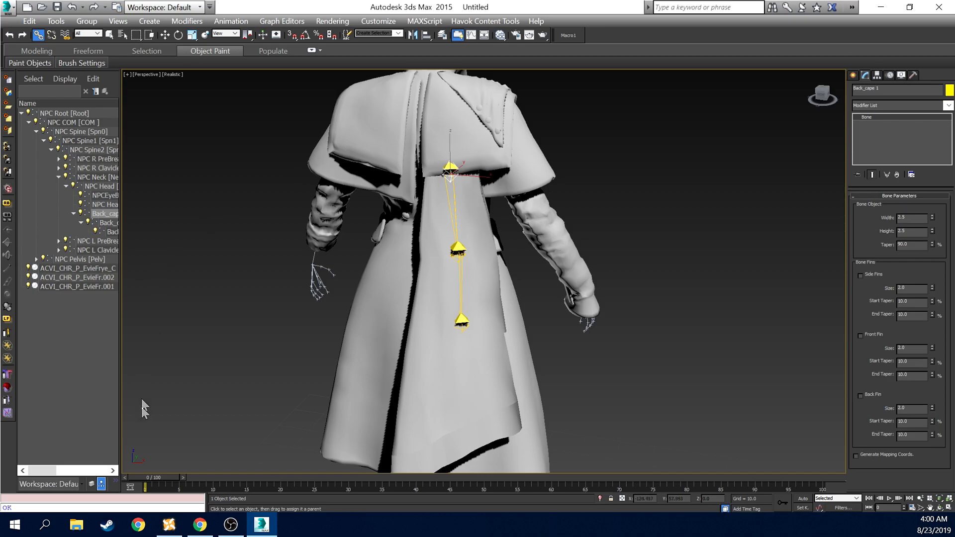
Leave linking mode and select the cape mesh ACVI_CHR_P_EvieFrye_C
{"action": "left_click_drag", "start_coordinate": [57, 475], "coordinate": [61, 470]}
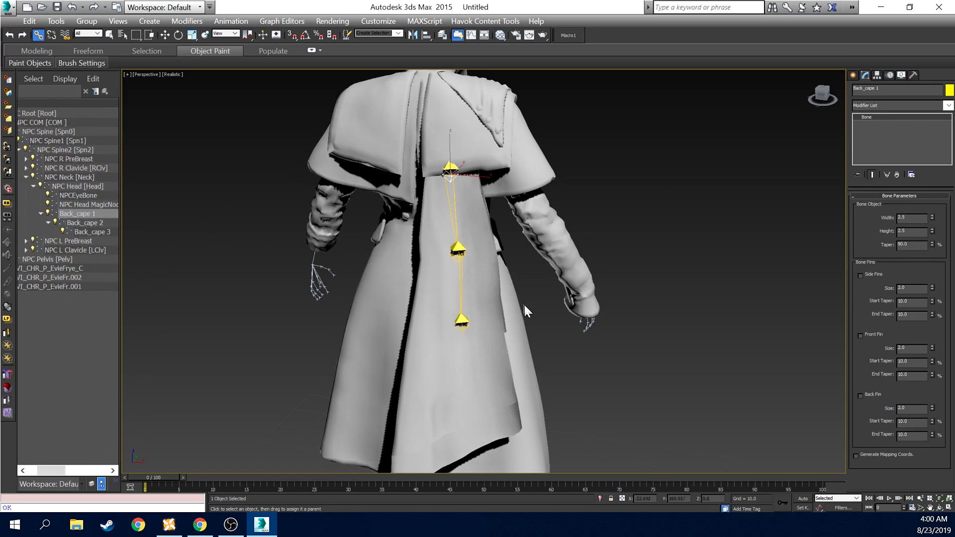
{"action": "left_click", "coordinate": [110, 36]}
{"action": "left_click", "coordinate": [493, 352]}
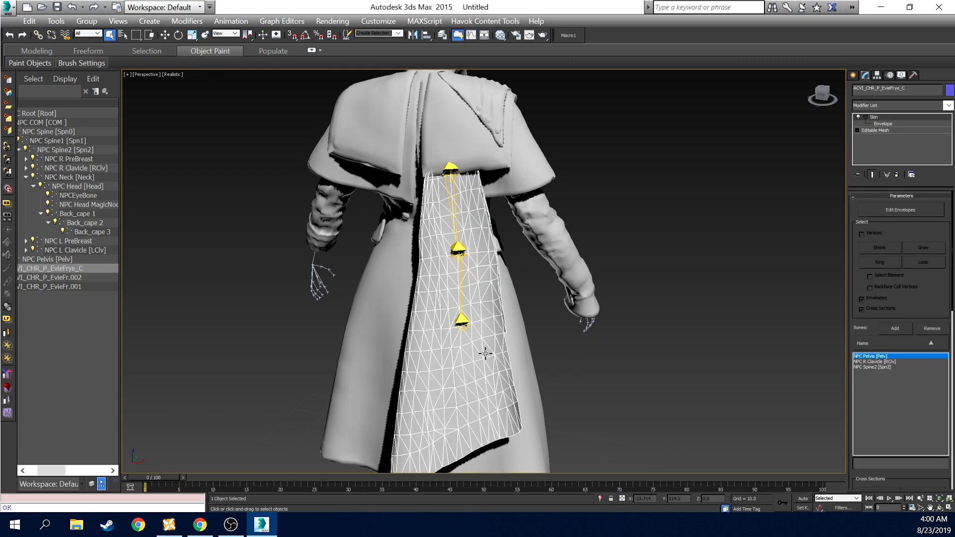
{"action": "left_click", "coordinate": [82, 213], "text": "ctrl"}
{"action": "left_click", "coordinate": [88, 222], "text": "ctrl"}
{"action": "left_click", "coordinate": [94, 232], "text": "ctrl"}
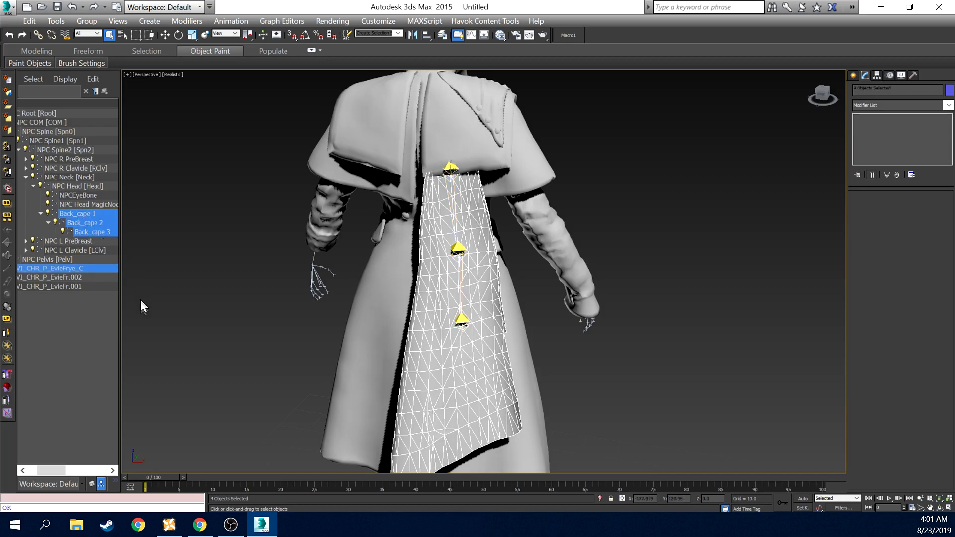
{"action": "left_click", "coordinate": [204, 267]}
Hide everything except the cape mesh and the bones Back_cape 1, Back_cape 2 and Back_cape 3
{"action": "left_click", "coordinate": [469, 208]}
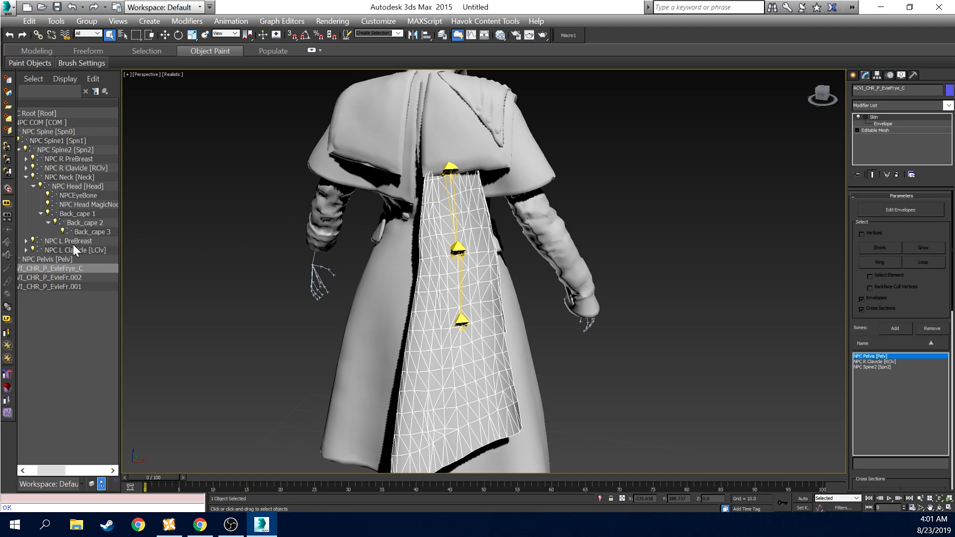
{"action": "left_click", "coordinate": [72, 214], "text": "ctrl"}
{"action": "left_click", "coordinate": [85, 223], "text": "ctrl"}
{"action": "left_click", "coordinate": [91, 231], "text": "ctrl"}
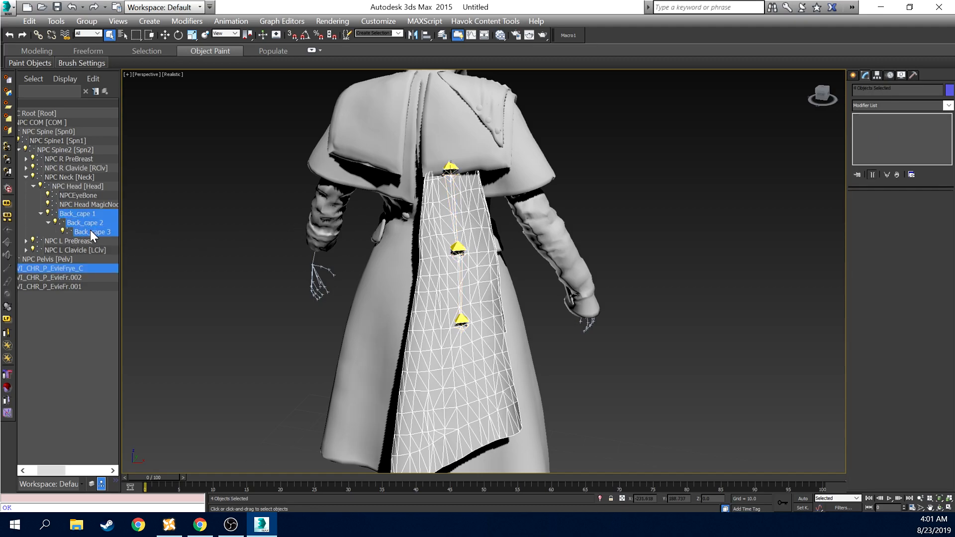
{"action": "right_click", "coordinate": [638, 175]}
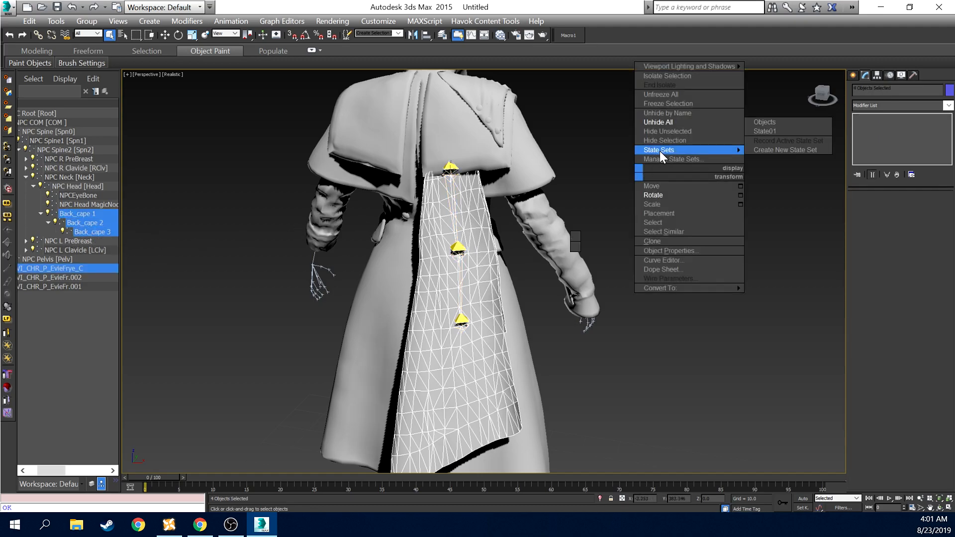
{"action": "left_click", "coordinate": [688, 132]}
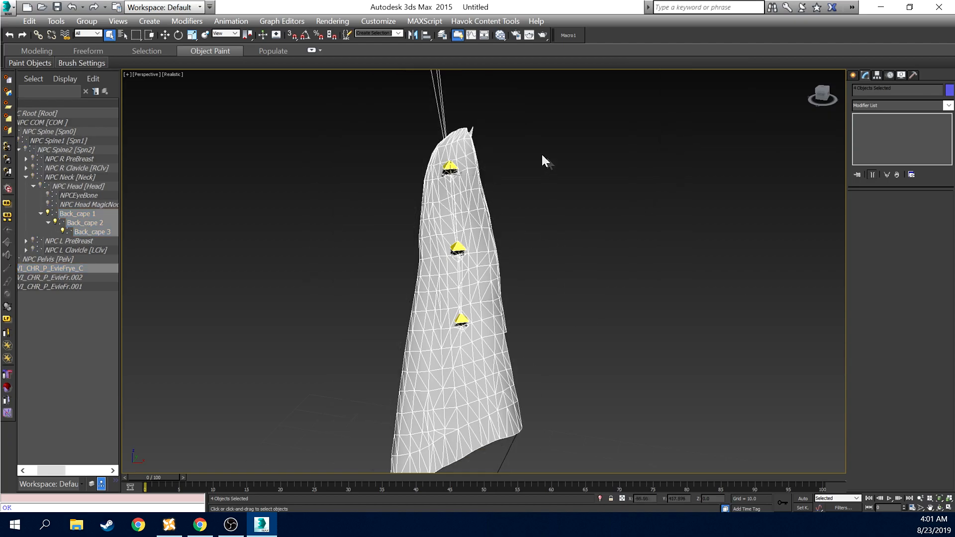
Select only the cape mesh and start editing its Skin envelopes with vertex selection enabled
{"action": "left_click_drag", "start_coordinate": [818, 95], "coordinate": [410, 154]}
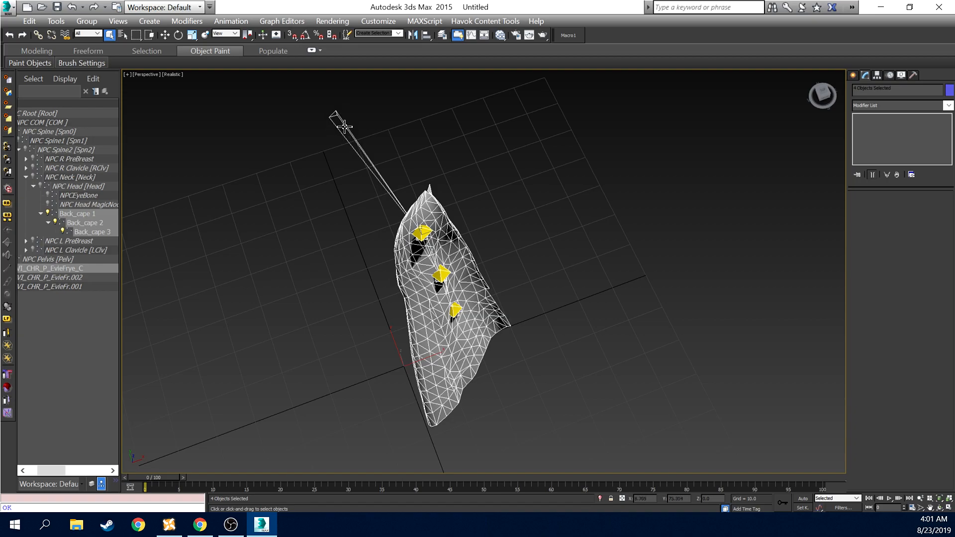
{"action": "left_click", "coordinate": [825, 97]}
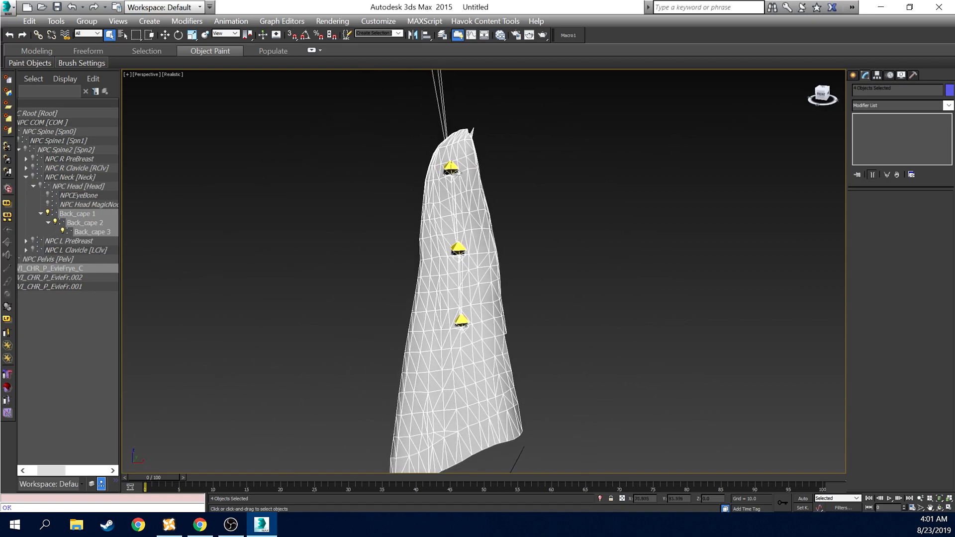
{"action": "left_click", "coordinate": [686, 225]}
{"action": "left_click", "coordinate": [477, 253]}
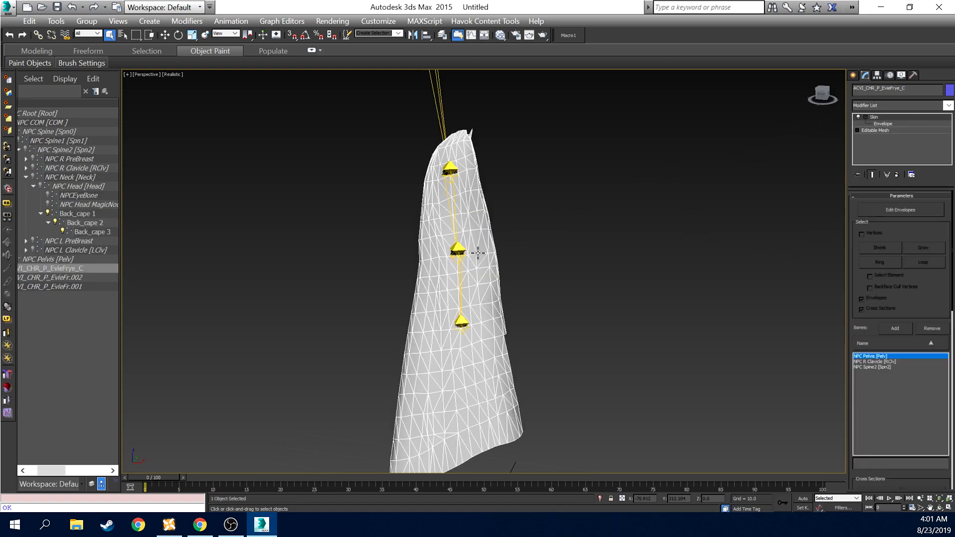
{"action": "left_click", "coordinate": [881, 124]}
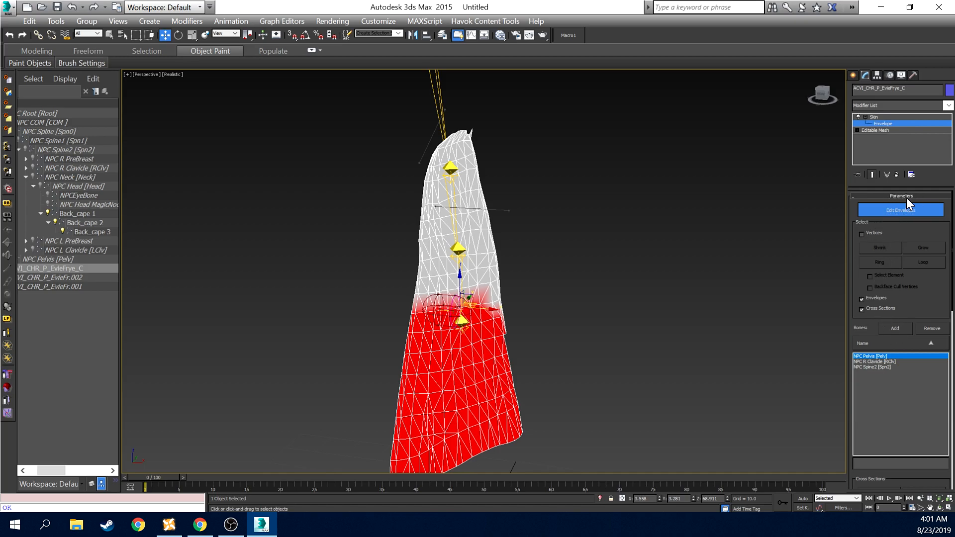
{"action": "left_click", "coordinate": [867, 232]}
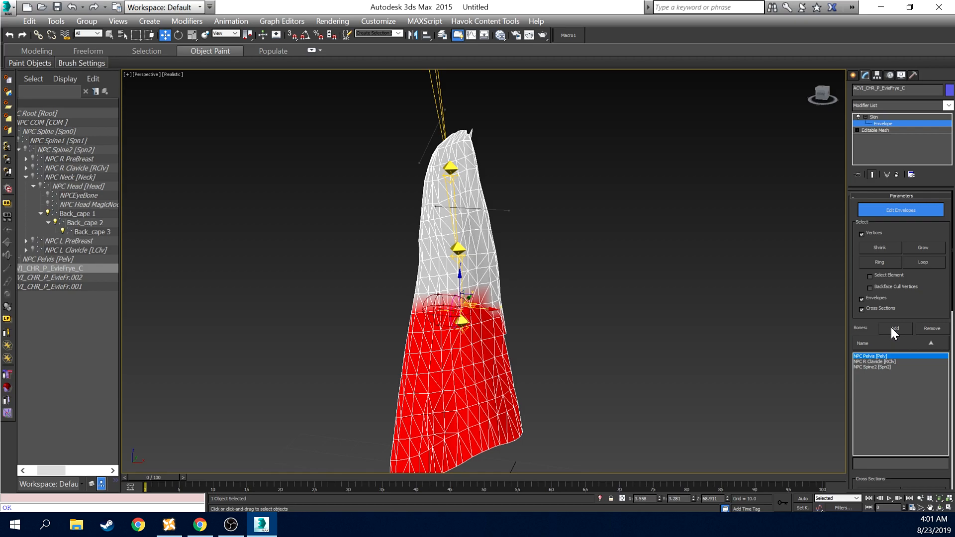
Add the bones Back_cape 1, Back_cape 2 and Back_cape 3 to the cape's Skin modifier
{"action": "left_click_drag", "start_coordinate": [954, 60], "coordinate": [216, 61]}
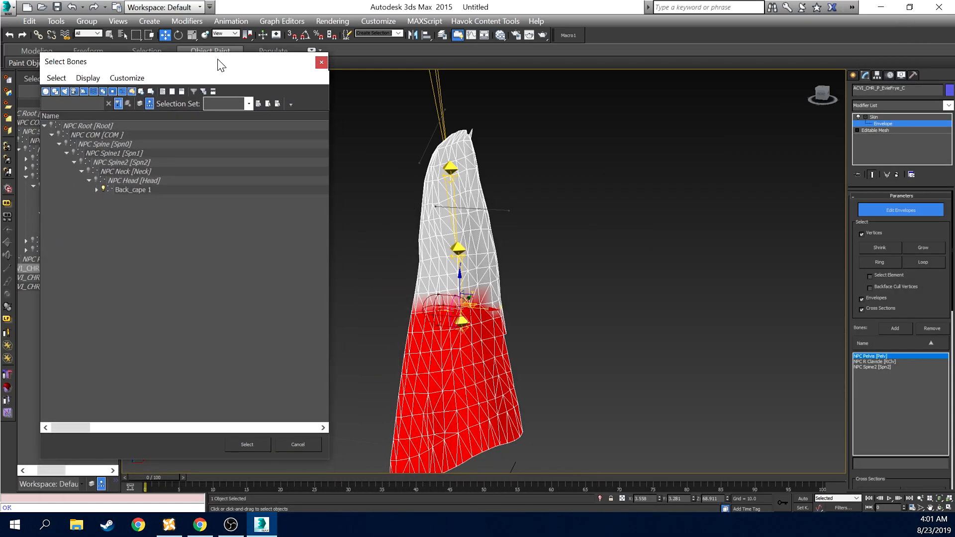
{"action": "left_click", "coordinate": [97, 189]}
{"action": "left_click", "coordinate": [104, 198]}
{"action": "left_click", "coordinate": [131, 190]}
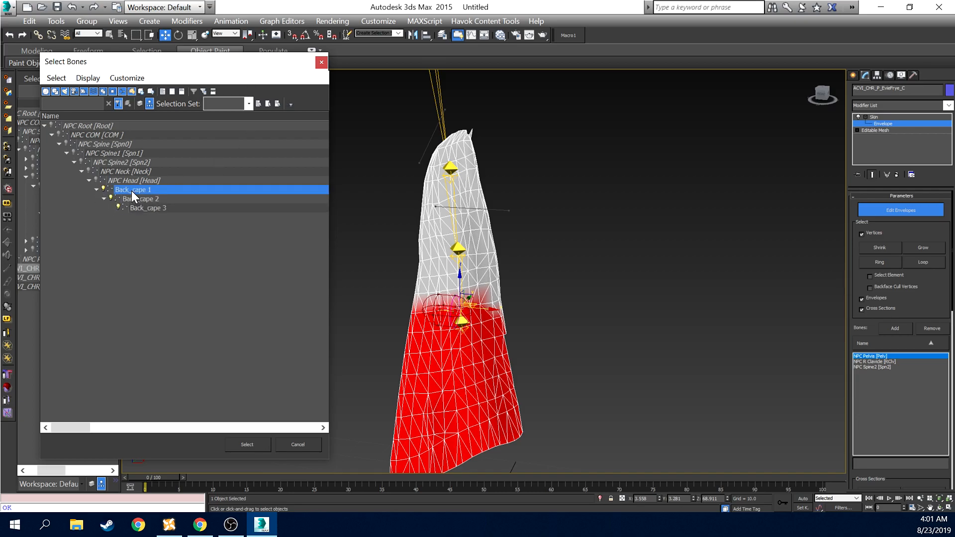
{"action": "left_click", "coordinate": [139, 199], "text": "ctrl"}
{"action": "left_click", "coordinate": [148, 208], "text": "ctrl"}
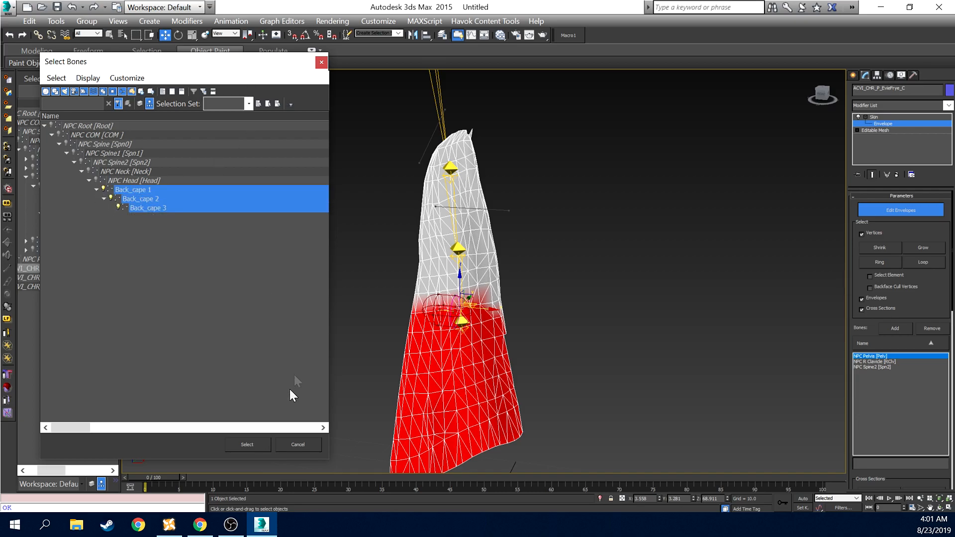
{"action": "left_click", "coordinate": [249, 446]}
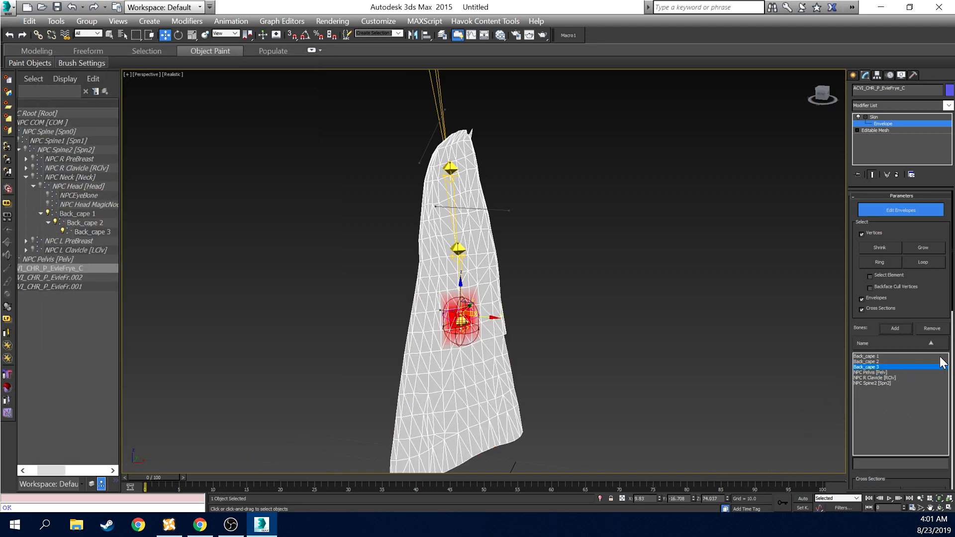
Compare the skin influence of Back_cape 1, Back_cape 2 and NPC Pelvis on the cape mesh
{"action": "left_click", "coordinate": [873, 357]}
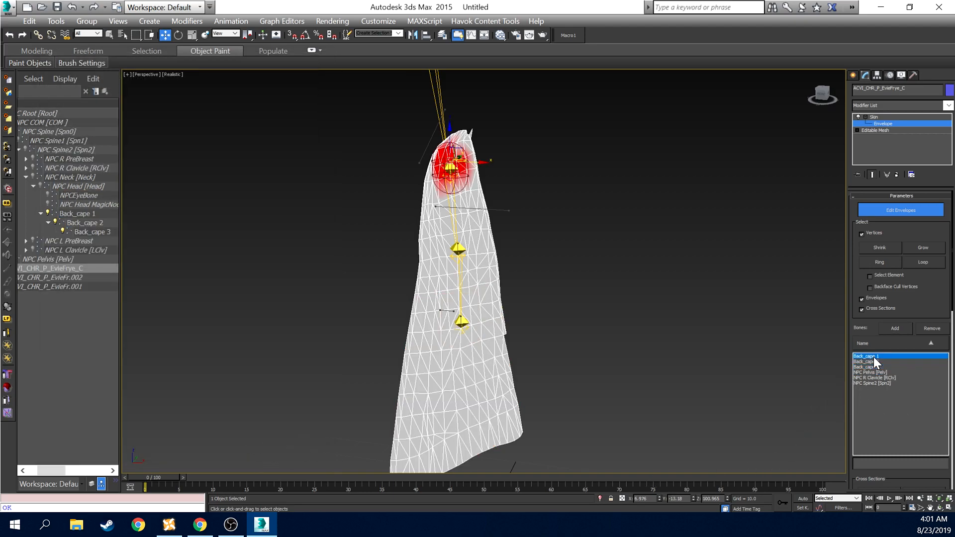
{"action": "left_click", "coordinate": [873, 364]}
{"action": "left_click", "coordinate": [872, 361]}
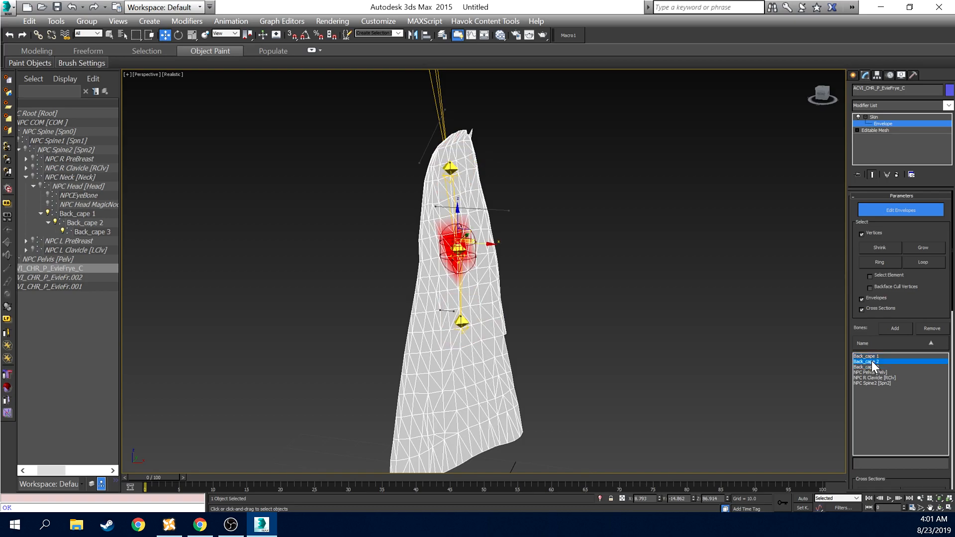
{"action": "left_click", "coordinate": [870, 357]}
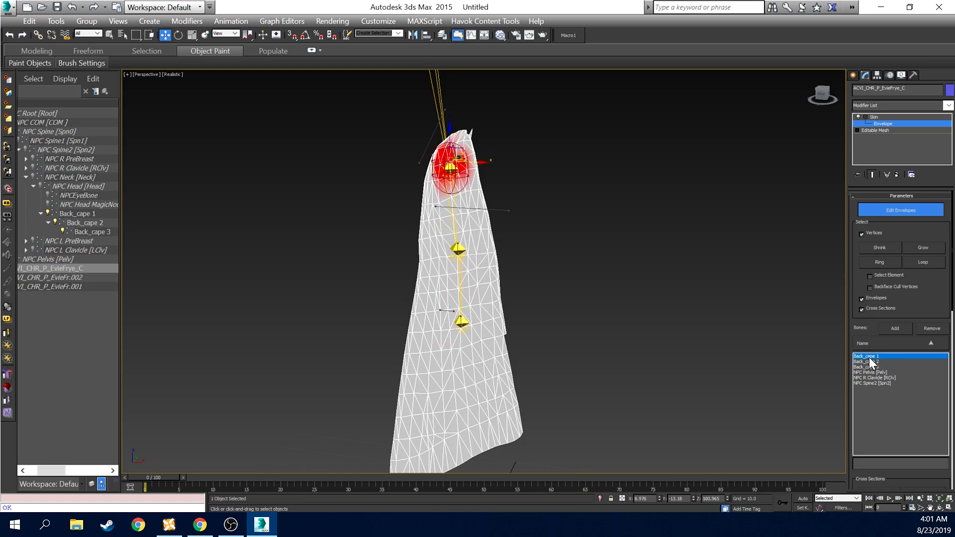
{"action": "left_click", "coordinate": [874, 373]}
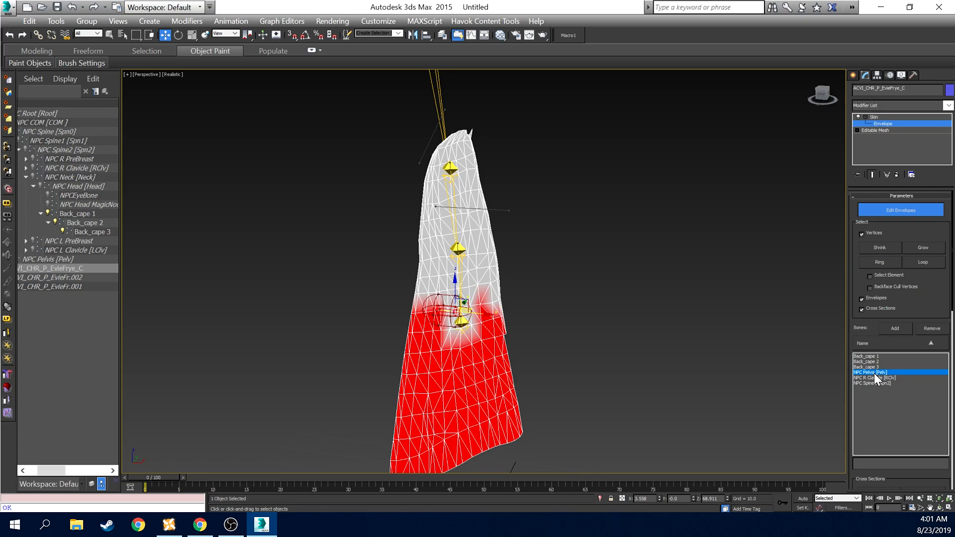
Try moving the control points of the NPC Pelvis envelope and undo the changes
{"action": "left_click_drag", "start_coordinate": [822, 95], "coordinate": [545, 485]}
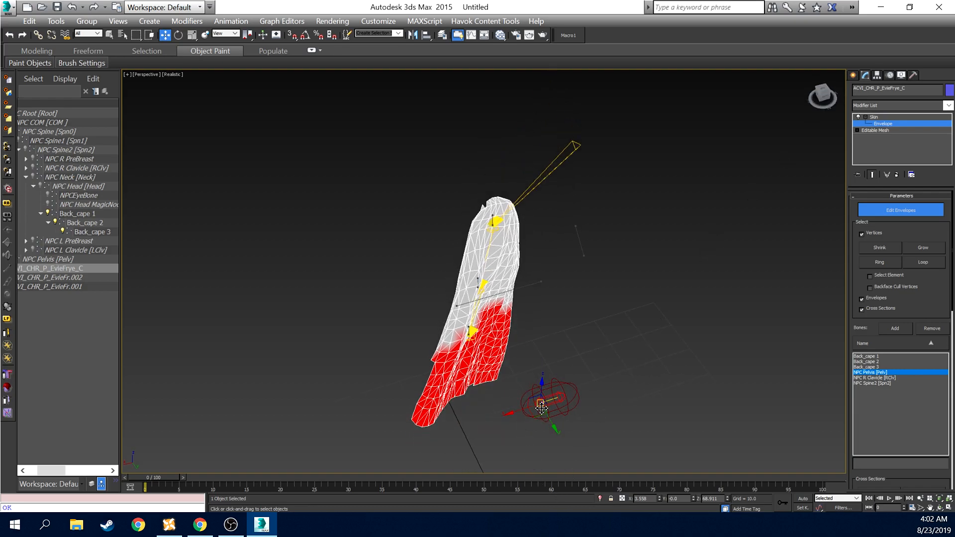
{"action": "left_click_drag", "start_coordinate": [537, 409], "coordinate": [537, 422]}
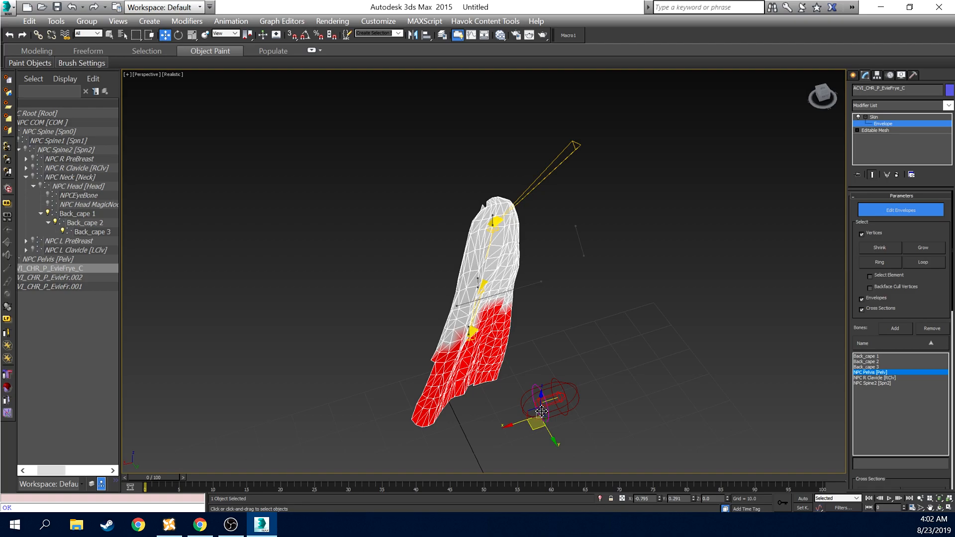
{"action": "key", "text": "ctrl+z"}
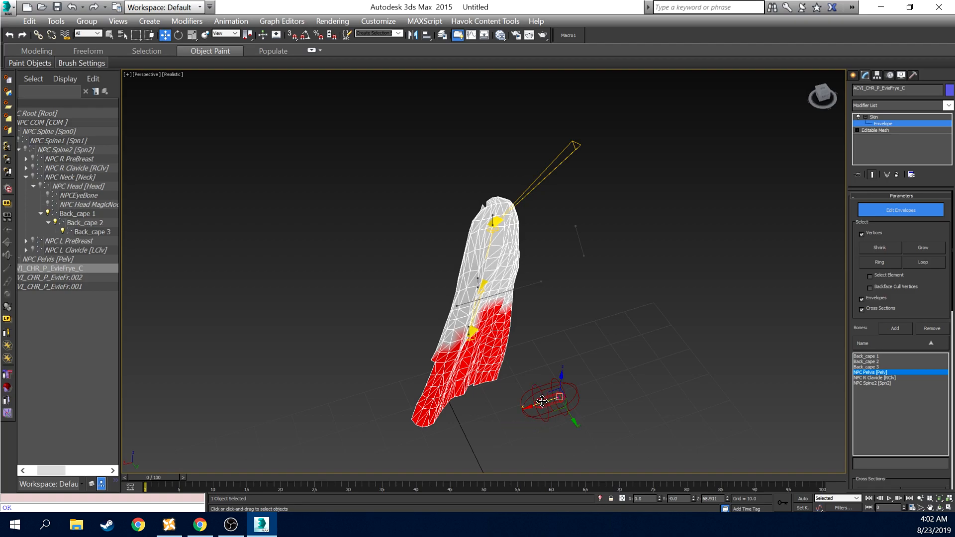
{"action": "key", "text": "z"}
{"action": "scroll", "coordinate": [567, 404], "scroll_direction": "down", "scroll_amount": 5}
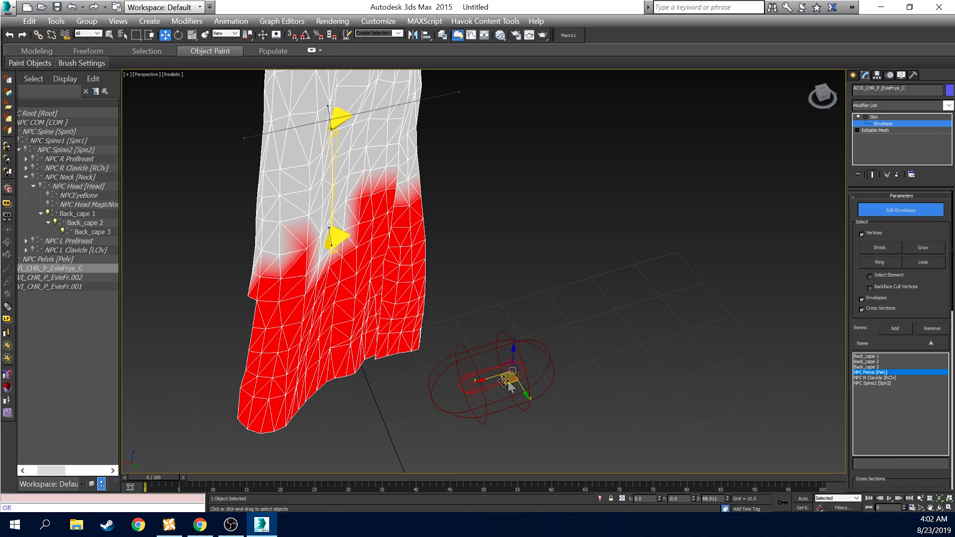
{"action": "mouse_move", "coordinate": [500, 383]}
{"action": "left_mouse_down"}
{"action": "mouse_move", "coordinate": [464, 380]}
{"action": "mouse_move", "coordinate": [539, 367]}
{"action": "mouse_move", "coordinate": [502, 373]}
{"action": "left_mouse_up"}
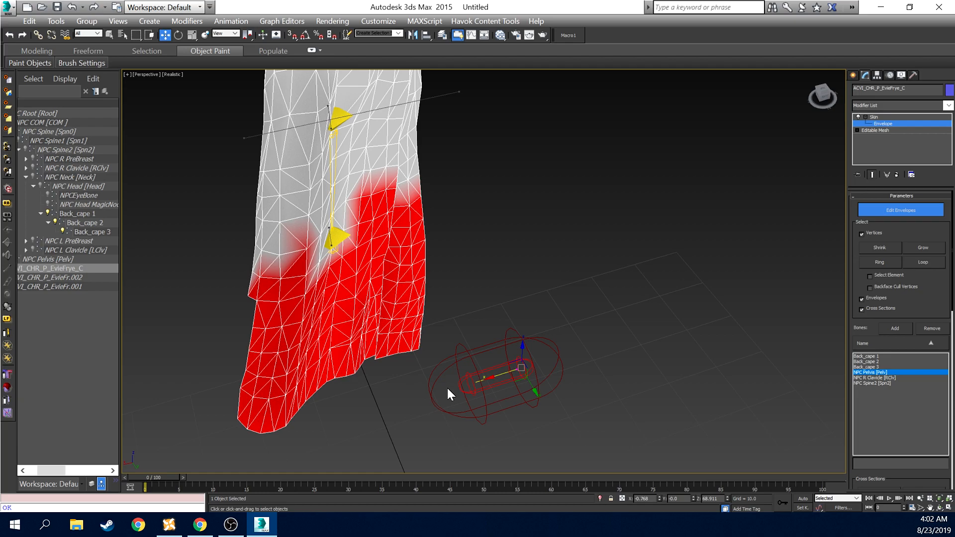
{"action": "left_click", "coordinate": [467, 356]}
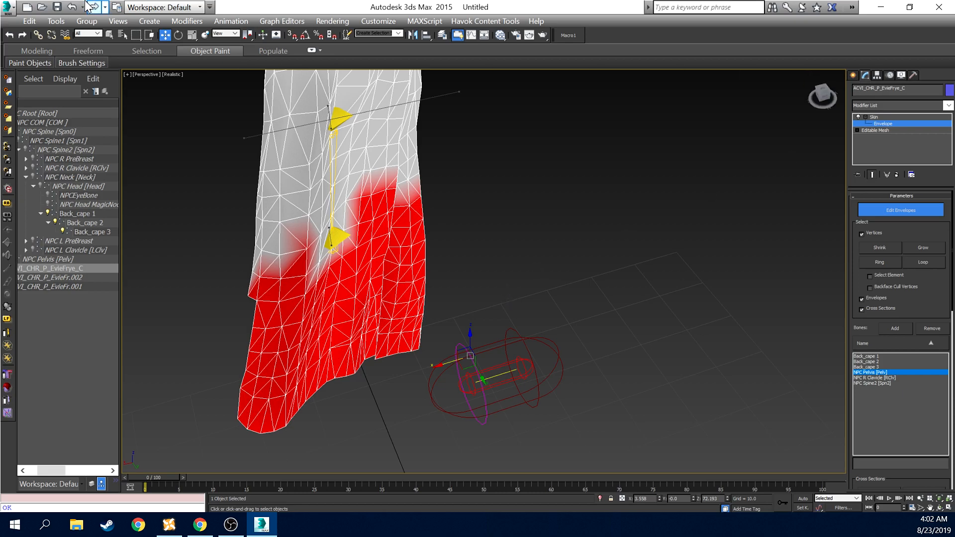
{"action": "left_click", "coordinate": [72, 8]}
{"action": "left_click", "coordinate": [72, 8]}
{"action": "left_click", "coordinate": [72, 8]}
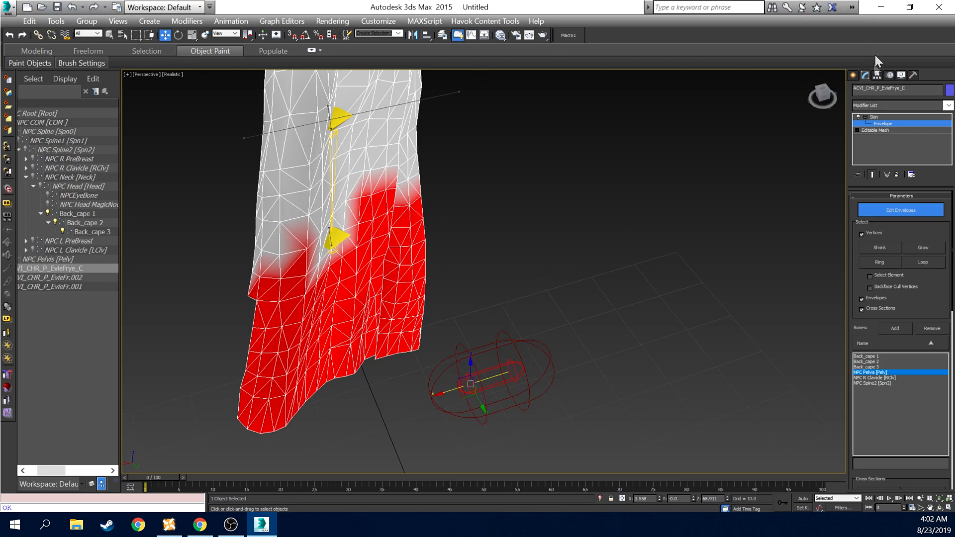
Make Back_cape 1 the active Skin bone and view its influence on the upper cape from behind
{"action": "mouse_move", "coordinate": [825, 95]}
{"action": "left_mouse_down"}
{"action": "mouse_move", "coordinate": [805, 85]}
{"action": "mouse_move", "coordinate": [846, 83]}
{"action": "mouse_move", "coordinate": [843, 97]}
{"action": "left_mouse_up"}
{"action": "scroll", "coordinate": [509, 196], "scroll_direction": "down", "scroll_amount": 5}
{"action": "middle_click_drag", "start_coordinate": [523, 155], "coordinate": [537, 202]}
{"action": "scroll", "coordinate": [537, 202], "scroll_direction": "up", "scroll_amount": 5}
{"action": "middle_click_drag", "start_coordinate": [488, 175], "coordinate": [505, 181]}
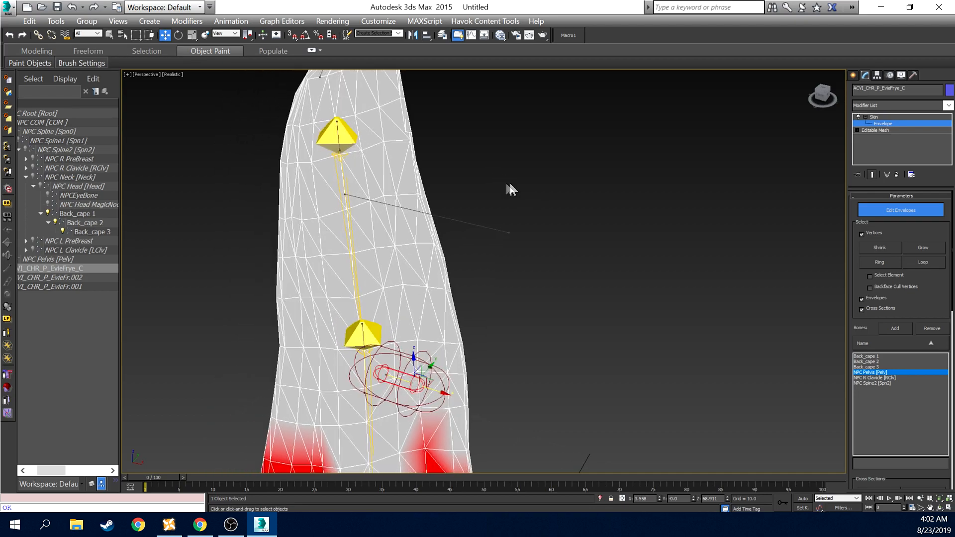
{"action": "left_click", "coordinate": [868, 356]}
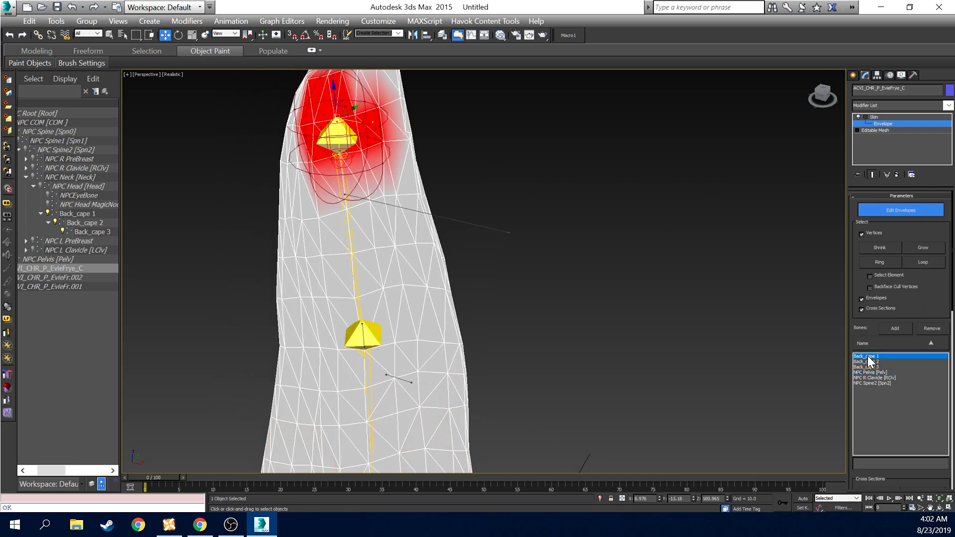
{"action": "scroll", "coordinate": [576, 291], "scroll_direction": "down", "scroll_amount": 5}
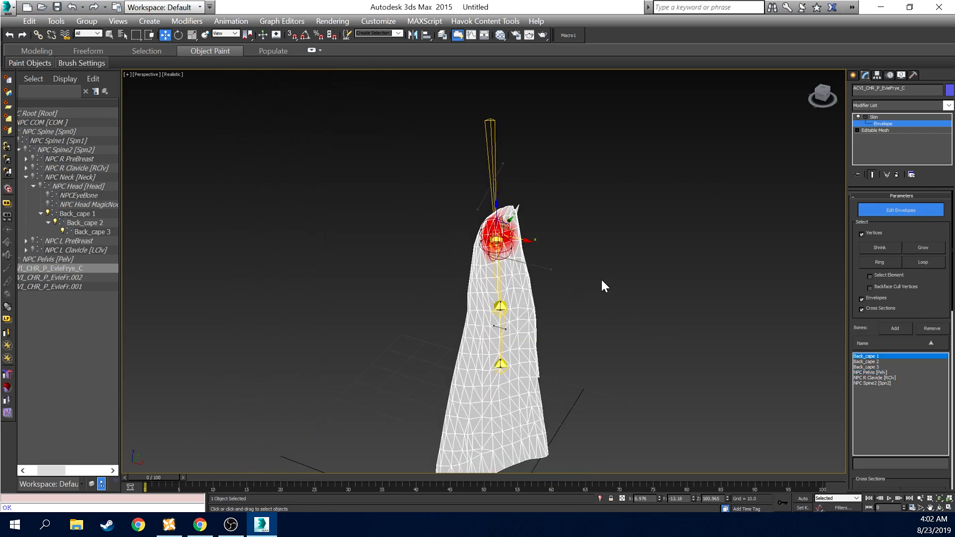
{"action": "left_click_drag", "start_coordinate": [824, 97], "coordinate": [840, 94]}
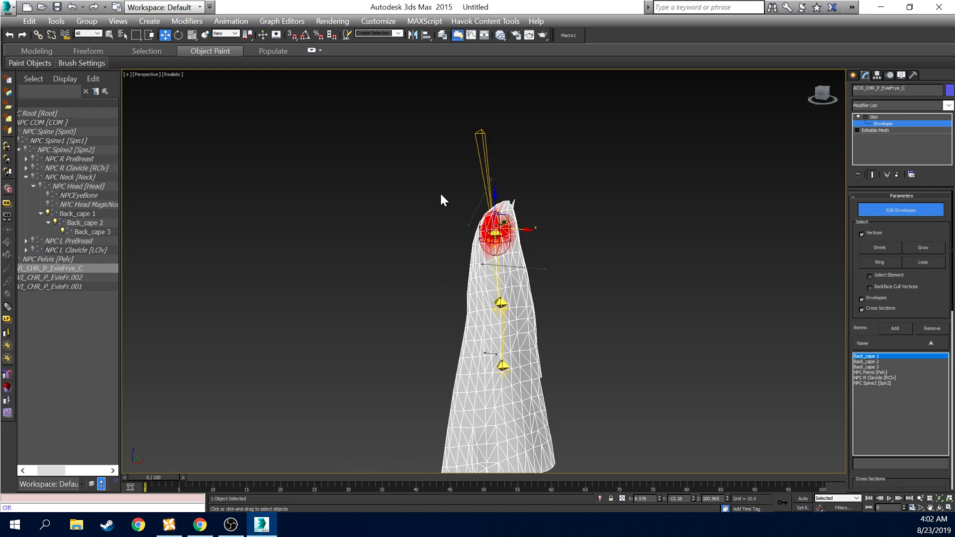
Select all vertices of the cape and set their absolute effect for Back_cape 1 to 0.08
{"action": "scroll", "coordinate": [871, 470], "scroll_direction": "down", "scroll_amount": 1}
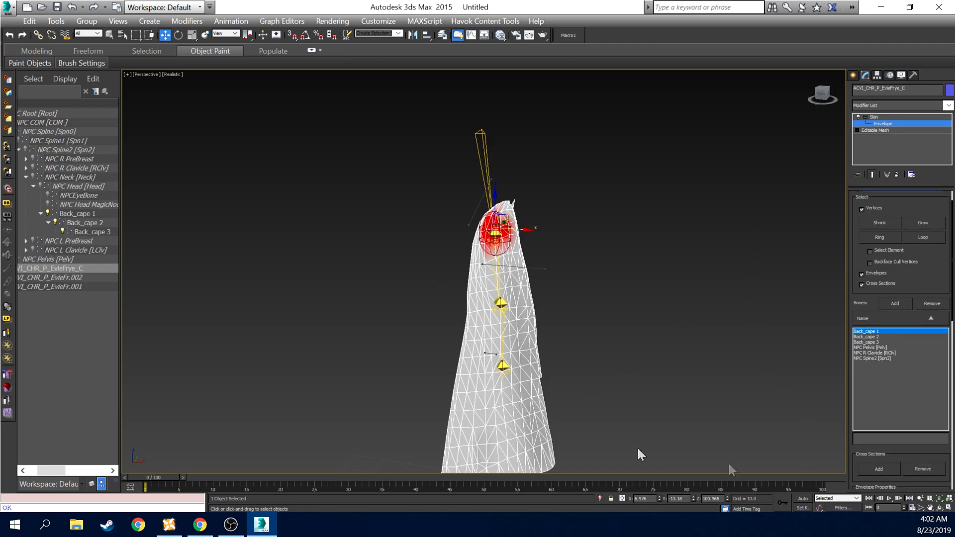
{"action": "scroll", "coordinate": [848, 454], "scroll_direction": "down", "scroll_amount": 5}
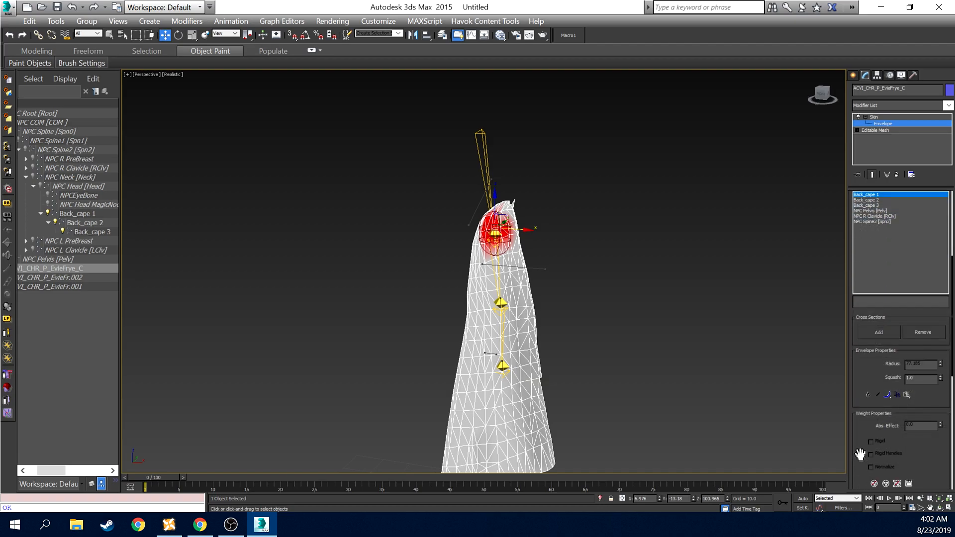
{"action": "scroll", "coordinate": [869, 404], "scroll_direction": "down", "scroll_amount": 4}
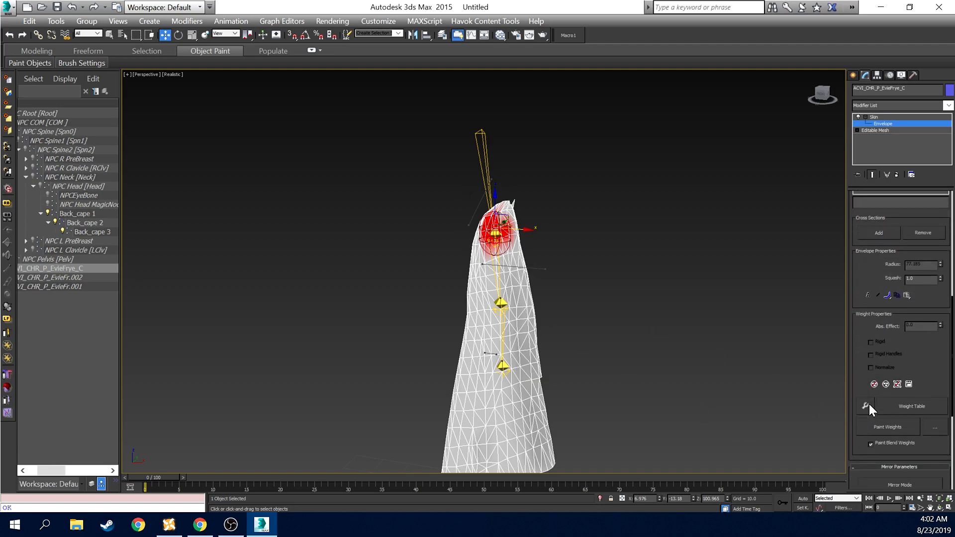
{"action": "scroll", "coordinate": [902, 309], "scroll_direction": "up", "scroll_amount": 3}
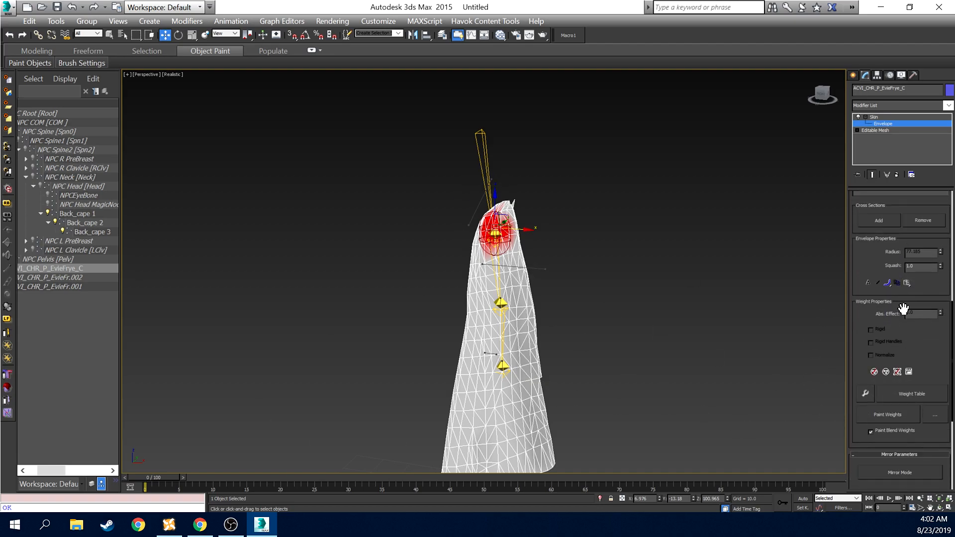
{"action": "scroll", "coordinate": [910, 343], "scroll_direction": "down", "scroll_amount": 1}
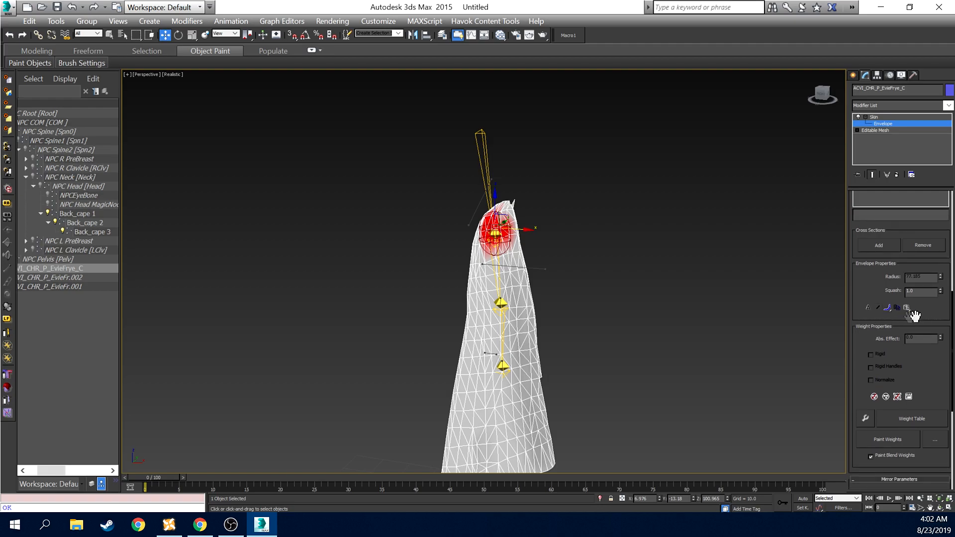
{"action": "left_click_drag", "start_coordinate": [824, 96], "coordinate": [826, 104]}
{"action": "middle_click_drag", "start_coordinate": [723, 230], "coordinate": [683, 198]}
{"action": "scroll", "coordinate": [692, 172], "scroll_direction": "up", "scroll_amount": 1}
{"action": "scroll", "coordinate": [692, 172], "scroll_direction": "down", "scroll_amount": 1}
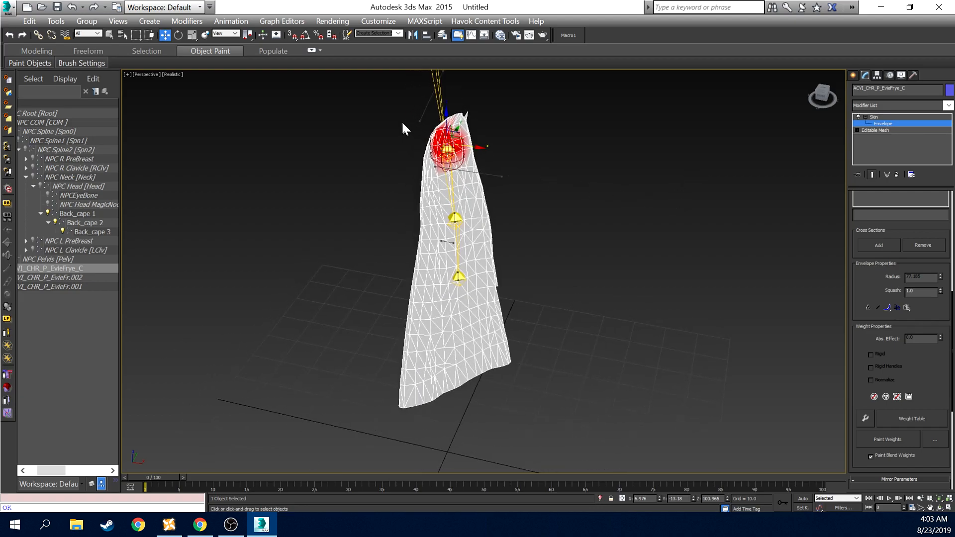
{"action": "left_click_drag", "start_coordinate": [396, 119], "coordinate": [523, 409]}
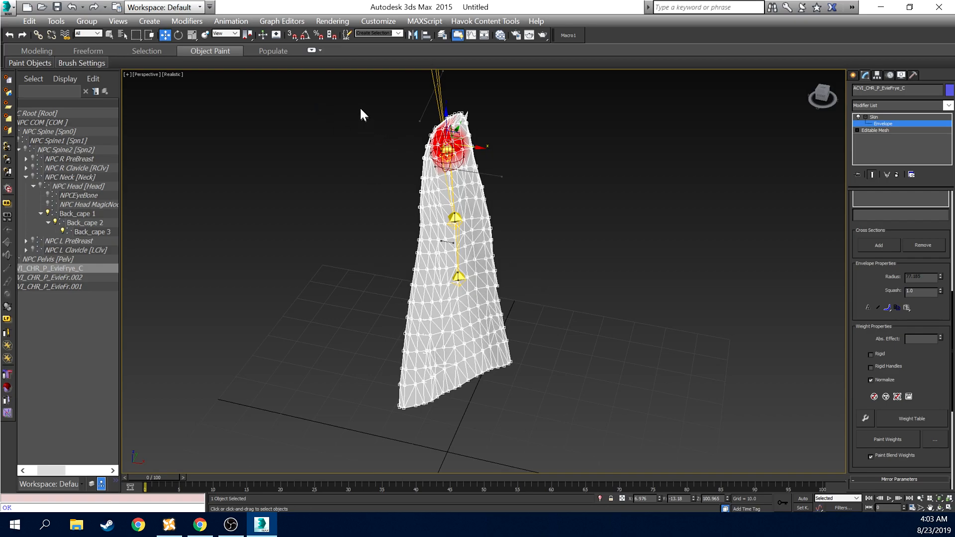
{"action": "left_click_drag", "start_coordinate": [349, 113], "coordinate": [527, 393]}
{"action": "left_click", "coordinate": [941, 337]}
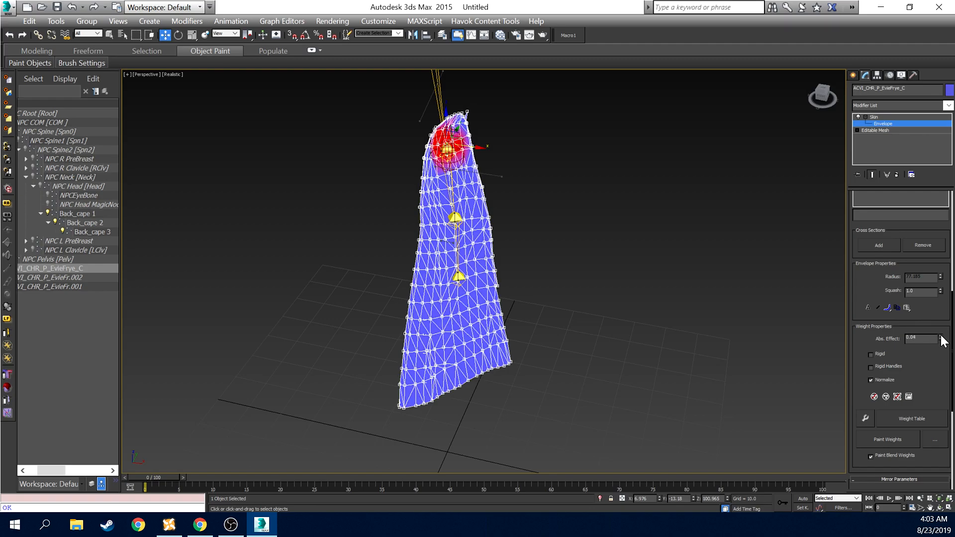
{"action": "left_click", "coordinate": [941, 337]}
{"action": "left_click", "coordinate": [941, 337]}
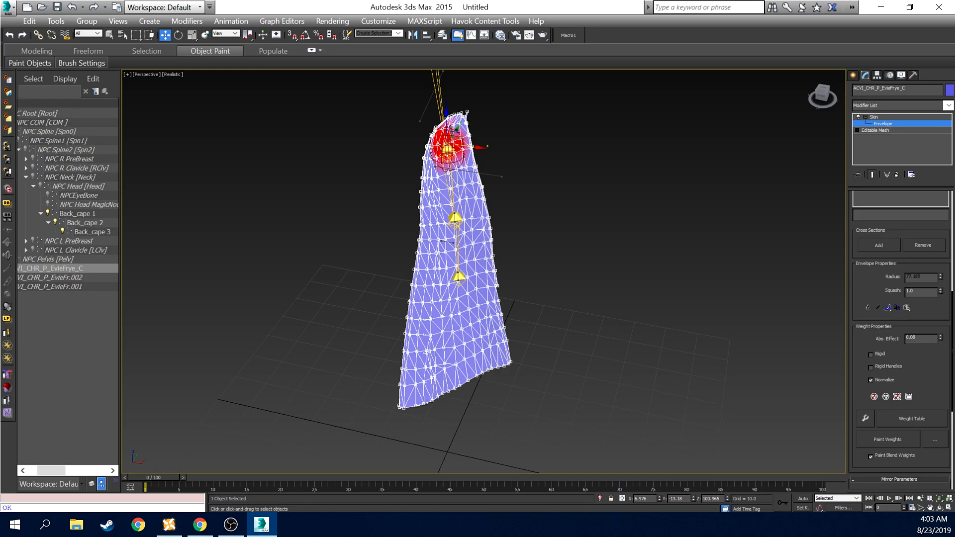
Select the cape vertices below the uppermost tip and set their absolute effect for Back_cape 1 to 0.16
{"action": "mouse_move", "coordinate": [823, 97]}
{"action": "left_mouse_down"}
{"action": "mouse_move", "coordinate": [832, 98]}
{"action": "mouse_move", "coordinate": [781, 92]}
{"action": "mouse_move", "coordinate": [841, 96]}
{"action": "left_mouse_up"}
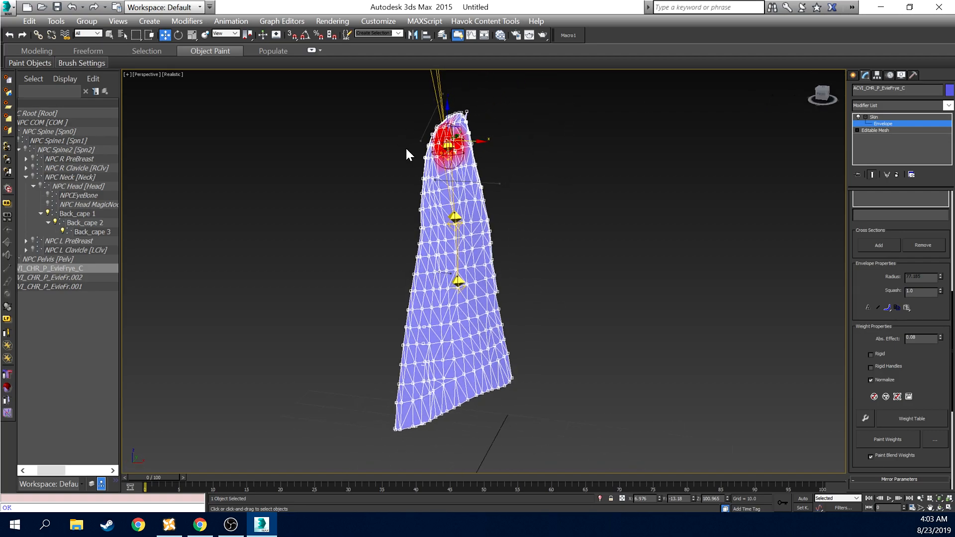
{"action": "left_click_drag", "start_coordinate": [397, 144], "coordinate": [491, 165]}
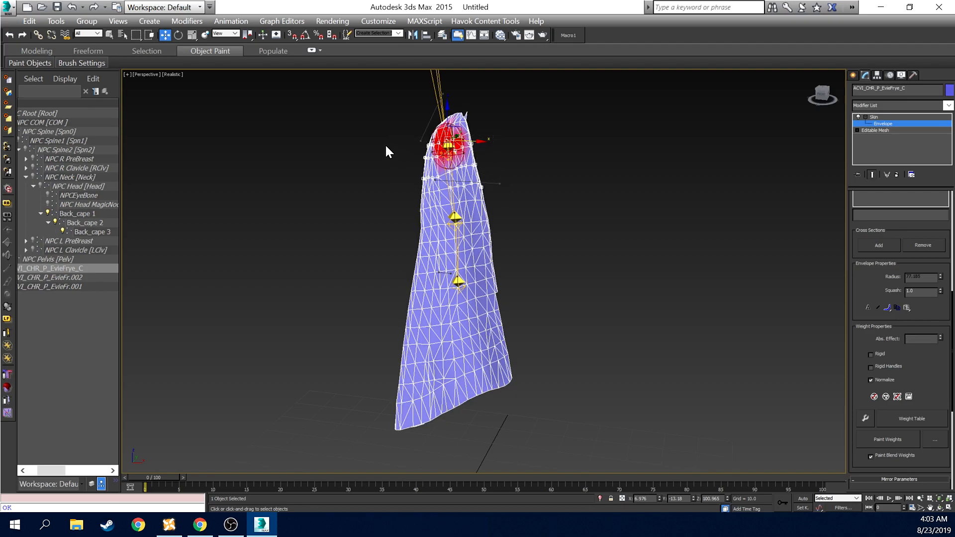
{"action": "left_click_drag", "start_coordinate": [388, 134], "coordinate": [511, 190]}
{"action": "left_click_drag", "start_coordinate": [524, 443], "coordinate": [523, 443]}
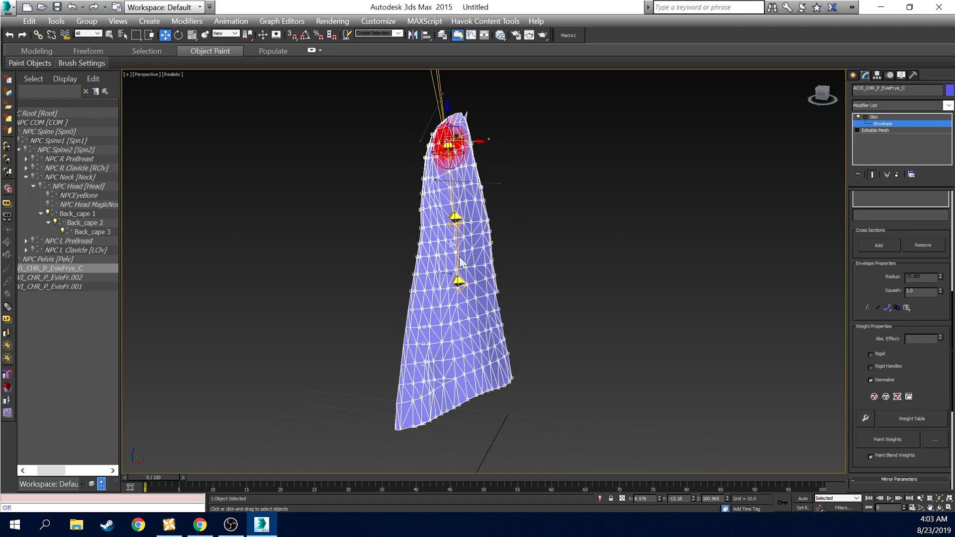
{"action": "left_click_drag", "start_coordinate": [393, 158], "coordinate": [521, 455]}
{"action": "left_click", "coordinate": [940, 337]}
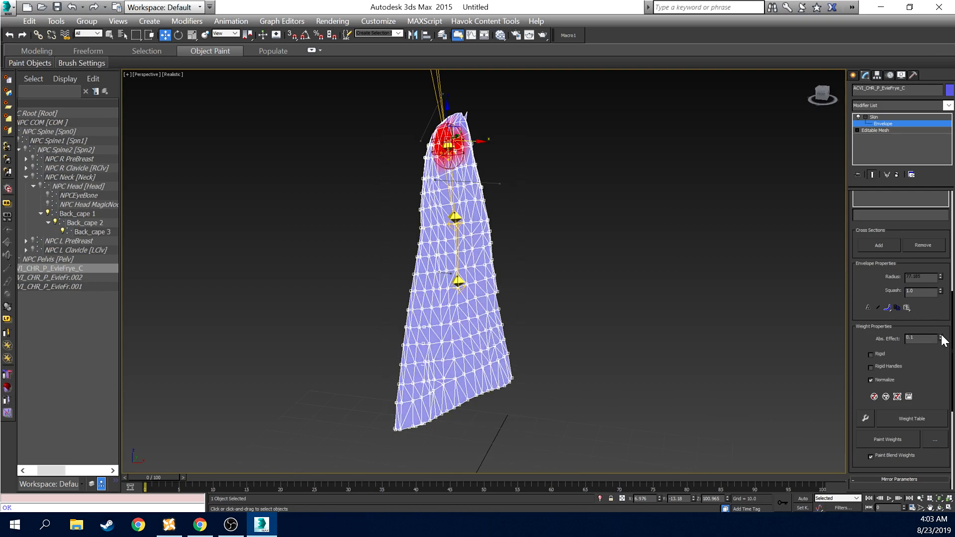
{"action": "left_click", "coordinate": [940, 337]}
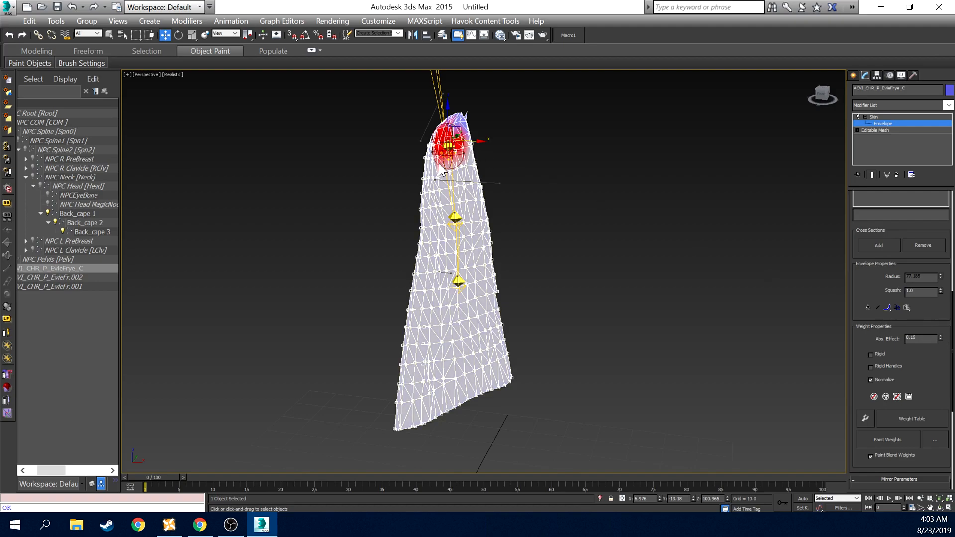
Select the cape vertices from just below the red envelope area down to the hem and set their absolute effect to 0.22
{"action": "left_click_drag", "start_coordinate": [531, 446], "coordinate": [532, 446]}
{"action": "left_click_drag", "start_coordinate": [367, 170], "coordinate": [522, 431]}
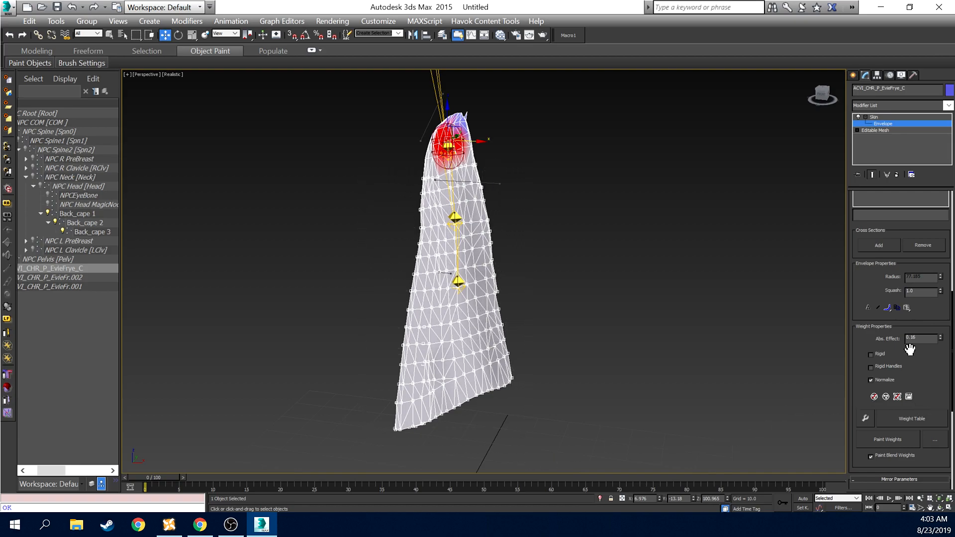
{"action": "left_click", "coordinate": [941, 337]}
{"action": "left_click", "coordinate": [941, 337]}
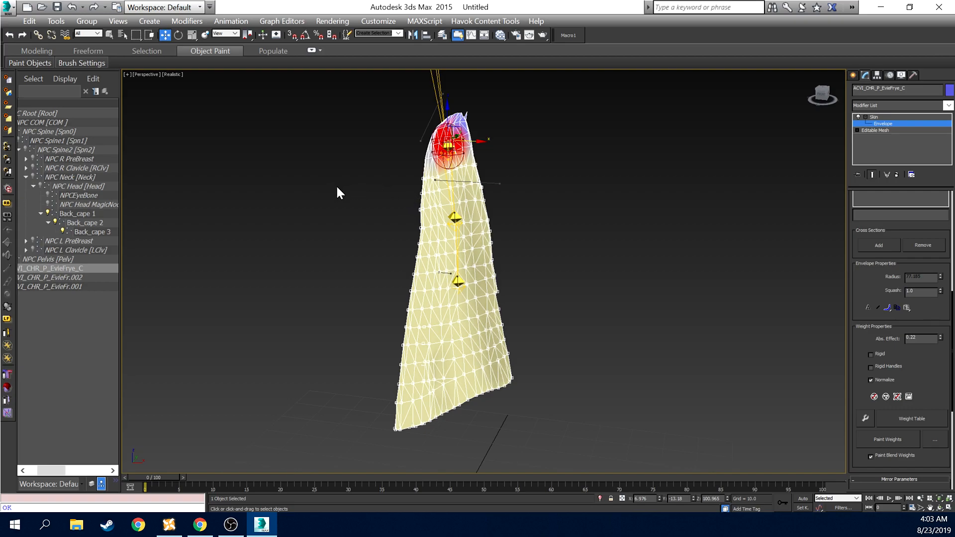
Narrow the selection by the uppermost vertex row and set the absolute effect of the remaining cape vertices to 0.26
{"action": "left_click_drag", "start_coordinate": [378, 219], "coordinate": [378, 219]}
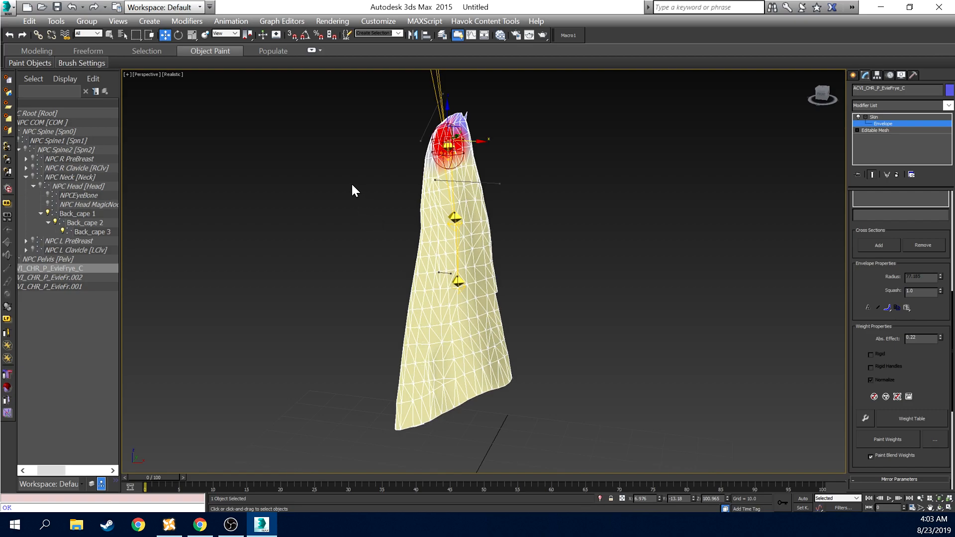
{"action": "left_click_drag", "start_coordinate": [449, 259], "coordinate": [529, 434]}
{"action": "left_click_drag", "start_coordinate": [491, 262], "coordinate": [521, 452]}
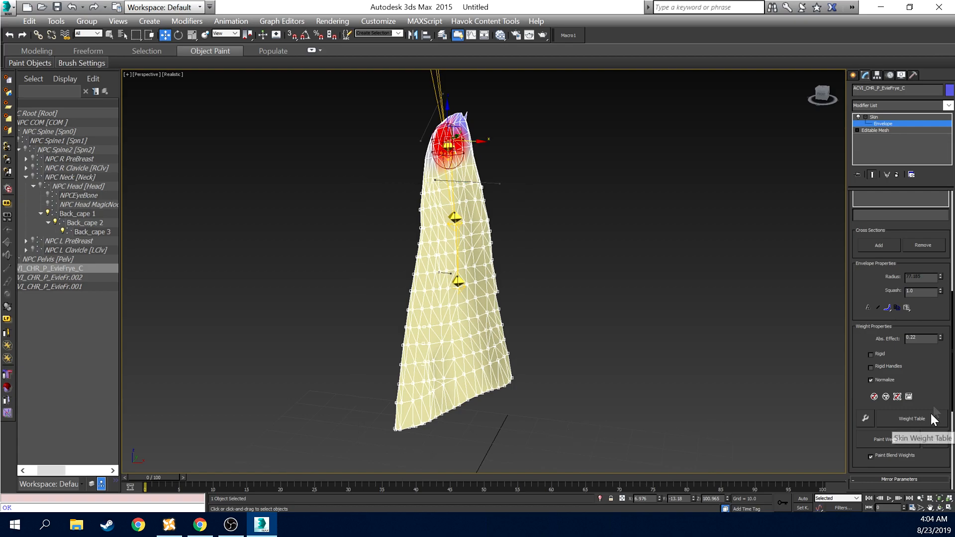
{"action": "left_click_drag", "start_coordinate": [942, 336], "coordinate": [941, 334]}
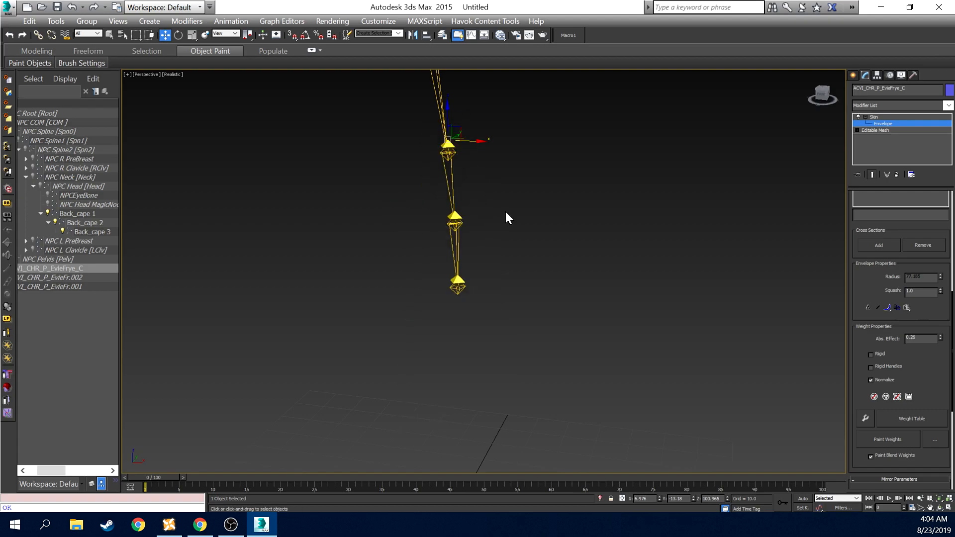
Raise the absolute effect to 0.32 from just above the middle cape bone downward, and to 0.36 from the row just below it
{"action": "left_click_drag", "start_coordinate": [375, 202], "coordinate": [540, 451]}
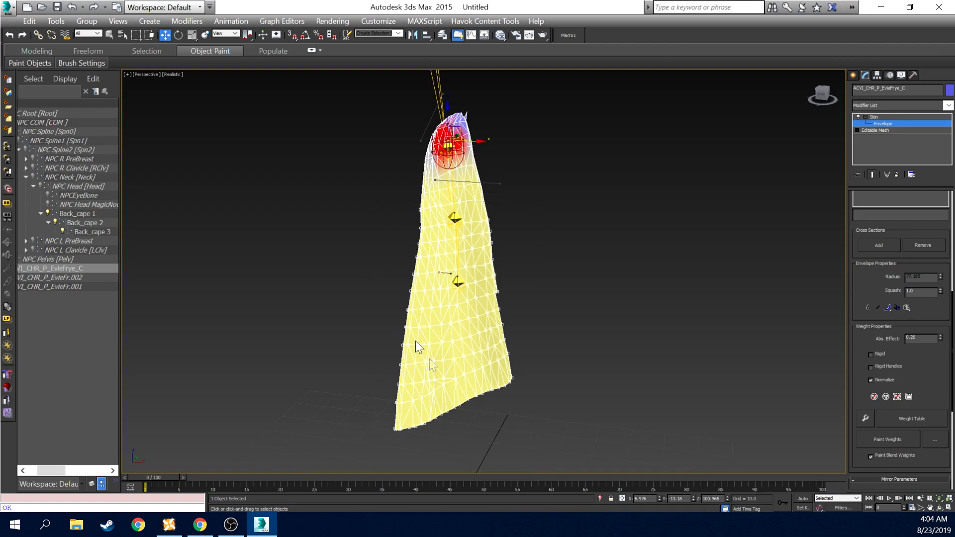
{"action": "left_click_drag", "start_coordinate": [380, 200], "coordinate": [539, 451]}
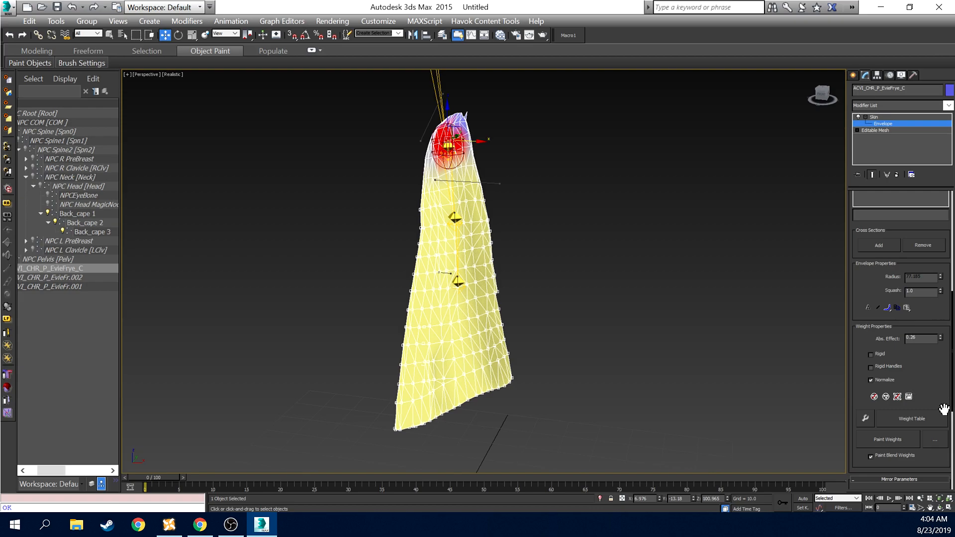
{"action": "left_click", "coordinate": [940, 337]}
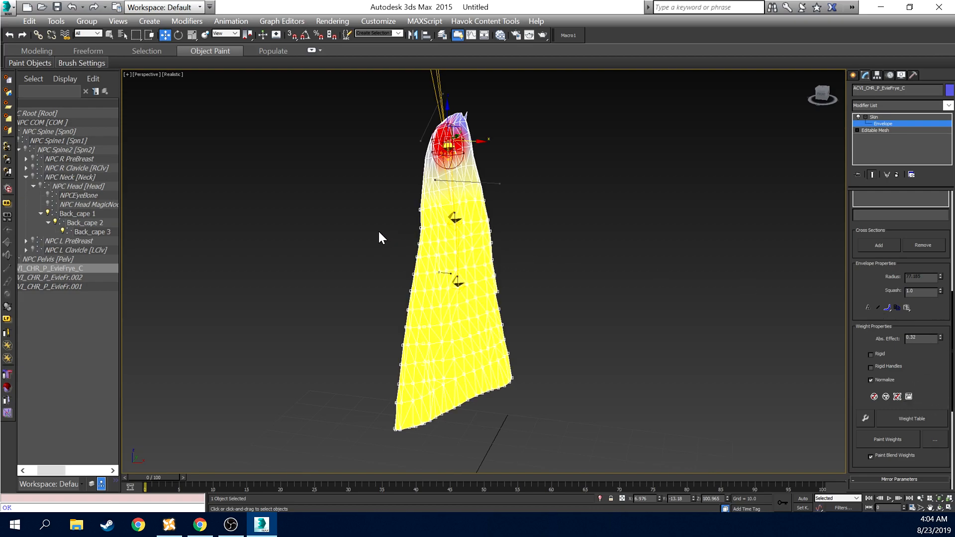
{"action": "left_click_drag", "start_coordinate": [373, 219], "coordinate": [533, 470]}
{"action": "left_click", "coordinate": [941, 337]}
Select the cape vertices from about midway between the middle and lowest bones to the hem and set their absolute effect to 0.42
{"action": "left_click_drag", "start_coordinate": [366, 252], "coordinate": [423, 312]}
{"action": "left_click_drag", "start_coordinate": [397, 245], "coordinate": [521, 451]}
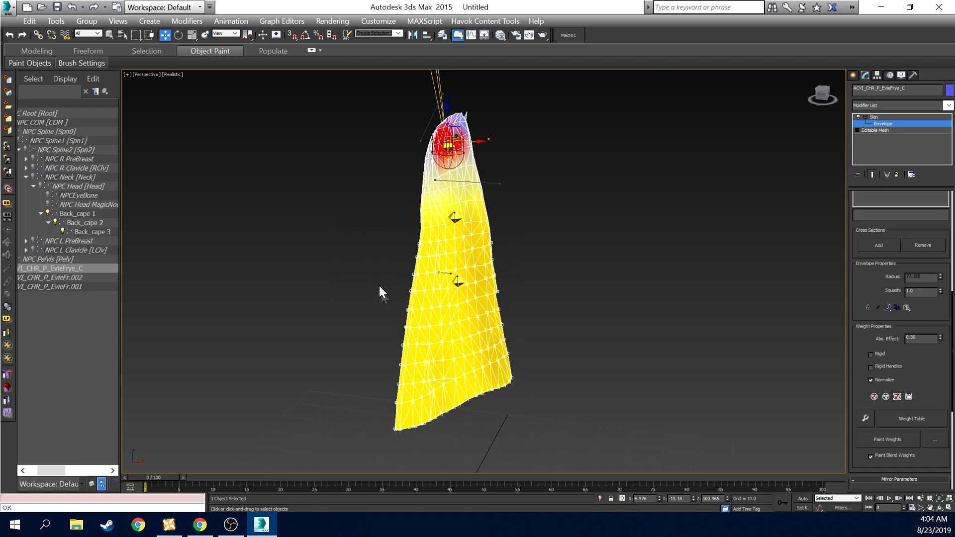
{"action": "left_click_drag", "start_coordinate": [456, 297], "coordinate": [545, 428]}
{"action": "mouse_move", "coordinate": [822, 94]}
{"action": "left_mouse_down"}
{"action": "mouse_move", "coordinate": [782, 69]}
{"action": "mouse_move", "coordinate": [776, 78]}
{"action": "mouse_move", "coordinate": [826, 102]}
{"action": "left_mouse_up"}
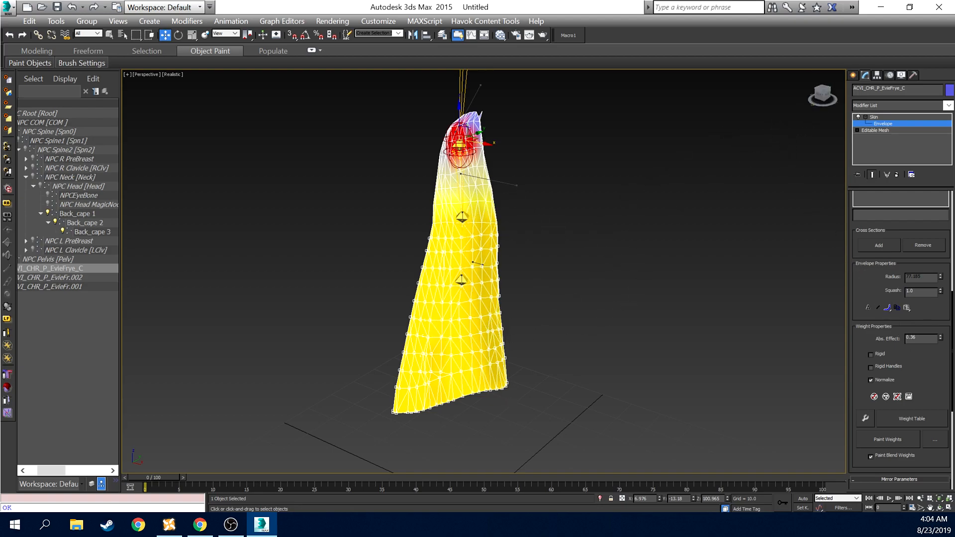
{"action": "left_click", "coordinate": [941, 337]}
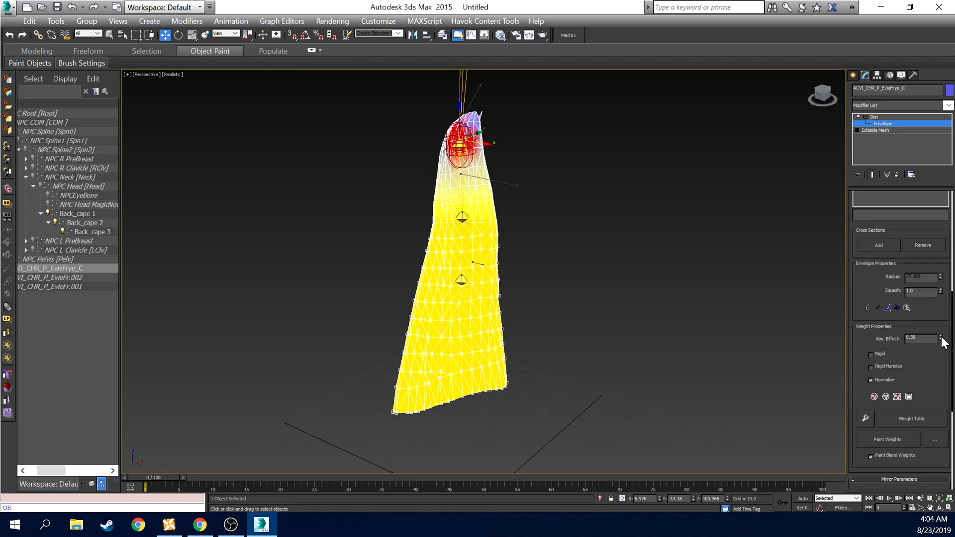
{"action": "left_click", "coordinate": [941, 337]}
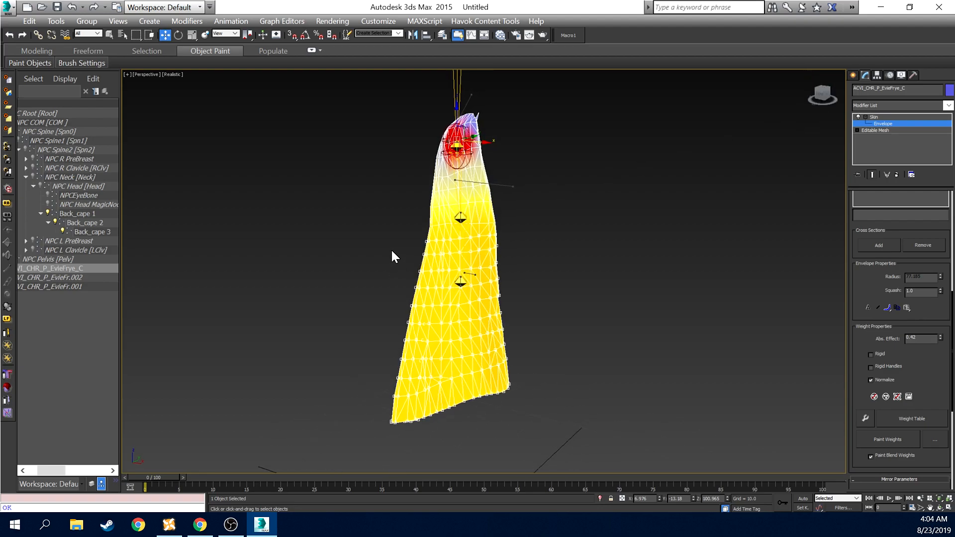
Exclude the next upper vertex row from the selection and set the absolute effect down to the hem to 0.48
{"action": "left_click_drag", "start_coordinate": [390, 246], "coordinate": [517, 405]}
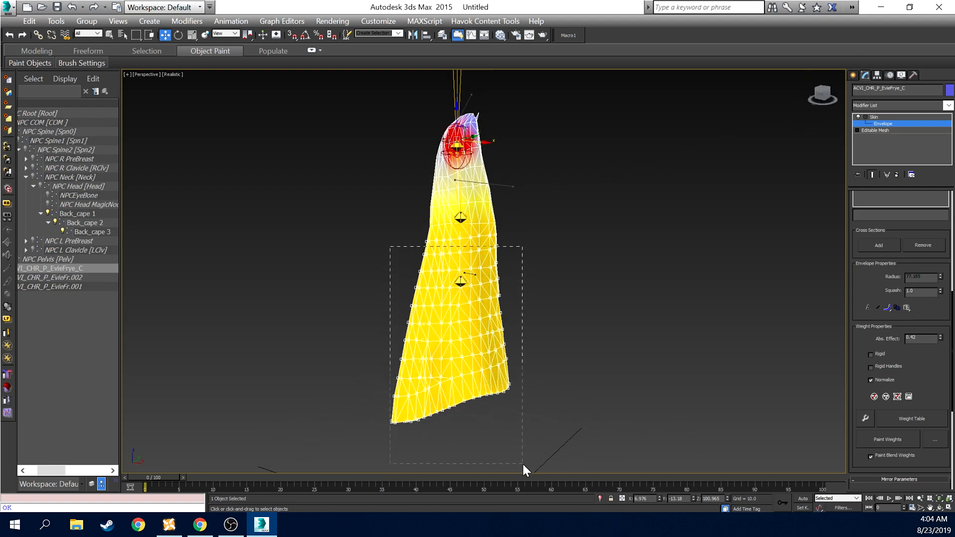
{"action": "left_click_drag", "start_coordinate": [370, 246], "coordinate": [513, 372]}
{"action": "left_click", "coordinate": [940, 337]}
{"action": "left_click", "coordinate": [941, 337]}
Select the vertices from just above the lowest cape bone down to the hem and set their absolute effect to 0.54
{"action": "mouse_move", "coordinate": [395, 263]}
{"action": "left_mouse_down"}
{"action": "mouse_move", "coordinate": [508, 343]}
{"action": "mouse_move", "coordinate": [543, 432]}
{"action": "left_mouse_up"}
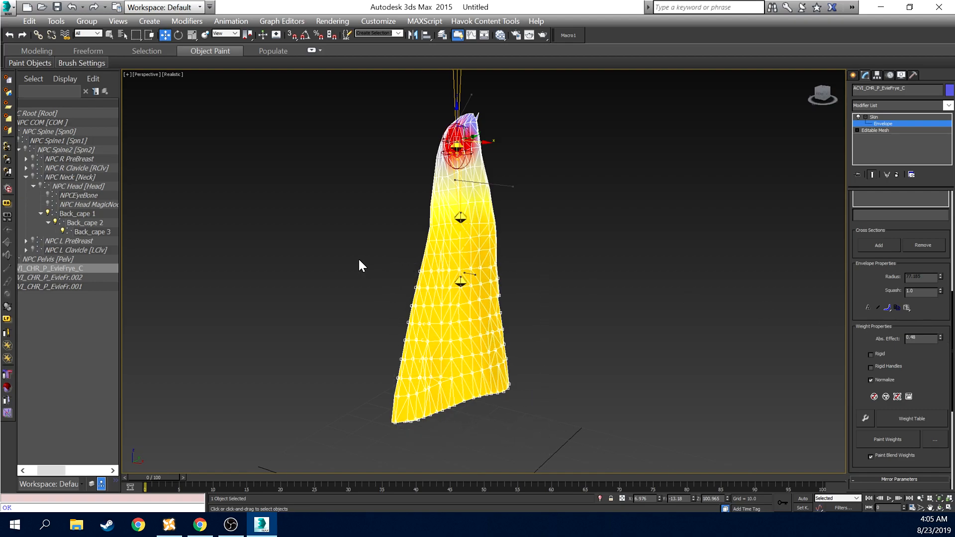
{"action": "left_click_drag", "start_coordinate": [461, 426], "coordinate": [552, 446]}
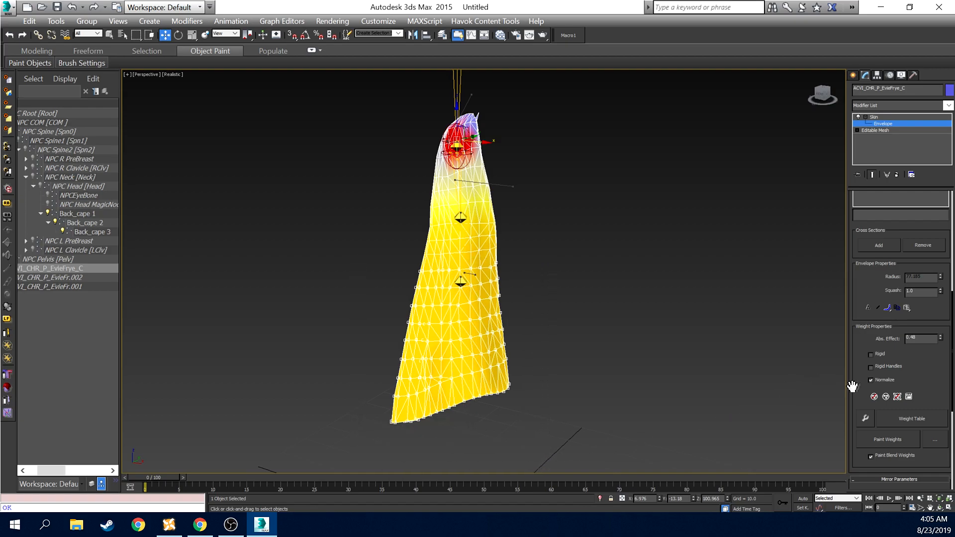
{"action": "left_click", "coordinate": [940, 337]}
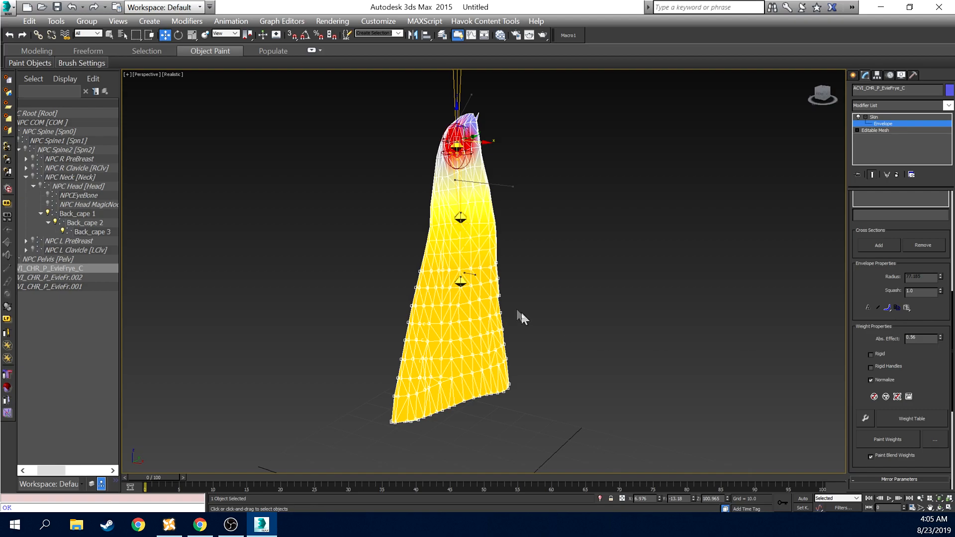
Select the vertices from just below the lowest cape bone to the hem and raise their absolute effect to 0.66
{"action": "left_click_drag", "start_coordinate": [382, 276], "coordinate": [537, 461]}
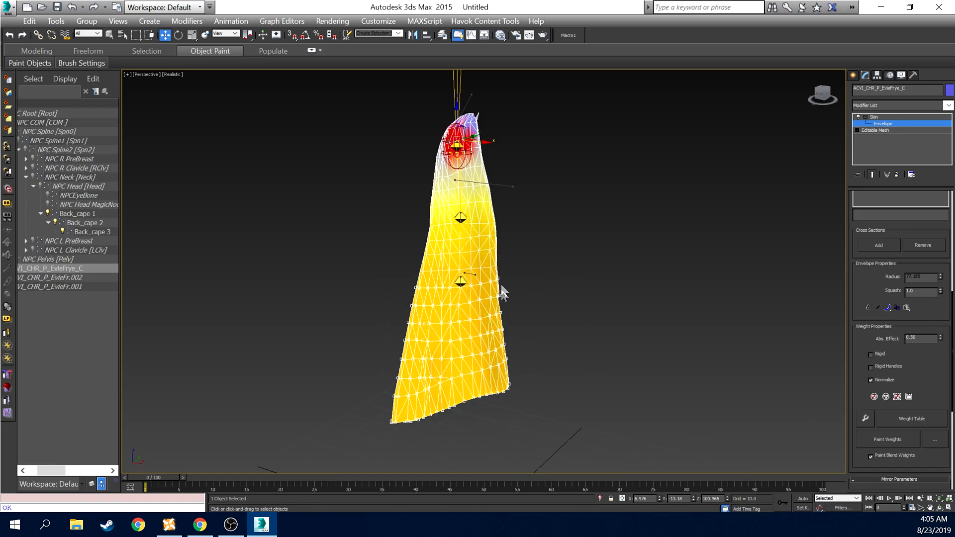
{"action": "left_click", "coordinate": [941, 337]}
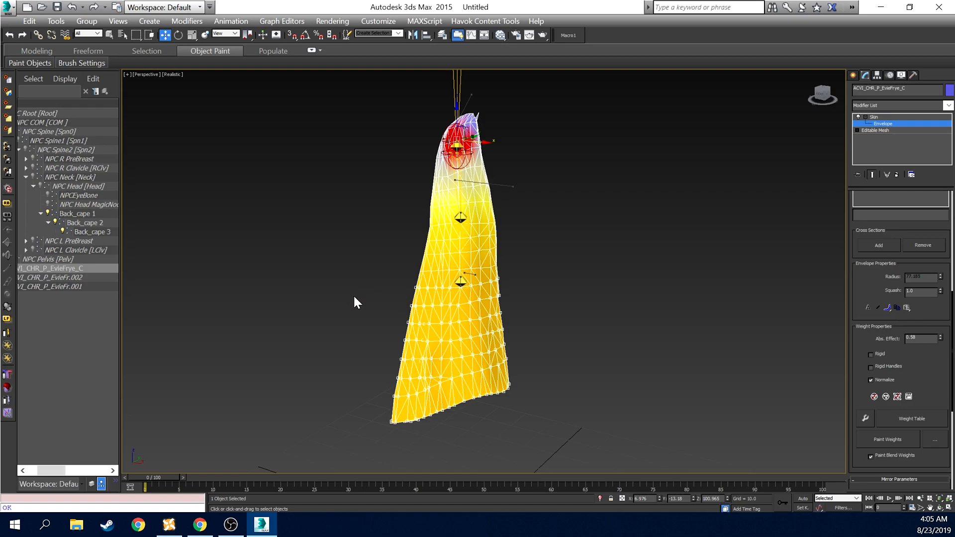
{"action": "left_click", "coordinate": [940, 337]}
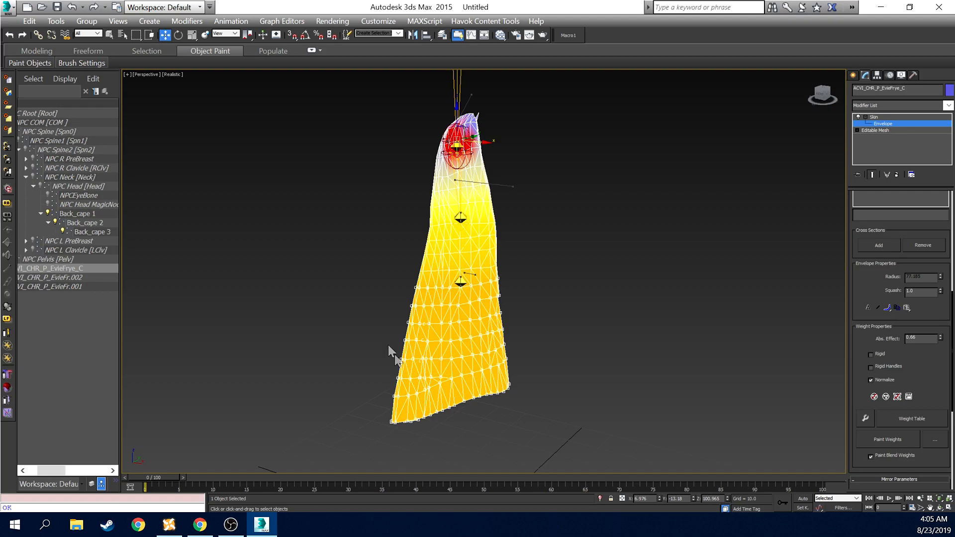
Raise the absolute effect to 0.68 from the second row below the lowest bone downward, and to 0.7 from the row beneath it
{"action": "left_click_drag", "start_coordinate": [376, 297], "coordinate": [535, 455]}
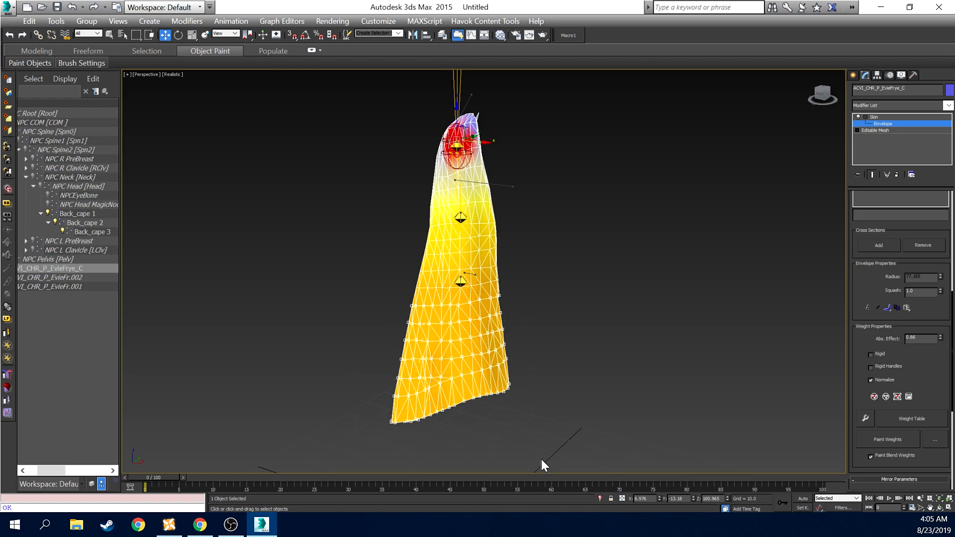
{"action": "left_click", "coordinate": [941, 337]}
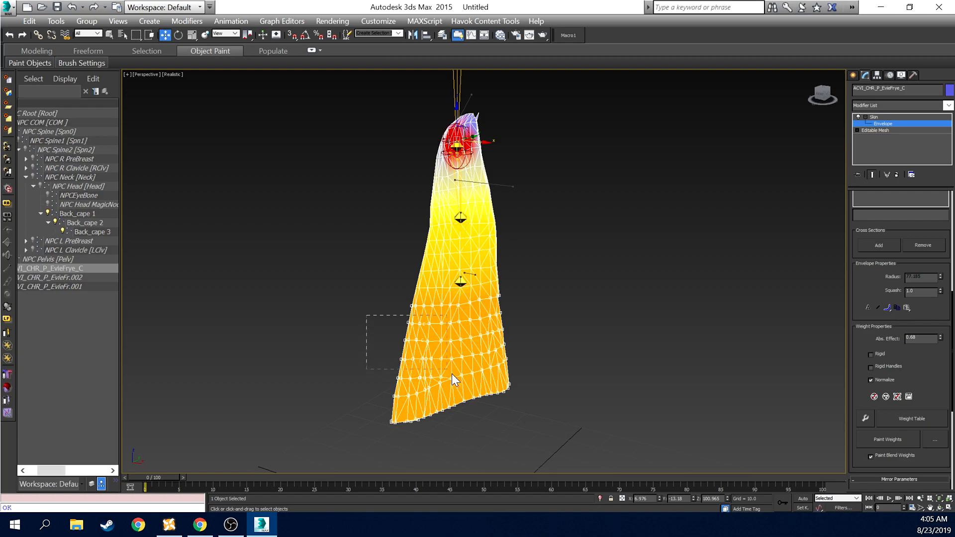
{"action": "left_click_drag", "start_coordinate": [533, 447], "coordinate": [541, 452]}
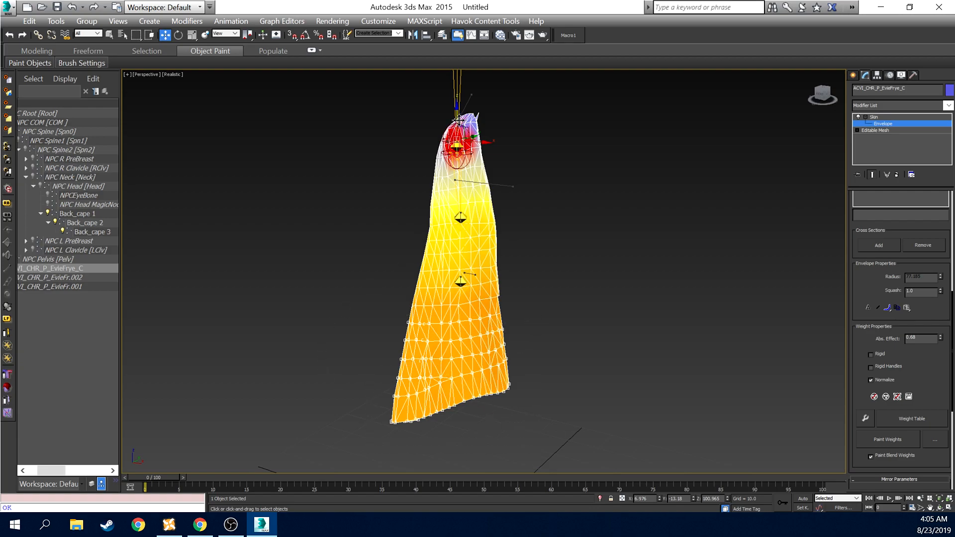
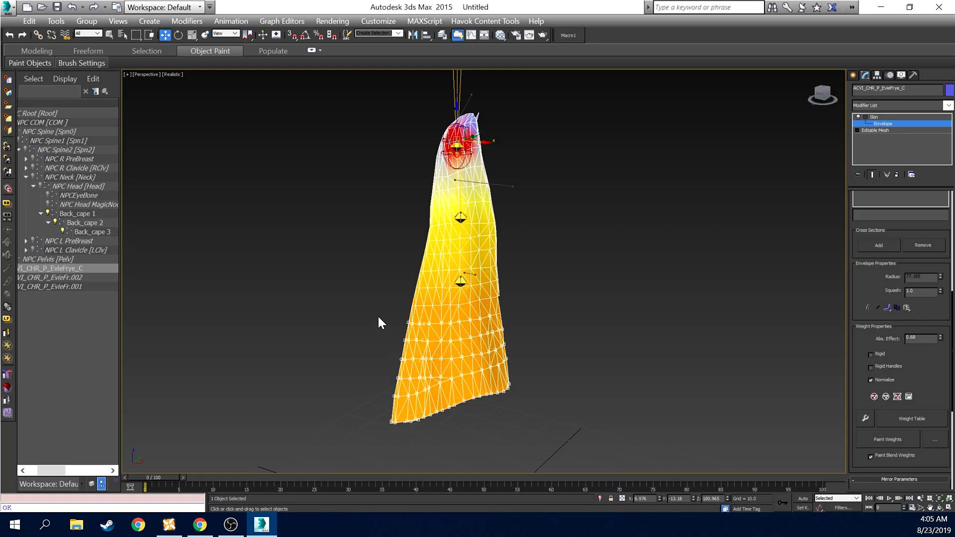
{"action": "left_click_drag", "start_coordinate": [376, 312], "coordinate": [429, 358]}
{"action": "left_click_drag", "start_coordinate": [526, 431], "coordinate": [538, 452]}
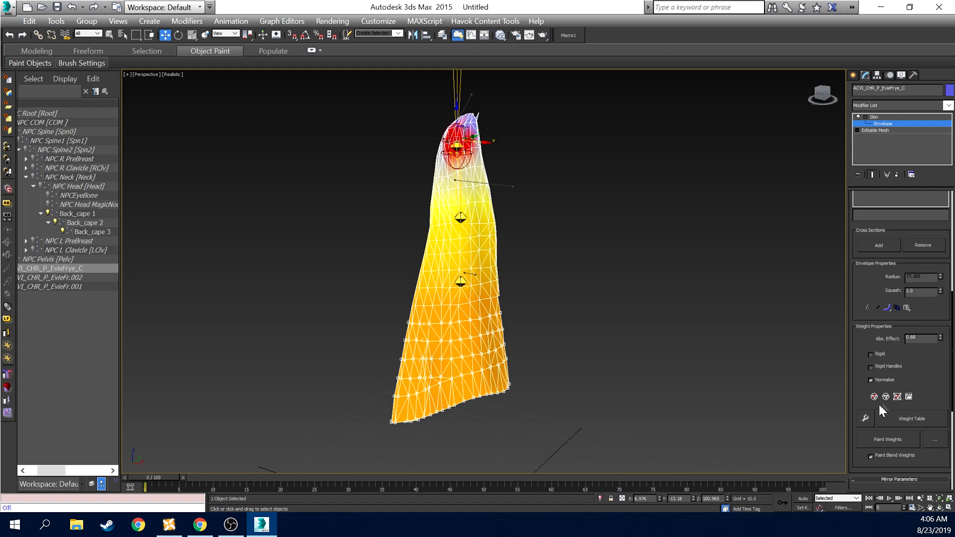
{"action": "left_click", "coordinate": [941, 336]}
Drop the top row from the lower cape selection and set the remaining vertices' absolute effect to 0.74
{"action": "left_click_drag", "start_coordinate": [386, 326], "coordinate": [492, 400]}
{"action": "left_click_drag", "start_coordinate": [535, 437], "coordinate": [536, 439]}
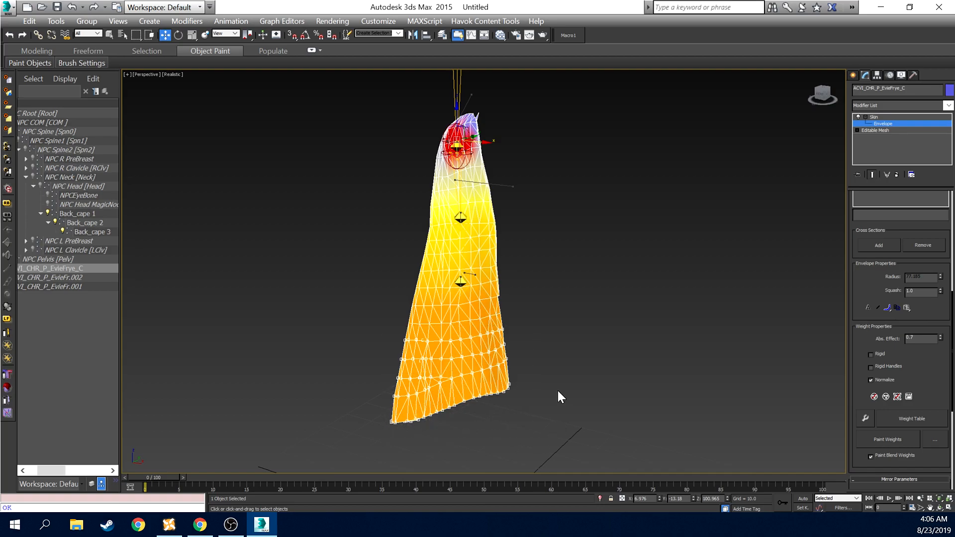
{"action": "left_click", "coordinate": [941, 336]}
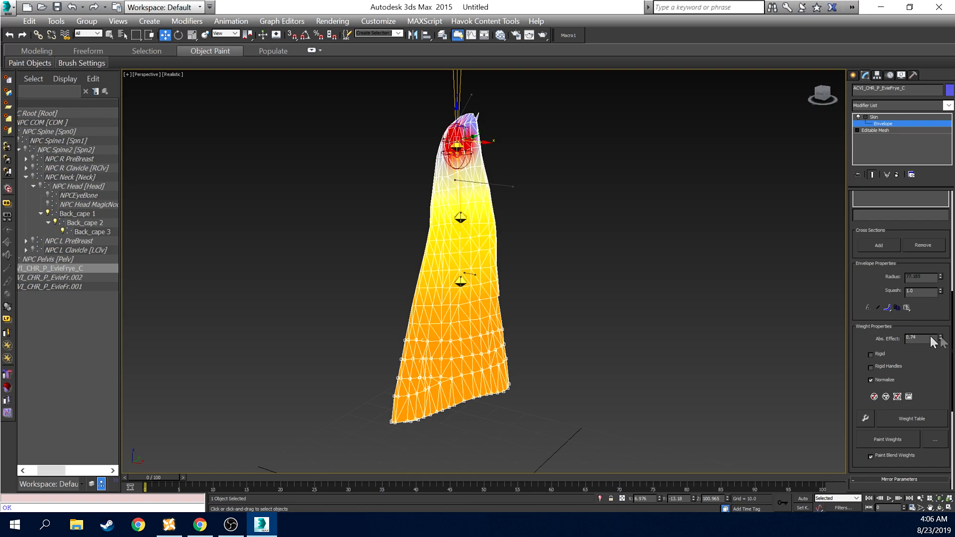
Select only the last few vertex rows above the cape hem and set their absolute effect to 0.82
{"action": "left_click_drag", "start_coordinate": [516, 422], "coordinate": [515, 422]}
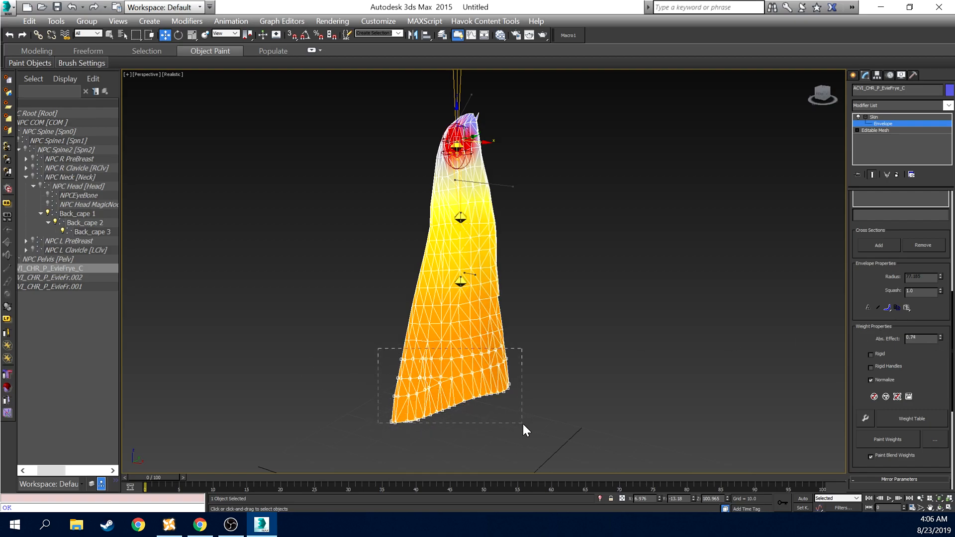
{"action": "left_click_drag", "start_coordinate": [395, 345], "coordinate": [543, 430]}
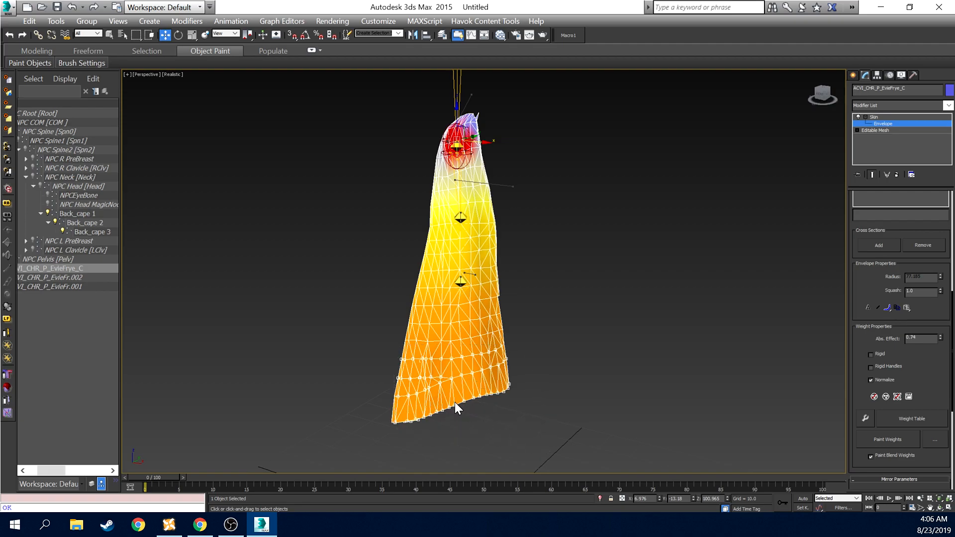
{"action": "left_click_drag", "start_coordinate": [381, 341], "coordinate": [538, 429]}
{"action": "left_click_drag", "start_coordinate": [821, 96], "coordinate": [829, 93]}
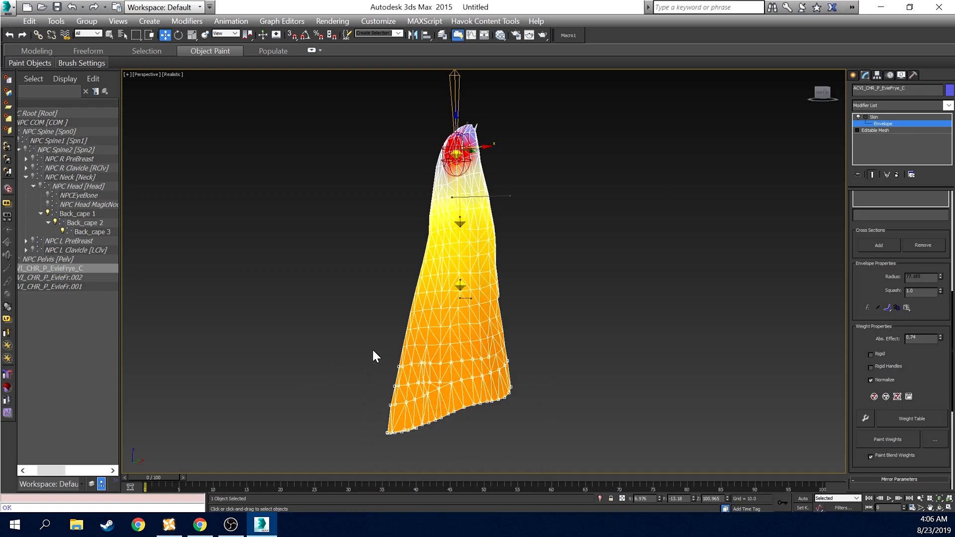
{"action": "left_click_drag", "start_coordinate": [575, 477], "coordinate": [574, 476]}
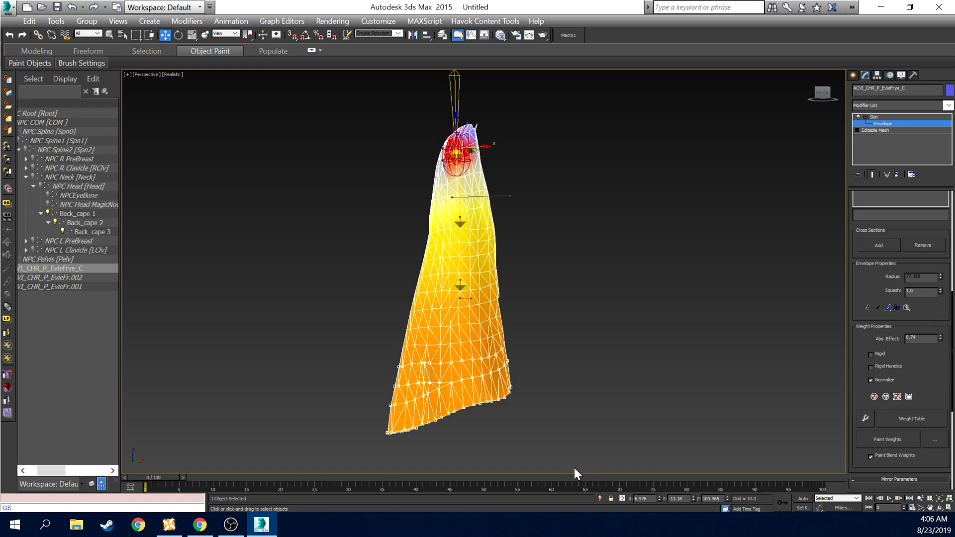
{"action": "left_click", "coordinate": [940, 336]}
{"action": "left_click", "coordinate": [940, 336]}
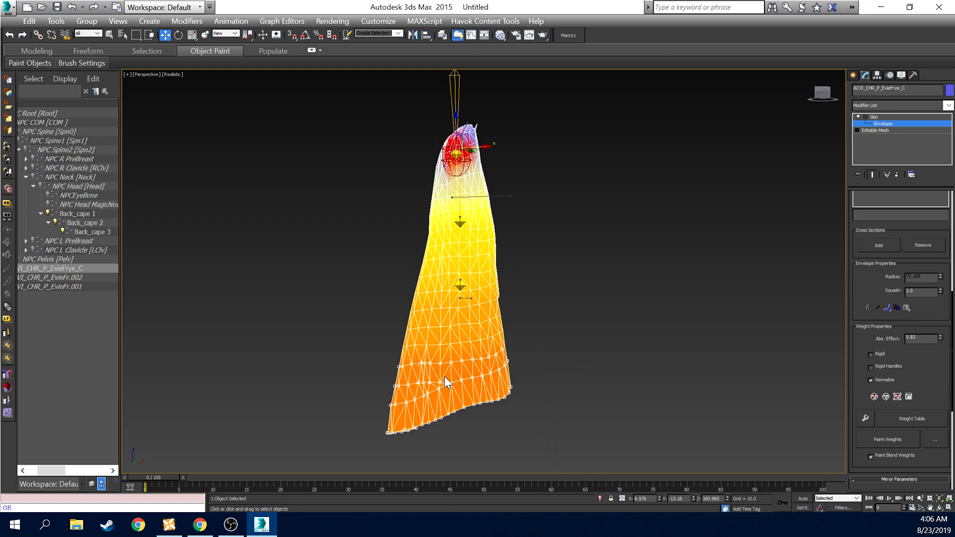
Reduce the selection to the bottommost vertex rows along the cape hem and set their absolute effect to 0.86
{"action": "left_click_drag", "start_coordinate": [492, 443], "coordinate": [492, 443]}
{"action": "left_click_drag", "start_coordinate": [820, 95], "coordinate": [824, 106]}
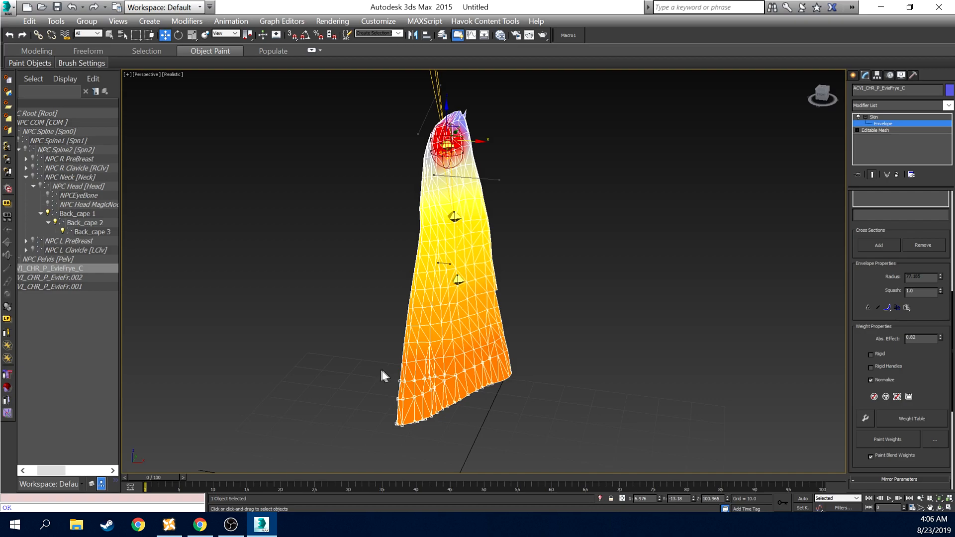
{"action": "left_click_drag", "start_coordinate": [828, 99], "coordinate": [829, 92]}
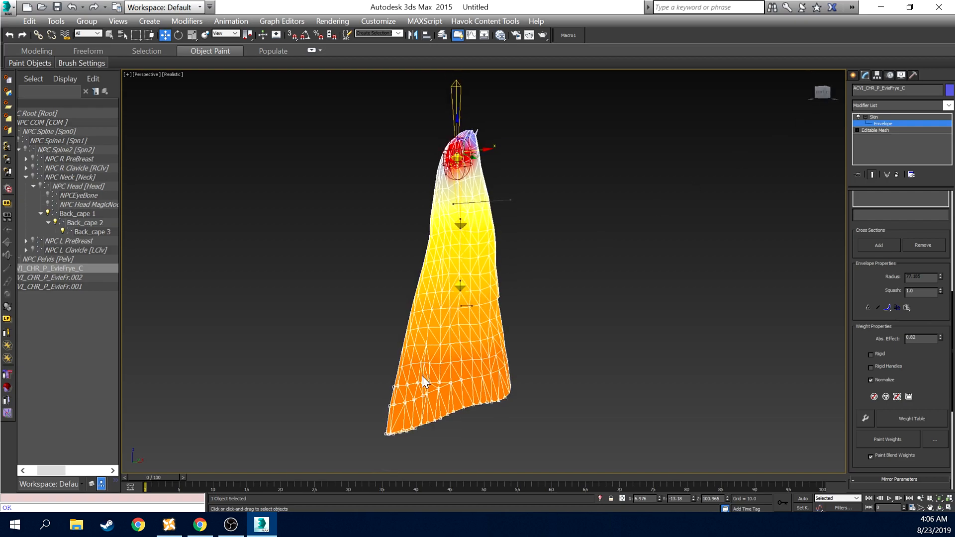
{"action": "left_click_drag", "start_coordinate": [386, 393], "coordinate": [527, 465]}
{"action": "left_click_drag", "start_coordinate": [533, 458], "coordinate": [533, 458]}
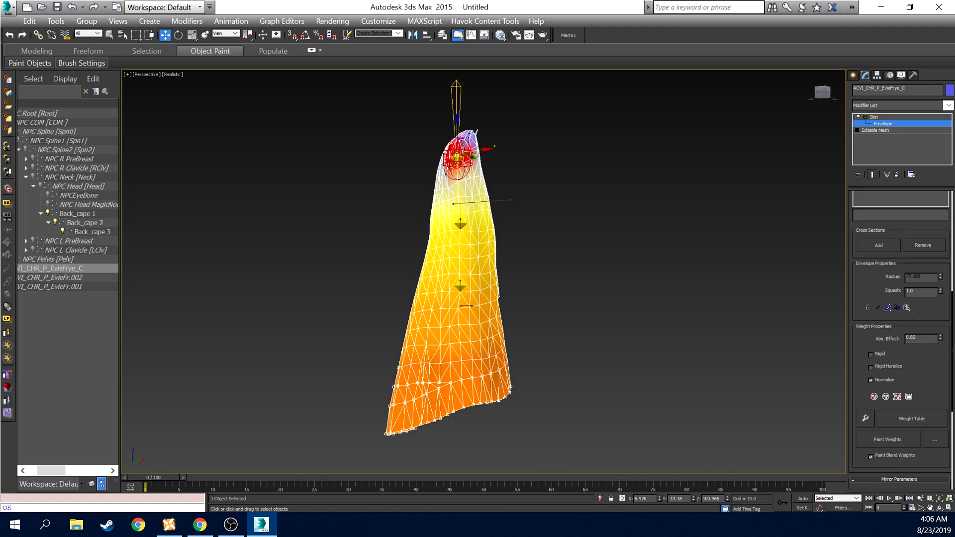
{"action": "left_click", "coordinate": [941, 336]}
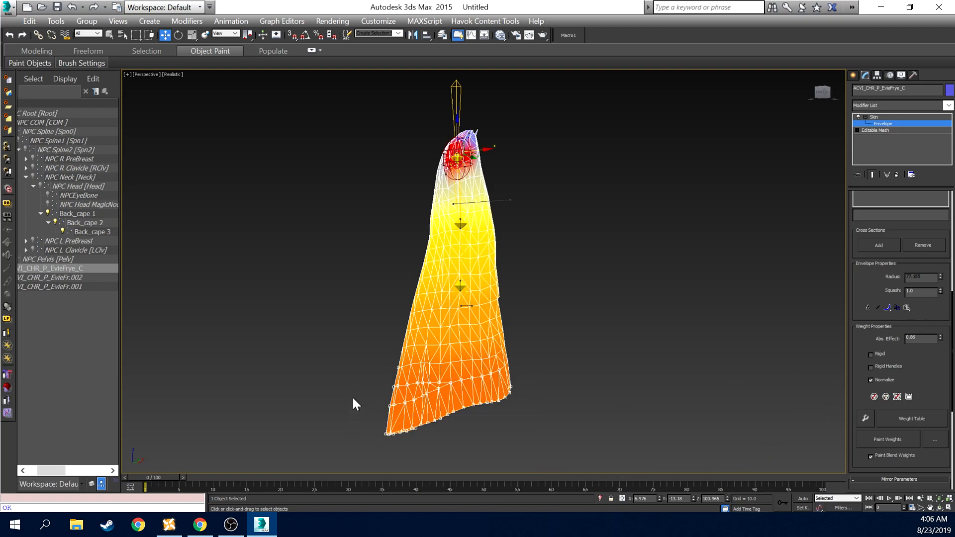
Narrow the hem selection to the lowest vertex rows of the cape and set their absolute effect to 0.92
{"action": "left_click_drag", "start_coordinate": [343, 376], "coordinate": [446, 438]}
{"action": "left_click_drag", "start_coordinate": [541, 470], "coordinate": [567, 475]}
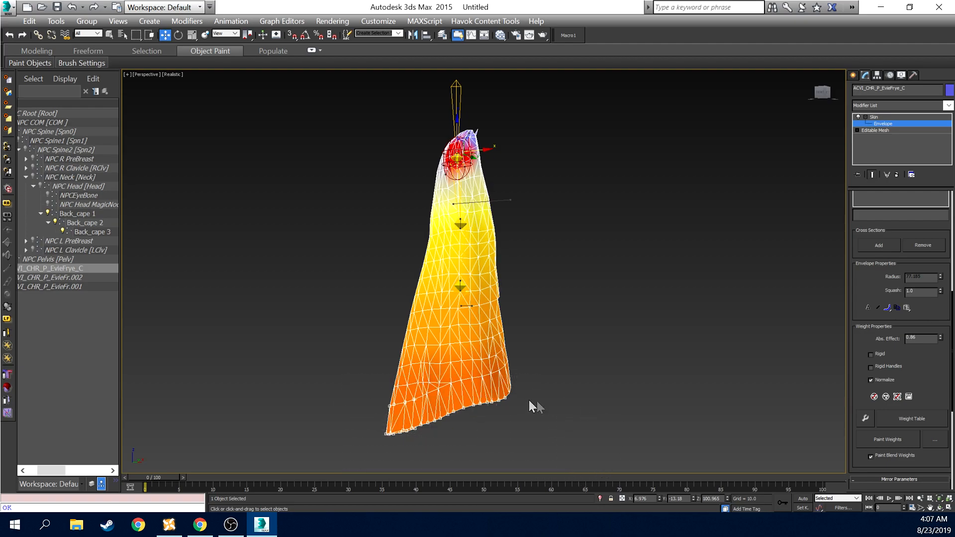
{"action": "left_click_drag", "start_coordinate": [549, 427], "coordinate": [550, 427]}
{"action": "left_click", "coordinate": [941, 337]}
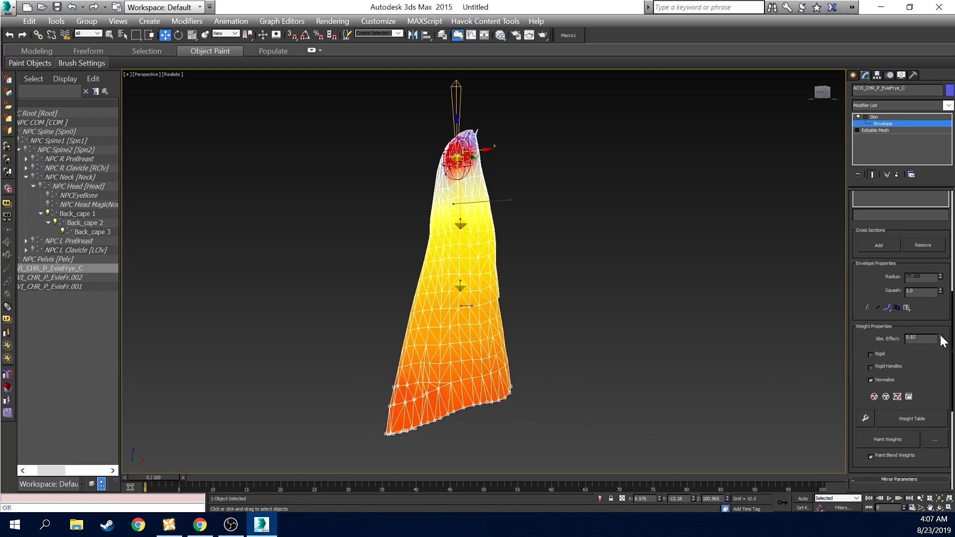
{"action": "left_click", "coordinate": [940, 340]}
{"action": "left_click", "coordinate": [940, 340]}
{"action": "left_click", "coordinate": [940, 336]}
Leave envelope editing, select the Back_cape 1 bone and rotate it slightly to test how the cape deforms
{"action": "mouse_move", "coordinate": [822, 93]}
{"action": "left_mouse_down"}
{"action": "mouse_move", "coordinate": [832, 101]}
{"action": "mouse_move", "coordinate": [819, 97]}
{"action": "left_mouse_up"}
{"action": "left_click", "coordinate": [854, 75]}
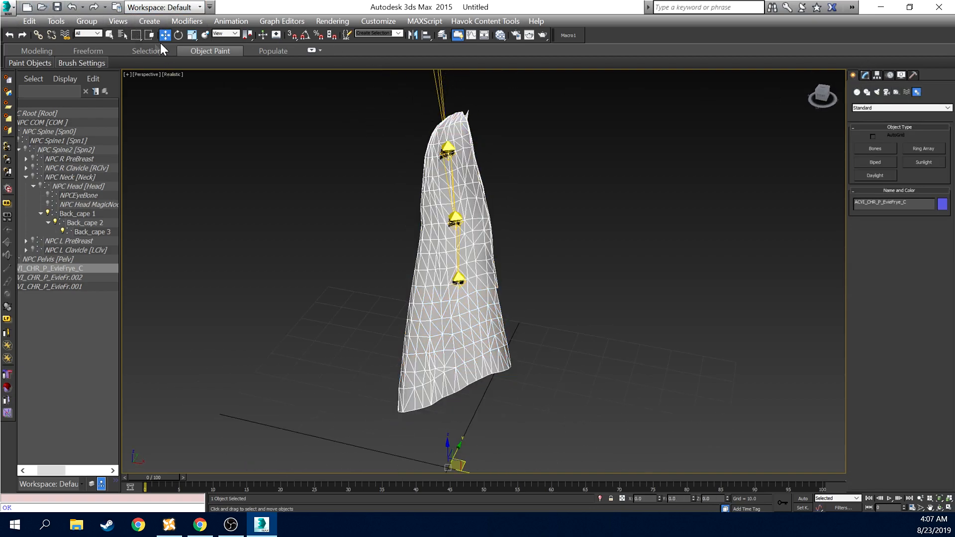
{"action": "left_click", "coordinate": [110, 34]}
{"action": "left_click", "coordinate": [448, 148]}
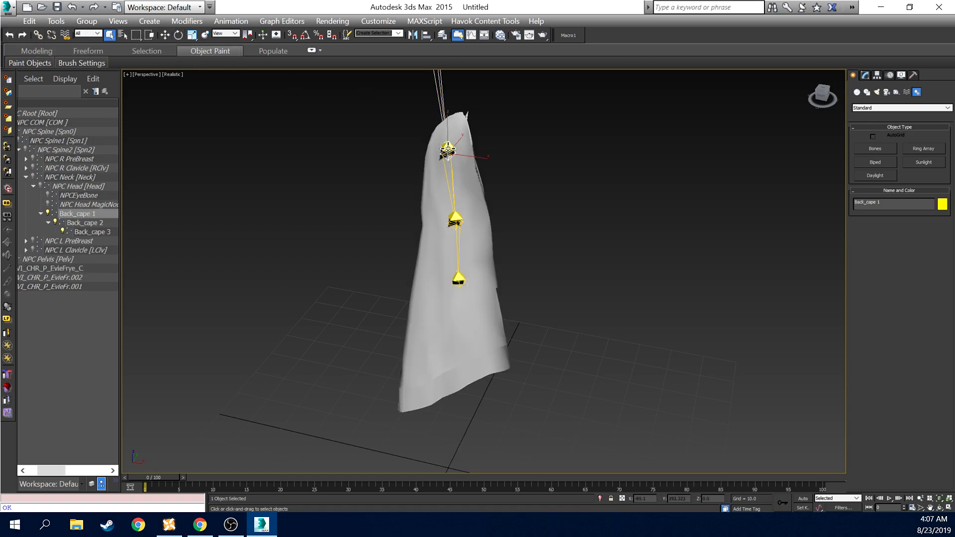
{"action": "right_click", "coordinate": [448, 149]}
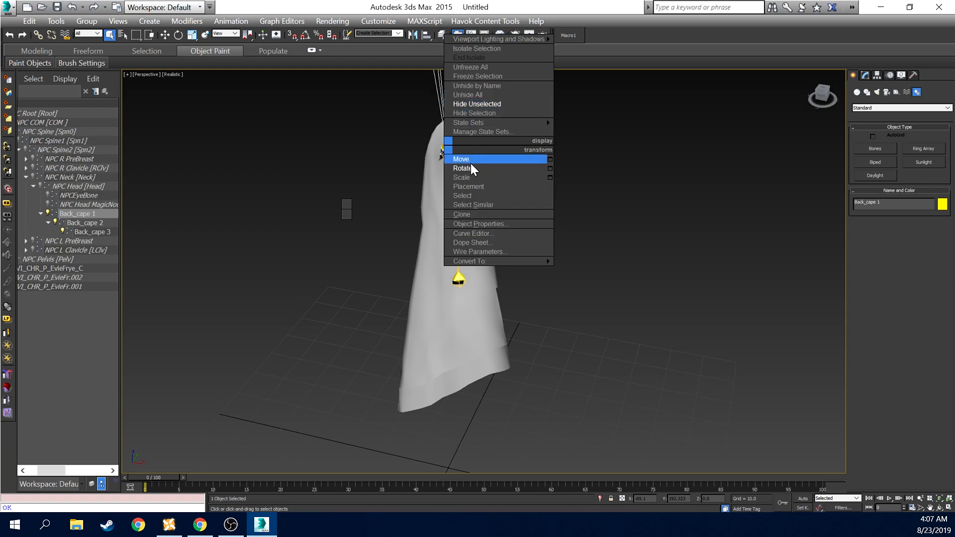
{"action": "left_click", "coordinate": [471, 159]}
{"action": "left_click_drag", "start_coordinate": [824, 98], "coordinate": [856, 99]}
{"action": "mouse_move", "coordinate": [455, 145]}
{"action": "left_mouse_down"}
{"action": "mouse_move", "coordinate": [488, 182]}
{"action": "mouse_move", "coordinate": [471, 144]}
{"action": "mouse_move", "coordinate": [441, 149]}
{"action": "mouse_move", "coordinate": [441, 136]}
{"action": "mouse_move", "coordinate": [488, 127]}
{"action": "mouse_move", "coordinate": [418, 136]}
{"action": "mouse_move", "coordinate": [478, 142]}
{"action": "mouse_move", "coordinate": [420, 144]}
{"action": "mouse_move", "coordinate": [471, 140]}
{"action": "mouse_move", "coordinate": [450, 141]}
{"action": "left_mouse_up"}
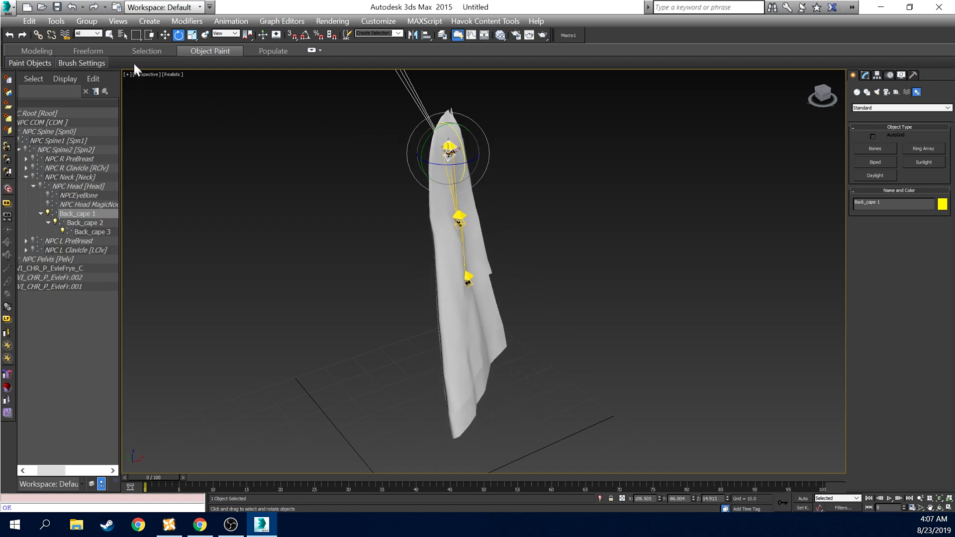
Undo the slight test rotation of the Back_cape 1 bone
{"action": "left_click", "coordinate": [71, 7]}
{"action": "left_click", "coordinate": [71, 7]}
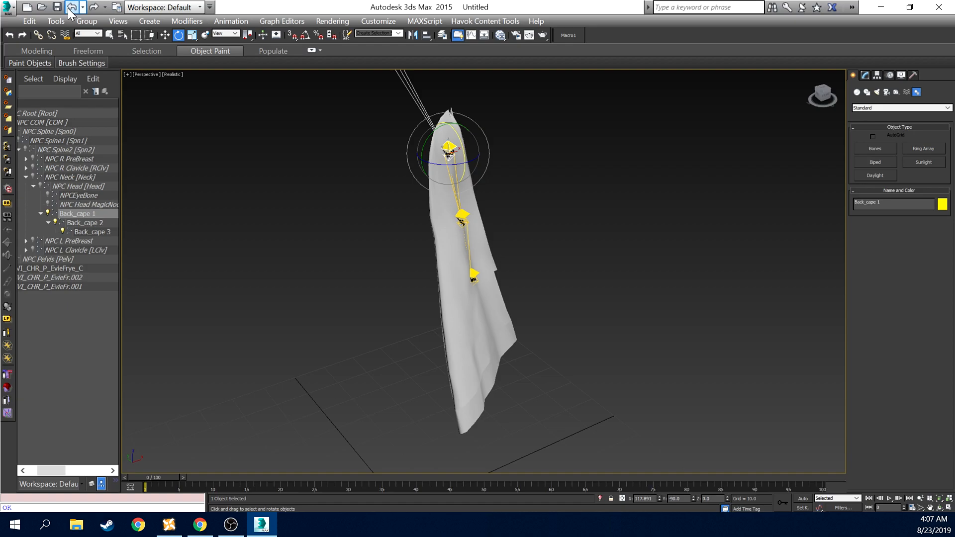
{"action": "left_click", "coordinate": [71, 7]}
Swing the Back_cape 1 bone far away from its rest pose and inspect the cape's deformation from several angles
{"action": "left_click", "coordinate": [448, 147]}
{"action": "left_click_drag", "start_coordinate": [450, 146], "coordinate": [435, 110]}
{"action": "left_click_drag", "start_coordinate": [825, 95], "coordinate": [744, 82]}
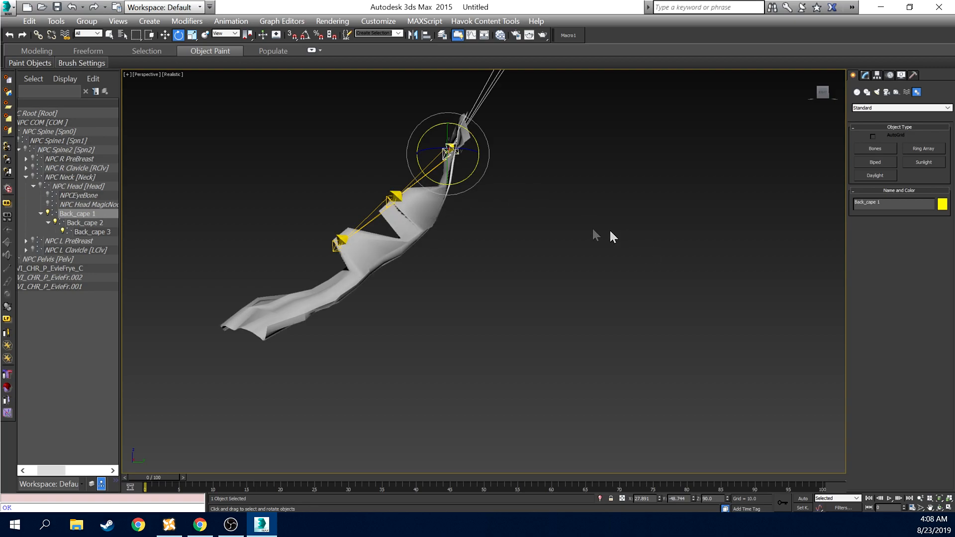
{"action": "left_click", "coordinate": [820, 97]}
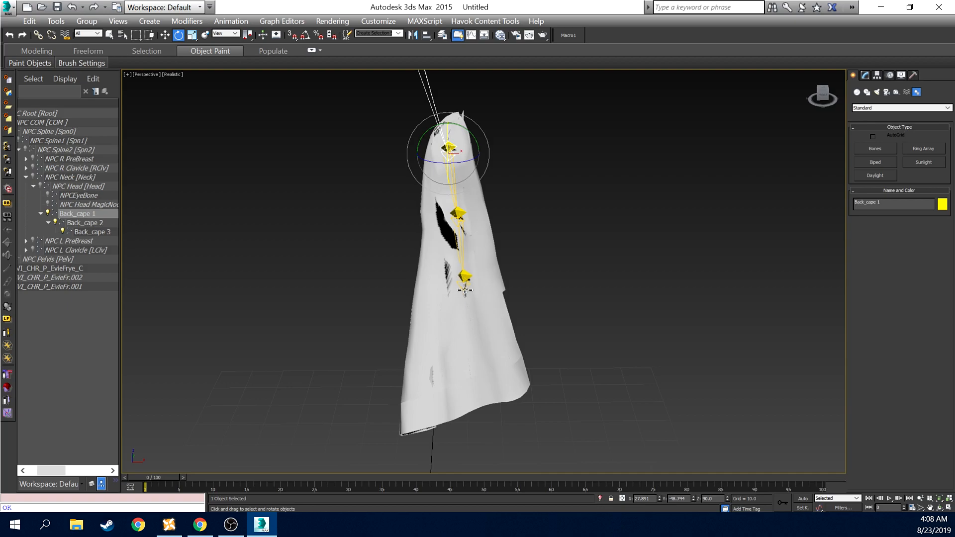
{"action": "mouse_move", "coordinate": [822, 98]}
{"action": "left_mouse_down"}
{"action": "mouse_move", "coordinate": [859, 109]}
{"action": "mouse_move", "coordinate": [808, 112]}
{"action": "mouse_move", "coordinate": [850, 109]}
{"action": "mouse_move", "coordinate": [793, 101]}
{"action": "mouse_move", "coordinate": [835, 102]}
{"action": "left_mouse_up"}
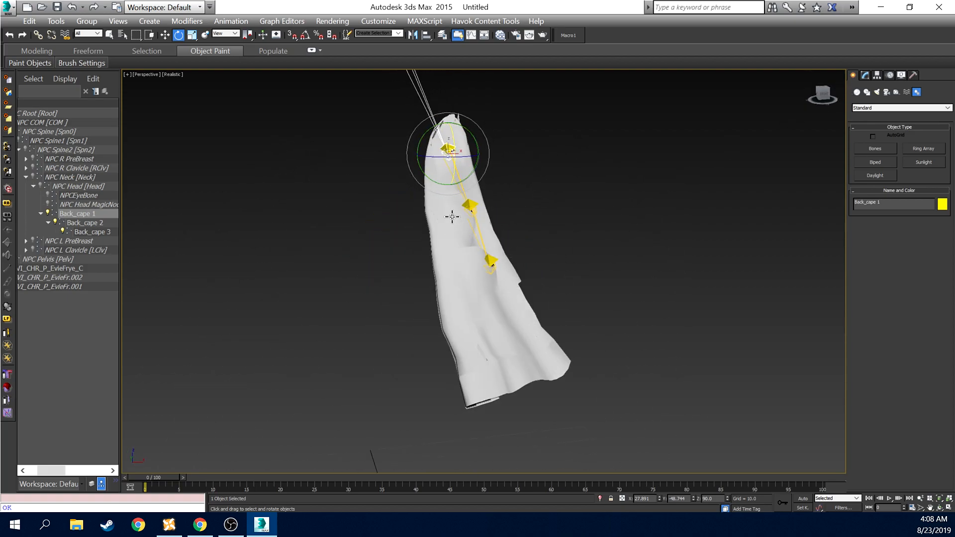
{"action": "mouse_move", "coordinate": [828, 102]}
{"action": "left_mouse_down"}
{"action": "mouse_move", "coordinate": [807, 102]}
{"action": "mouse_move", "coordinate": [827, 102]}
{"action": "left_mouse_up"}
Undo the large test rotation and bone selection so that the cape mesh is selected in its rest pose
{"action": "left_click", "coordinate": [72, 7]}
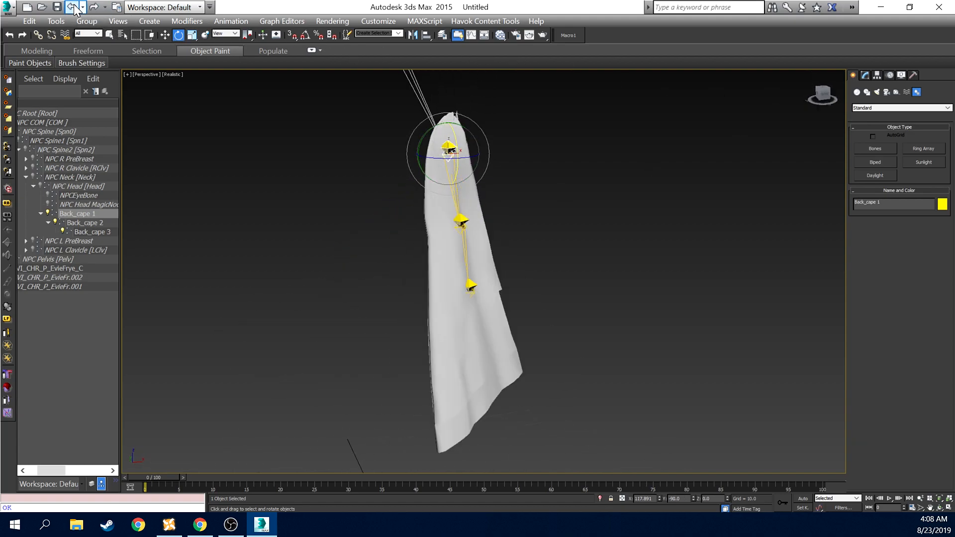
{"action": "left_click", "coordinate": [72, 8]}
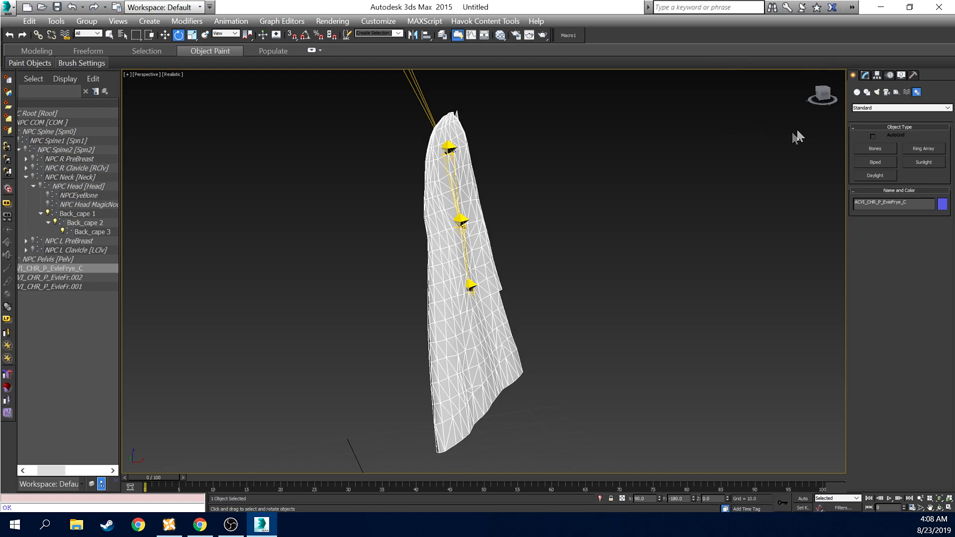
{"action": "left_click_drag", "start_coordinate": [822, 98], "coordinate": [771, 112]}
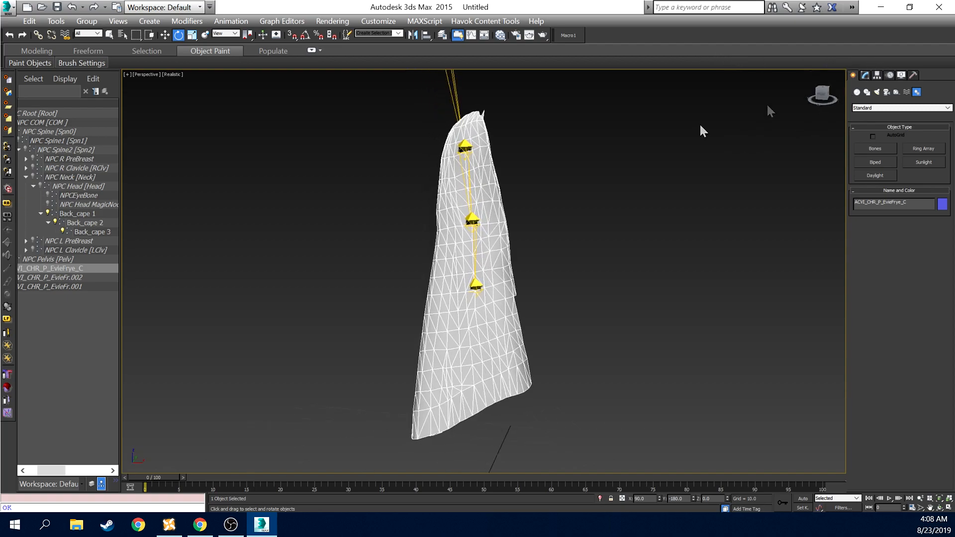
Resume envelope editing in the cape mesh's Skin modifier and choose Back_cape 2 as the bone to weight
{"action": "left_click", "coordinate": [470, 220]}
{"action": "left_click", "coordinate": [110, 34]}
{"action": "left_click", "coordinate": [494, 257]}
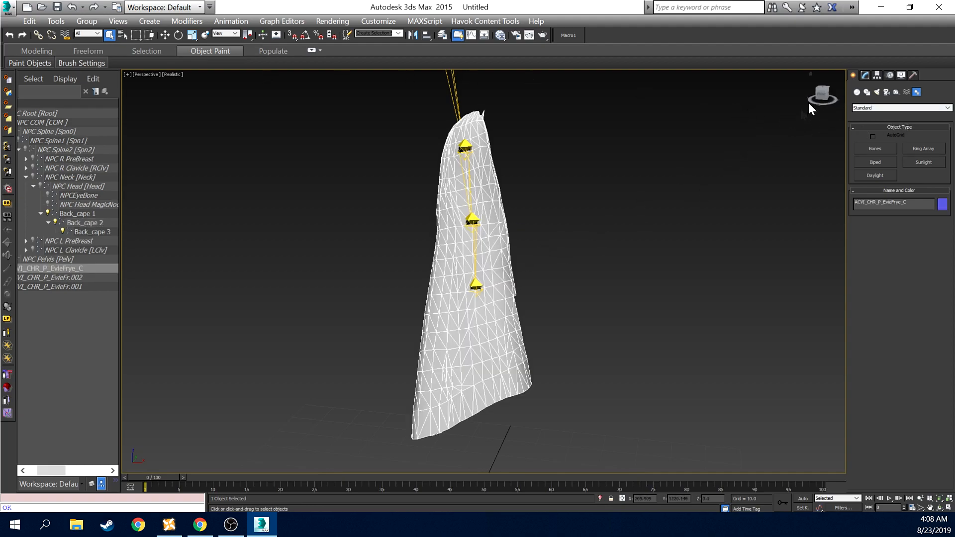
{"action": "left_click", "coordinate": [865, 77]}
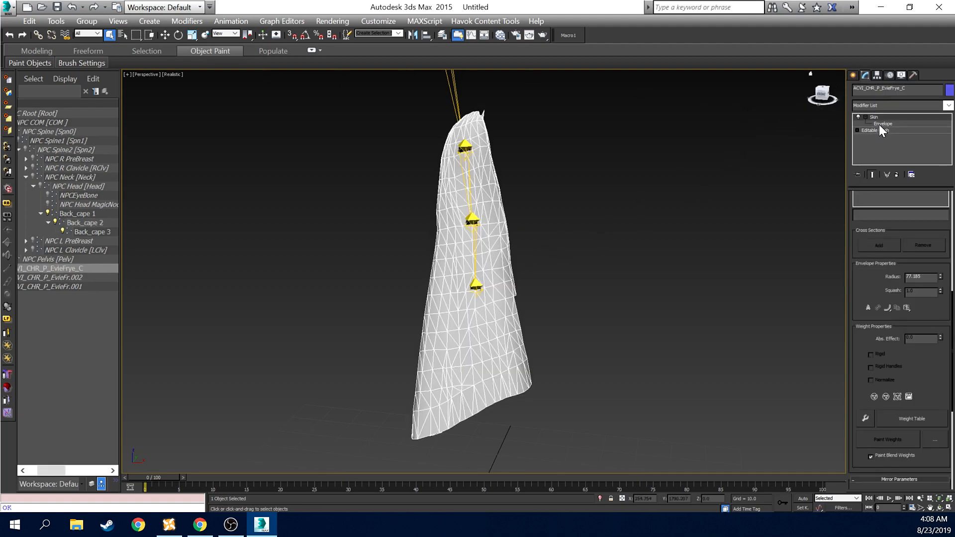
{"action": "left_click", "coordinate": [879, 124]}
{"action": "left_click_drag", "start_coordinate": [819, 97], "coordinate": [818, 98]}
{"action": "middle_click_drag", "start_coordinate": [537, 279], "coordinate": [403, 276], "text": "alt"}
{"action": "left_click_drag", "start_coordinate": [802, 98], "coordinate": [823, 99]}
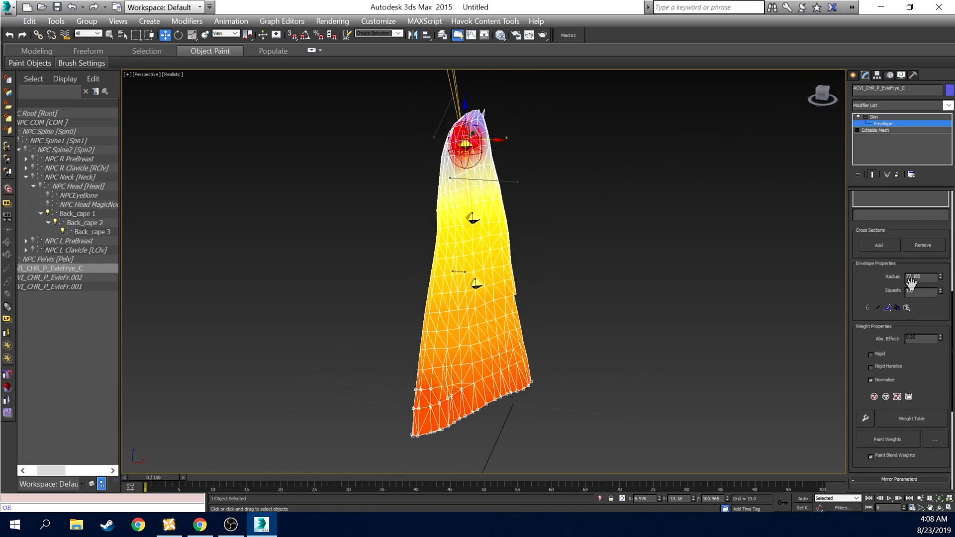
{"action": "left_click", "coordinate": [871, 201]}
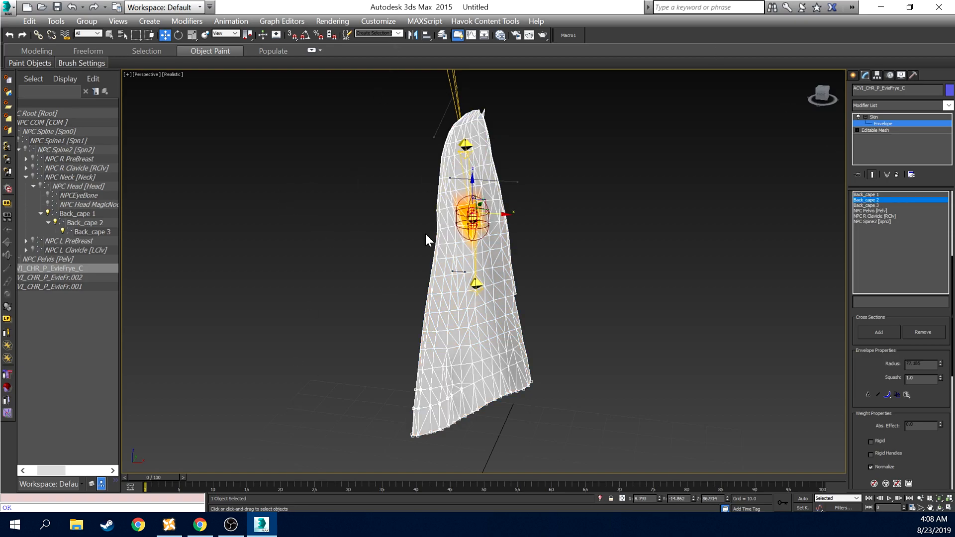
Select the vertices from just below the Back_cape 2 bone down to the hem and set their absolute effect to 0.08
{"action": "left_click_drag", "start_coordinate": [822, 100], "coordinate": [827, 100]}
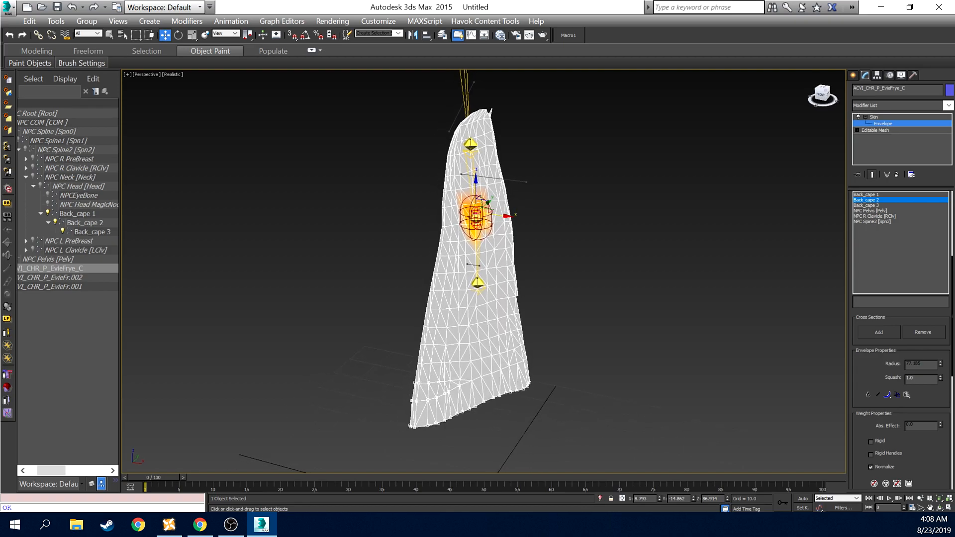
{"action": "left_click", "coordinate": [352, 275]}
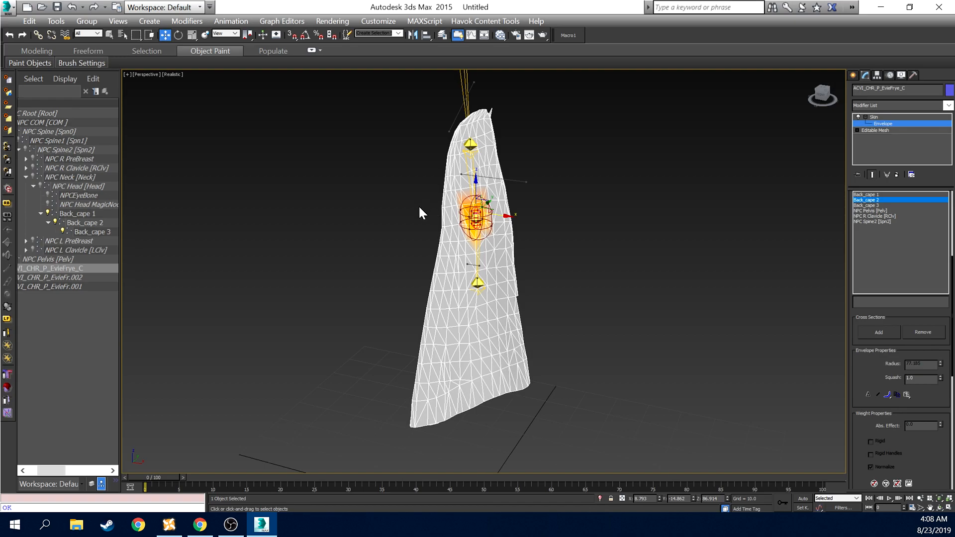
{"action": "left_click_drag", "start_coordinate": [410, 216], "coordinate": [528, 276]}
{"action": "left_click_drag", "start_coordinate": [554, 453], "coordinate": [557, 466]}
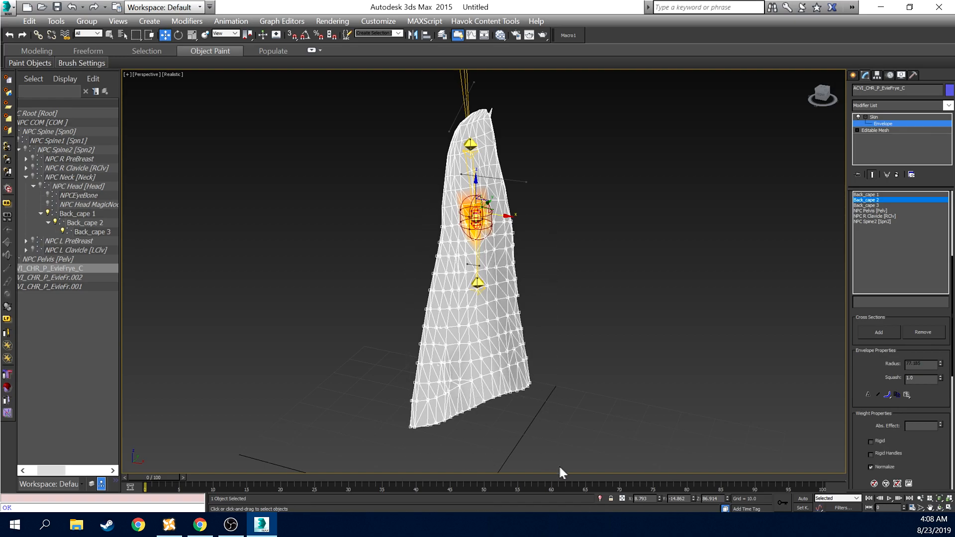
{"action": "left_click_drag", "start_coordinate": [391, 213], "coordinate": [534, 329]}
{"action": "left_click_drag", "start_coordinate": [940, 424], "coordinate": [941, 426]}
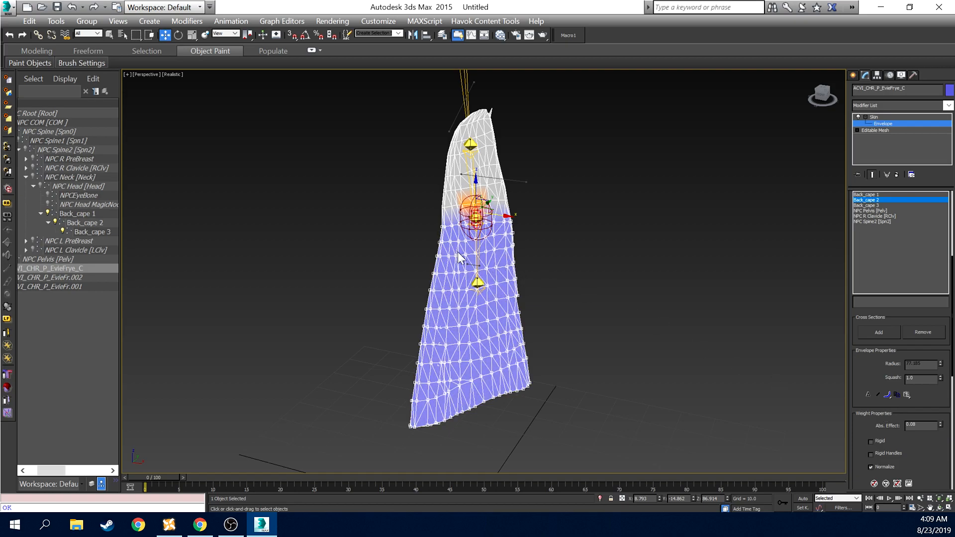
Drop the top row from the selection and set the remaining vertices' absolute effect for Back_cape 2 to 0.18
{"action": "left_click_drag", "start_coordinate": [411, 230], "coordinate": [520, 312]}
{"action": "left_click_drag", "start_coordinate": [541, 393], "coordinate": [554, 443]}
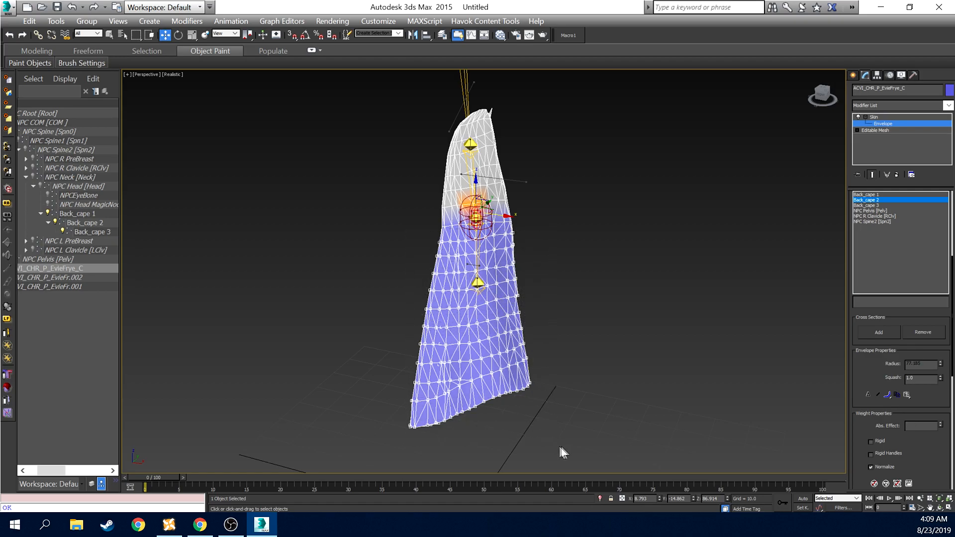
{"action": "left_click_drag", "start_coordinate": [940, 427], "coordinate": [942, 427]}
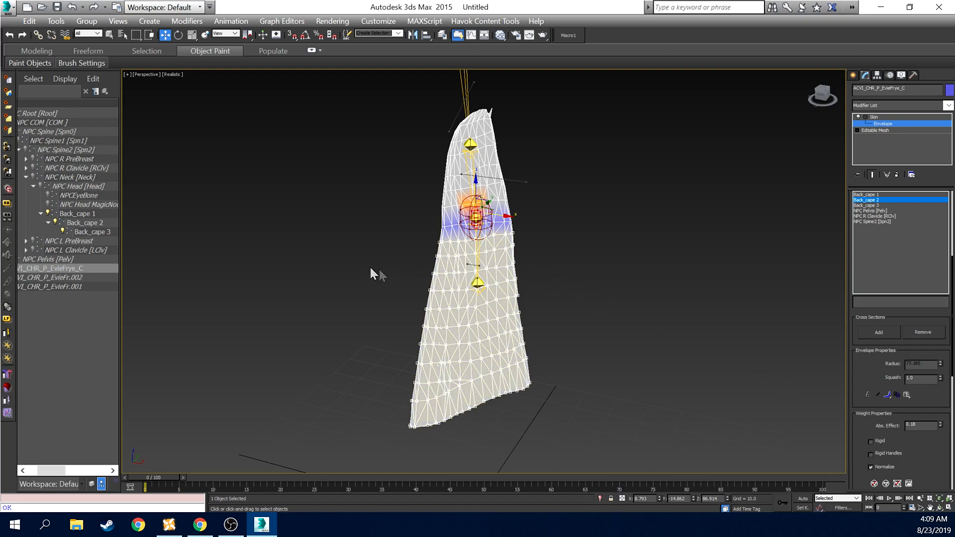
{"action": "left_click_drag", "start_coordinate": [517, 352], "coordinate": [517, 351]}
{"action": "left_click_drag", "start_coordinate": [502, 280], "coordinate": [541, 303]}
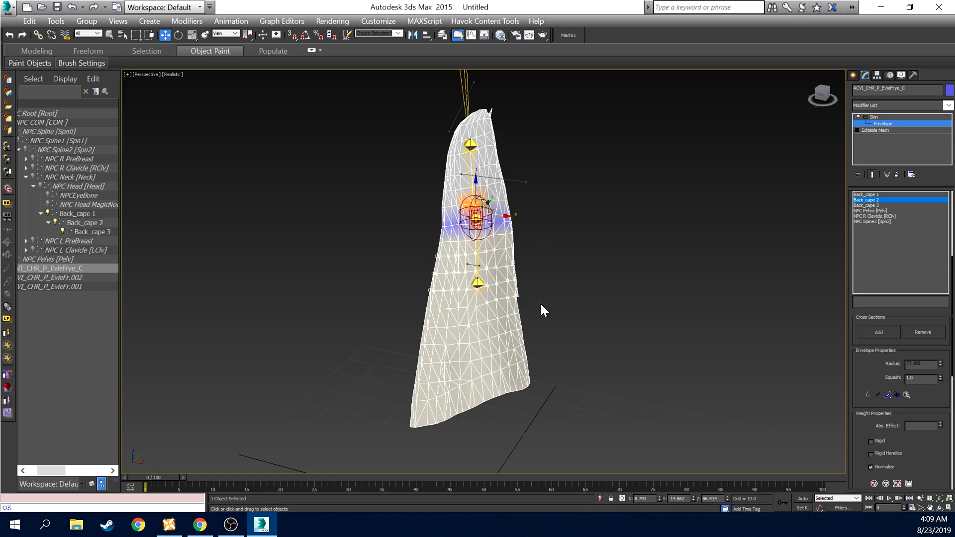
{"action": "left_click_drag", "start_coordinate": [427, 244], "coordinate": [508, 297]}
{"action": "left_click_drag", "start_coordinate": [545, 402], "coordinate": [545, 401]}
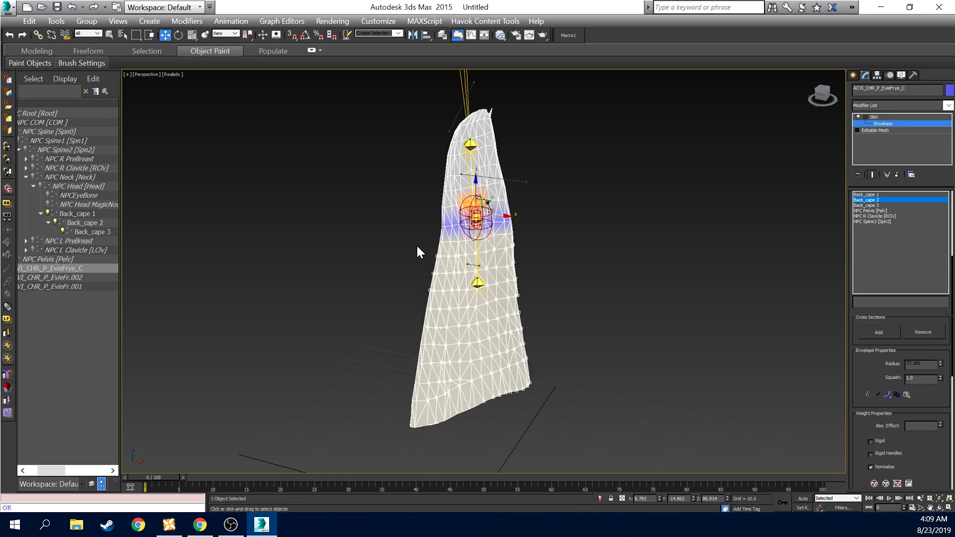
{"action": "left_click_drag", "start_coordinate": [405, 240], "coordinate": [451, 299]}
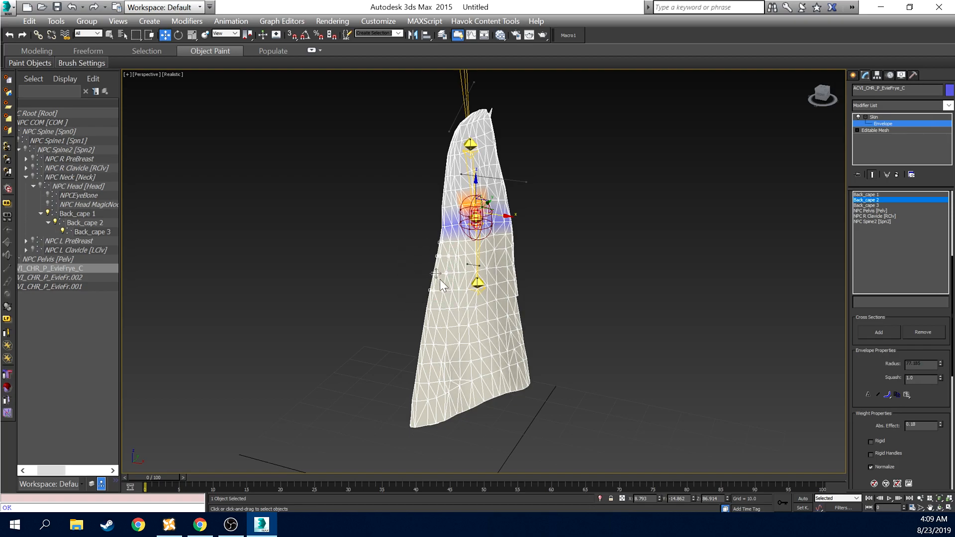
{"action": "left_click_drag", "start_coordinate": [419, 243], "coordinate": [539, 436]}
{"action": "left_click_drag", "start_coordinate": [823, 100], "coordinate": [823, 93]}
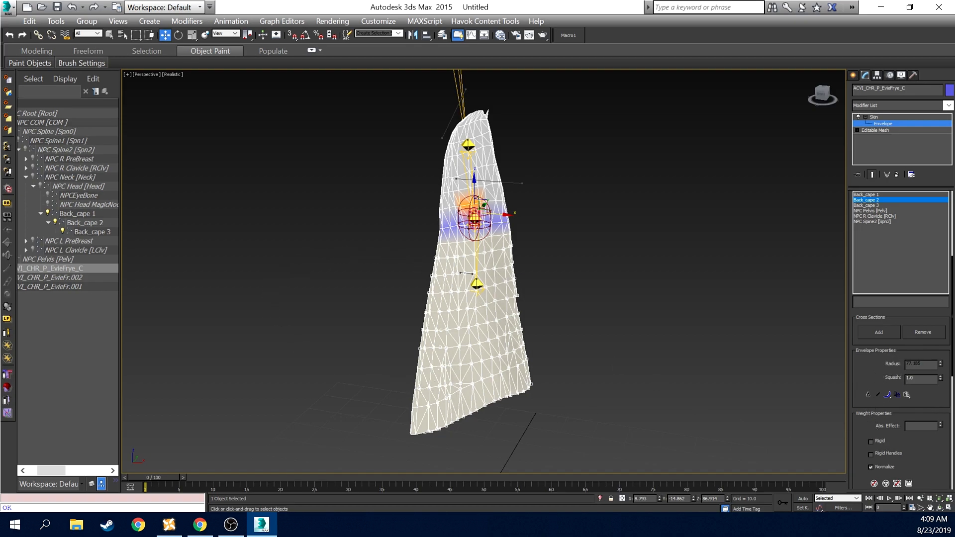
{"action": "left_click_drag", "start_coordinate": [394, 254], "coordinate": [547, 425]}
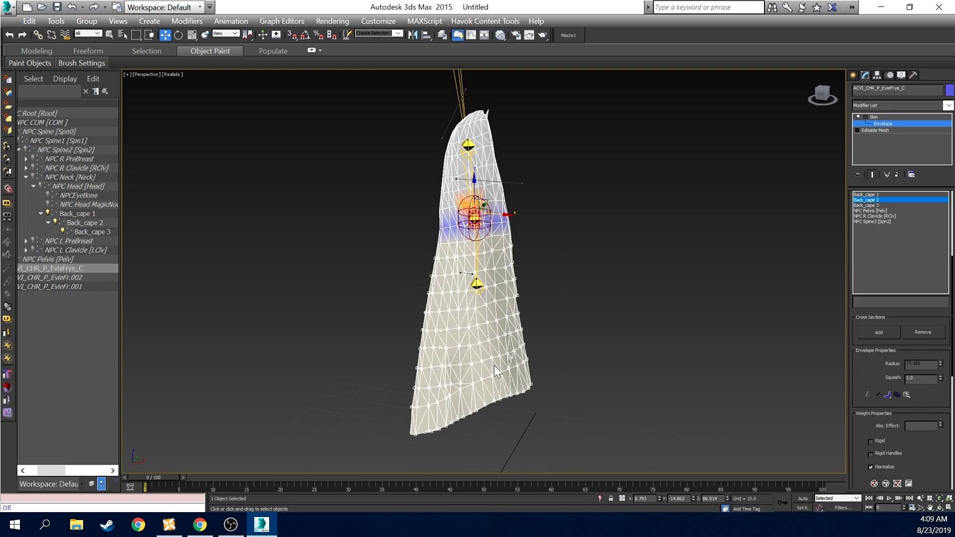
Select the vertices from the next row down to the hem and set their absolute effect for Back_cape 2 to 0.22
{"action": "scroll", "coordinate": [655, 265], "scroll_direction": "down", "scroll_amount": 4}
{"action": "scroll", "coordinate": [654, 265], "scroll_direction": "up", "scroll_amount": 4}
{"action": "middle_click_drag", "start_coordinate": [647, 282], "coordinate": [646, 253]}
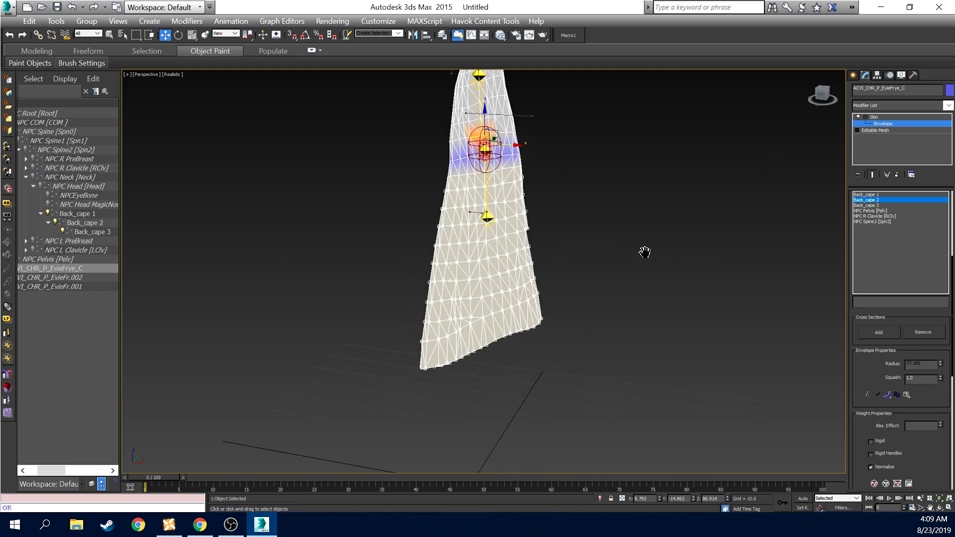
{"action": "left_click_drag", "start_coordinate": [397, 190], "coordinate": [545, 314]}
{"action": "left_click_drag", "start_coordinate": [434, 179], "coordinate": [576, 335]}
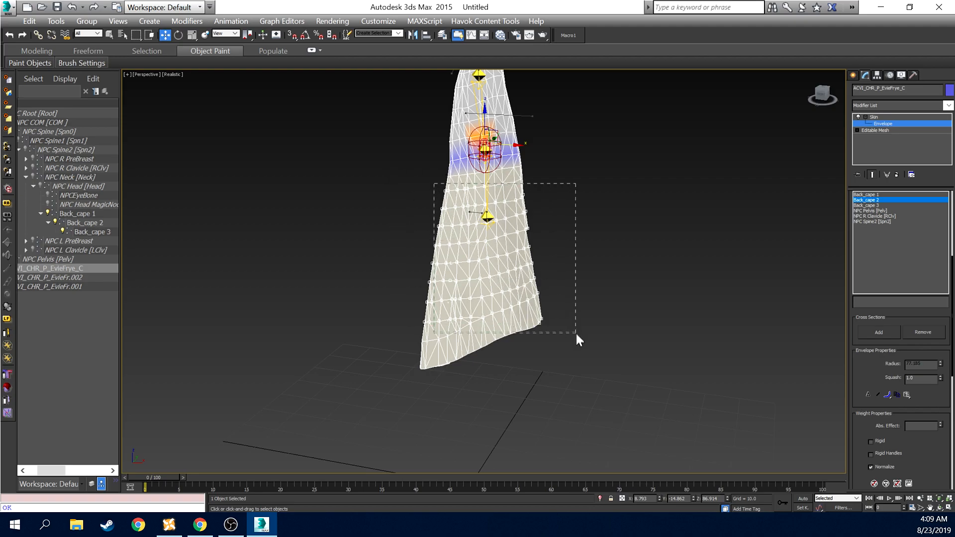
{"action": "left_click_drag", "start_coordinate": [434, 176], "coordinate": [534, 321]}
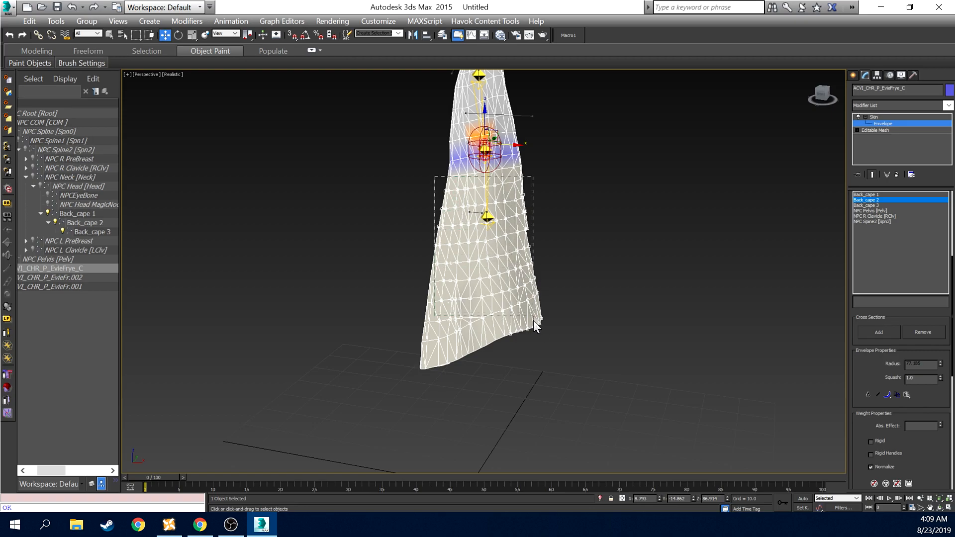
{"action": "left_click_drag", "start_coordinate": [425, 186], "coordinate": [541, 364]}
{"action": "left_click_drag", "start_coordinate": [550, 377], "coordinate": [551, 380]}
{"action": "left_click_drag", "start_coordinate": [402, 180], "coordinate": [570, 371]}
{"action": "left_click", "coordinate": [940, 424]}
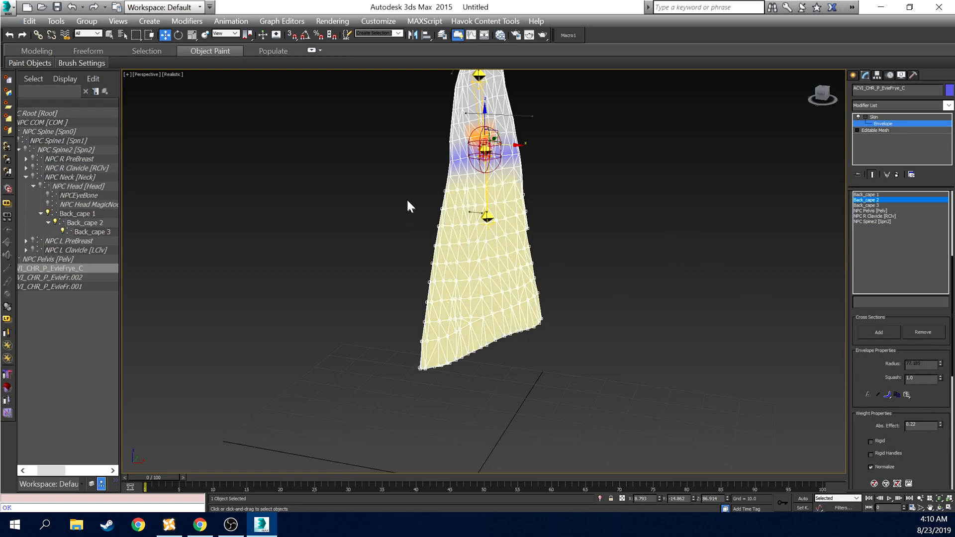
Exclude one more upper row and raise the absolute effect of the vertices below it to 0.3
{"action": "left_click_drag", "start_coordinate": [399, 197], "coordinate": [597, 407]}
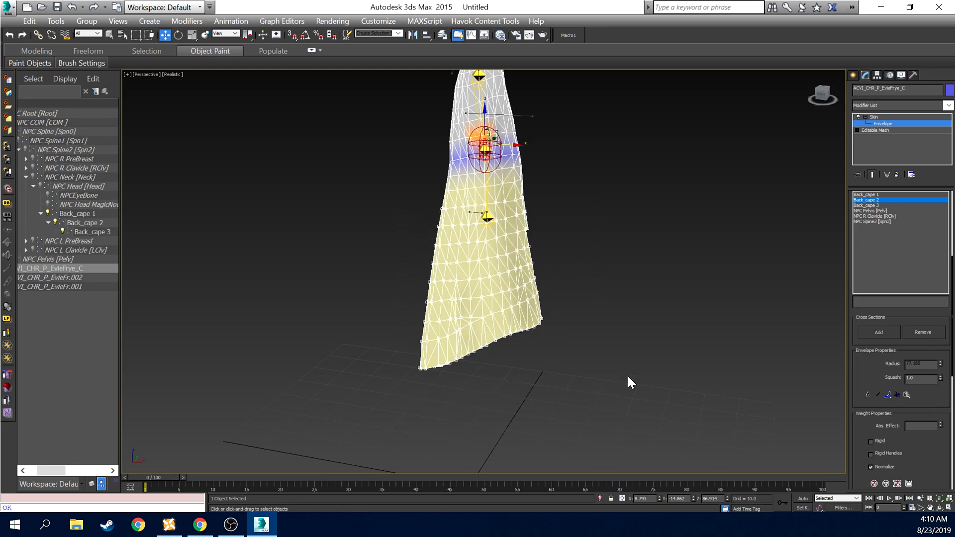
{"action": "left_click", "coordinate": [941, 424]}
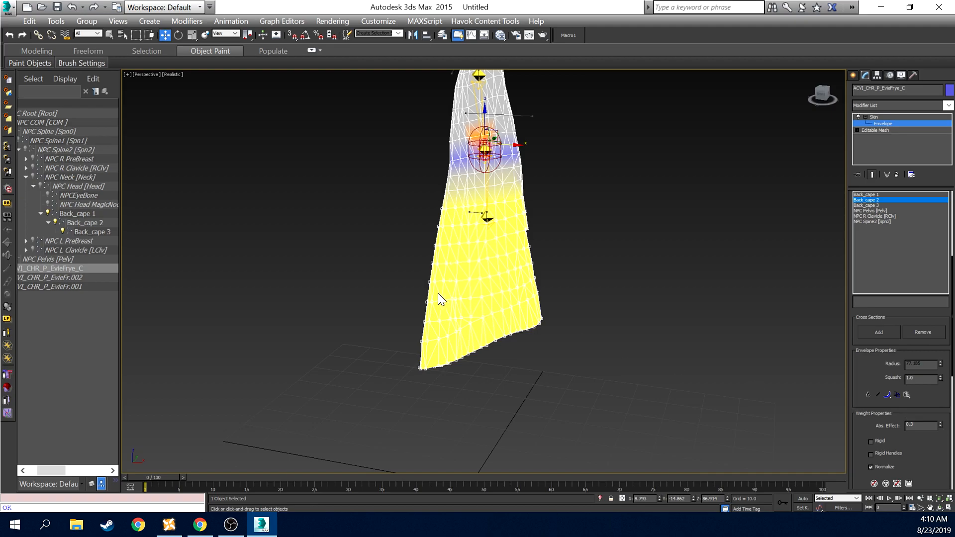
Reselect the cape vertices from one row lower down to the hem and set their absolute effect for Back_cape 2 to 0.34
{"action": "left_click_drag", "start_coordinate": [400, 217], "coordinate": [564, 399]}
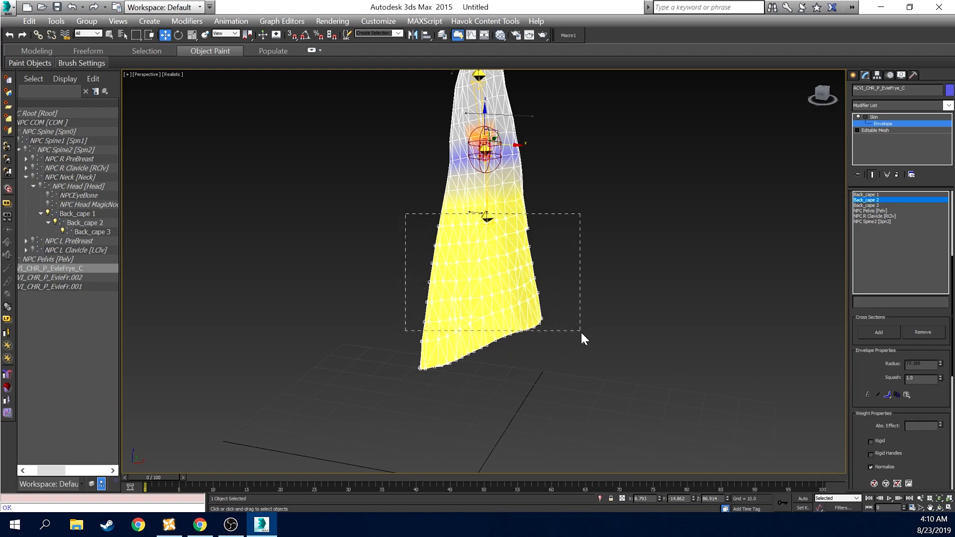
{"action": "left_click_drag", "start_coordinate": [581, 330], "coordinate": [608, 373]}
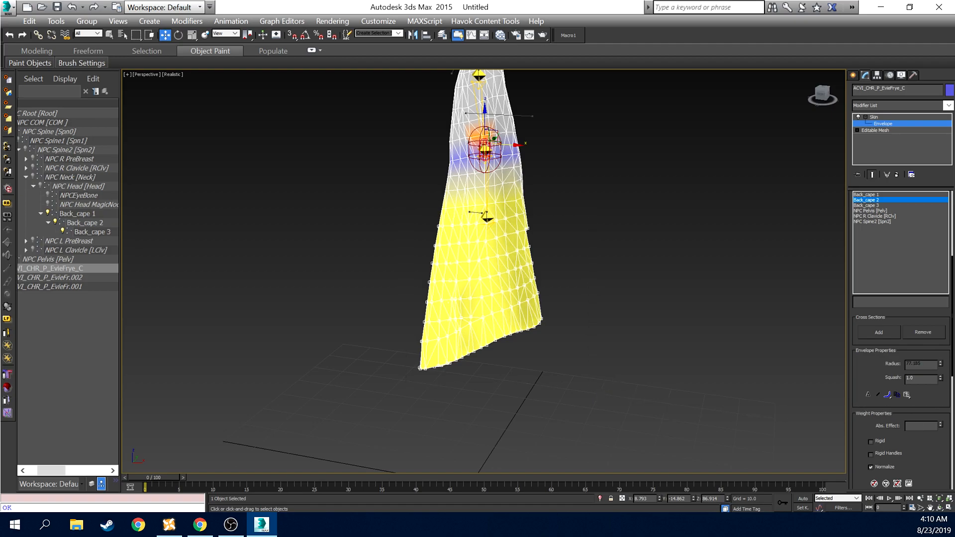
{"action": "left_click", "coordinate": [941, 426]}
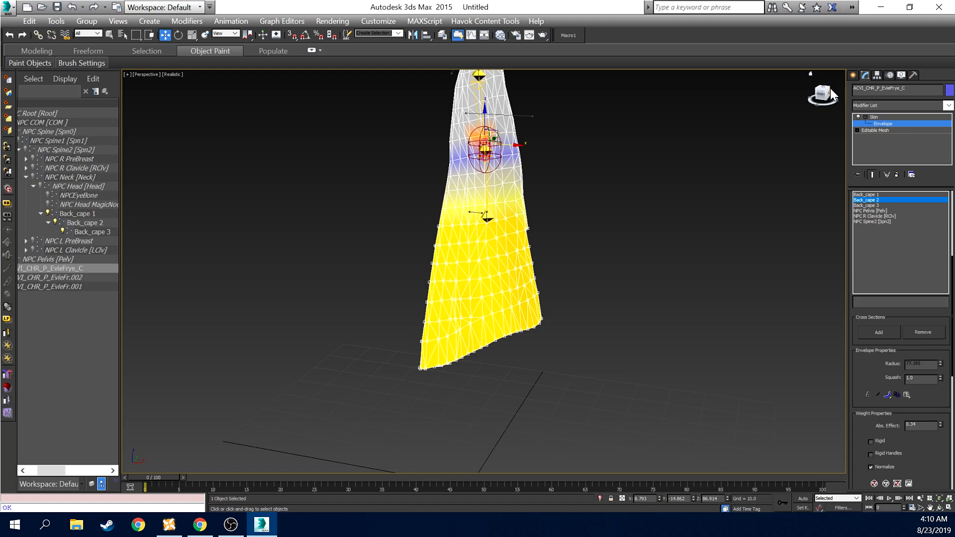
Exclude another upper row from the selection and raise the remaining vertices' absolute effect for Back_cape 2 to 0.48
{"action": "left_click_drag", "start_coordinate": [826, 96], "coordinate": [815, 97]}
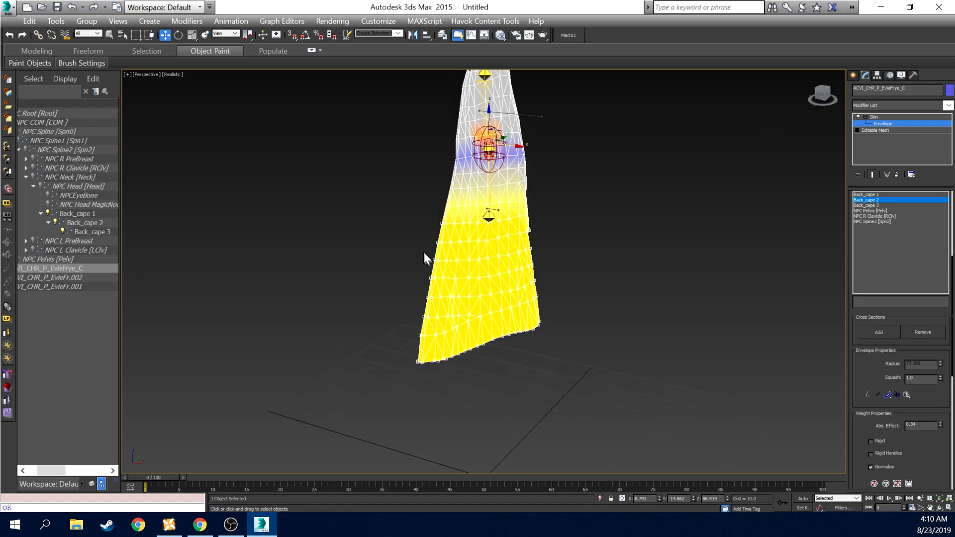
{"action": "left_click_drag", "start_coordinate": [416, 245], "coordinate": [565, 381]}
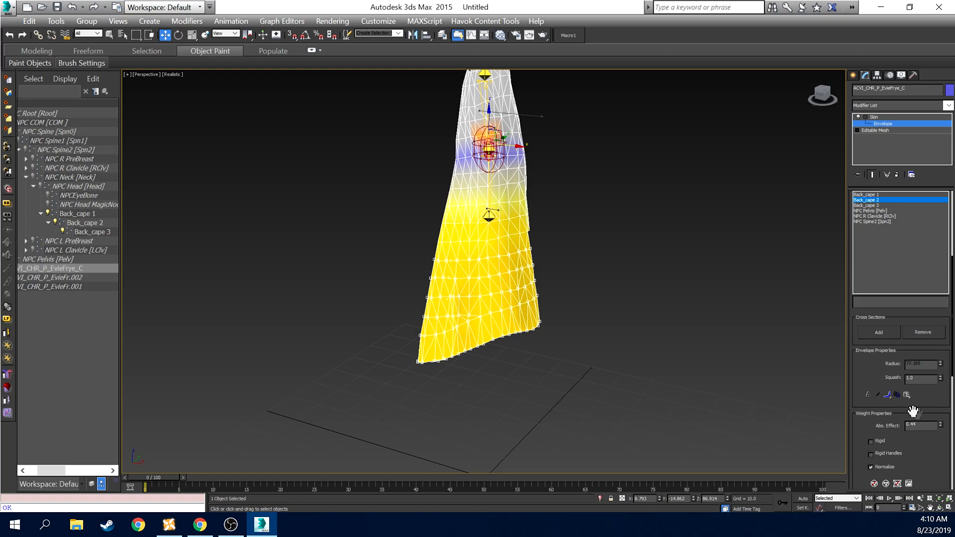
{"action": "left_click", "coordinate": [940, 423]}
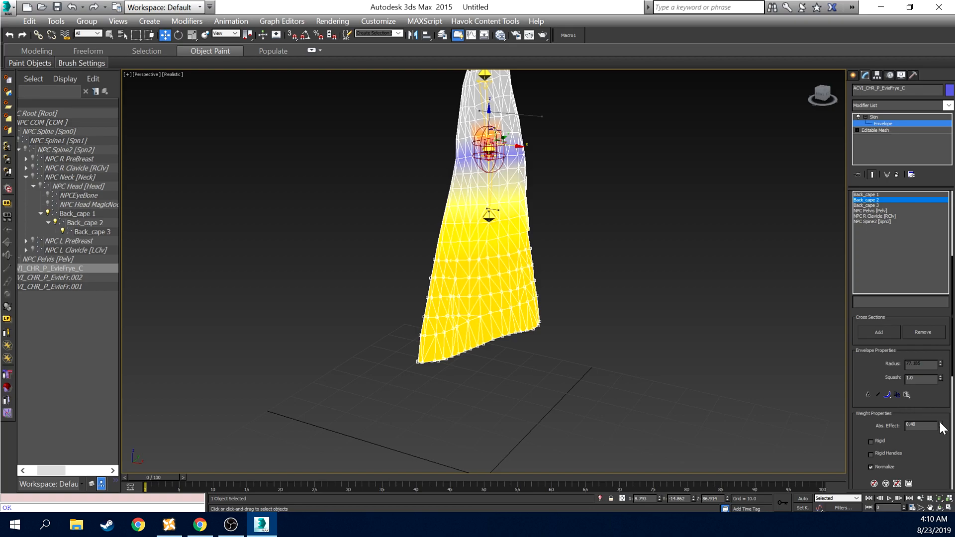
Select the vertices from the next row down to the hem and set their absolute effect for Back_cape 2 to 0.56
{"action": "left_click_drag", "start_coordinate": [402, 269], "coordinate": [485, 319]}
{"action": "left_click_drag", "start_coordinate": [435, 283], "coordinate": [551, 414]}
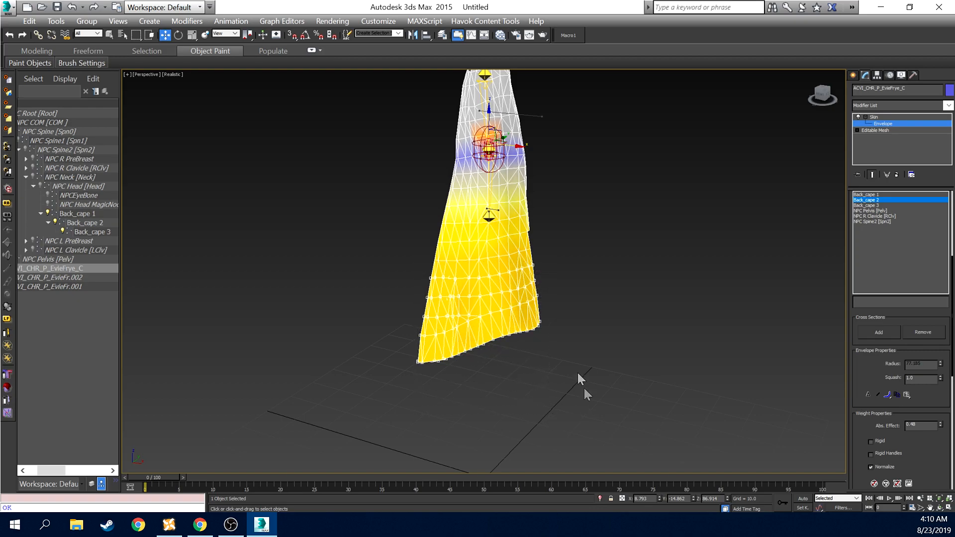
{"action": "left_click", "coordinate": [941, 424]}
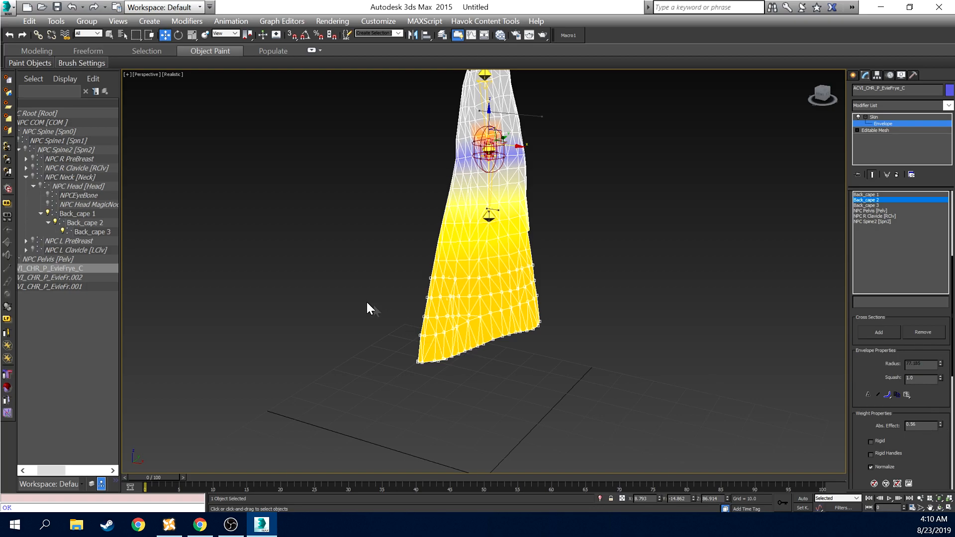
Narrow the selection by one more row and set the absolute effect of the vertices down to the hem to 0.7
{"action": "mouse_move", "coordinate": [411, 307]}
{"action": "left_mouse_down"}
{"action": "mouse_move", "coordinate": [403, 290]}
{"action": "mouse_move", "coordinate": [413, 302]}
{"action": "left_mouse_up"}
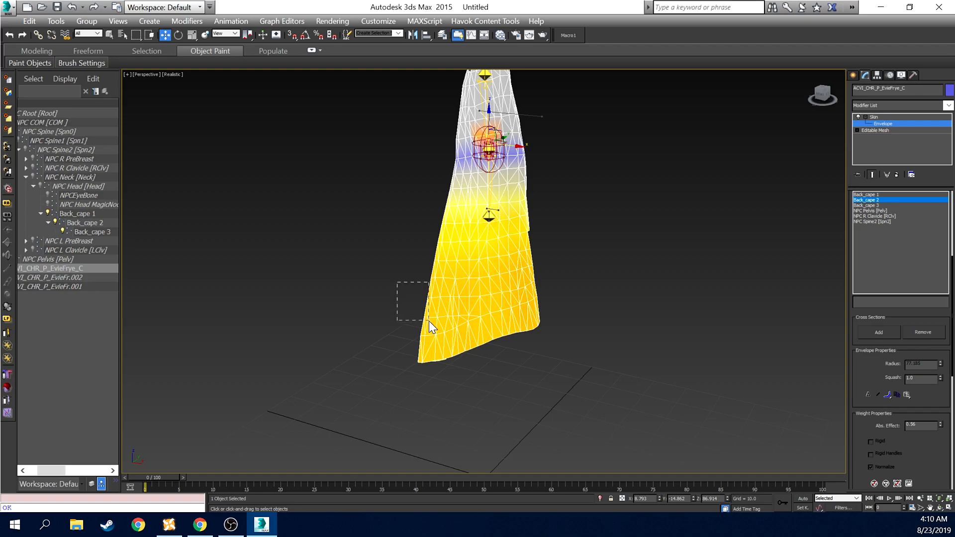
{"action": "left_click_drag", "start_coordinate": [558, 399], "coordinate": [559, 400]}
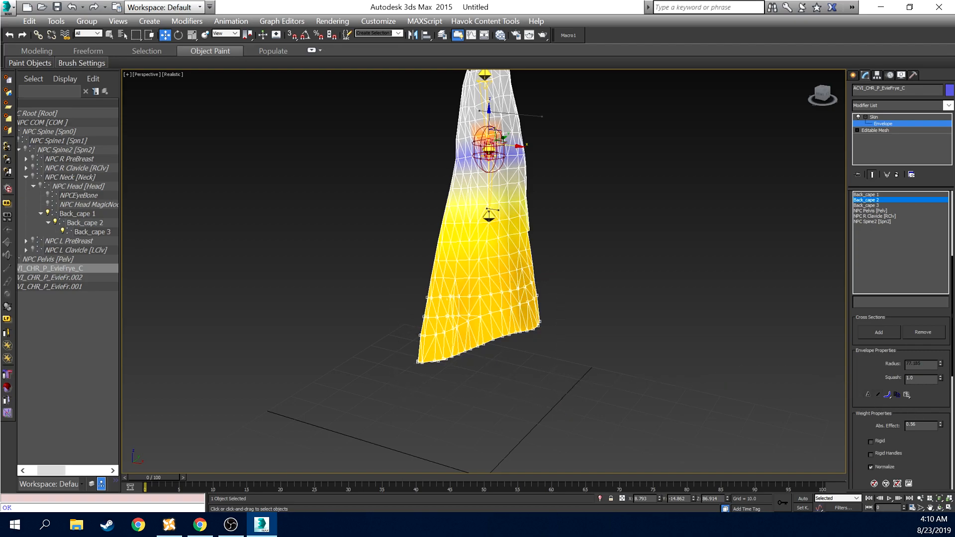
{"action": "left_click", "coordinate": [940, 423]}
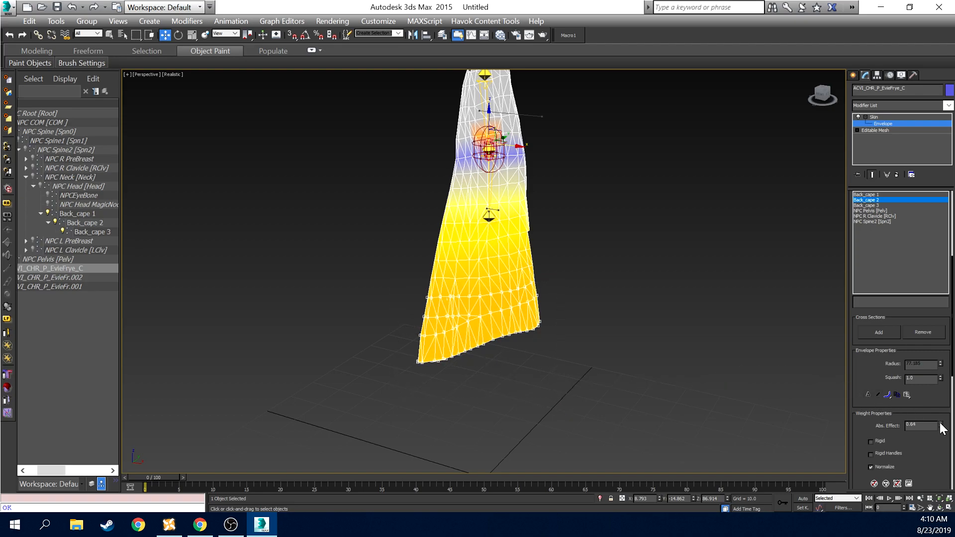
{"action": "left_click", "coordinate": [940, 424]}
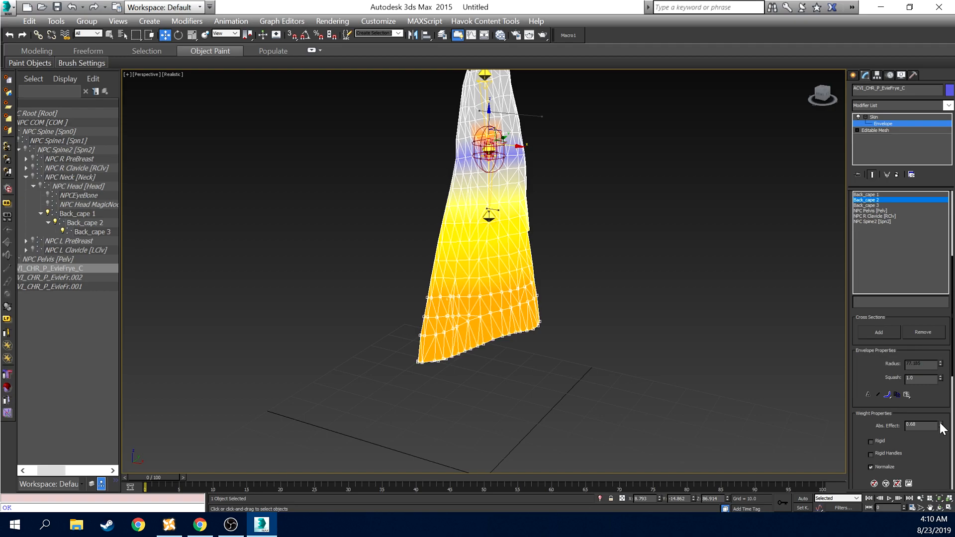
Select only the lower rows above the hem together with the hem and set their absolute effect for Back_cape 2 to 0.8
{"action": "left_click_drag", "start_coordinate": [396, 307], "coordinate": [562, 387]}
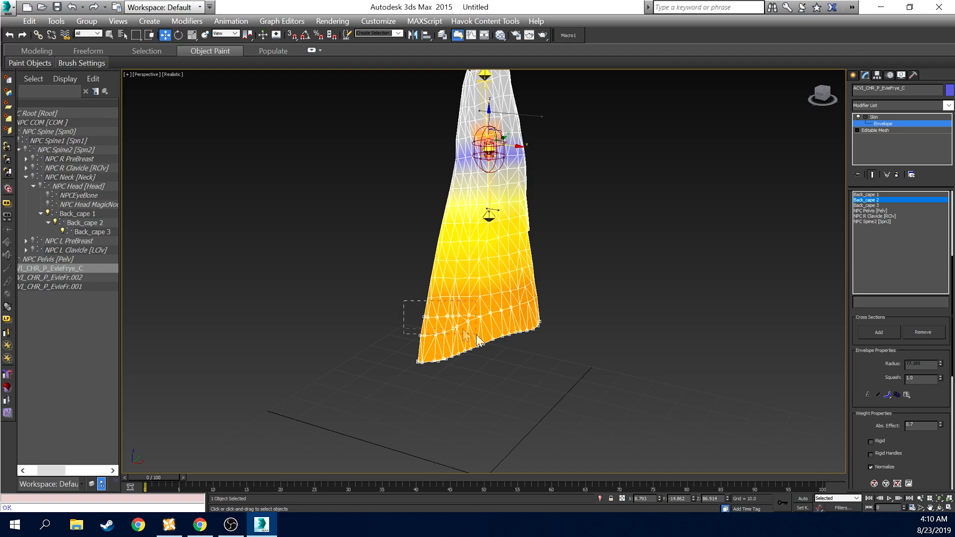
{"action": "left_click_drag", "start_coordinate": [583, 394], "coordinate": [583, 394]}
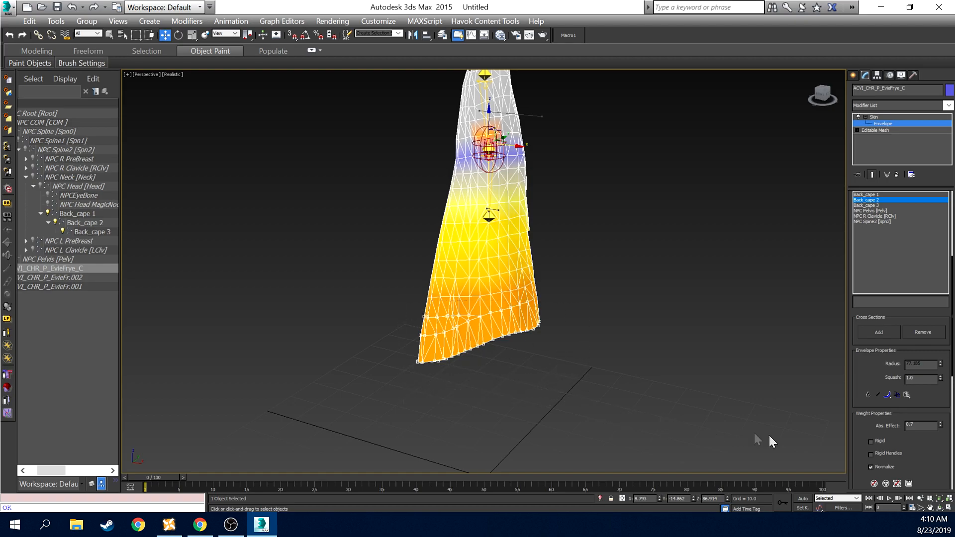
{"action": "left_click", "coordinate": [940, 424]}
{"action": "left_click", "coordinate": [941, 424]}
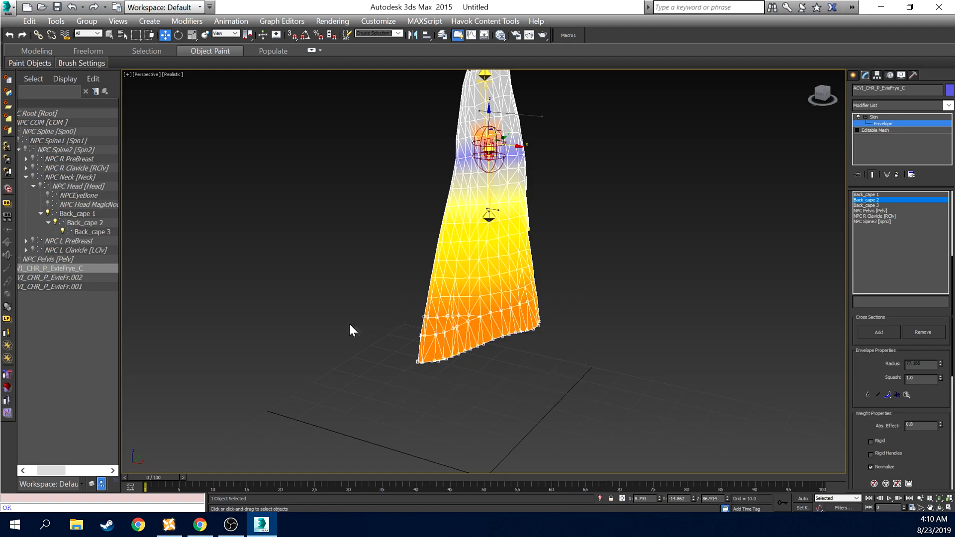
Select the lowest vertex rows at the hem and set their absolute effect for Back_cape 2 to 0.9
{"action": "left_click_drag", "start_coordinate": [394, 341], "coordinate": [562, 389]}
{"action": "middle_click_drag", "start_coordinate": [448, 343], "coordinate": [363, 336], "text": "alt"}
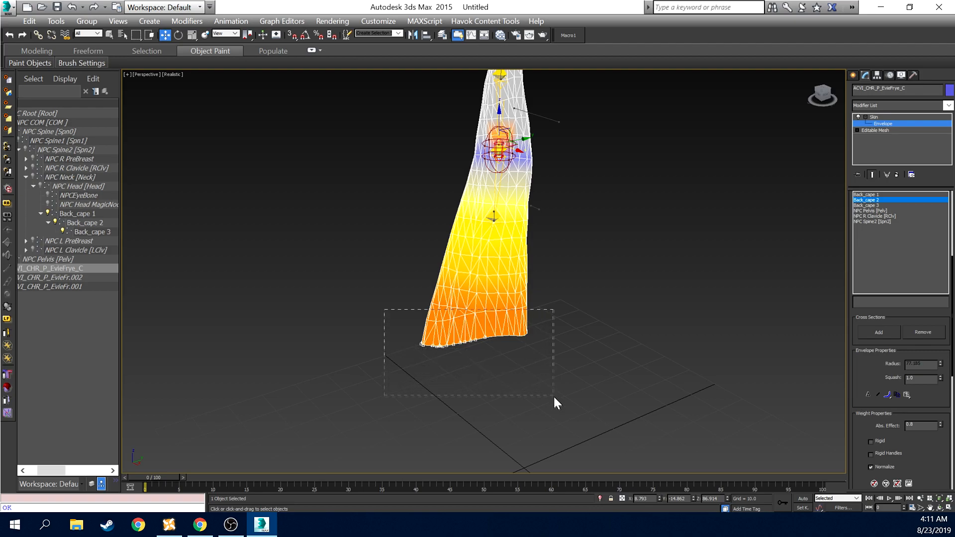
{"action": "left_click", "coordinate": [941, 424]}
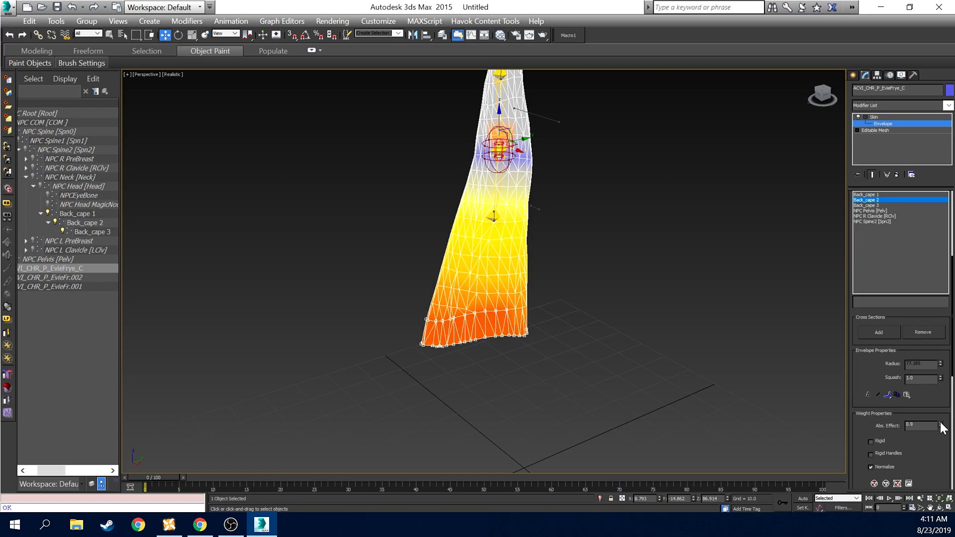
Leave envelope editing, rotate the Back_cape 2 bone to test how the cape deforms, and undo the rotation
{"action": "mouse_move", "coordinate": [822, 93]}
{"action": "left_mouse_down"}
{"action": "mouse_move", "coordinate": [860, 94]}
{"action": "mouse_move", "coordinate": [835, 92]}
{"action": "left_mouse_up"}
{"action": "left_click", "coordinate": [855, 74]}
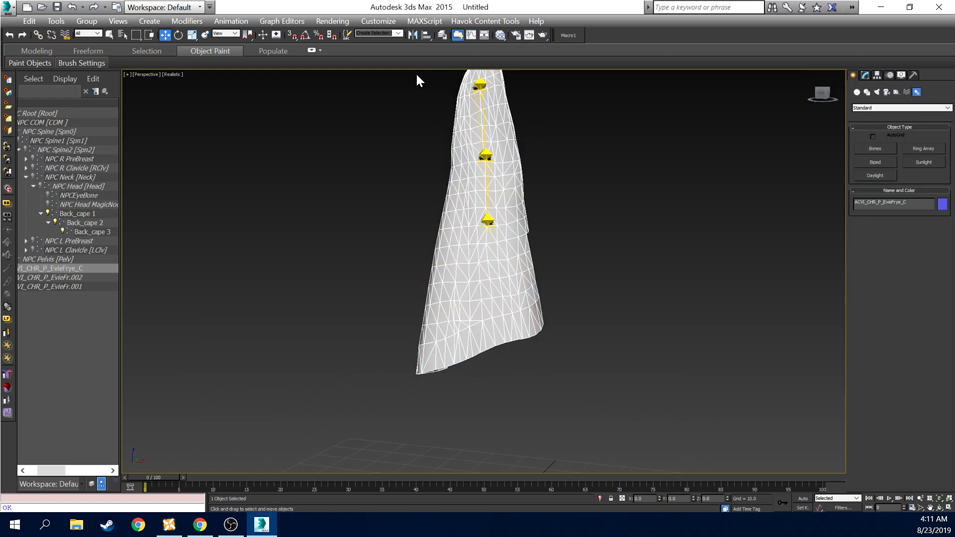
{"action": "left_click", "coordinate": [109, 34]}
{"action": "left_click", "coordinate": [476, 155]}
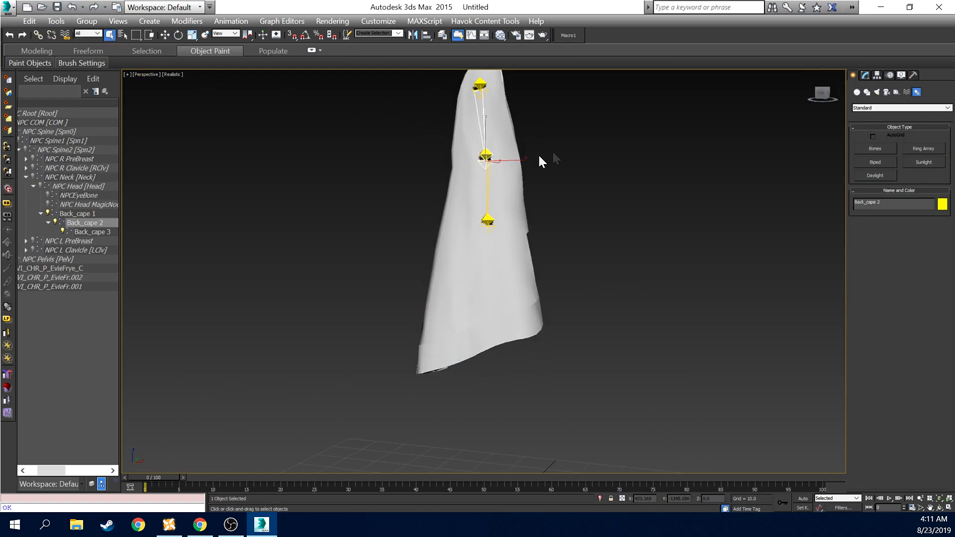
{"action": "left_click", "coordinate": [178, 35]}
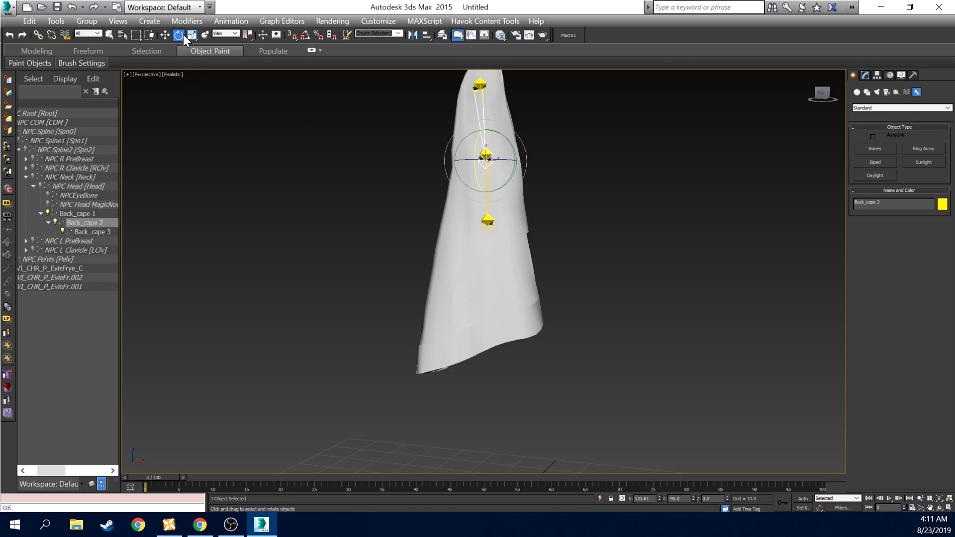
{"action": "left_click_drag", "start_coordinate": [826, 97], "coordinate": [842, 103]}
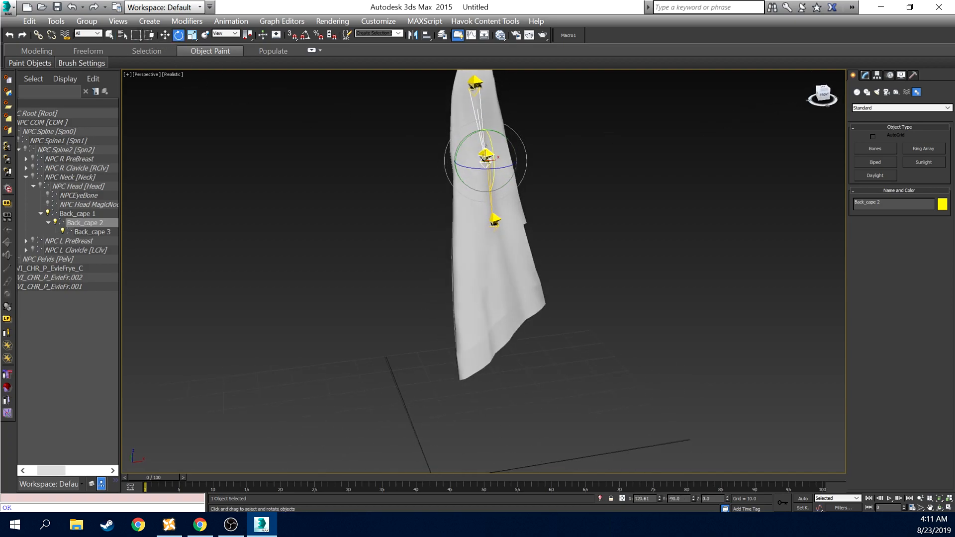
{"action": "left_click_drag", "start_coordinate": [494, 149], "coordinate": [507, 179]}
{"action": "left_click_drag", "start_coordinate": [824, 94], "coordinate": [633, 95]}
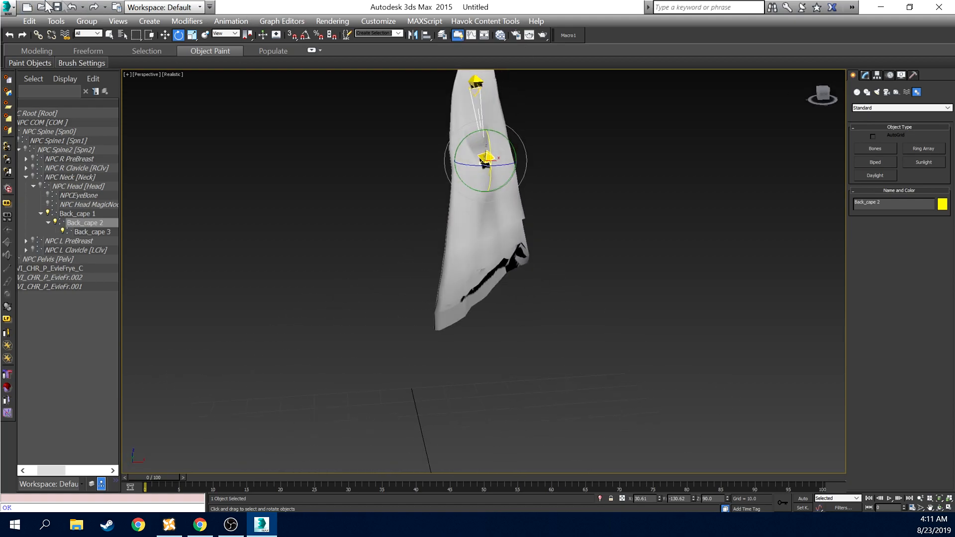
{"action": "left_click", "coordinate": [72, 7]}
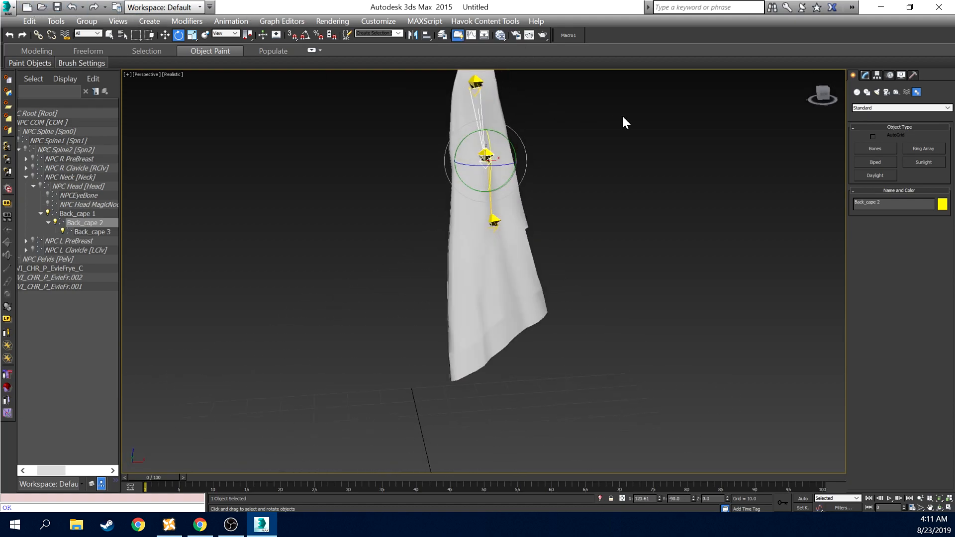
Rotate the Back_cape 1 bone to test the cape's deformation from its upper end, and undo the rotation
{"action": "left_click", "coordinate": [476, 83]}
{"action": "mouse_move", "coordinate": [481, 90]}
{"action": "left_mouse_down"}
{"action": "mouse_move", "coordinate": [504, 131]}
{"action": "mouse_move", "coordinate": [470, 31]}
{"action": "mouse_move", "coordinate": [485, 102]}
{"action": "left_mouse_up"}
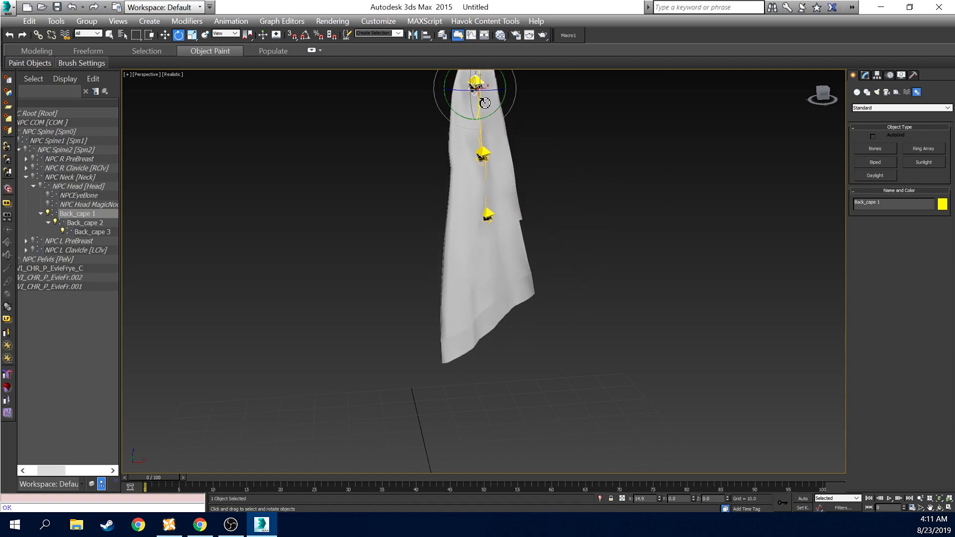
{"action": "left_click", "coordinate": [71, 7]}
{"action": "left_click", "coordinate": [72, 7]}
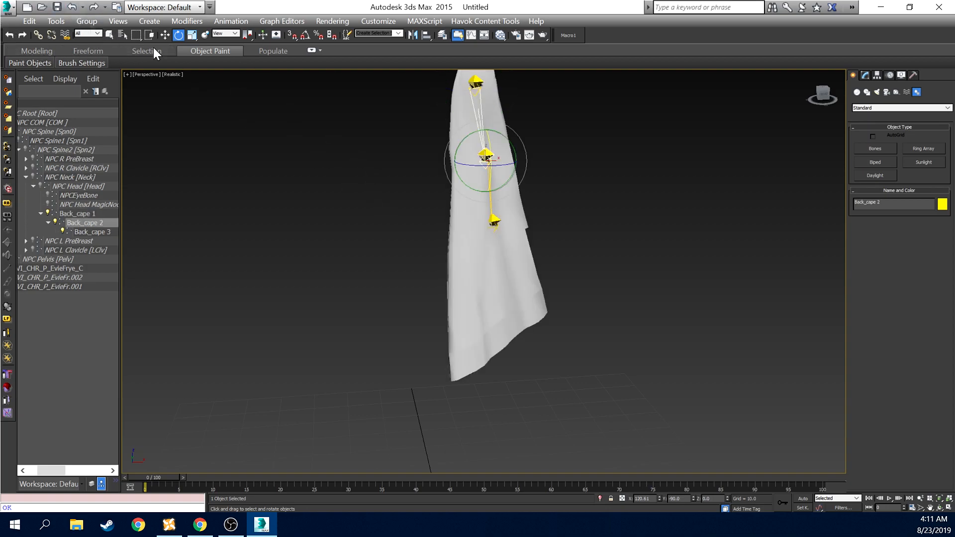
Select the cape mesh and reopen its Skin modifier's envelopes for editing
{"action": "mouse_move", "coordinate": [829, 98]}
{"action": "left_mouse_down"}
{"action": "mouse_move", "coordinate": [865, 99]}
{"action": "mouse_move", "coordinate": [791, 102]}
{"action": "mouse_move", "coordinate": [828, 102]}
{"action": "left_mouse_up"}
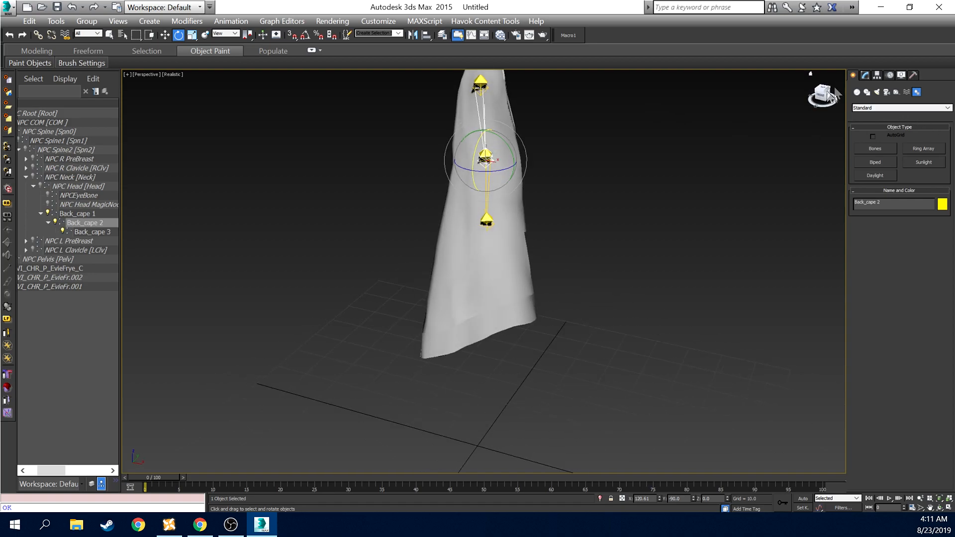
{"action": "left_click", "coordinate": [865, 75]}
{"action": "left_click", "coordinate": [517, 224]}
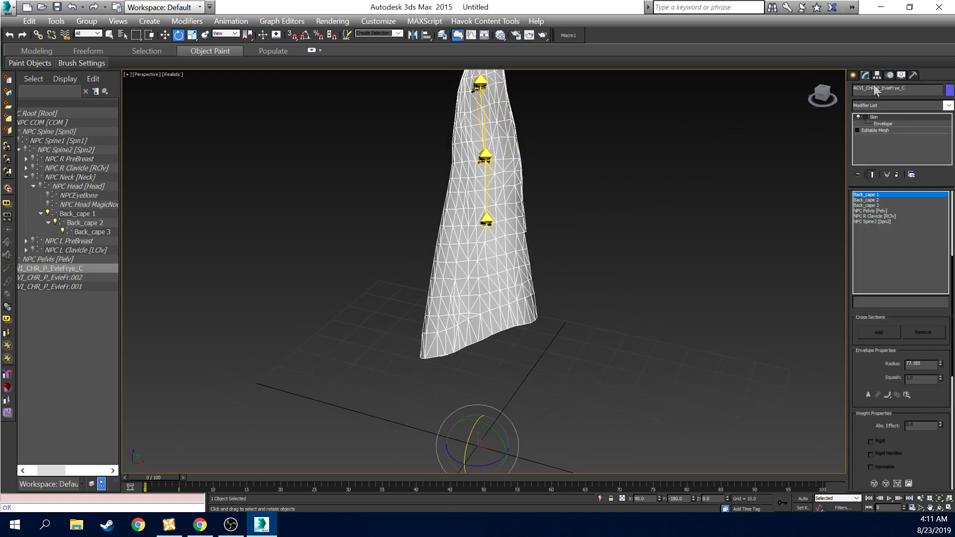
{"action": "left_click", "coordinate": [881, 123]}
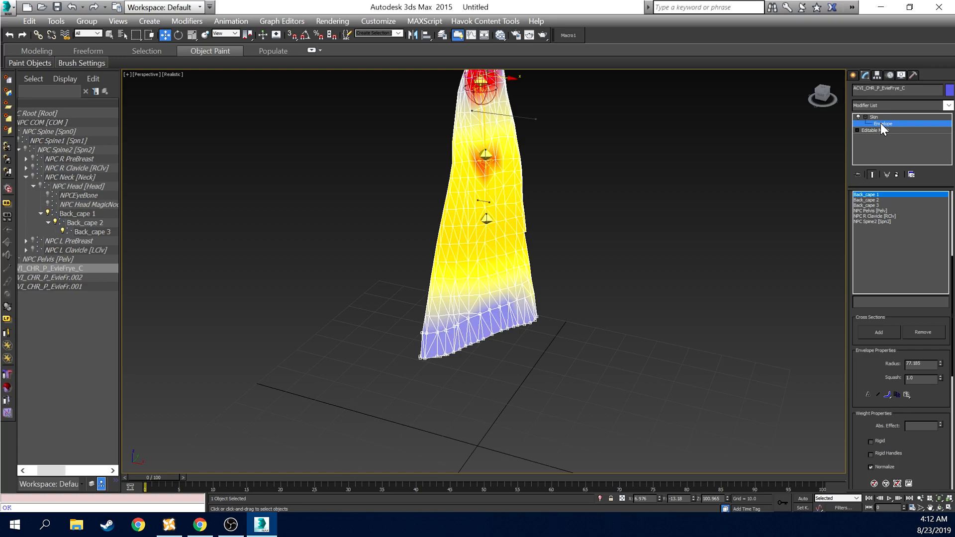
Compare the weight distribution of Back_cape 1, Back_cape 2, Back_cape 3 and NPC Pelvis on the cape mesh
{"action": "left_click", "coordinate": [871, 205]}
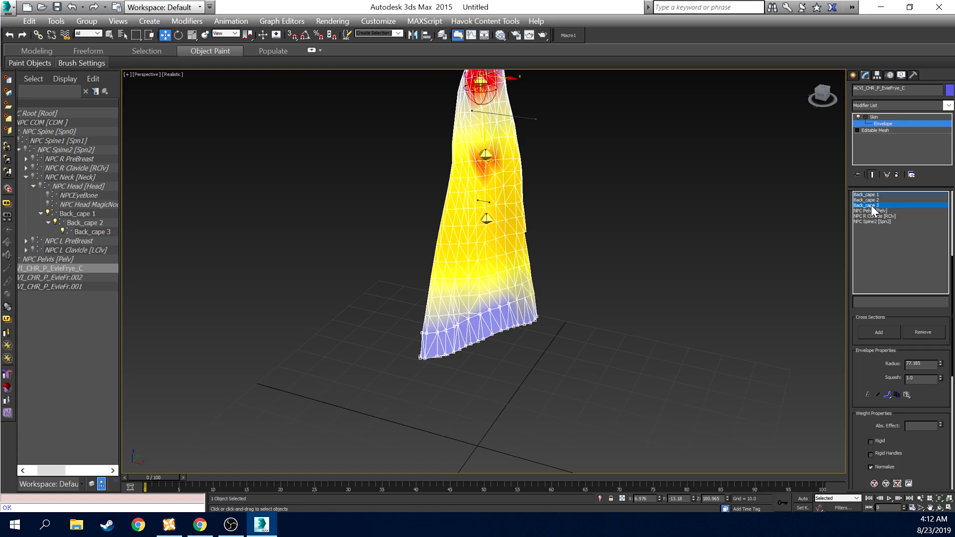
{"action": "left_click_drag", "start_coordinate": [821, 102], "coordinate": [823, 106]}
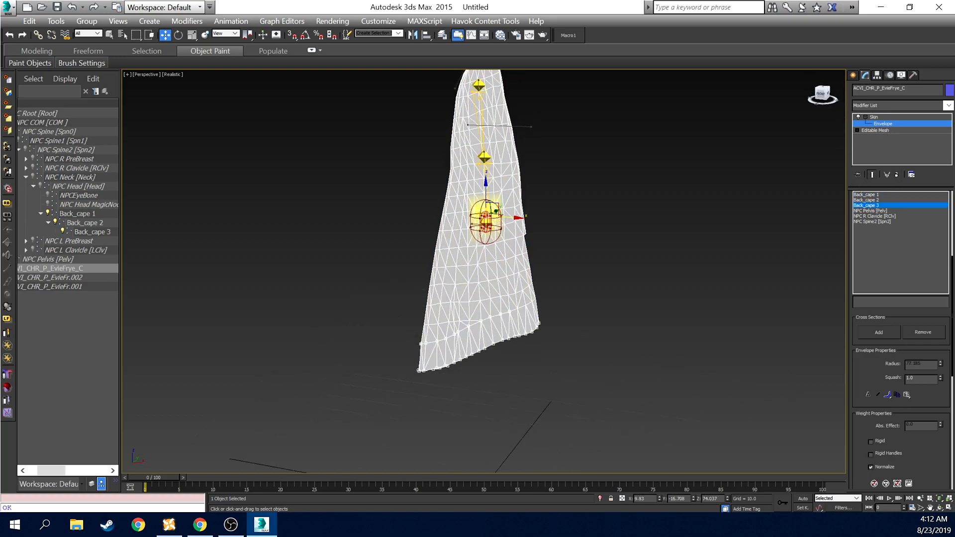
{"action": "left_click", "coordinate": [882, 210]}
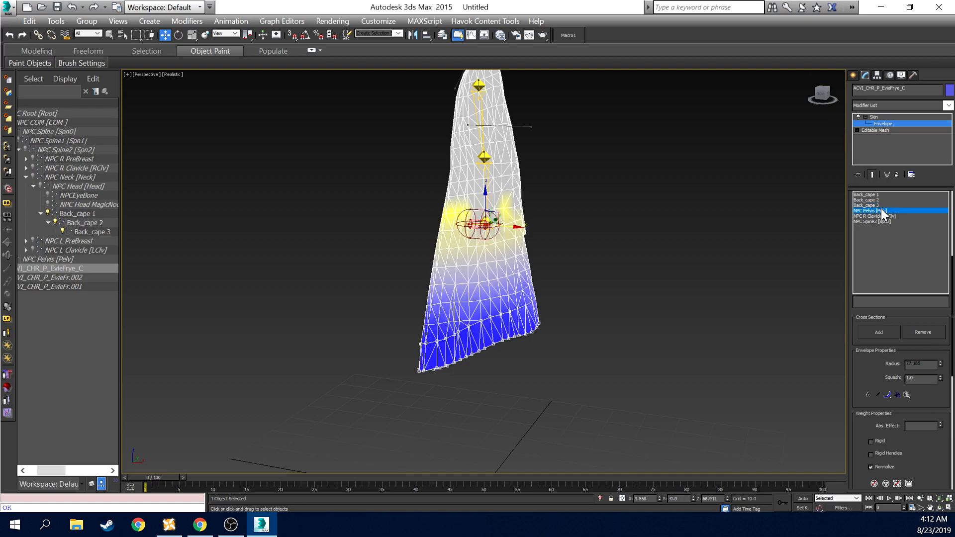
{"action": "left_click", "coordinate": [870, 195]}
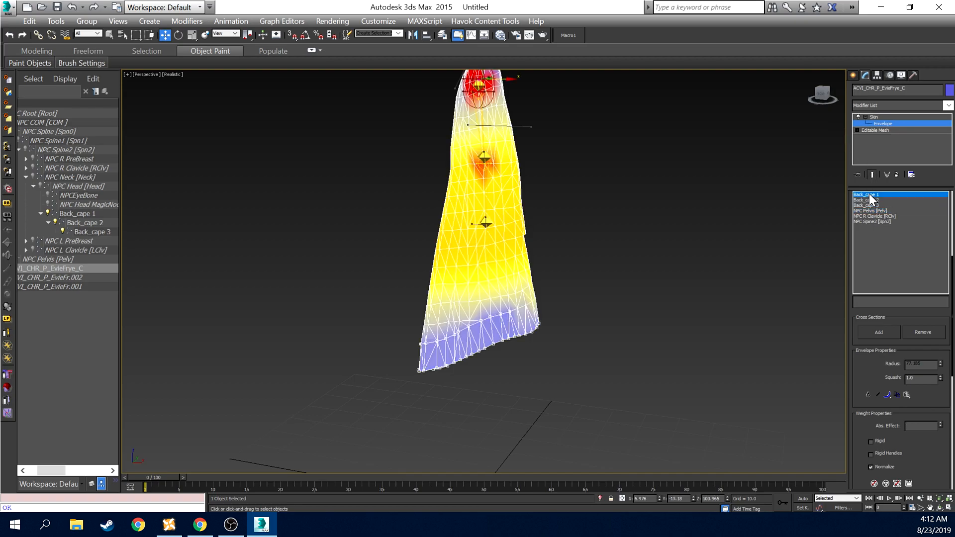
{"action": "left_click", "coordinate": [871, 200]}
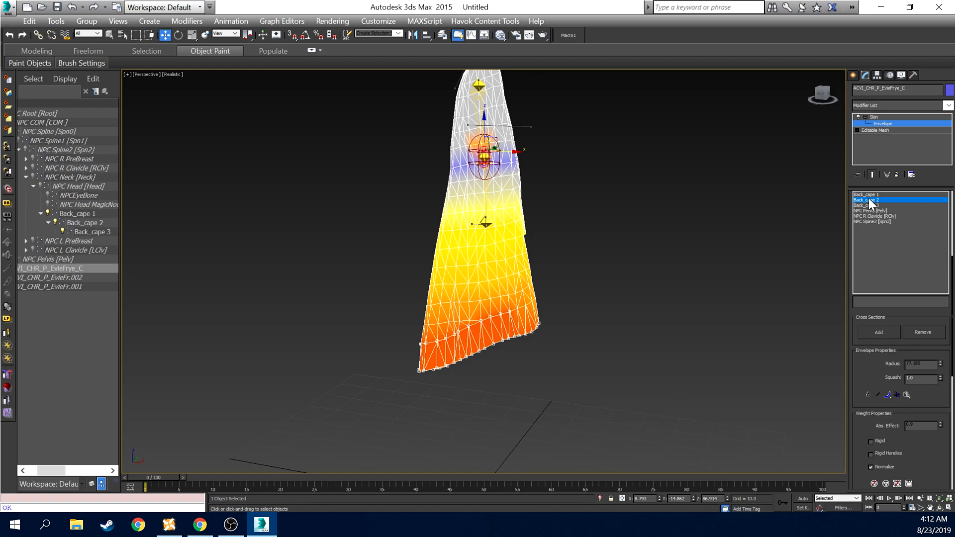
{"action": "left_click", "coordinate": [868, 195]}
{"action": "left_click_drag", "start_coordinate": [820, 95], "coordinate": [826, 97]}
{"action": "left_click", "coordinate": [876, 199]}
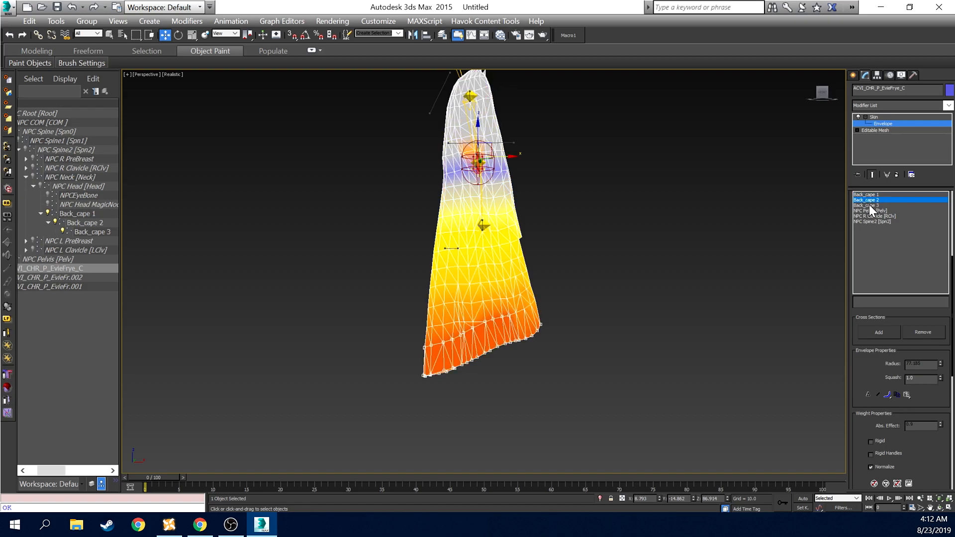
{"action": "left_click", "coordinate": [870, 204]}
{"action": "left_click", "coordinate": [865, 196]}
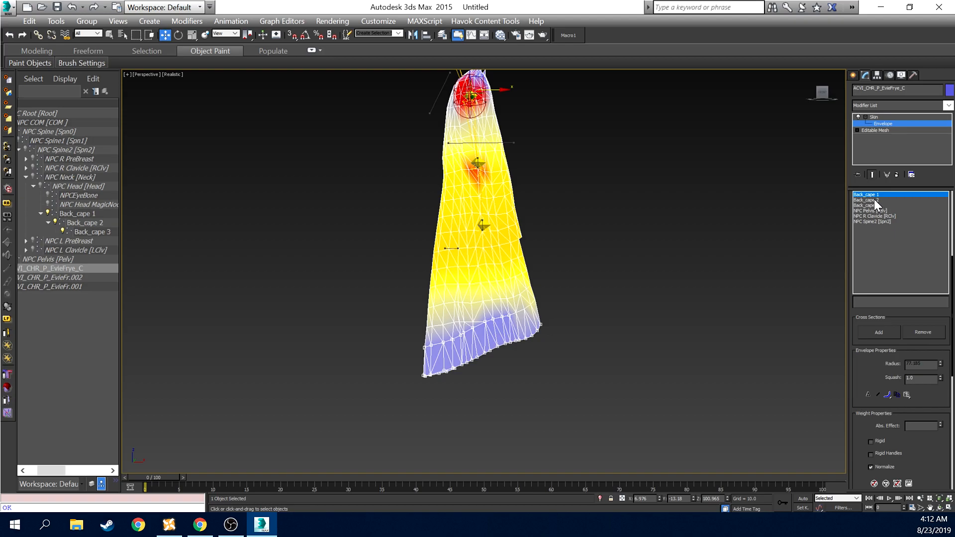
Select the cape vertices around the Back_cape 2 joint and clear their Back_cape 1 weight to 0
{"action": "left_click_drag", "start_coordinate": [821, 95], "coordinate": [822, 100]}
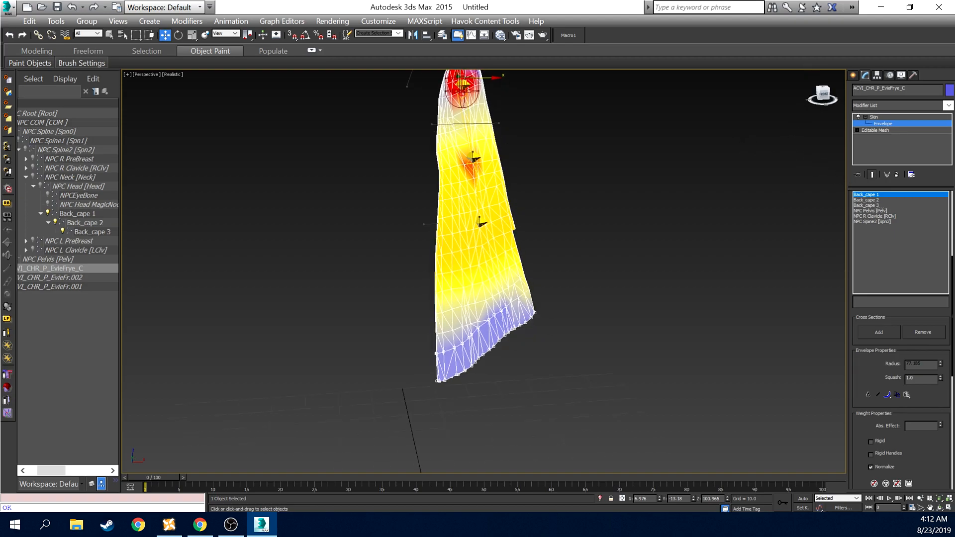
{"action": "middle_click_drag", "start_coordinate": [639, 119], "coordinate": [627, 137]}
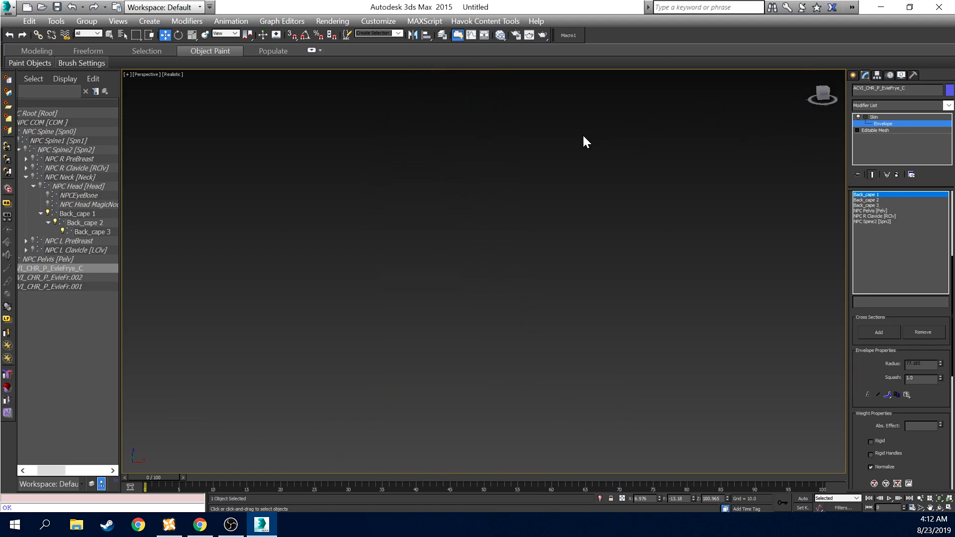
{"action": "mouse_move", "coordinate": [824, 98]}
{"action": "left_mouse_down"}
{"action": "mouse_move", "coordinate": [805, 93]}
{"action": "mouse_move", "coordinate": [817, 97]}
{"action": "left_mouse_up"}
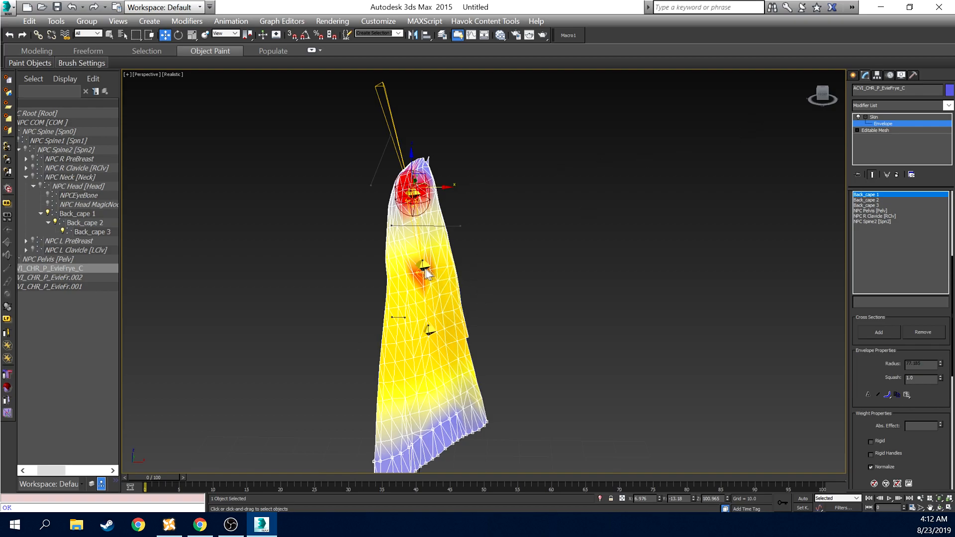
{"action": "left_click", "coordinate": [823, 95]}
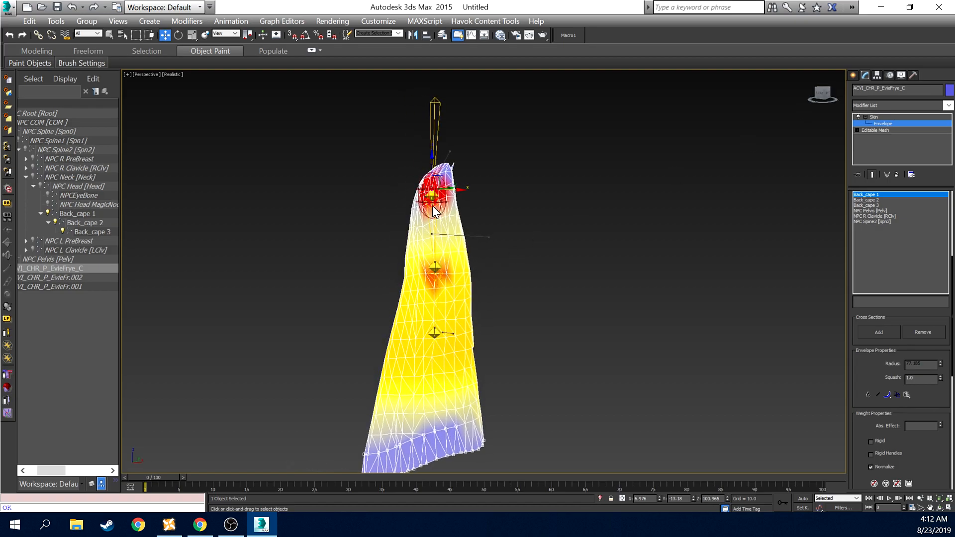
{"action": "mouse_move", "coordinate": [821, 102]}
{"action": "left_mouse_down"}
{"action": "mouse_move", "coordinate": [806, 103]}
{"action": "mouse_move", "coordinate": [821, 97]}
{"action": "left_mouse_up"}
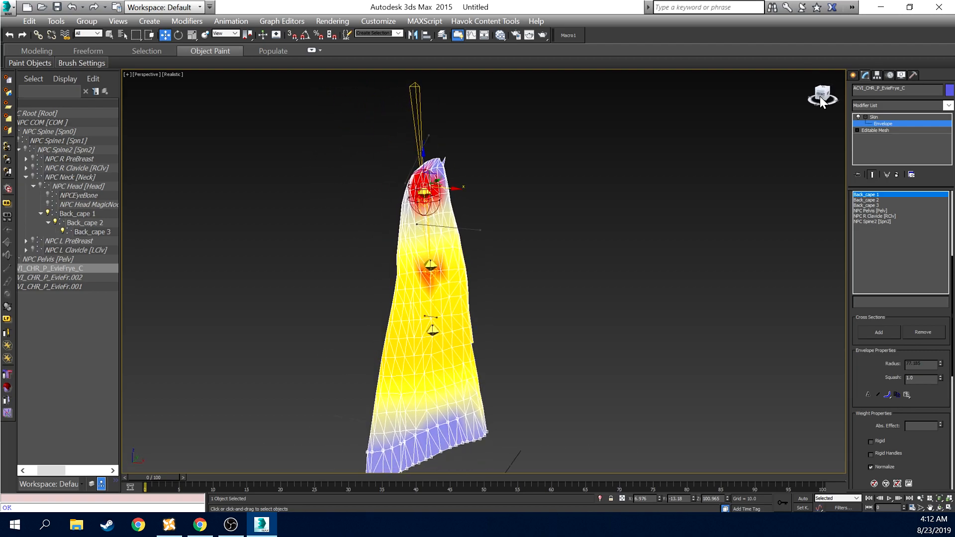
{"action": "left_click_drag", "start_coordinate": [407, 249], "coordinate": [451, 293]}
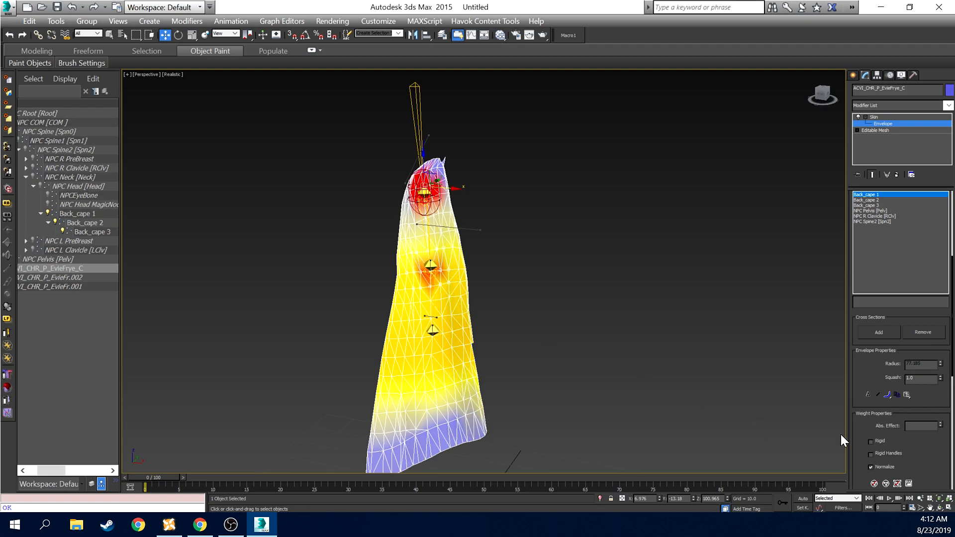
{"action": "scroll", "coordinate": [497, 277], "scroll_direction": "up", "scroll_amount": 5}
{"action": "middle_click_drag", "start_coordinate": [498, 278], "coordinate": [474, 287]}
{"action": "mouse_move", "coordinate": [384, 199]}
{"action": "left_mouse_down"}
{"action": "mouse_move", "coordinate": [603, 370]}
{"action": "mouse_move", "coordinate": [656, 447]}
{"action": "left_mouse_up"}
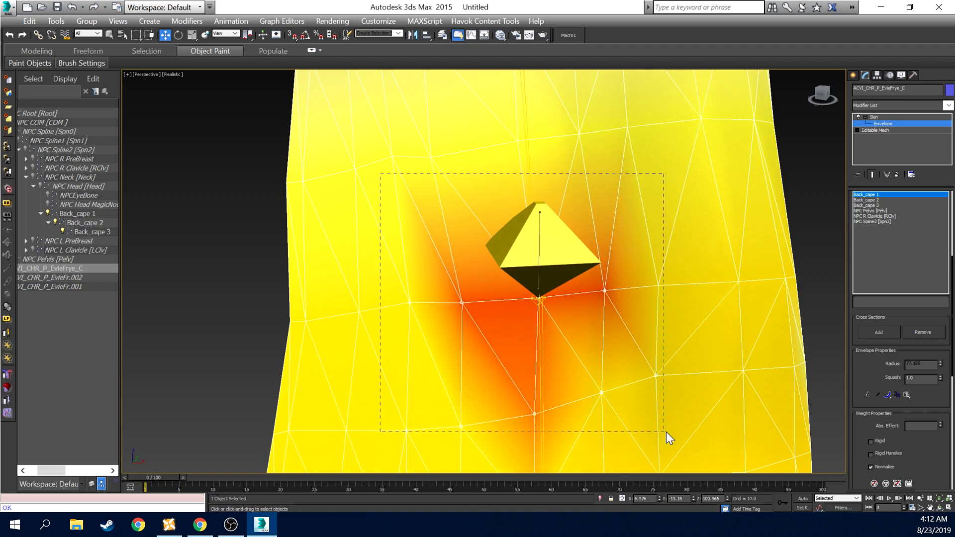
{"action": "left_click_drag", "start_coordinate": [667, 433], "coordinate": [668, 432]}
{"action": "right_click", "coordinate": [940, 426]}
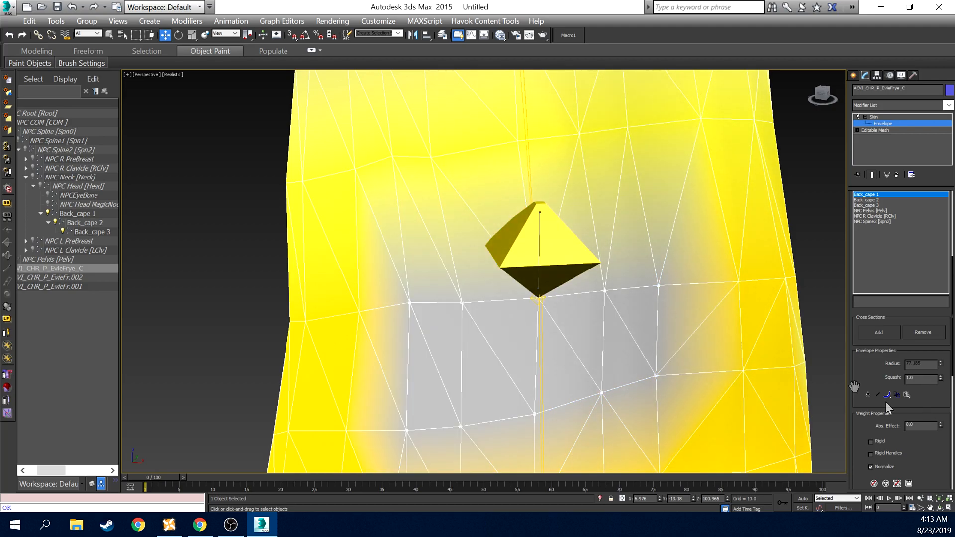
Set the Back_cape 1 absolute effect of the vertices around the Back_cape 2 joint to 0.36 so they blend with the surrounding weights
{"action": "scroll", "coordinate": [622, 340], "scroll_direction": "down", "scroll_amount": 4}
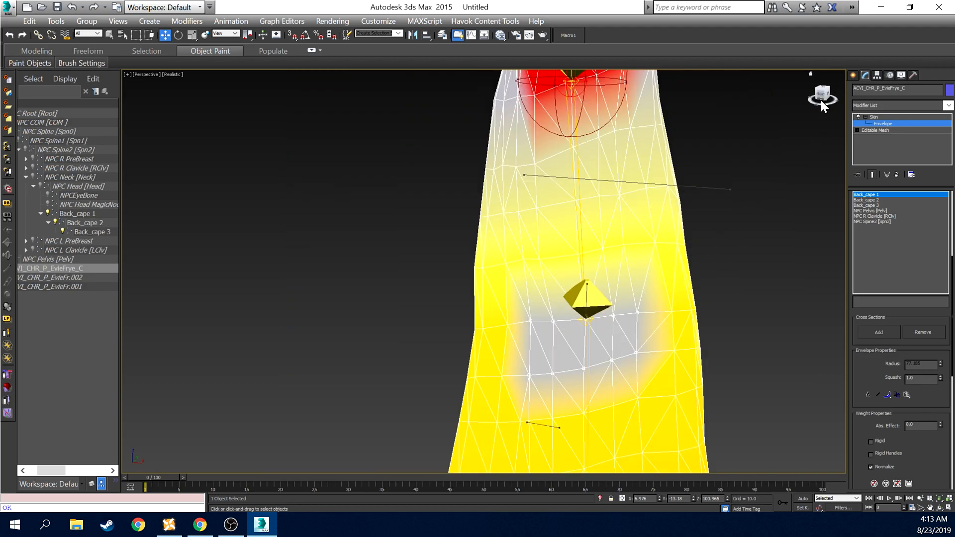
{"action": "middle_click_drag", "start_coordinate": [732, 284], "coordinate": [680, 285]}
{"action": "scroll", "coordinate": [680, 285], "scroll_direction": "down", "scroll_amount": 1}
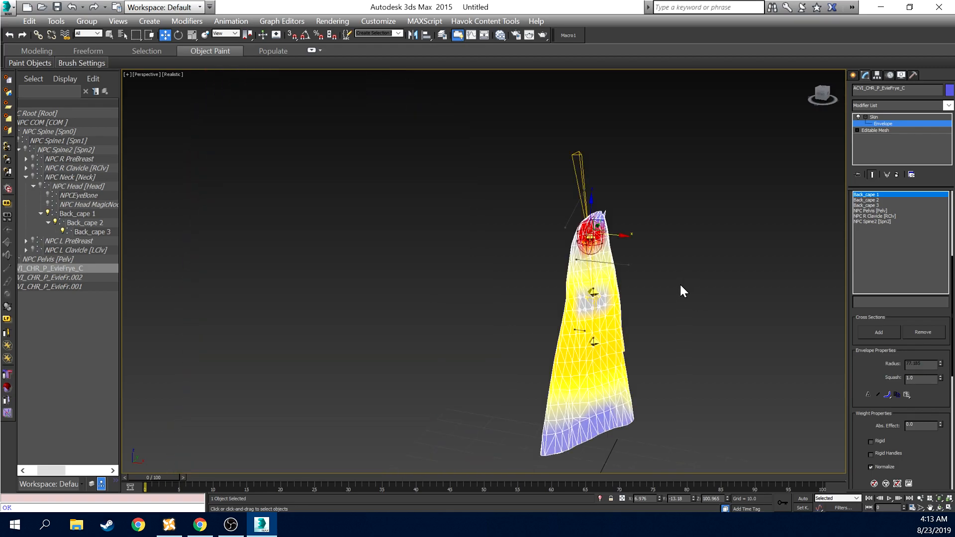
{"action": "scroll", "coordinate": [680, 285], "scroll_direction": "up", "scroll_amount": 1}
{"action": "scroll", "coordinate": [679, 291], "scroll_direction": "down", "scroll_amount": 2}
{"action": "scroll", "coordinate": [673, 255], "scroll_direction": "up", "scroll_amount": 2}
{"action": "scroll", "coordinate": [673, 255], "scroll_direction": "down", "scroll_amount": 2}
{"action": "scroll", "coordinate": [673, 255], "scroll_direction": "up", "scroll_amount": 2}
{"action": "middle_click_drag", "start_coordinate": [456, 295], "coordinate": [488, 262]}
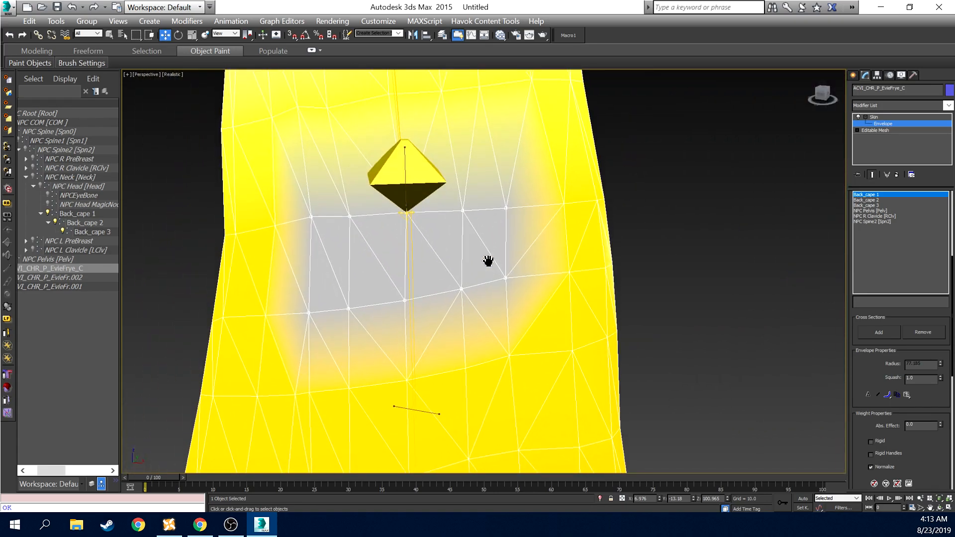
{"action": "left_click", "coordinate": [941, 423]}
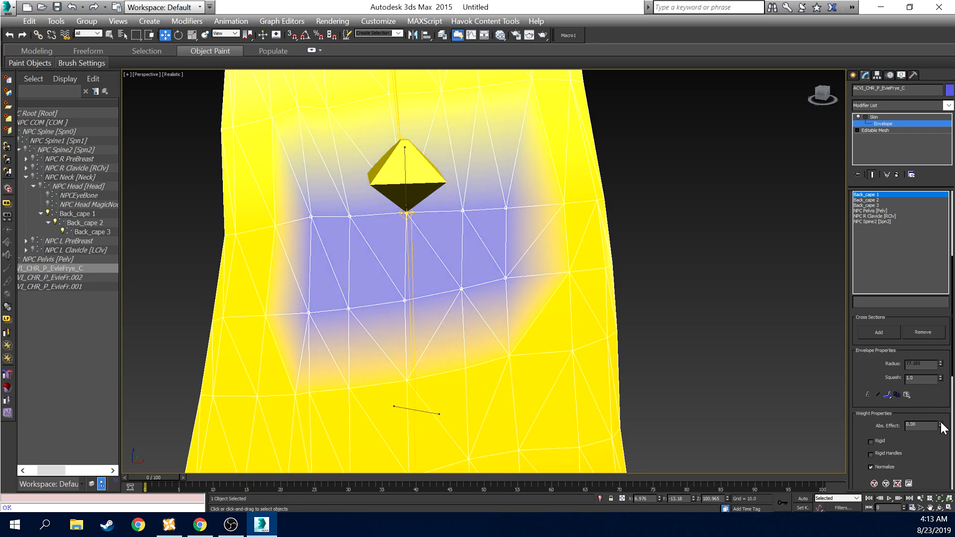
{"action": "left_click", "coordinate": [941, 424]}
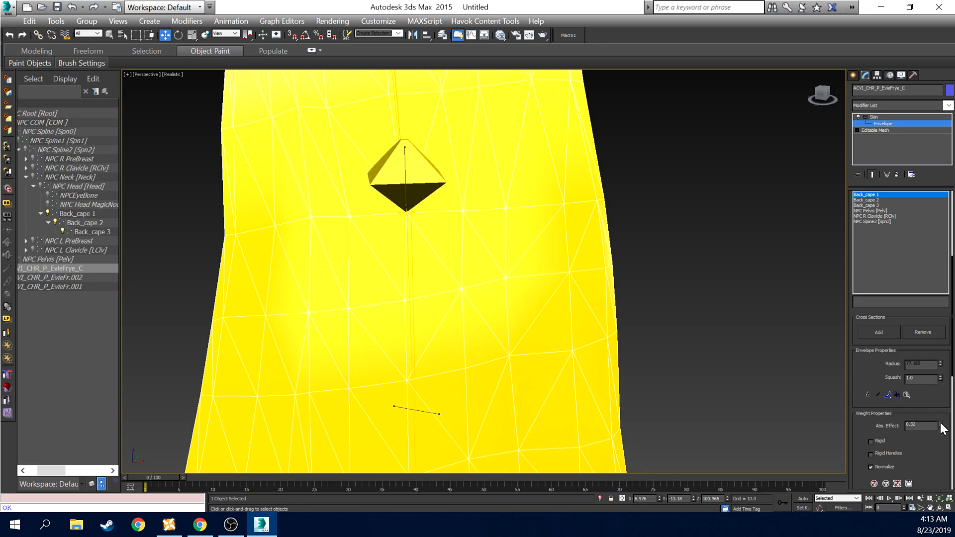
{"action": "scroll", "coordinate": [584, 297], "scroll_direction": "down", "scroll_amount": 5}
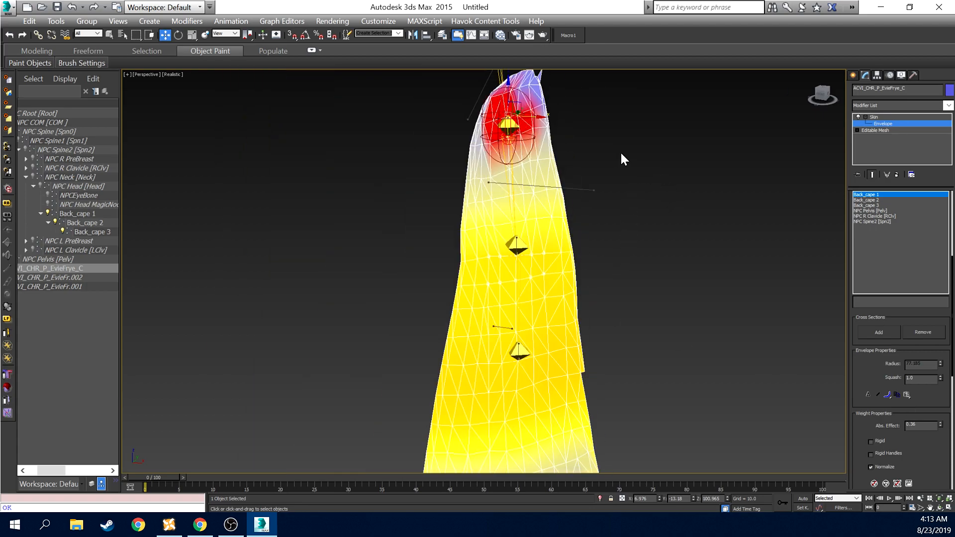
{"action": "middle_click_drag", "start_coordinate": [620, 151], "coordinate": [616, 173], "text": "alt"}
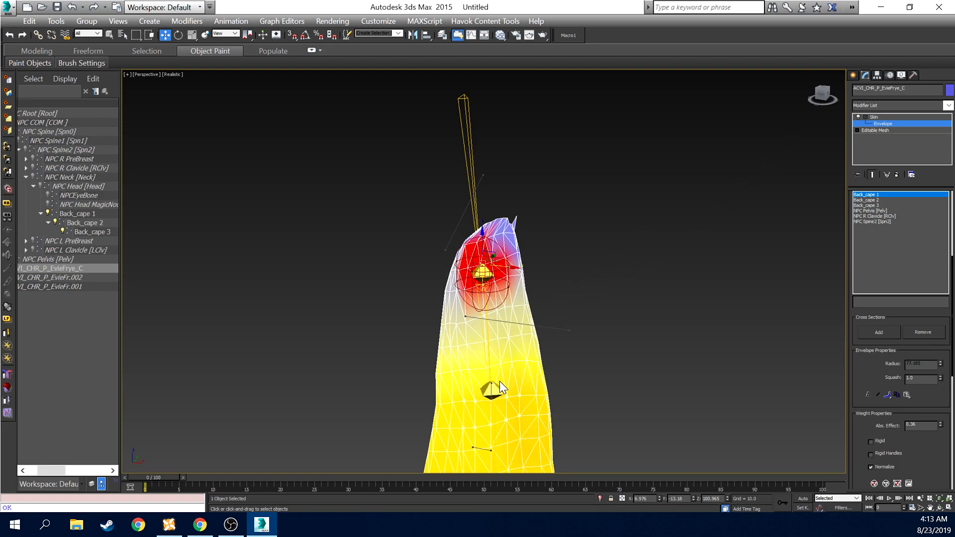
Leave envelope editing, rotate the Back_cape 2 bone to check how the cape bends from different angles, and undo the rotation
{"action": "left_click", "coordinate": [853, 74]}
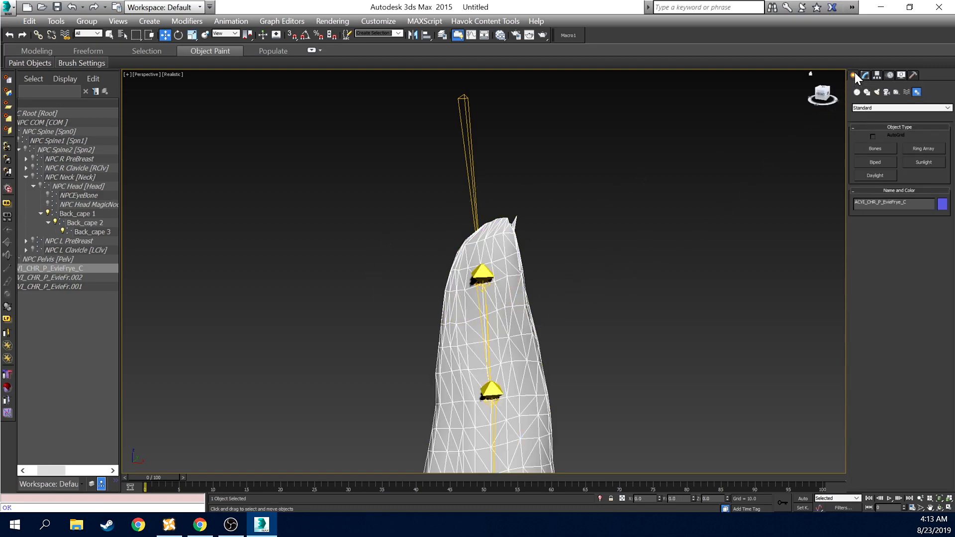
{"action": "left_click", "coordinate": [492, 388]}
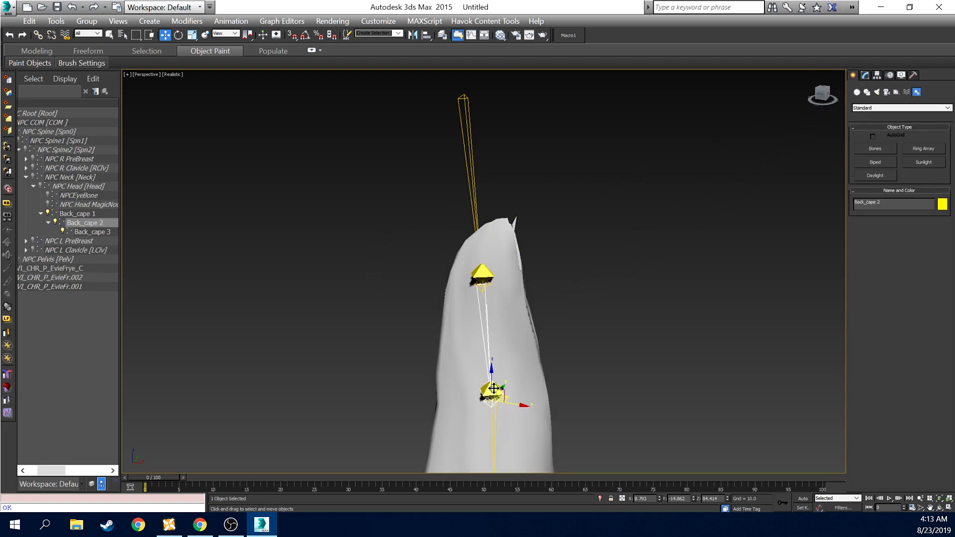
{"action": "left_click", "coordinate": [178, 34]}
{"action": "left_click_drag", "start_coordinate": [826, 94], "coordinate": [837, 86]}
{"action": "middle_click_drag", "start_coordinate": [646, 237], "coordinate": [618, 206]}
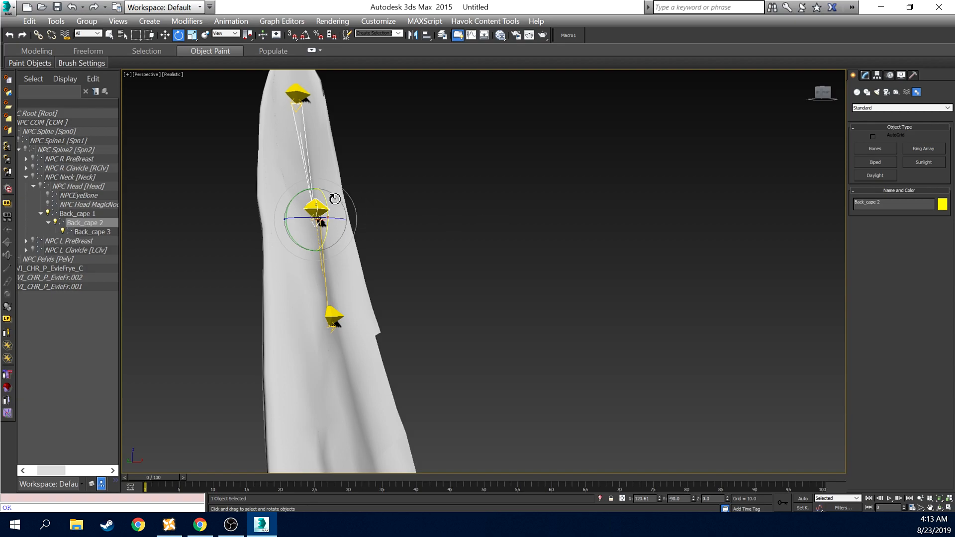
{"action": "left_click_drag", "start_coordinate": [327, 199], "coordinate": [297, 168]}
{"action": "left_click_drag", "start_coordinate": [823, 93], "coordinate": [867, 98]}
{"action": "middle_click_drag", "start_coordinate": [378, 278], "coordinate": [438, 335], "text": "alt"}
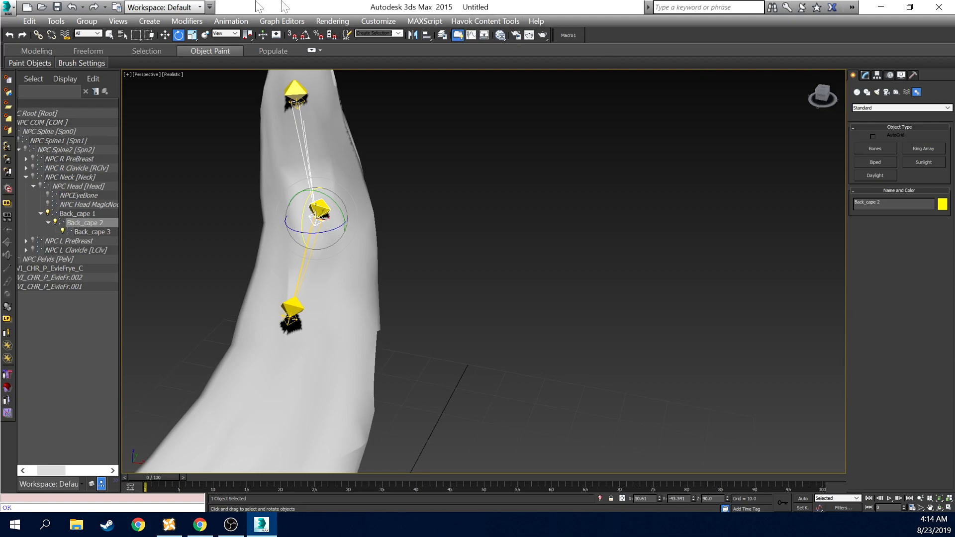
{"action": "left_click", "coordinate": [72, 7]}
{"action": "left_click", "coordinate": [71, 7]}
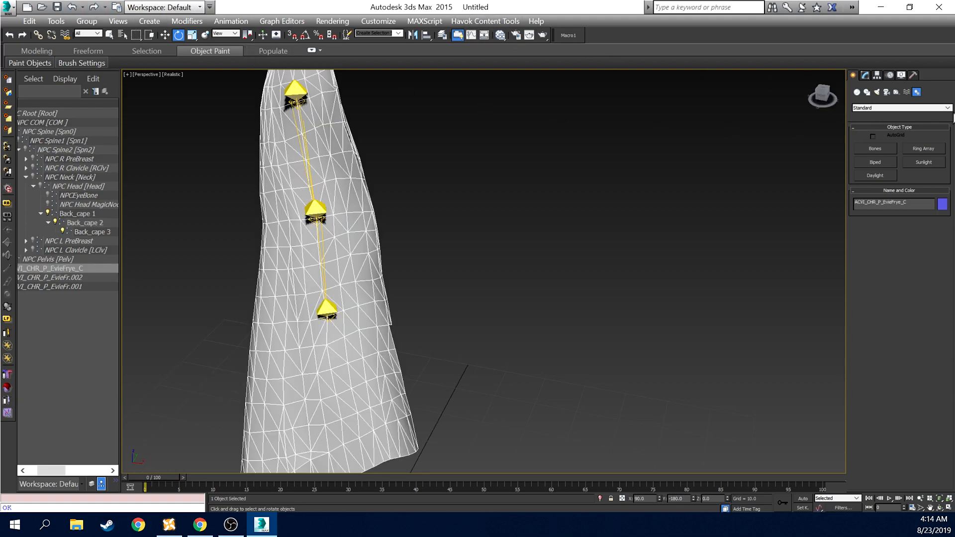
Reopen the envelopes of the cape mesh's Skin modifier and make Back_cape 3 the active bone
{"action": "middle_click_drag", "start_coordinate": [478, 206], "coordinate": [510, 218]}
{"action": "scroll", "coordinate": [511, 220], "scroll_direction": "down", "scroll_amount": 5}
{"action": "scroll", "coordinate": [511, 222], "scroll_direction": "up", "scroll_amount": 5}
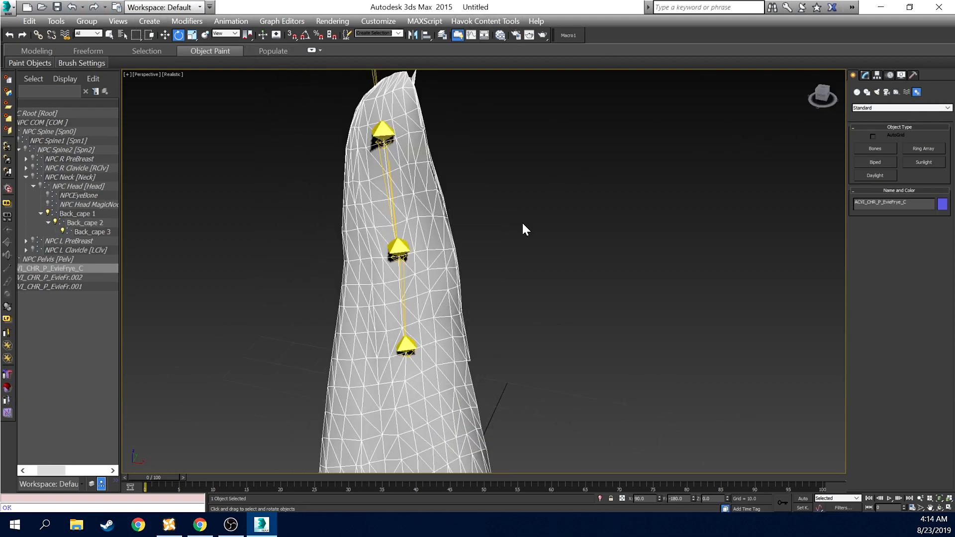
{"action": "left_click", "coordinate": [865, 76]}
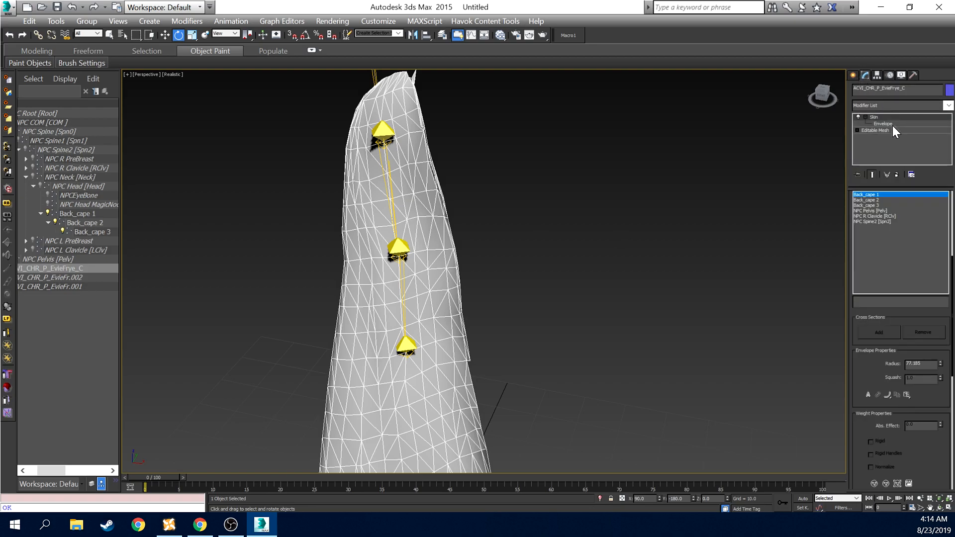
{"action": "left_click", "coordinate": [879, 123]}
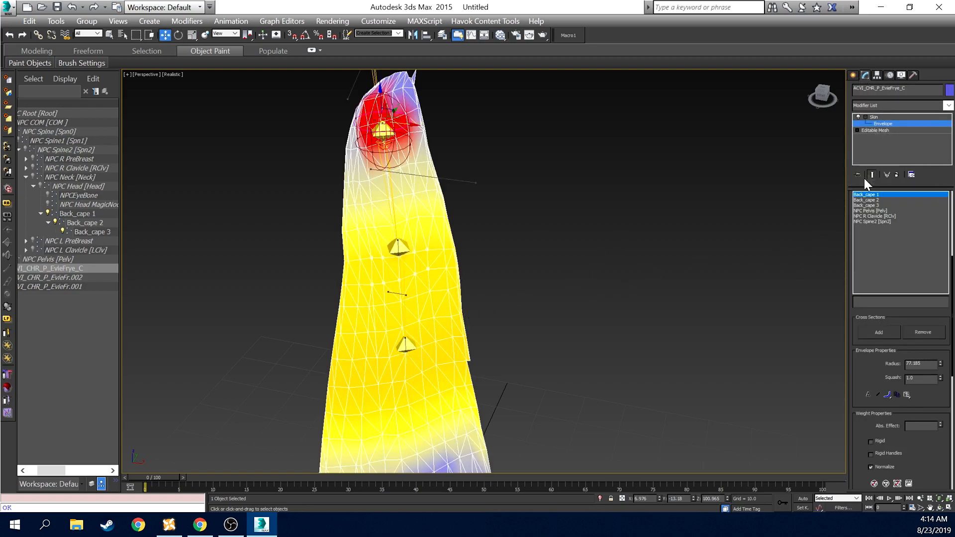
{"action": "left_click", "coordinate": [873, 205]}
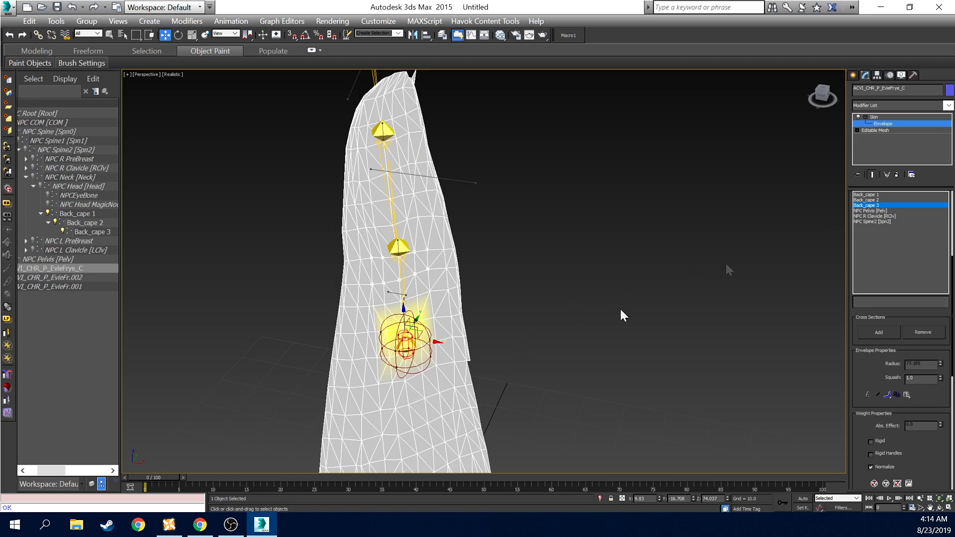
Select the cape vertices around the Back_cape 3 joint and set their Back_cape 3 weight to 0
{"action": "middle_click_drag", "start_coordinate": [693, 183], "coordinate": [696, 135], "text": "alt"}
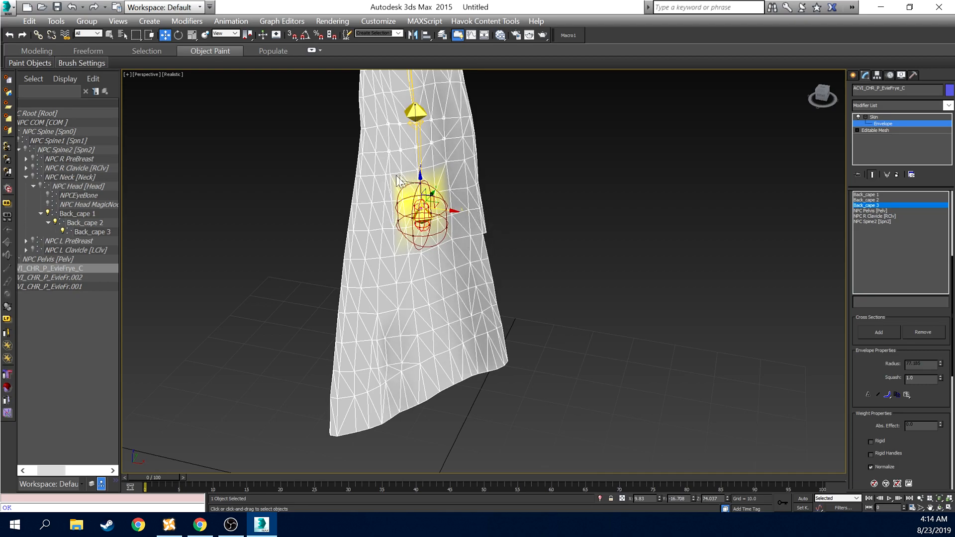
{"action": "left_click_drag", "start_coordinate": [383, 171], "coordinate": [464, 267]}
{"action": "left_click_drag", "start_coordinate": [385, 163], "coordinate": [471, 257]}
{"action": "left_click", "coordinate": [941, 429]}
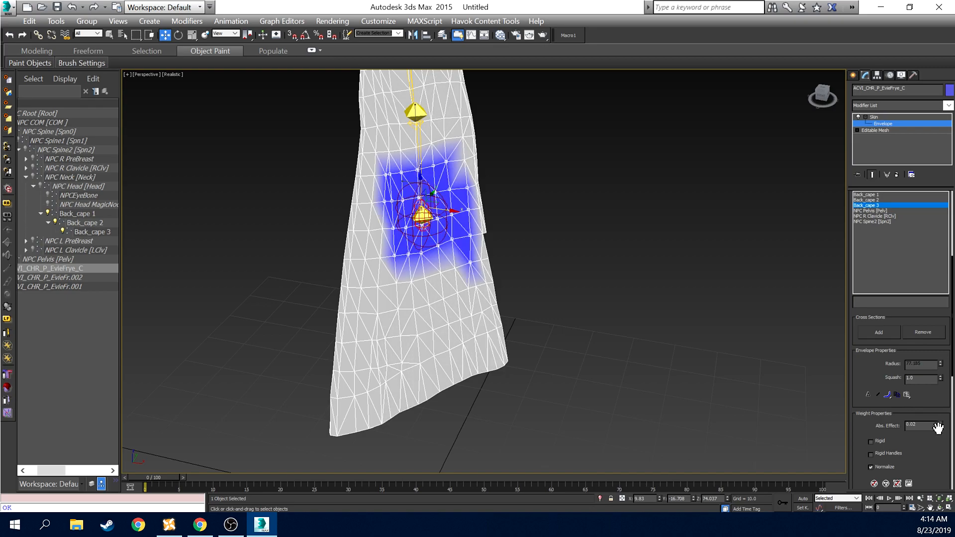
{"action": "left_click", "coordinate": [942, 428]}
{"action": "left_click", "coordinate": [621, 257]}
Select all cape vertices from the Back_cape 3 joint down to the hem and set their absolute effect to 0.08
{"action": "mouse_move", "coordinate": [824, 97]}
{"action": "left_mouse_down"}
{"action": "mouse_move", "coordinate": [810, 96]}
{"action": "mouse_move", "coordinate": [815, 102]}
{"action": "left_mouse_up"}
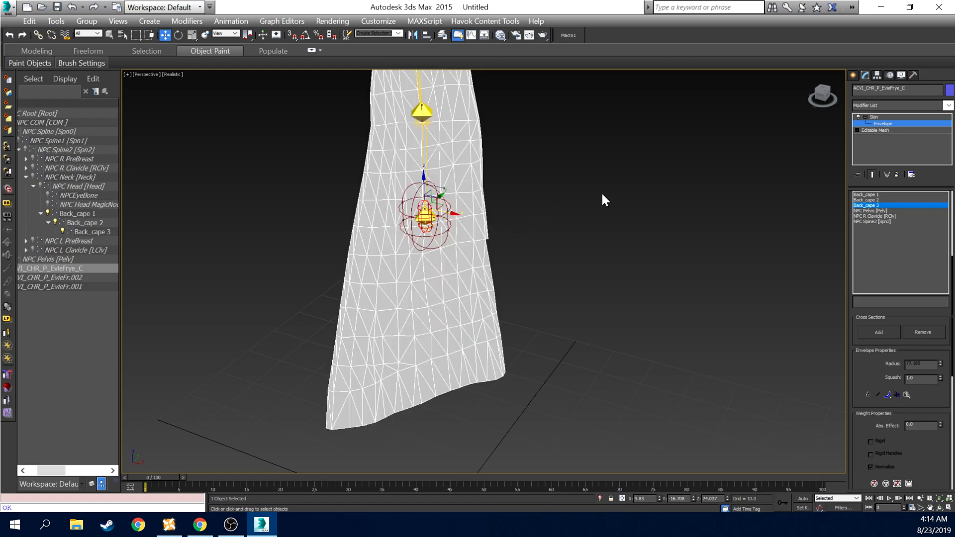
{"action": "left_click_drag", "start_coordinate": [821, 99], "coordinate": [822, 89]}
{"action": "middle_click_drag", "start_coordinate": [713, 264], "coordinate": [712, 251]}
{"action": "scroll", "coordinate": [875, 411], "scroll_direction": "down", "scroll_amount": 2}
{"action": "scroll", "coordinate": [876, 411], "scroll_direction": "down", "scroll_amount": 3}
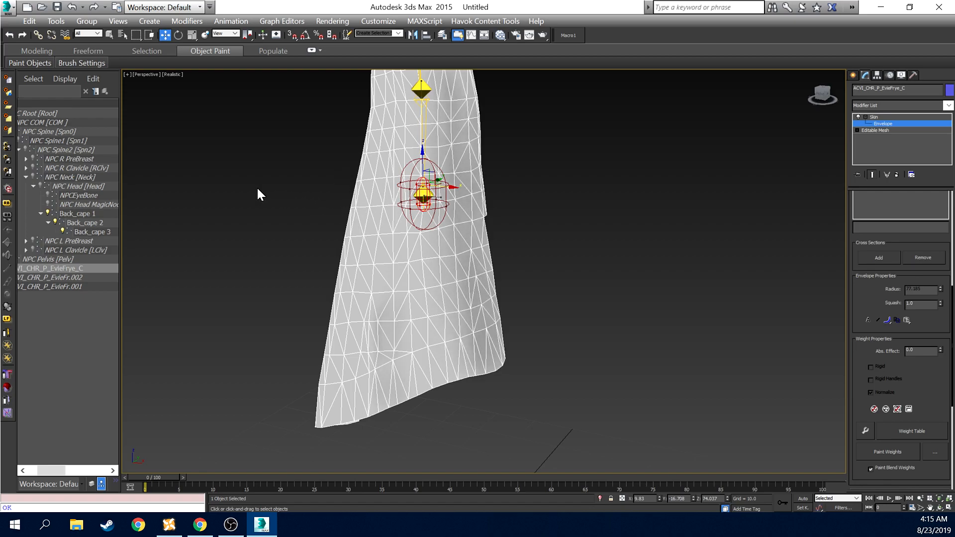
{"action": "left_click_drag", "start_coordinate": [243, 185], "coordinate": [520, 404]}
{"action": "left_click_drag", "start_coordinate": [544, 458], "coordinate": [545, 454]}
{"action": "left_click", "coordinate": [941, 349]}
{"action": "left_click", "coordinate": [941, 349]}
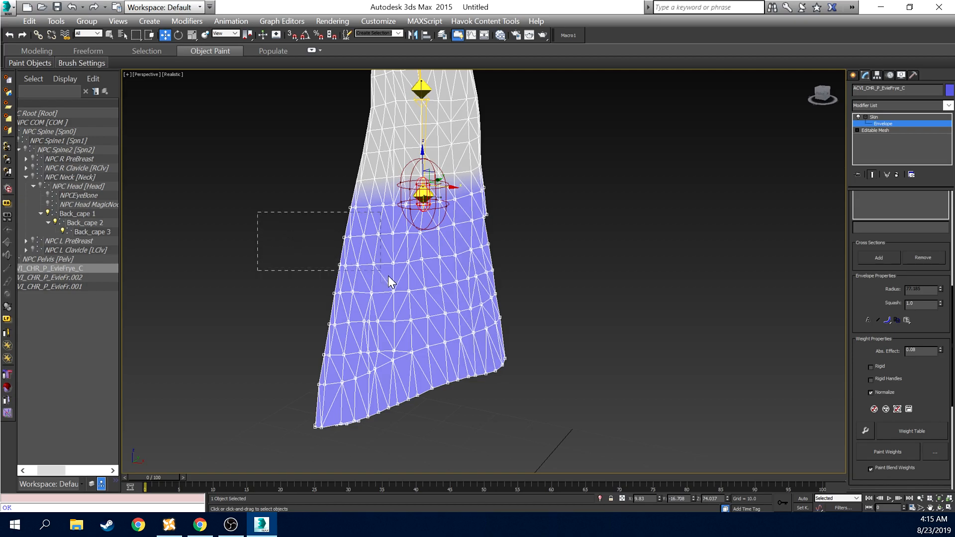
Reselect the cape vertices starting one row lower, down to the hem, and raise their Back_cape 3 weight to 0.26
{"action": "left_click_drag", "start_coordinate": [560, 440], "coordinate": [561, 440]}
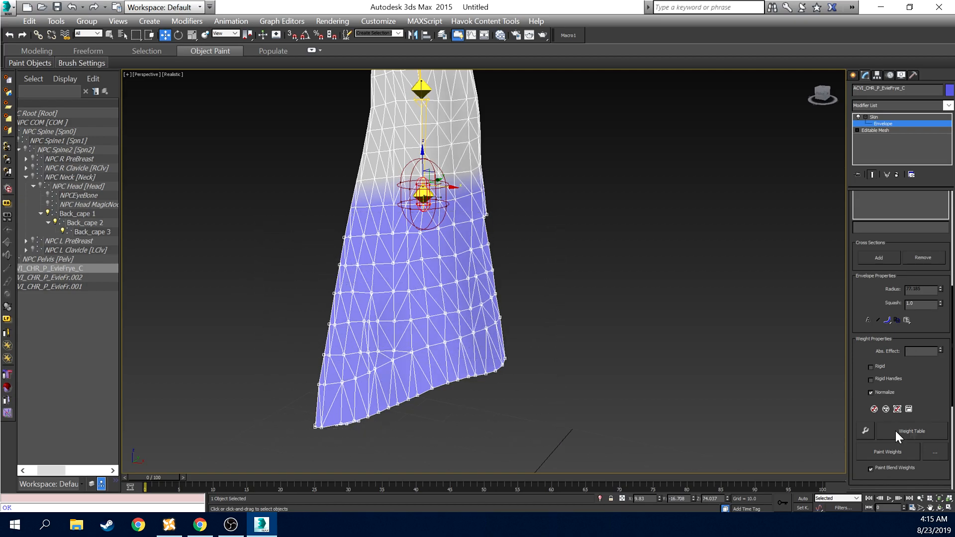
{"action": "left_click", "coordinate": [941, 349]}
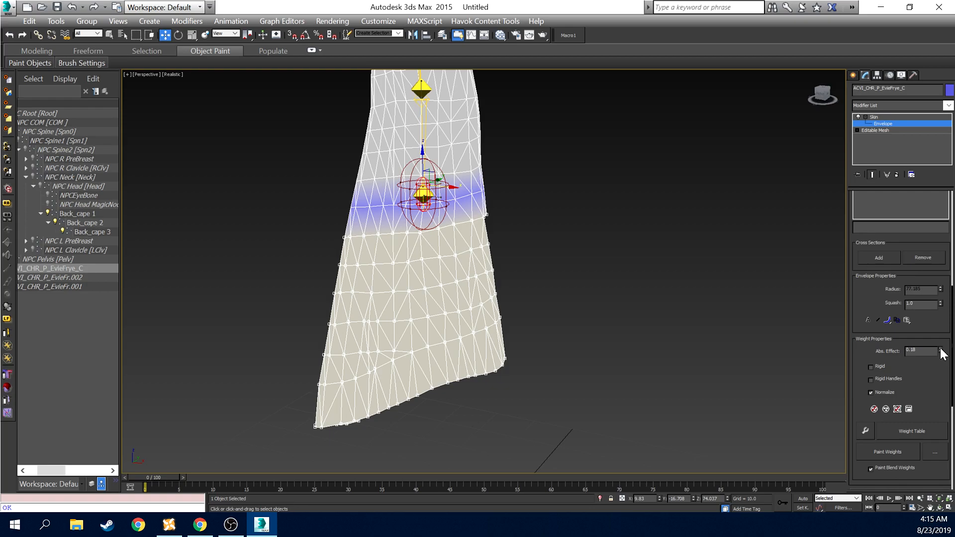
{"action": "left_click", "coordinate": [941, 349]}
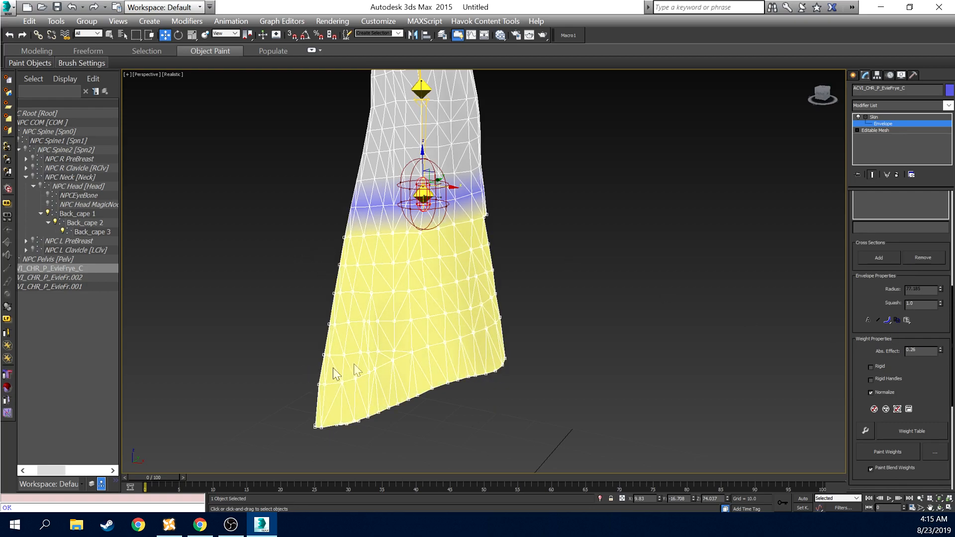
Narrow the selection by one more row toward the hem and set its Back_cape 3 weight to 0.4
{"action": "left_click_drag", "start_coordinate": [295, 249], "coordinate": [540, 399]}
{"action": "left_click_drag", "start_coordinate": [445, 346], "coordinate": [543, 425]}
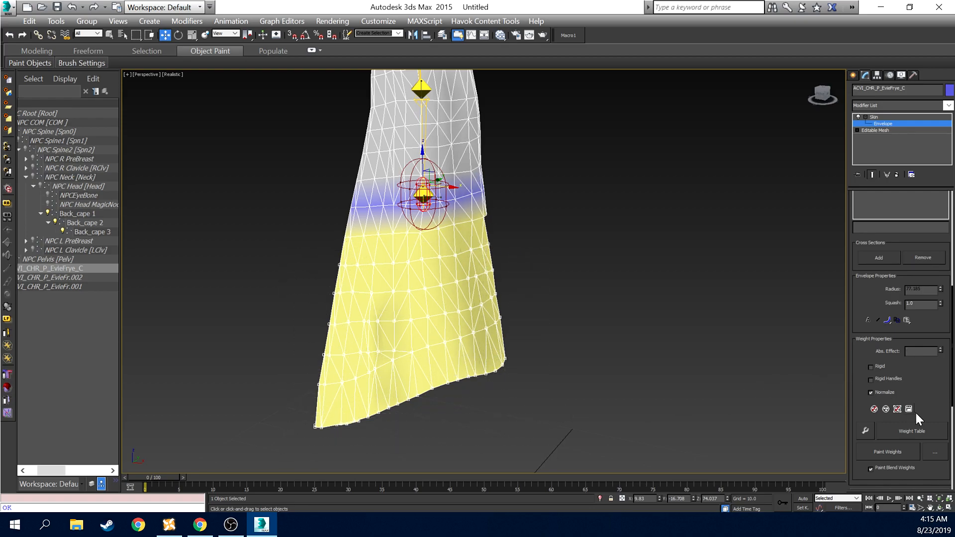
{"action": "left_click_drag", "start_coordinate": [942, 351], "coordinate": [942, 352]}
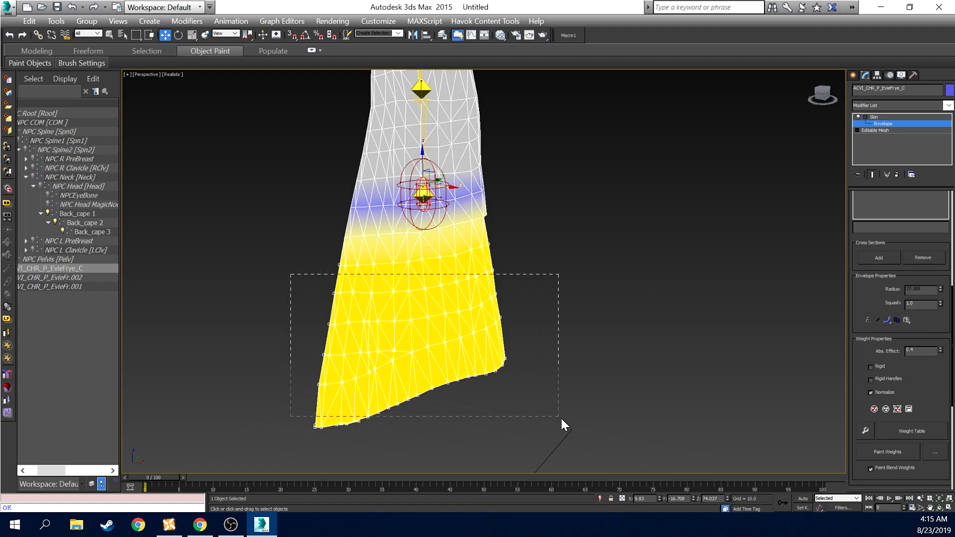
Select the cape vertices starting one row lower, down to the hem, and set their Back_cape 3 weight to 0.5
{"action": "left_click_drag", "start_coordinate": [568, 417], "coordinate": [568, 416]}
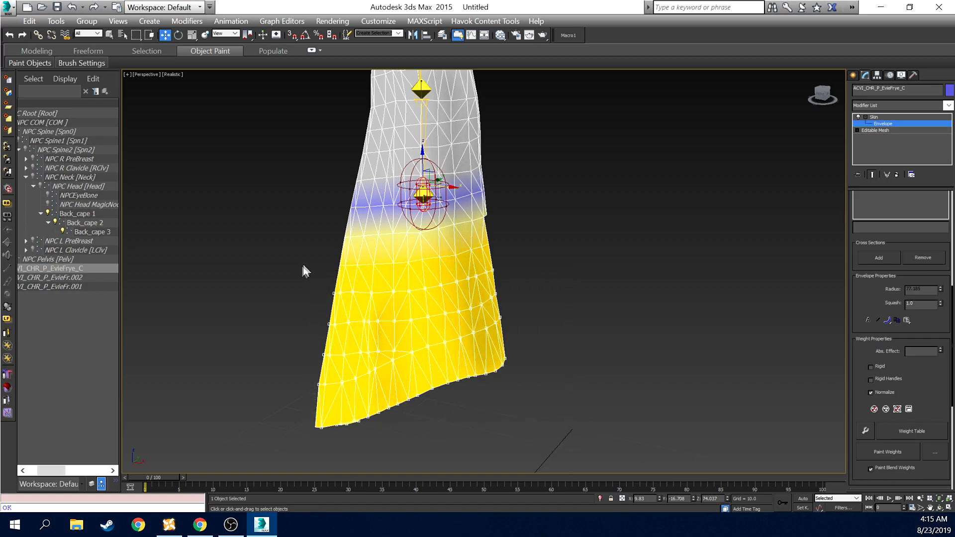
{"action": "left_click_drag", "start_coordinate": [352, 306], "coordinate": [598, 437]}
{"action": "mouse_move", "coordinate": [818, 94]}
{"action": "left_mouse_down"}
{"action": "mouse_move", "coordinate": [828, 93]}
{"action": "mouse_move", "coordinate": [815, 94]}
{"action": "left_mouse_up"}
{"action": "left_click_drag", "start_coordinate": [293, 271], "coordinate": [551, 459]}
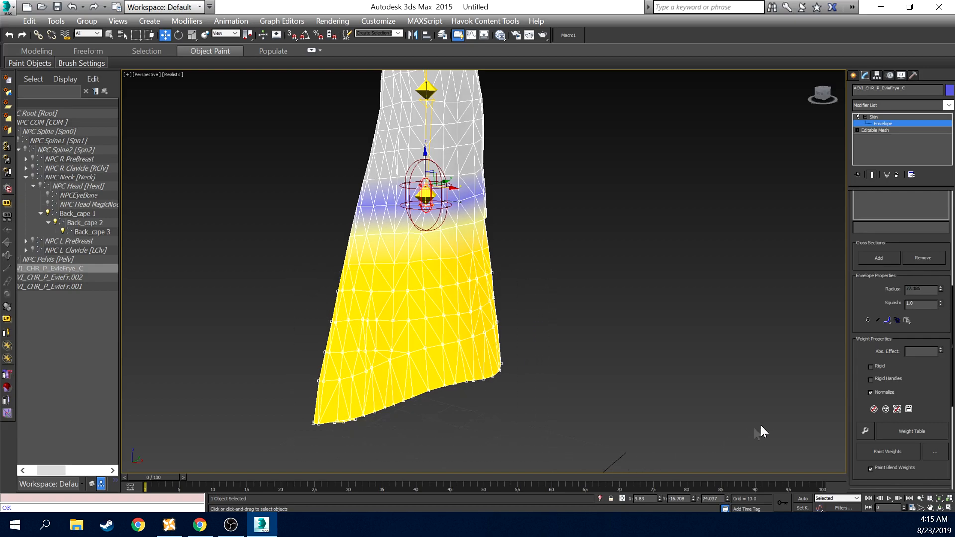
{"action": "left_click", "coordinate": [941, 350]}
{"action": "left_click", "coordinate": [941, 349]}
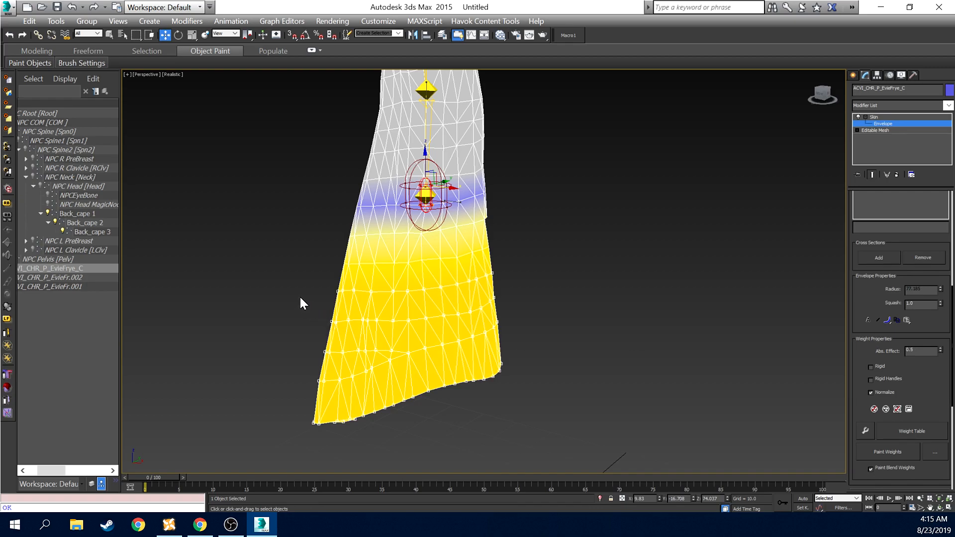
Narrow the selection to the lowest rows of cape vertices and raise their Back_cape 3 weight to 0.68
{"action": "left_click_drag", "start_coordinate": [283, 299], "coordinate": [568, 456]}
{"action": "left_click_drag", "start_coordinate": [821, 94], "coordinate": [815, 94]}
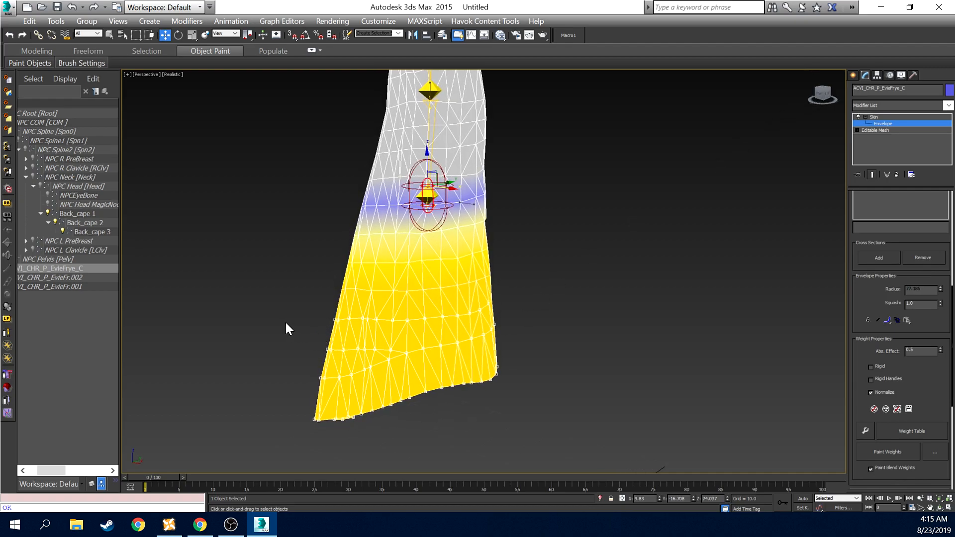
{"action": "left_click_drag", "start_coordinate": [297, 338], "coordinate": [448, 453]}
{"action": "left_click_drag", "start_coordinate": [547, 459], "coordinate": [551, 461]}
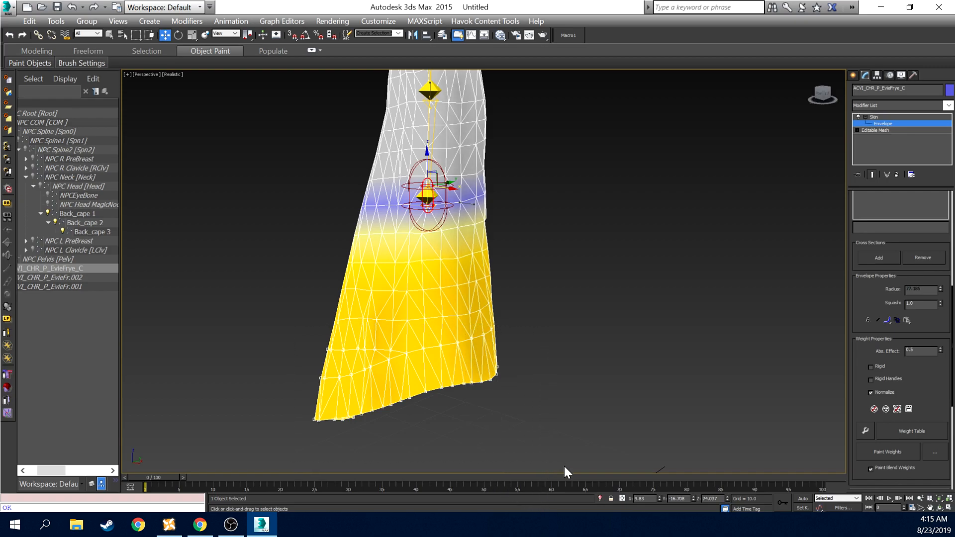
{"action": "left_click", "coordinate": [940, 349]}
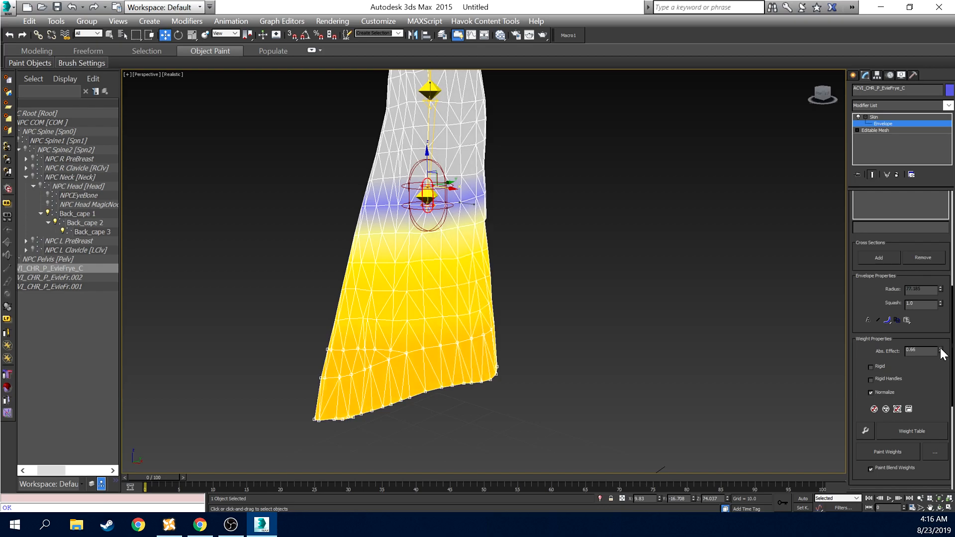
{"action": "left_click", "coordinate": [941, 349]}
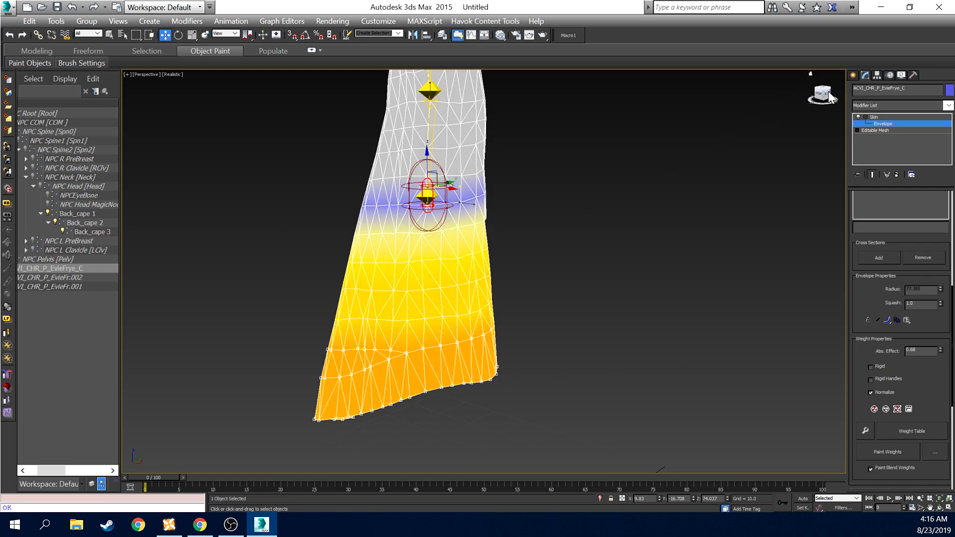
Select only the vertices along the cape's hem edge and set their Back_cape 3 weight to 0.88
{"action": "mouse_move", "coordinate": [822, 94]}
{"action": "left_mouse_down"}
{"action": "mouse_move", "coordinate": [832, 95]}
{"action": "mouse_move", "coordinate": [824, 94]}
{"action": "left_mouse_up"}
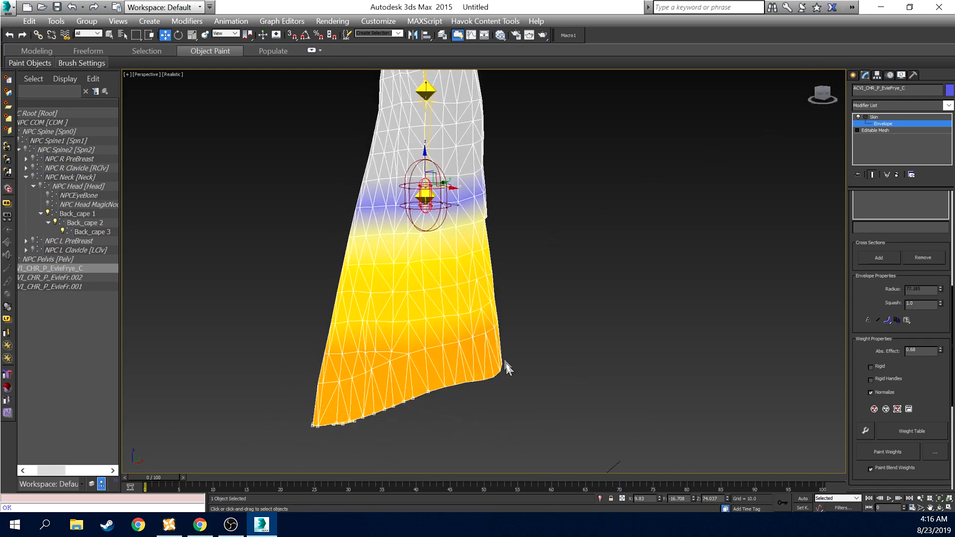
{"action": "left_click_drag", "start_coordinate": [825, 94], "coordinate": [802, 103]}
{"action": "middle_click_drag", "start_coordinate": [344, 377], "coordinate": [344, 372], "text": "alt"}
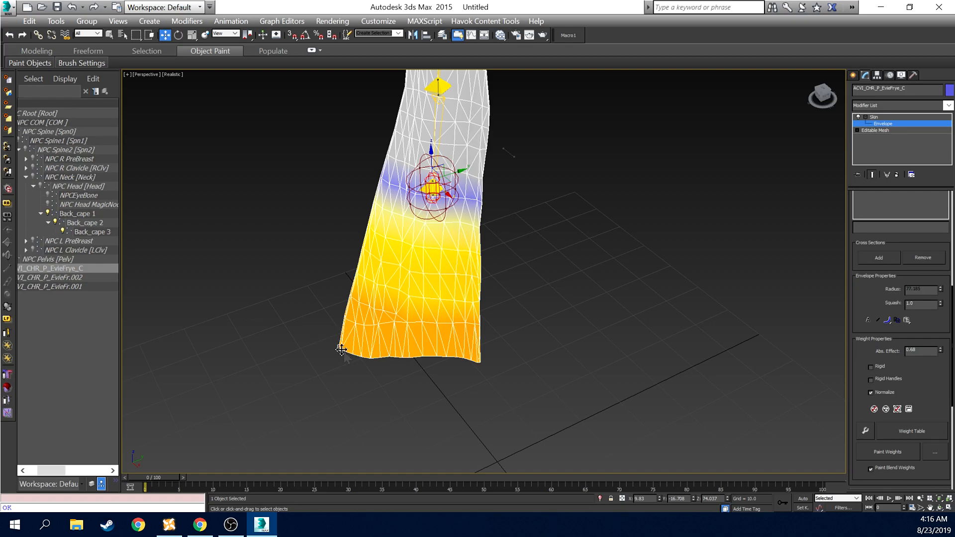
{"action": "left_click_drag", "start_coordinate": [321, 327], "coordinate": [494, 407]}
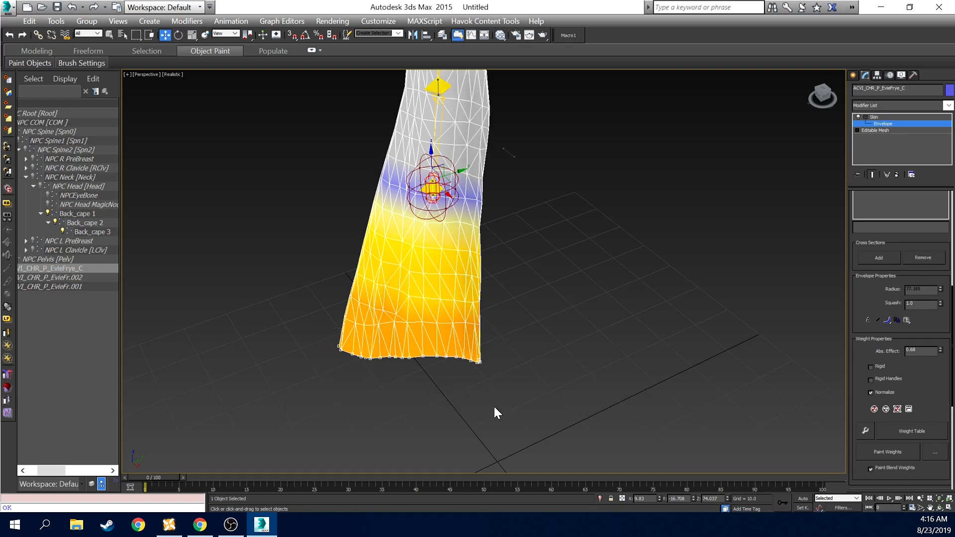
{"action": "left_click", "coordinate": [941, 349]}
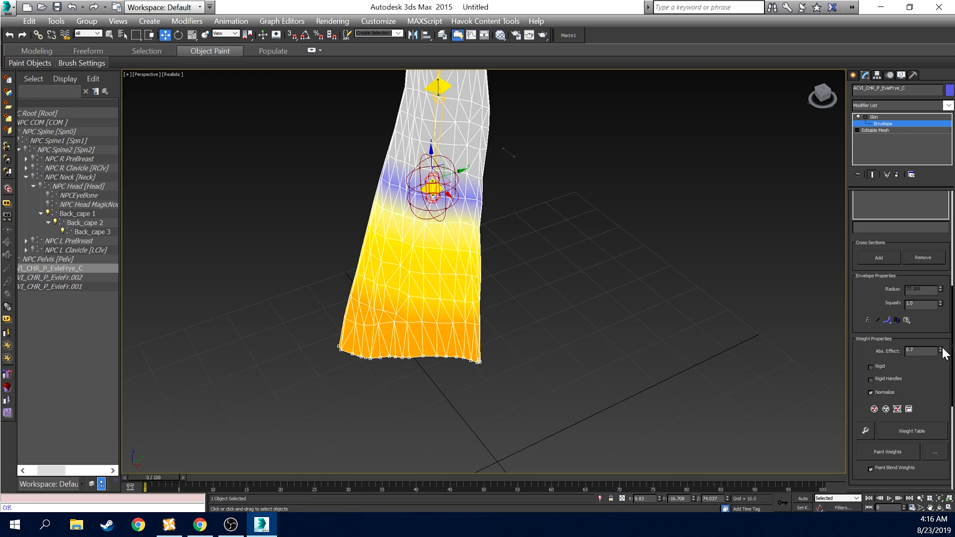
{"action": "left_click", "coordinate": [941, 349]}
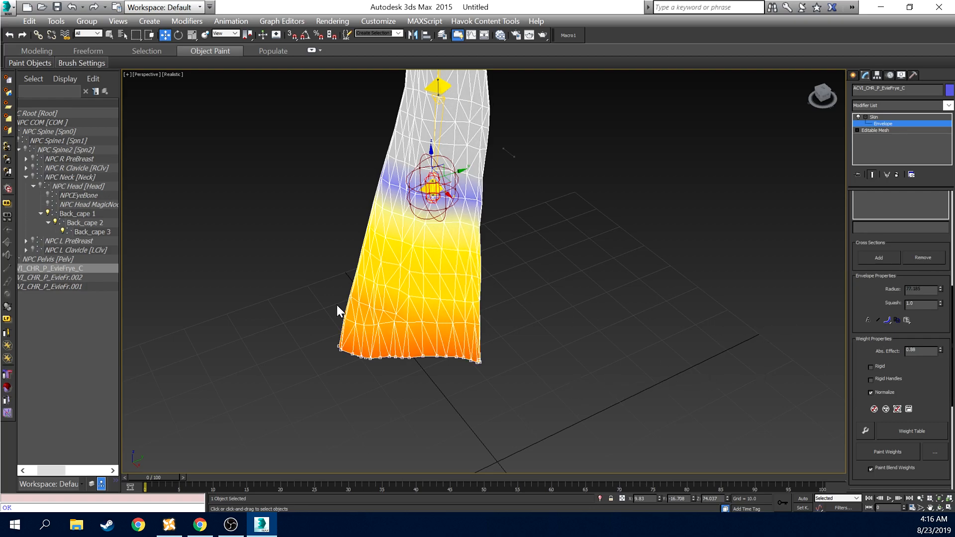
Select the lower rows of cape vertices including the hem, set their absolute effect to 0.84, and clear the selection
{"action": "left_click_drag", "start_coordinate": [505, 422], "coordinate": [506, 423]}
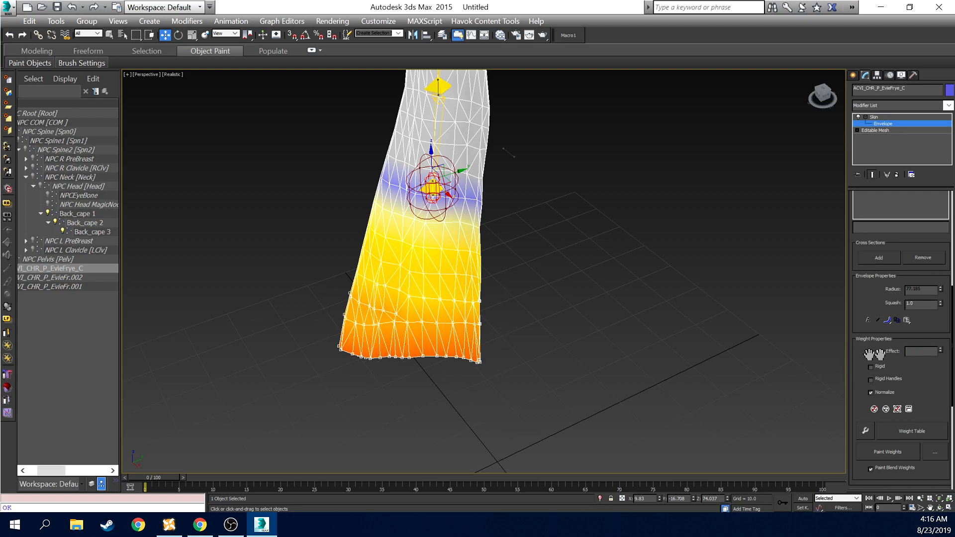
{"action": "left_click", "coordinate": [941, 348]}
{"action": "left_click_drag", "start_coordinate": [941, 352], "coordinate": [942, 355]}
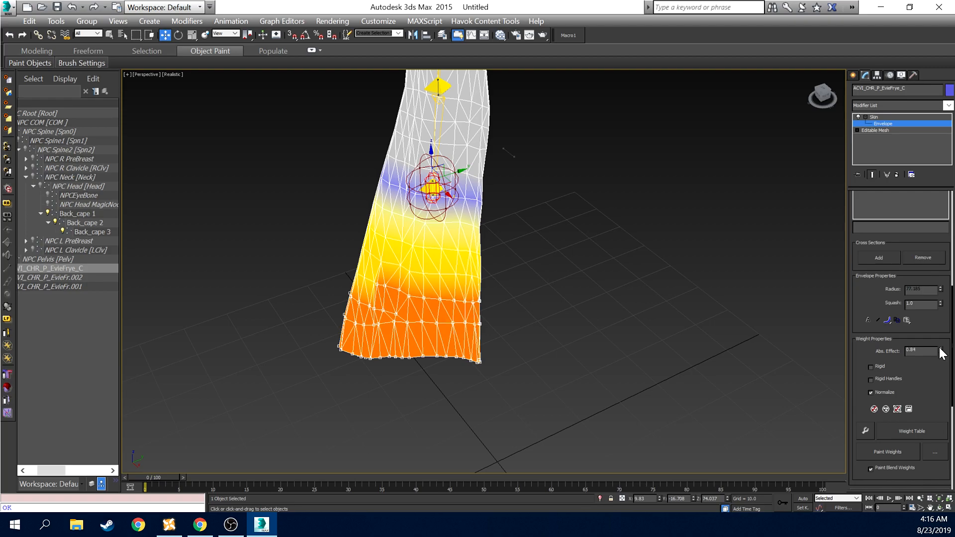
{"action": "left_click_drag", "start_coordinate": [823, 94], "coordinate": [842, 89]}
{"action": "left_click", "coordinate": [590, 335]}
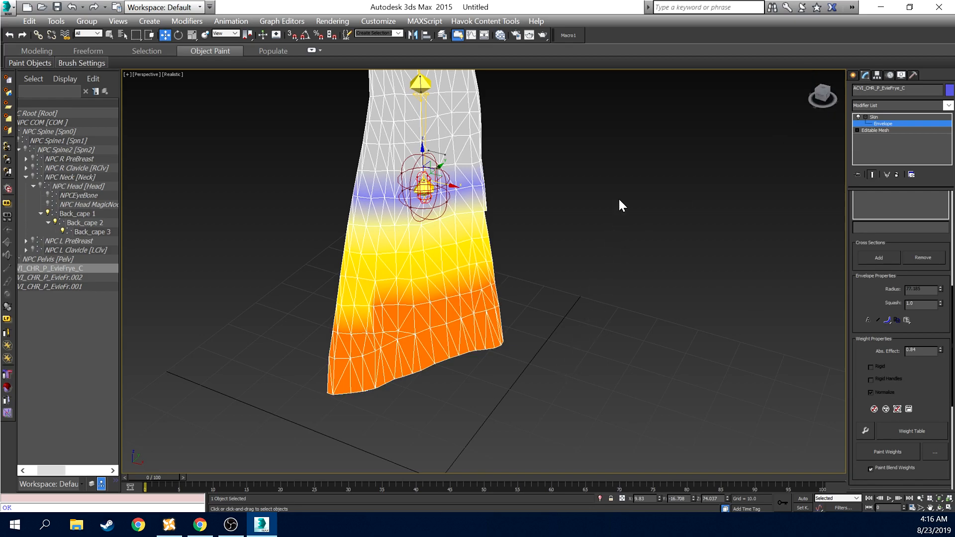
Leave skin envelope editing and rotate the Back_cape 3 bone to test how the lower cape deforms
{"action": "left_click_drag", "start_coordinate": [820, 90], "coordinate": [714, 164]}
{"action": "left_click", "coordinate": [852, 76]}
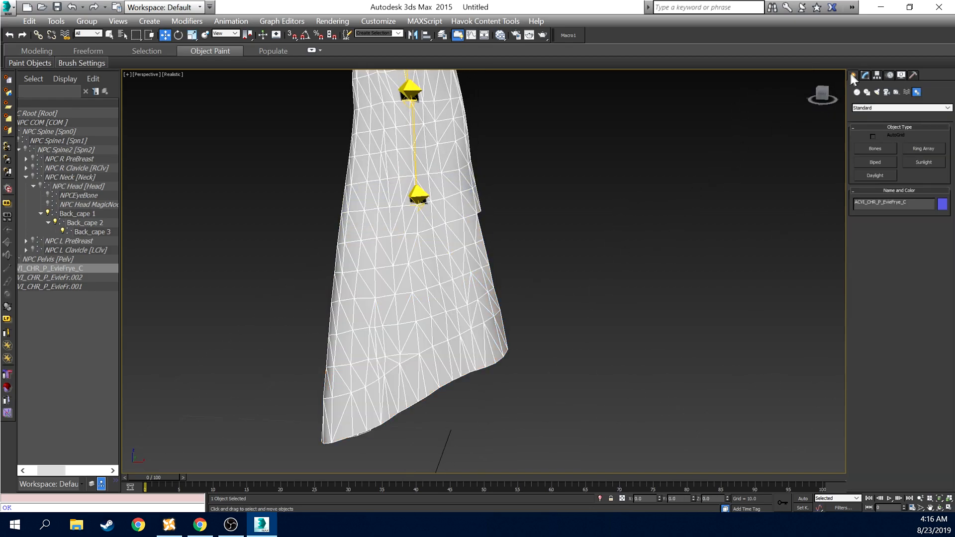
{"action": "scroll", "coordinate": [455, 172], "scroll_direction": "down", "scroll_amount": 2}
{"action": "middle_click_drag", "start_coordinate": [455, 171], "coordinate": [472, 238]}
{"action": "left_click", "coordinate": [109, 34]}
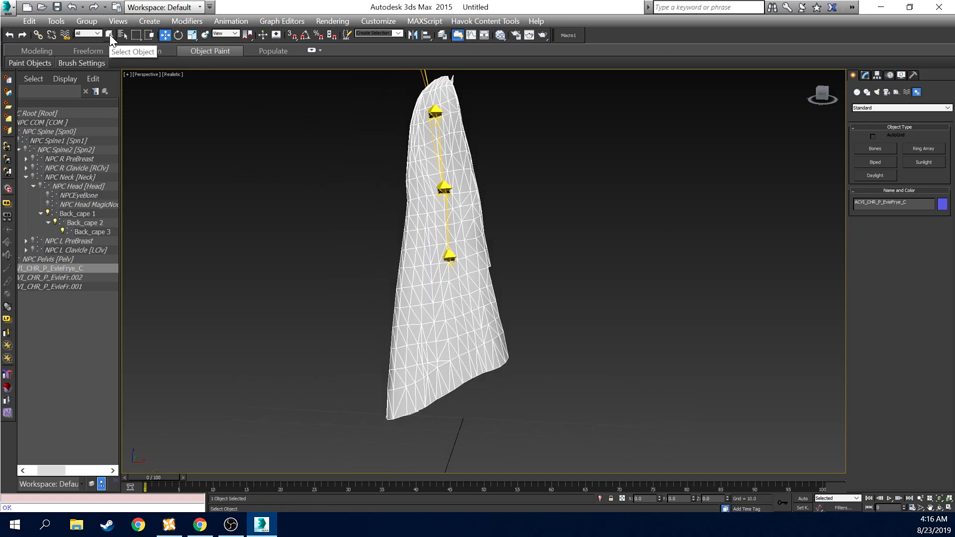
{"action": "left_click", "coordinate": [177, 34]}
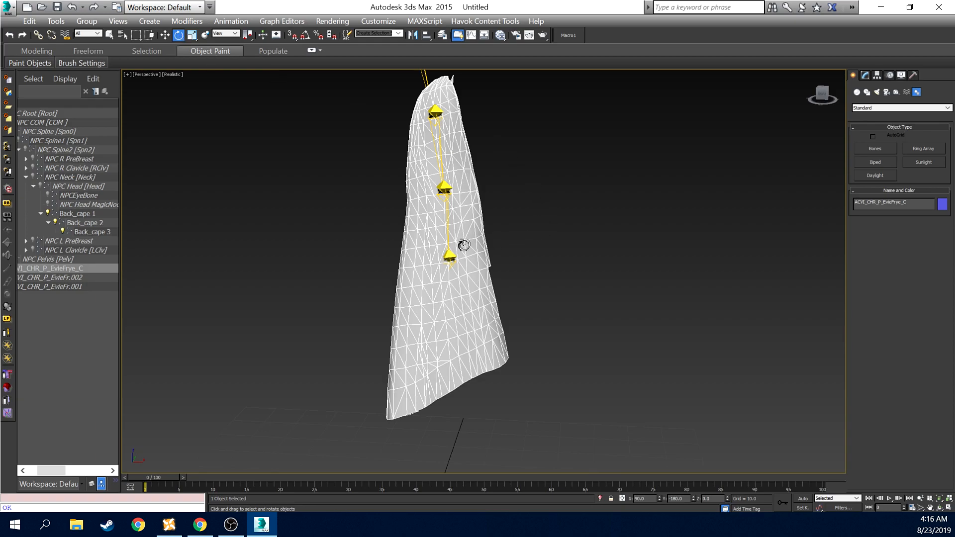
{"action": "left_click", "coordinate": [447, 256]}
{"action": "left_click_drag", "start_coordinate": [448, 255], "coordinate": [447, 206]}
Examine the bent lower cape from several angles for uneven deformation near the hem
{"action": "left_click_drag", "start_coordinate": [824, 95], "coordinate": [787, 100]}
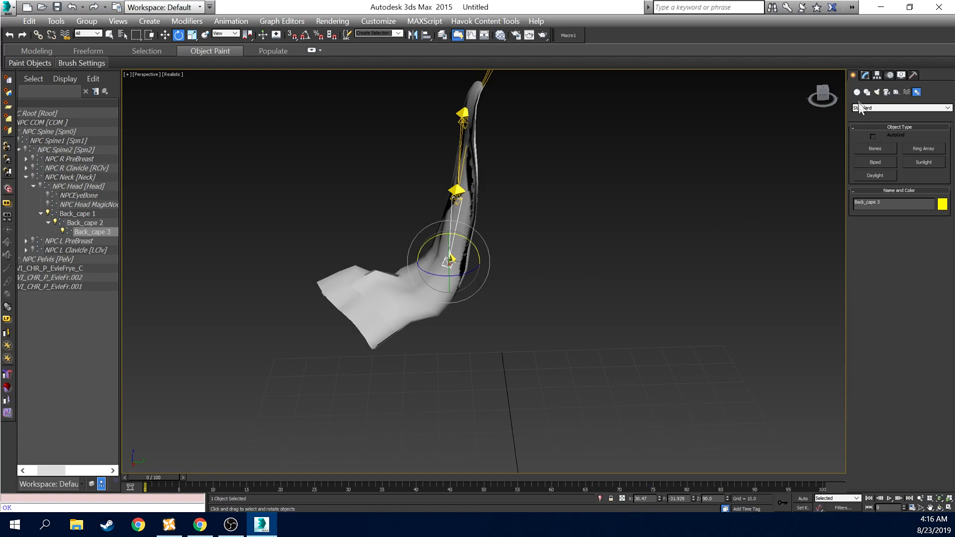
{"action": "left_click", "coordinate": [823, 94]}
{"action": "left_click_drag", "start_coordinate": [823, 96], "coordinate": [816, 117]}
{"action": "mouse_move", "coordinate": [448, 288]}
{"action": "middle_mouse_down", "text": "alt"}
{"action": "mouse_move", "coordinate": [446, 237]}
{"action": "mouse_move", "coordinate": [445, 270]}
{"action": "middle_mouse_up", "text": "alt"}
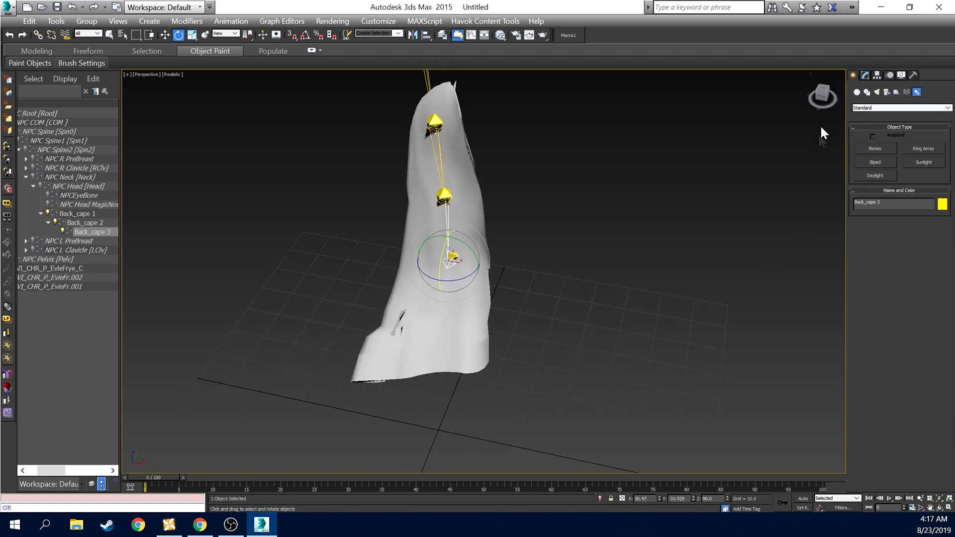
{"action": "left_click", "coordinate": [820, 95]}
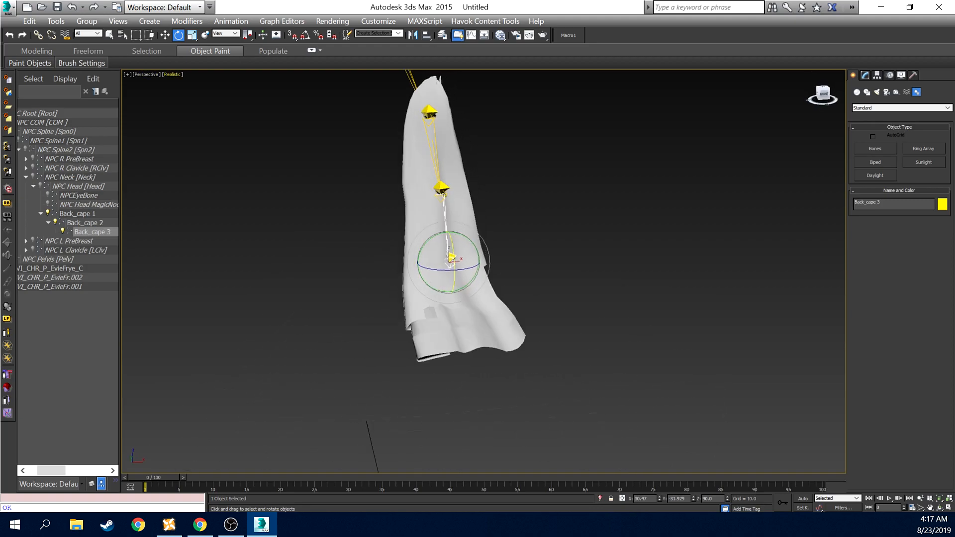
{"action": "middle_click_drag", "start_coordinate": [498, 278], "coordinate": [484, 331], "text": "alt"}
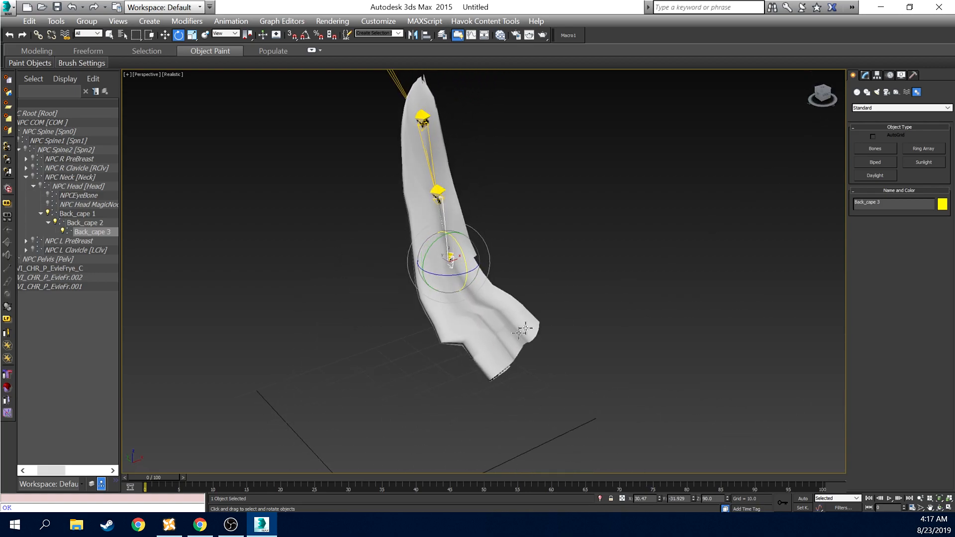
{"action": "mouse_move", "coordinate": [819, 95]}
{"action": "left_mouse_down"}
{"action": "mouse_move", "coordinate": [847, 83]}
{"action": "mouse_move", "coordinate": [852, 94]}
{"action": "mouse_move", "coordinate": [820, 98]}
{"action": "left_mouse_up"}
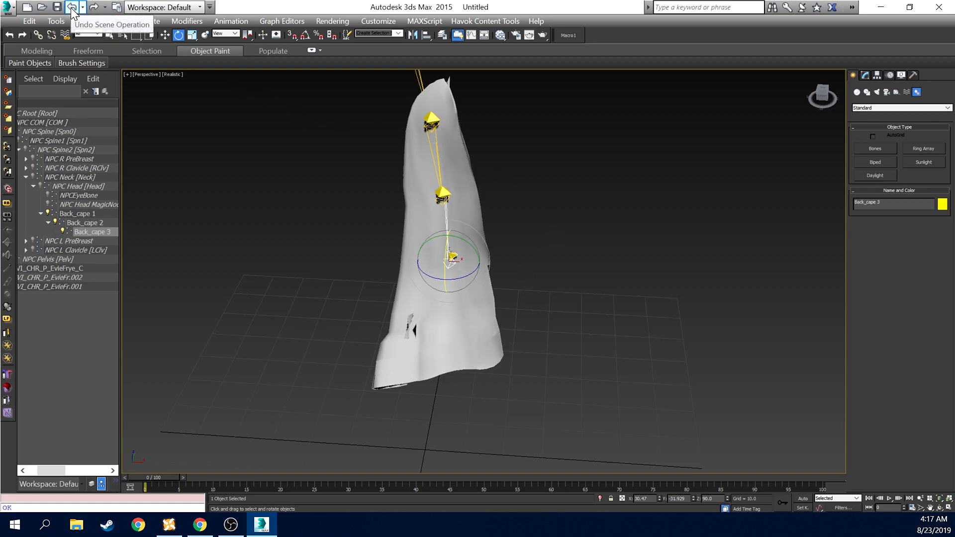
Undo the test rotation of the Back_cape 3 bone
{"action": "left_click", "coordinate": [444, 191]}
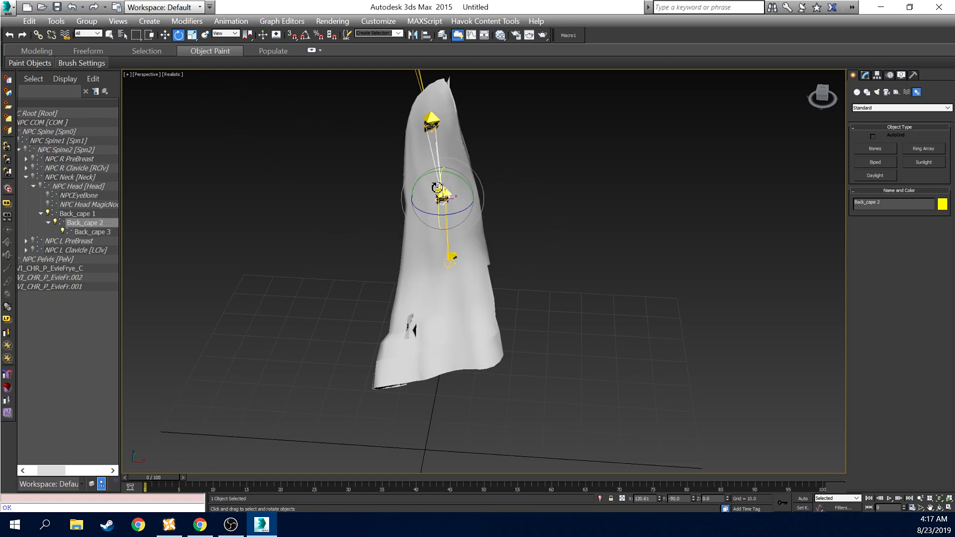
{"action": "left_click", "coordinate": [73, 7]}
{"action": "left_click", "coordinate": [73, 7]}
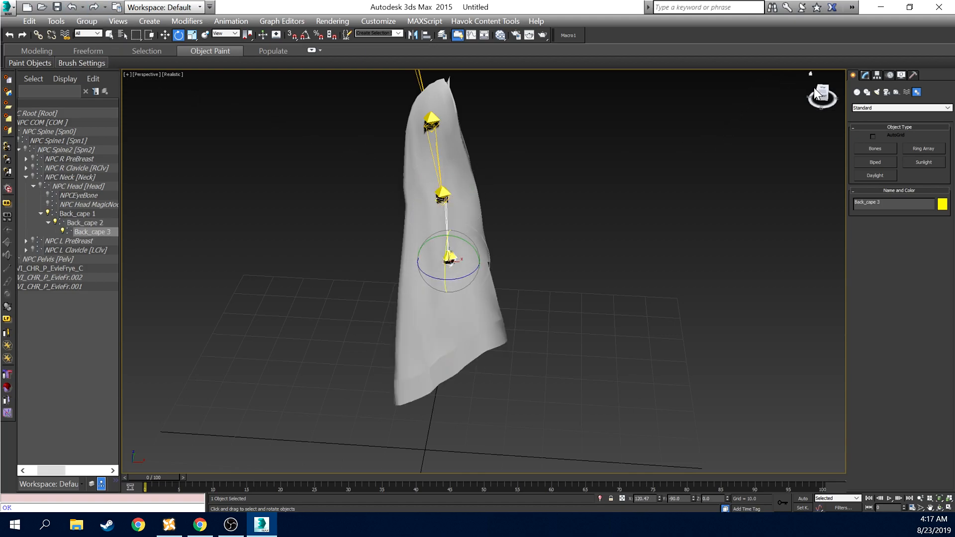
Try rotating the Back_cape 2 bone to test the cape, and undo the rotation
{"action": "left_click_drag", "start_coordinate": [822, 94], "coordinate": [840, 96]}
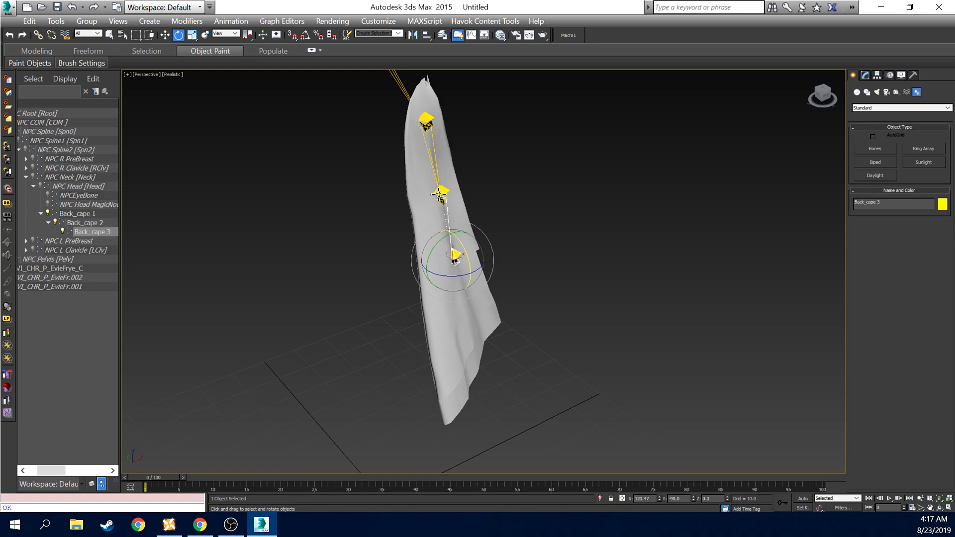
{"action": "left_click", "coordinate": [440, 194]}
{"action": "mouse_move", "coordinate": [455, 195]}
{"action": "left_mouse_down"}
{"action": "mouse_move", "coordinate": [442, 166]}
{"action": "mouse_move", "coordinate": [463, 220]}
{"action": "mouse_move", "coordinate": [439, 161]}
{"action": "mouse_move", "coordinate": [485, 230]}
{"action": "mouse_move", "coordinate": [473, 214]}
{"action": "mouse_move", "coordinate": [475, 252]}
{"action": "mouse_move", "coordinate": [442, 189]}
{"action": "left_mouse_up"}
{"action": "left_click", "coordinate": [73, 7]}
{"action": "left_click", "coordinate": [74, 7]}
{"action": "left_click", "coordinate": [73, 6]}
Select the cape mesh and return to its Skin envelope editing with the Back_cape 3 bone active
{"action": "left_click", "coordinate": [864, 76]}
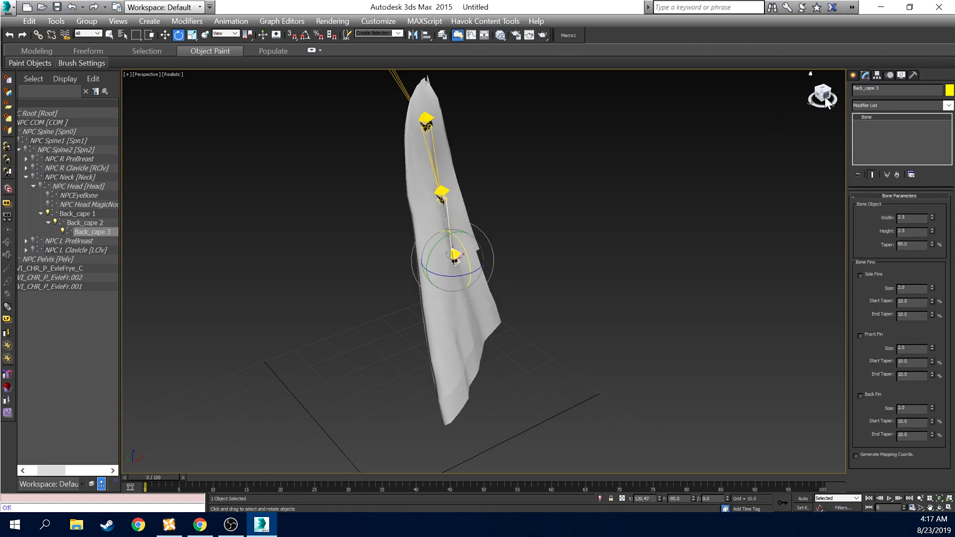
{"action": "left_click_drag", "start_coordinate": [828, 96], "coordinate": [825, 97]}
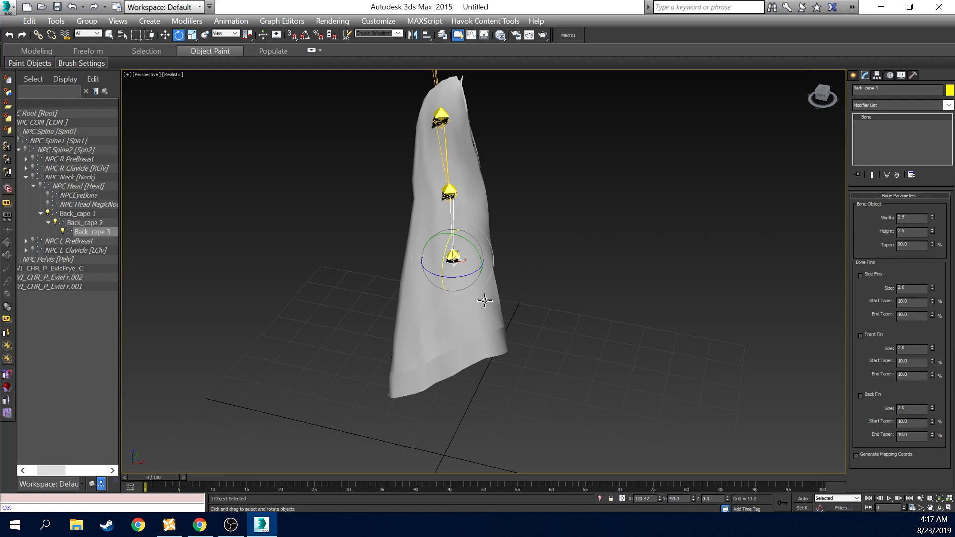
{"action": "left_click", "coordinate": [485, 301]}
{"action": "left_click", "coordinate": [880, 124]}
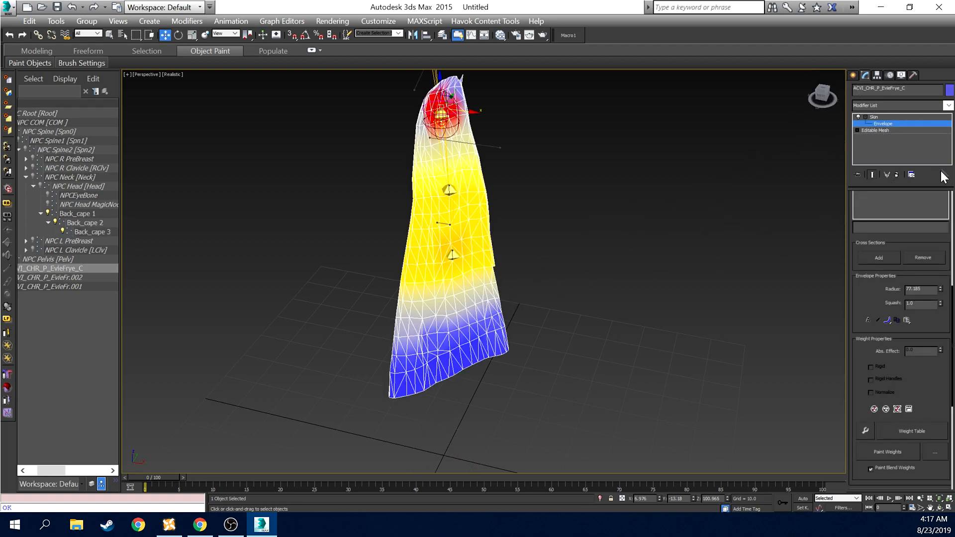
{"action": "left_click", "coordinate": [879, 206]}
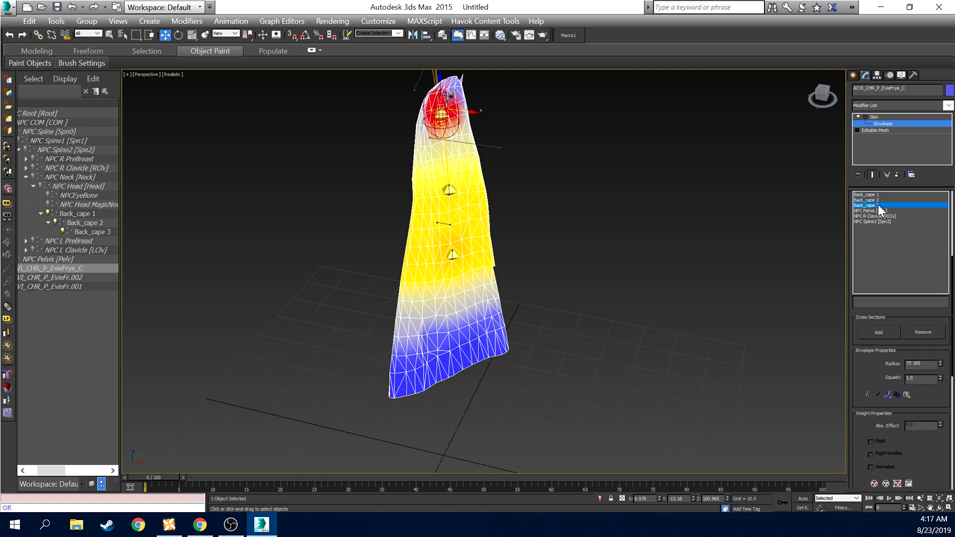
Select the cape's lower vertex rows, clear their Back_cape 3 weight to 0, and set it to 0.68
{"action": "left_click_drag", "start_coordinate": [818, 99], "coordinate": [815, 93]}
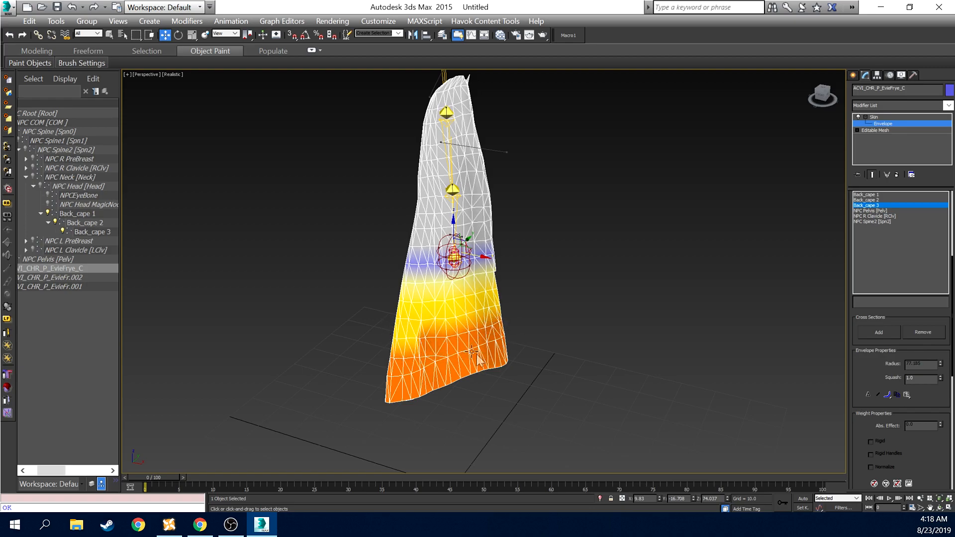
{"action": "left_click_drag", "start_coordinate": [820, 97], "coordinate": [821, 92]}
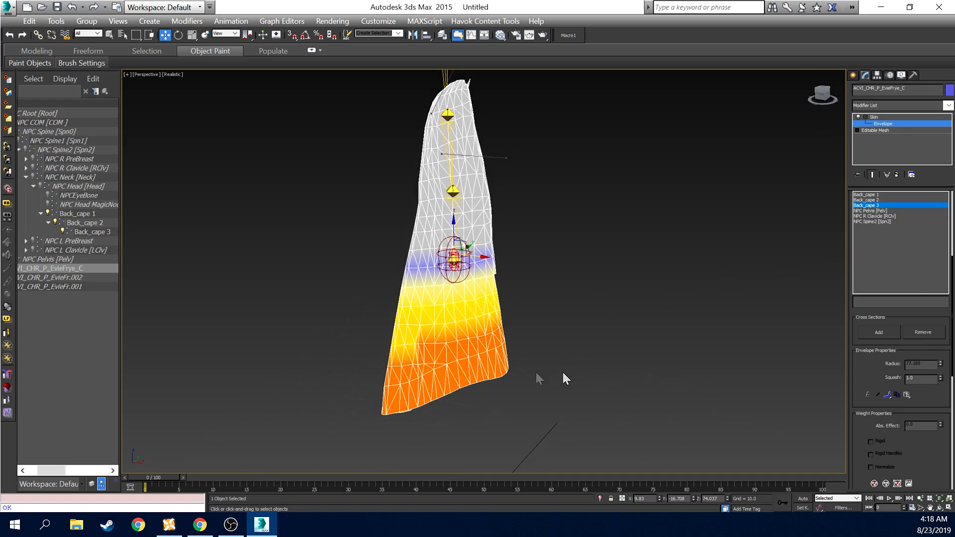
{"action": "scroll", "coordinate": [852, 404], "scroll_direction": "down", "scroll_amount": 3}
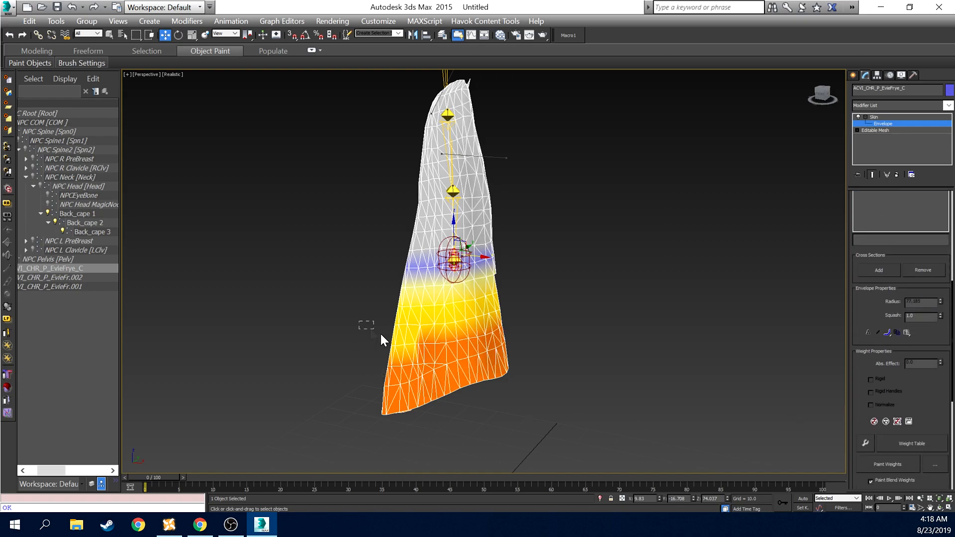
{"action": "left_click_drag", "start_coordinate": [497, 396], "coordinate": [513, 410]}
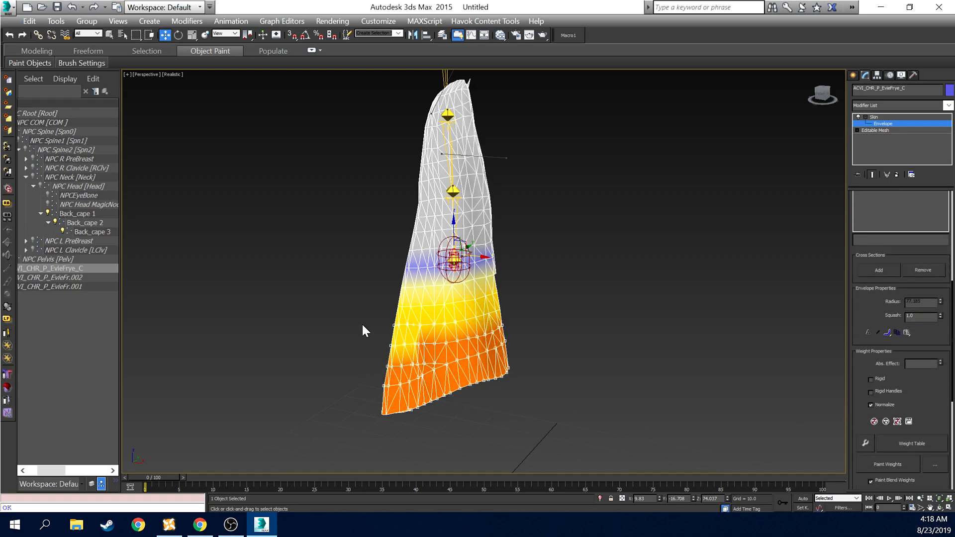
{"action": "left_click_drag", "start_coordinate": [374, 335], "coordinate": [533, 415]}
{"action": "left_click_drag", "start_coordinate": [822, 96], "coordinate": [811, 93]}
{"action": "left_click_drag", "start_coordinate": [386, 323], "coordinate": [541, 447]}
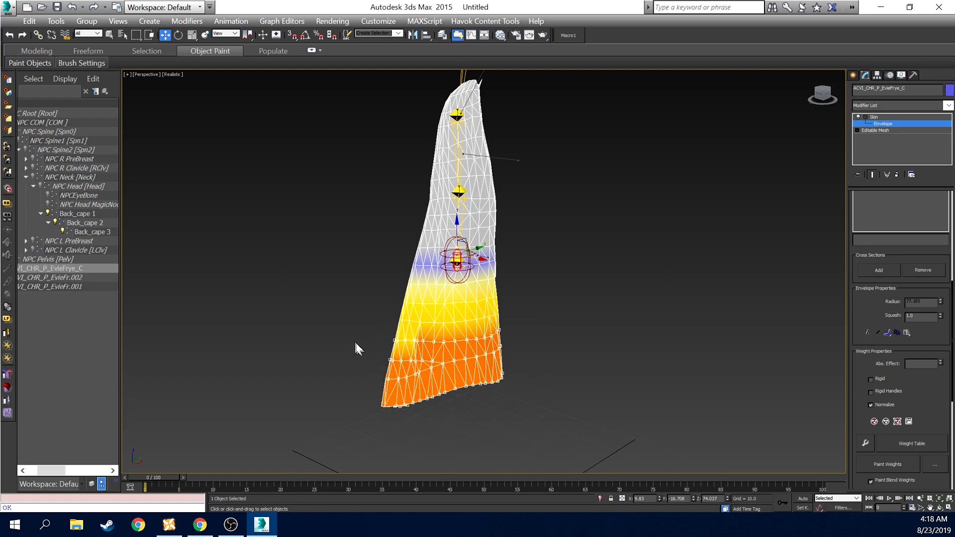
{"action": "left_click_drag", "start_coordinate": [345, 328], "coordinate": [472, 446]}
{"action": "left_click_drag", "start_coordinate": [540, 475], "coordinate": [548, 462]}
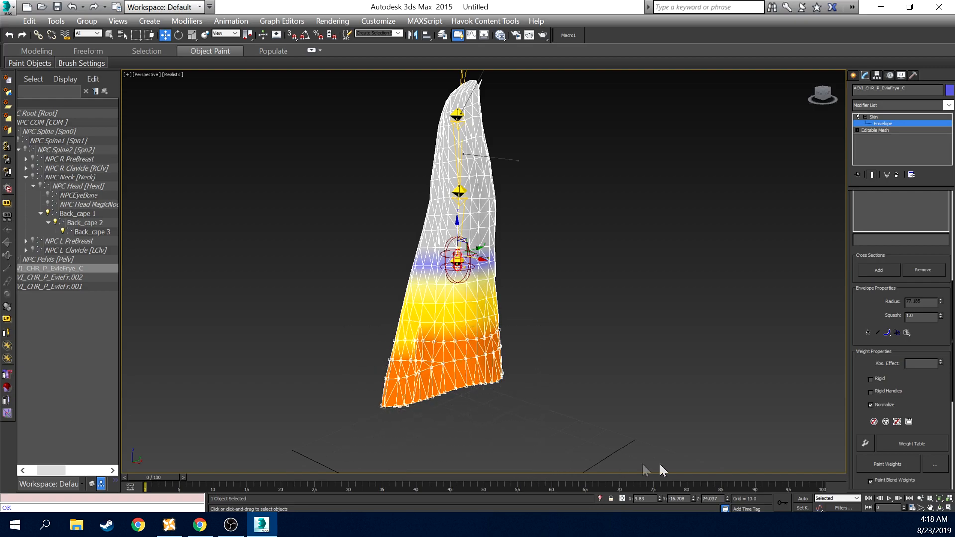
{"action": "right_click", "coordinate": [942, 370]}
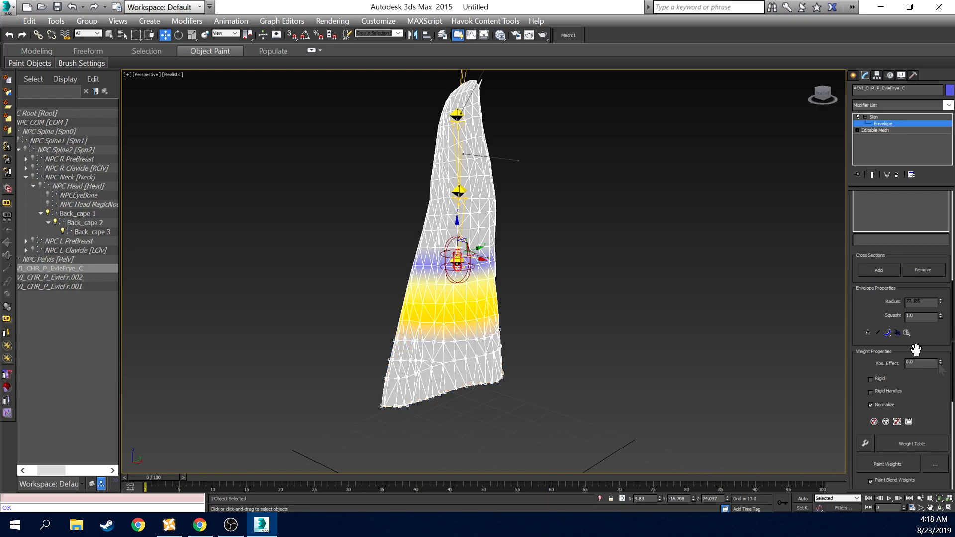
{"action": "left_click_drag", "start_coordinate": [817, 97], "coordinate": [826, 99]}
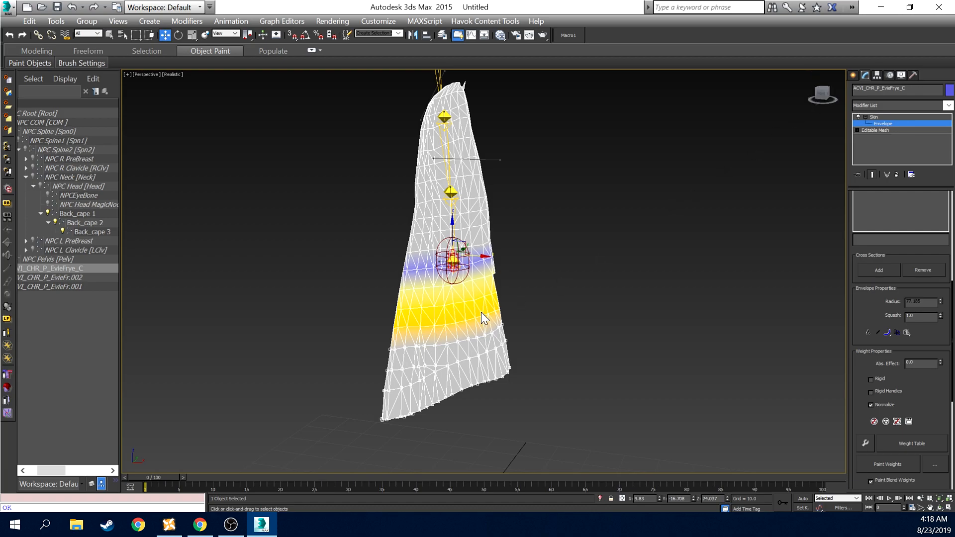
{"action": "left_click", "coordinate": [939, 360]}
{"action": "left_click_drag", "start_coordinate": [940, 362], "coordinate": [940, 362]}
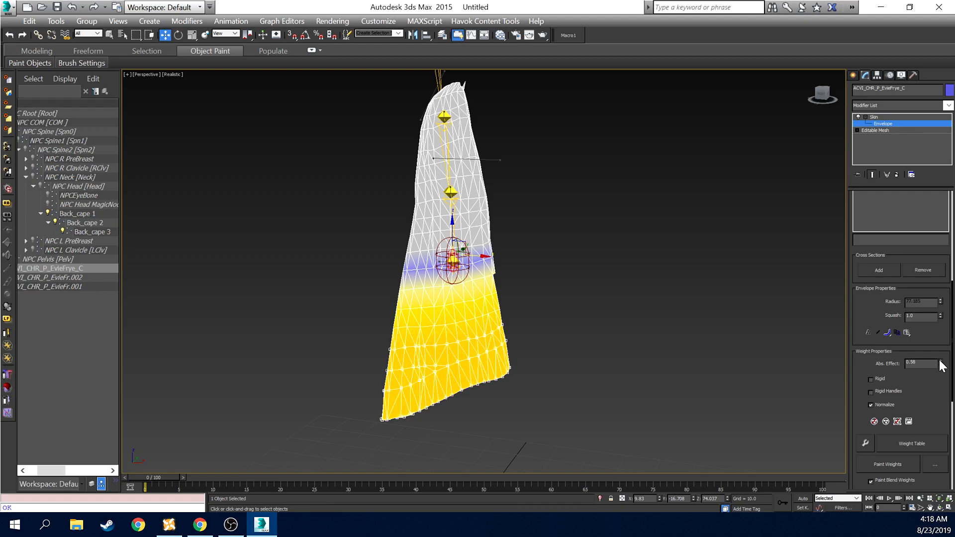
{"action": "left_click_drag", "start_coordinate": [940, 363], "coordinate": [940, 362]}
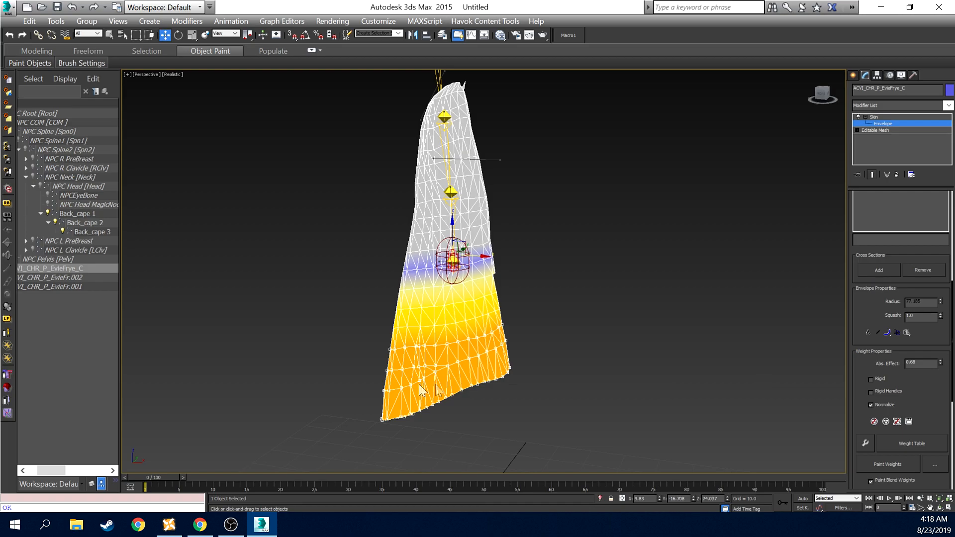
Grade the Back_cape 3 weight toward the hem: 0.8 on the lowest rows and 0.92 on the hem edge
{"action": "left_click_drag", "start_coordinate": [819, 96], "coordinate": [799, 102]}
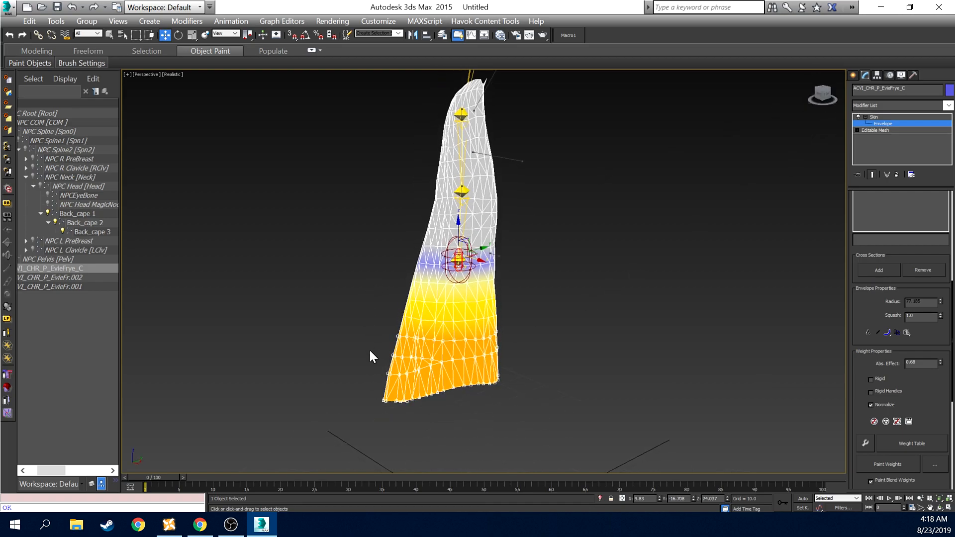
{"action": "left_click_drag", "start_coordinate": [526, 405], "coordinate": [527, 405]}
{"action": "left_click", "coordinate": [940, 361]}
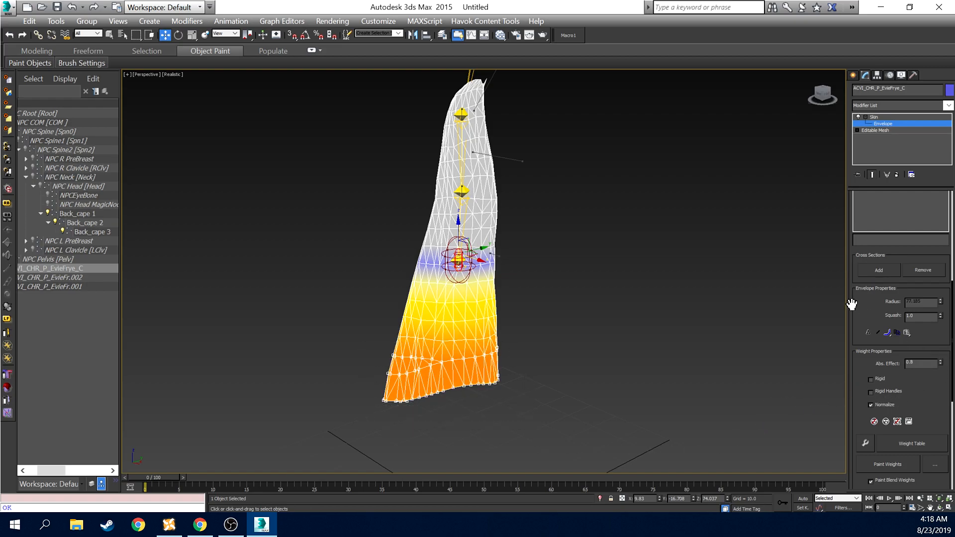
{"action": "left_click_drag", "start_coordinate": [820, 101], "coordinate": [828, 104]}
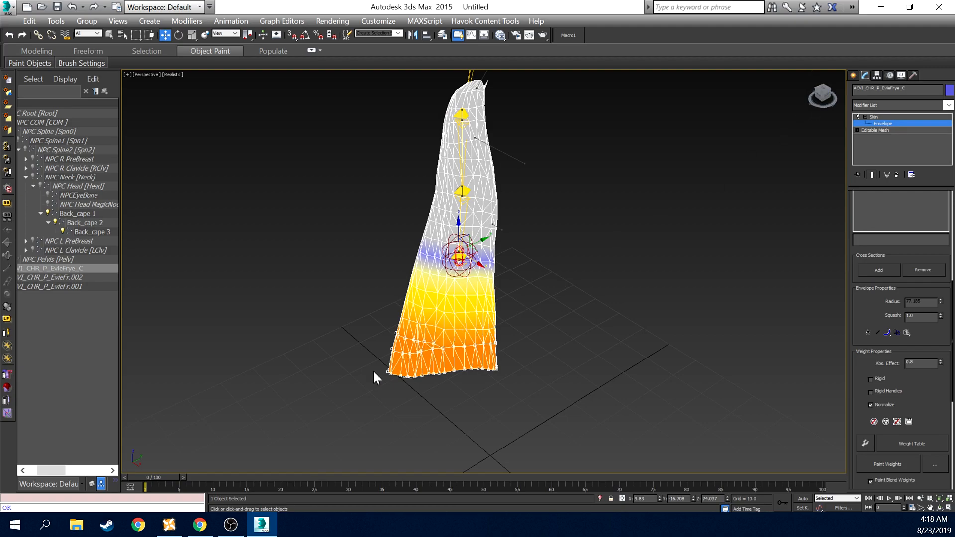
{"action": "left_click", "coordinate": [940, 362]}
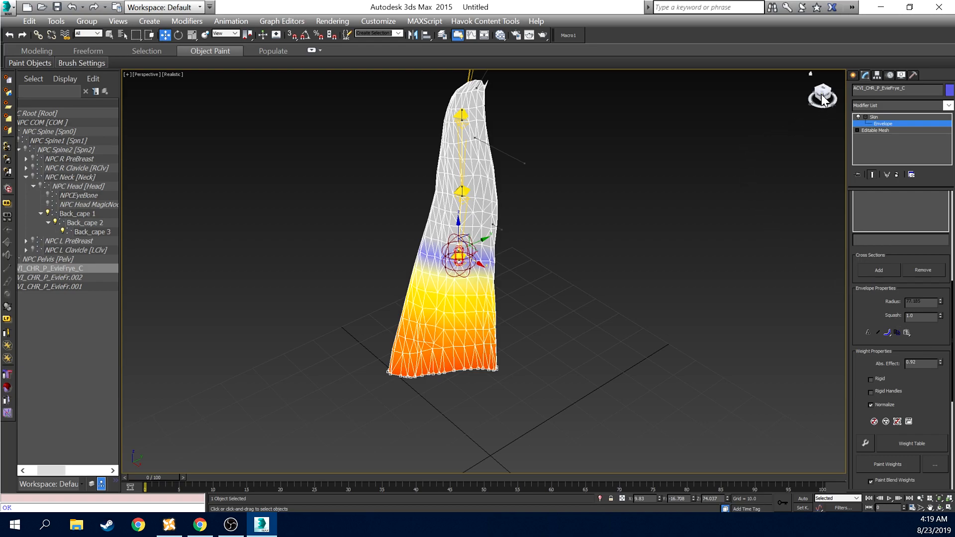
Try rotating the Back_cape 3 bone to test the lower cape's bend from several sides, and undo the rotation
{"action": "left_click_drag", "start_coordinate": [822, 98], "coordinate": [818, 101]}
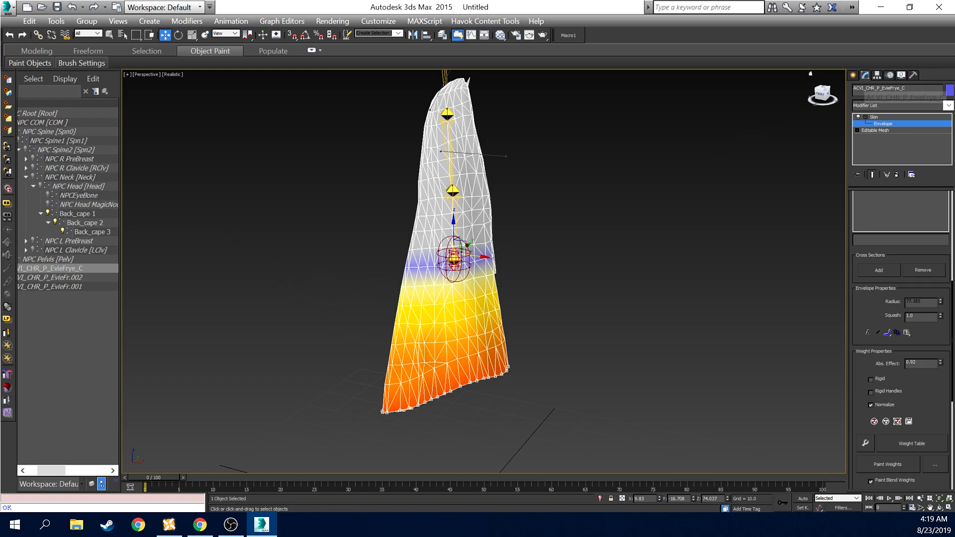
{"action": "left_click", "coordinate": [853, 75]}
{"action": "left_click", "coordinate": [179, 34]}
{"action": "left_click", "coordinate": [454, 260]}
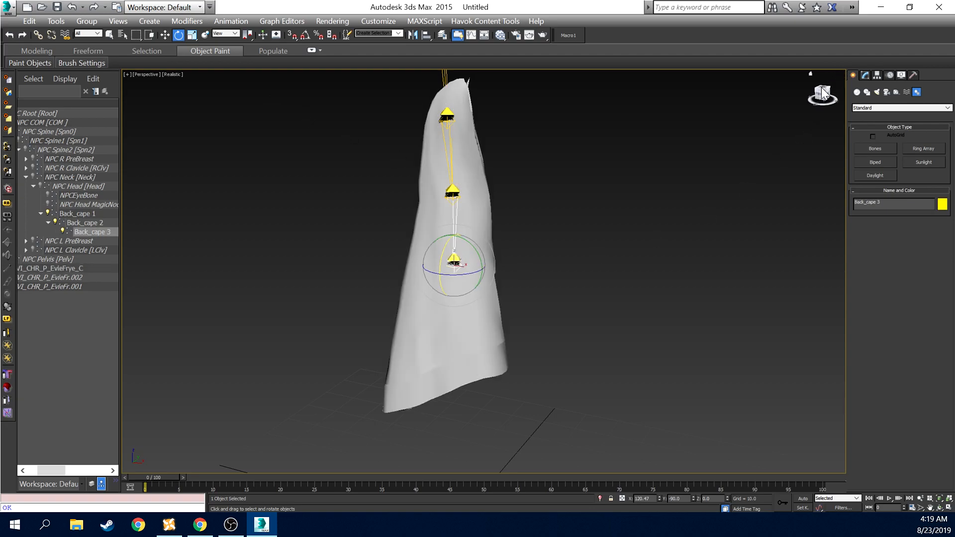
{"action": "mouse_move", "coordinate": [823, 93]}
{"action": "left_mouse_down"}
{"action": "mouse_move", "coordinate": [805, 94]}
{"action": "mouse_move", "coordinate": [823, 95]}
{"action": "left_mouse_up"}
{"action": "left_click_drag", "start_coordinate": [450, 261], "coordinate": [457, 209]}
{"action": "mouse_move", "coordinate": [822, 102]}
{"action": "left_mouse_down"}
{"action": "mouse_move", "coordinate": [843, 102]}
{"action": "mouse_move", "coordinate": [773, 101]}
{"action": "mouse_move", "coordinate": [815, 108]}
{"action": "left_mouse_up"}
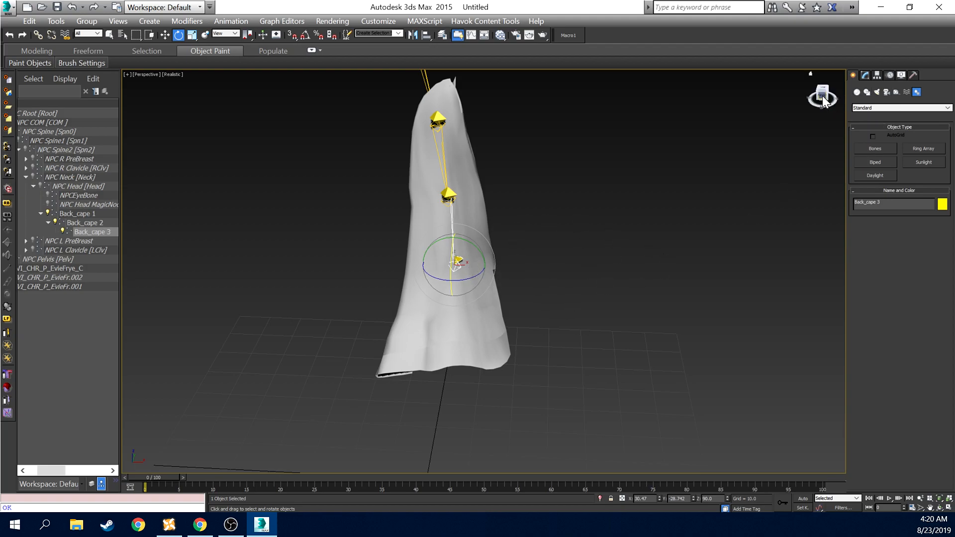
{"action": "left_click_drag", "start_coordinate": [824, 97], "coordinate": [786, 107]}
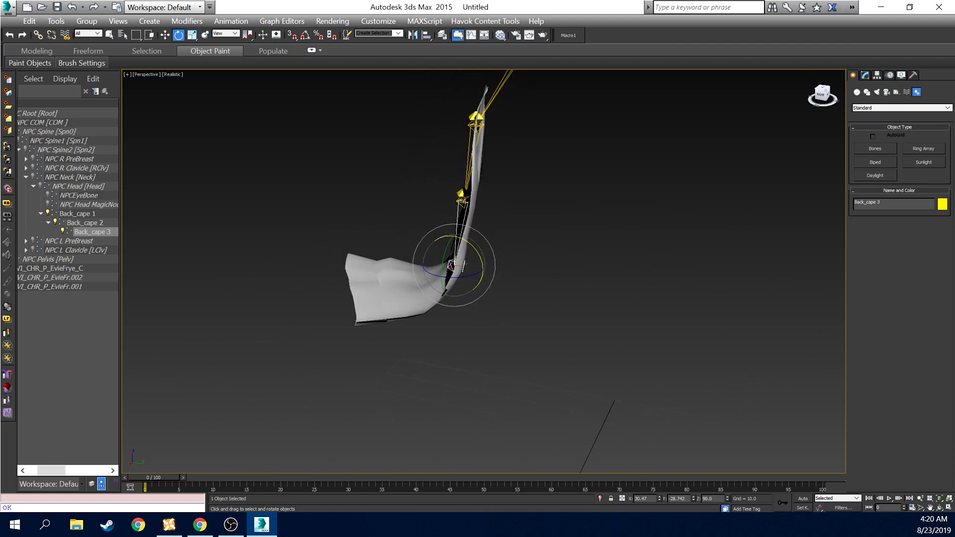
{"action": "left_click", "coordinate": [72, 8]}
{"action": "left_click", "coordinate": [72, 8]}
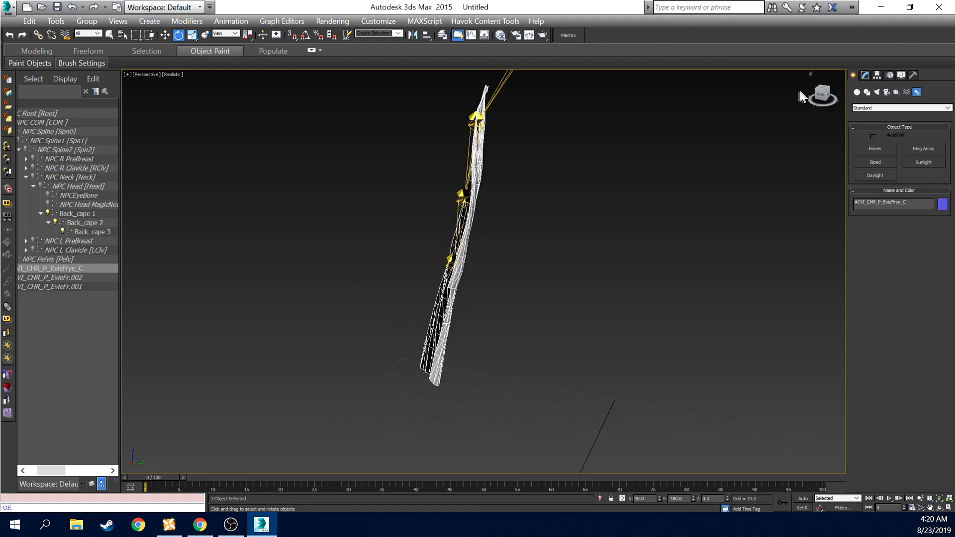
{"action": "left_click_drag", "start_coordinate": [817, 97], "coordinate": [846, 106]}
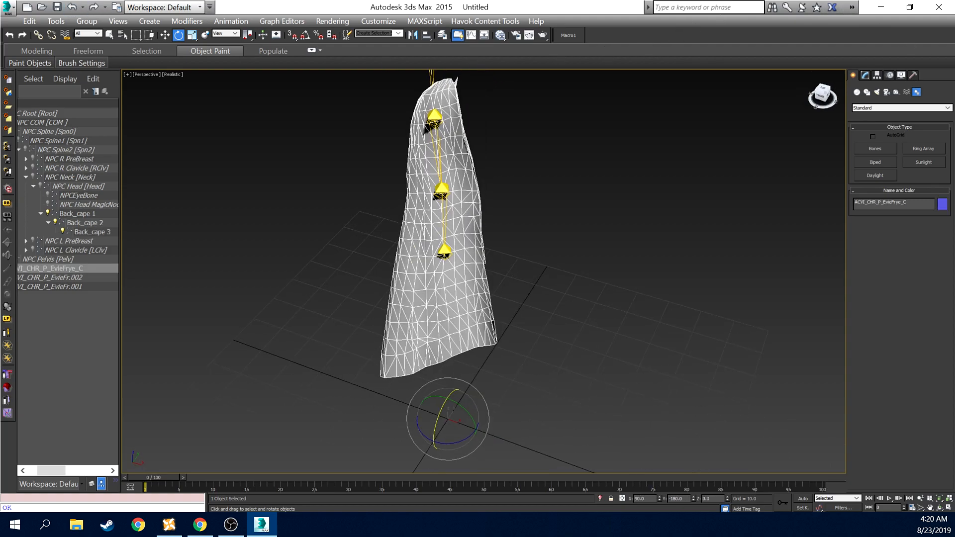
{"action": "right_click", "coordinate": [656, 128]}
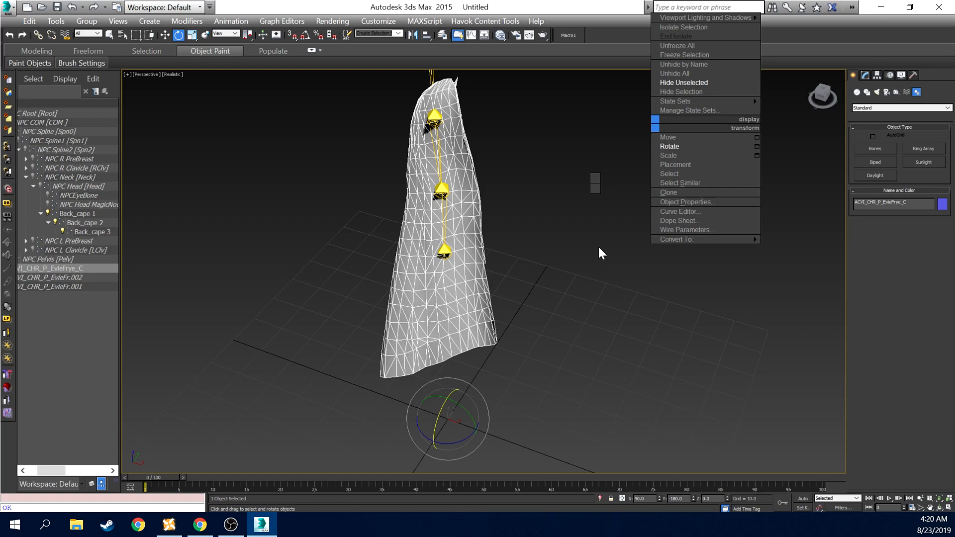
{"action": "left_click", "coordinate": [594, 230]}
{"action": "left_click", "coordinate": [231, 524]}
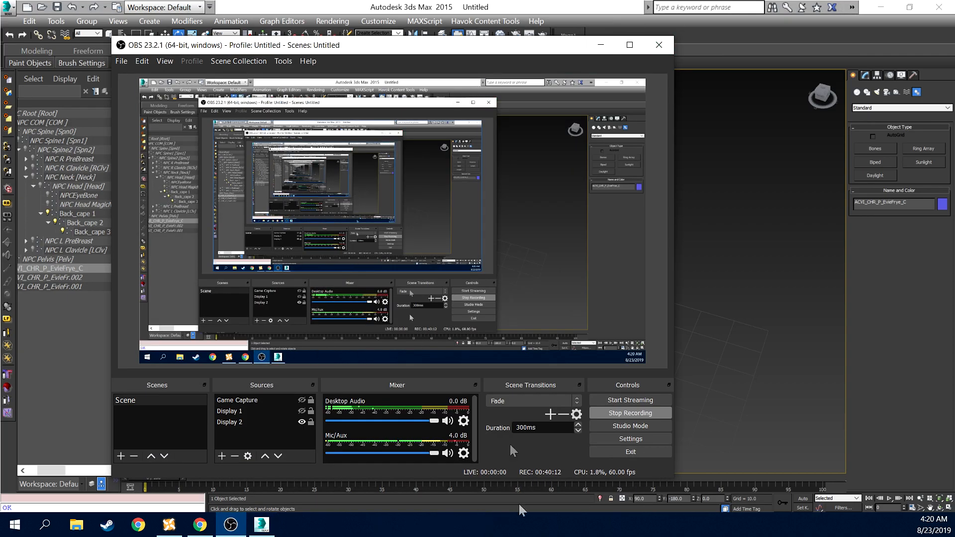
{"action": "left_click", "coordinate": [601, 45]}
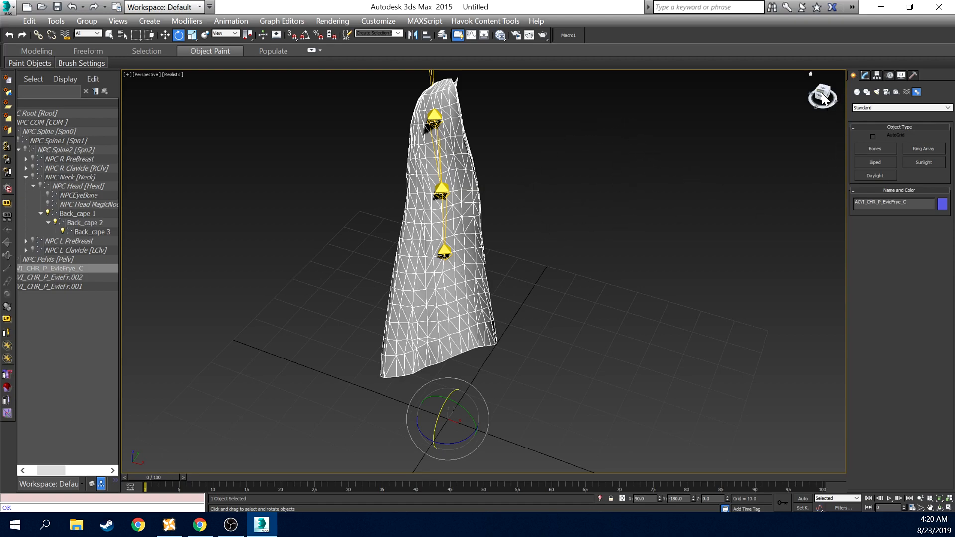
{"action": "mouse_move", "coordinate": [825, 100]}
{"action": "left_mouse_down"}
{"action": "mouse_move", "coordinate": [828, 90]}
{"action": "mouse_move", "coordinate": [815, 89]}
{"action": "left_mouse_up"}
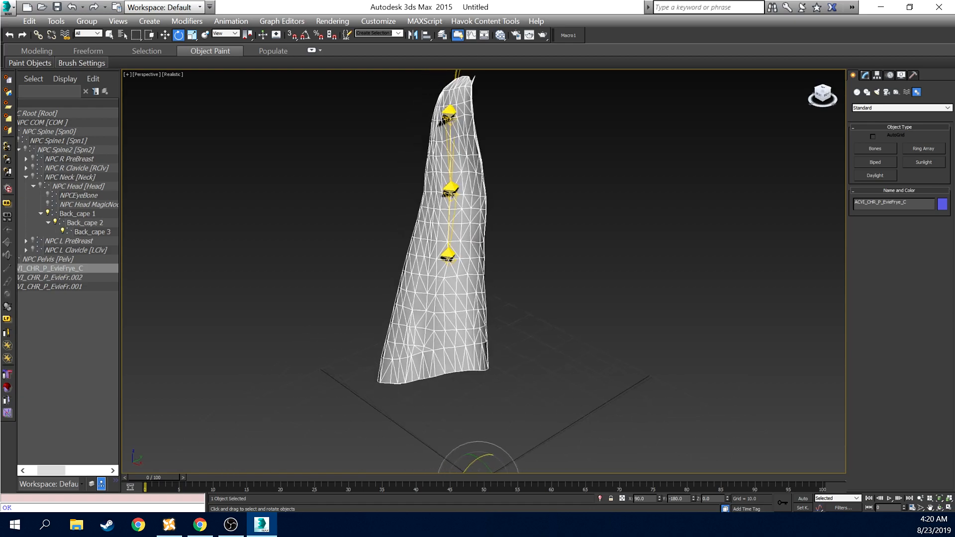
Unhide all hidden objects and unfreeze everything in the scene to restore the full outfit and skeleton
{"action": "right_click", "coordinate": [670, 147]}
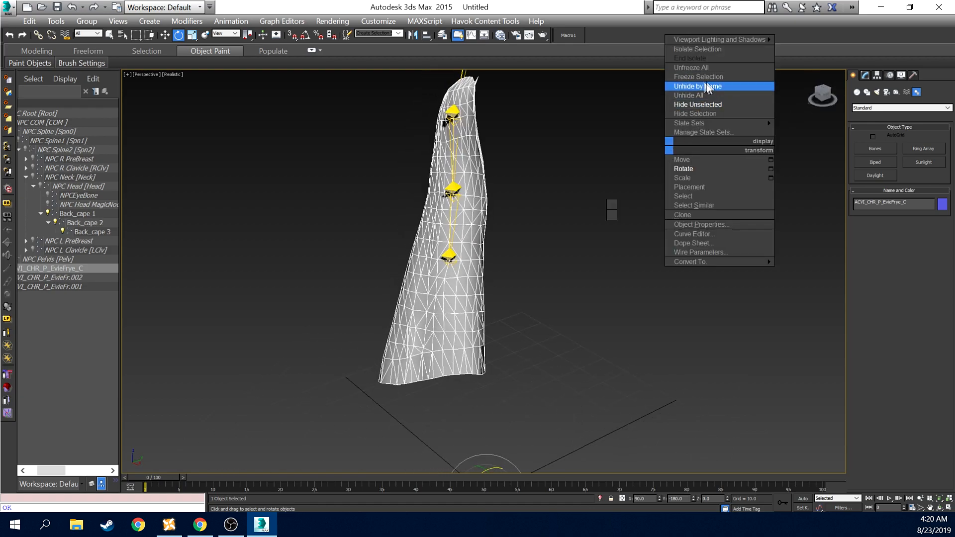
{"action": "left_click", "coordinate": [608, 125]}
{"action": "right_click", "coordinate": [619, 154]}
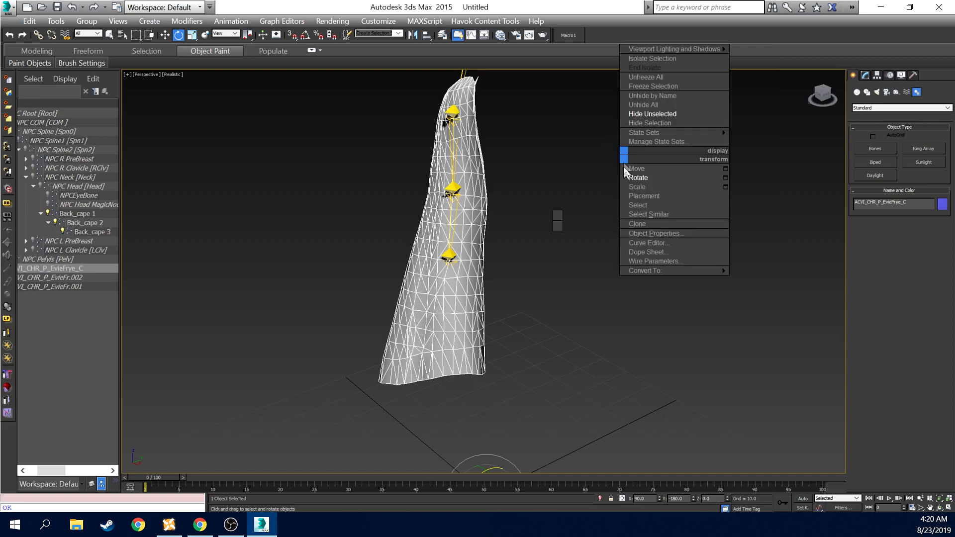
{"action": "left_click", "coordinate": [669, 104]}
{"action": "right_click", "coordinate": [659, 133]}
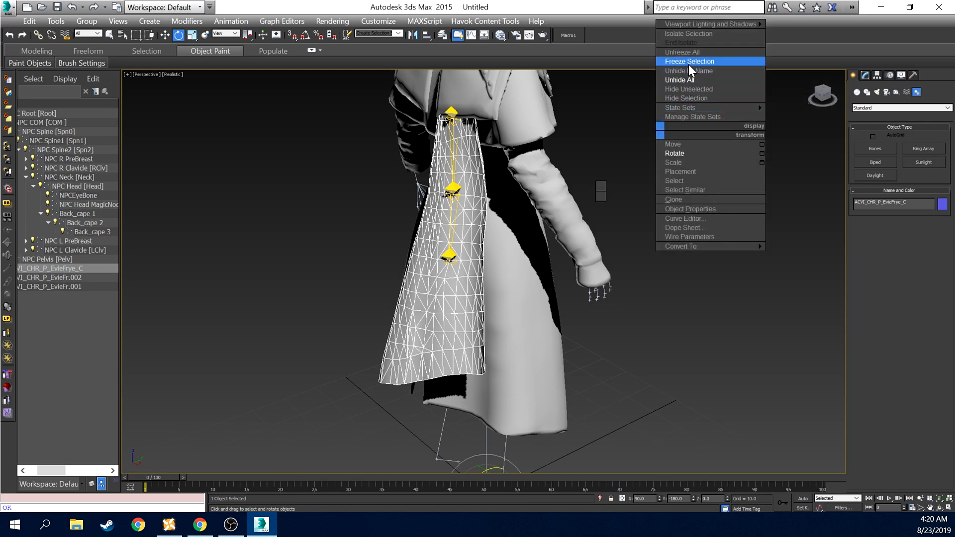
{"action": "left_click", "coordinate": [689, 62]}
{"action": "right_click", "coordinate": [678, 130]}
{"action": "left_click", "coordinate": [705, 48]}
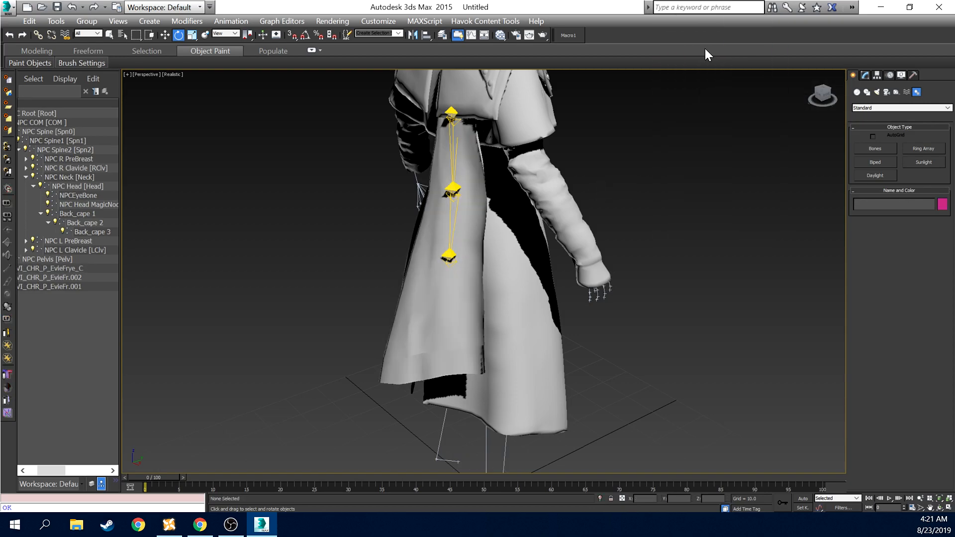
{"action": "right_click", "coordinate": [641, 157]}
{"action": "left_click", "coordinate": [673, 101]}
Start exporting the full scene to the Desktop as 6600 in the Netimmerse/Gamebryo (*.KF, *.NIF) format
{"action": "mouse_move", "coordinate": [824, 100]}
{"action": "left_mouse_down"}
{"action": "mouse_move", "coordinate": [741, 99]}
{"action": "mouse_move", "coordinate": [821, 101]}
{"action": "left_mouse_up"}
{"action": "scroll", "coordinate": [581, 226], "scroll_direction": "down", "scroll_amount": 5}
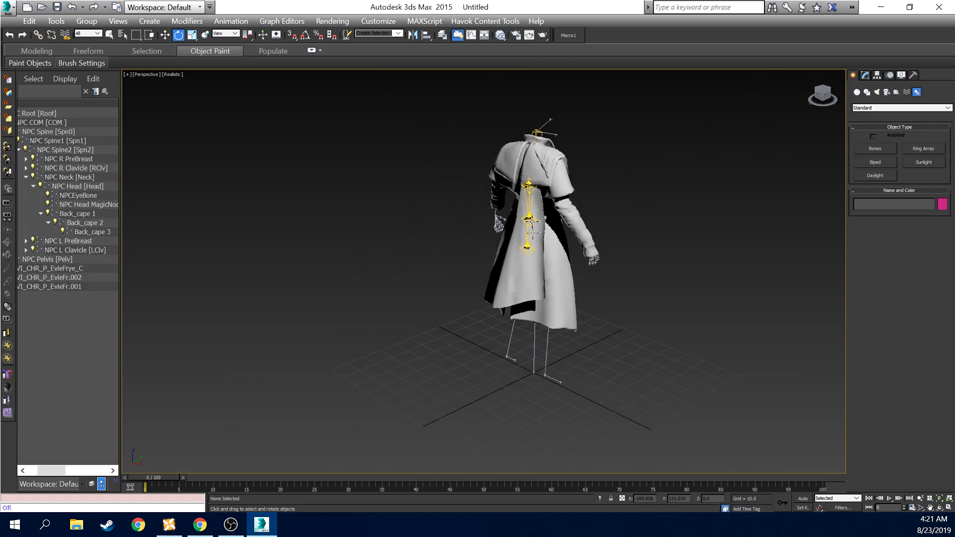
{"action": "left_click_drag", "start_coordinate": [822, 95], "coordinate": [792, 107]}
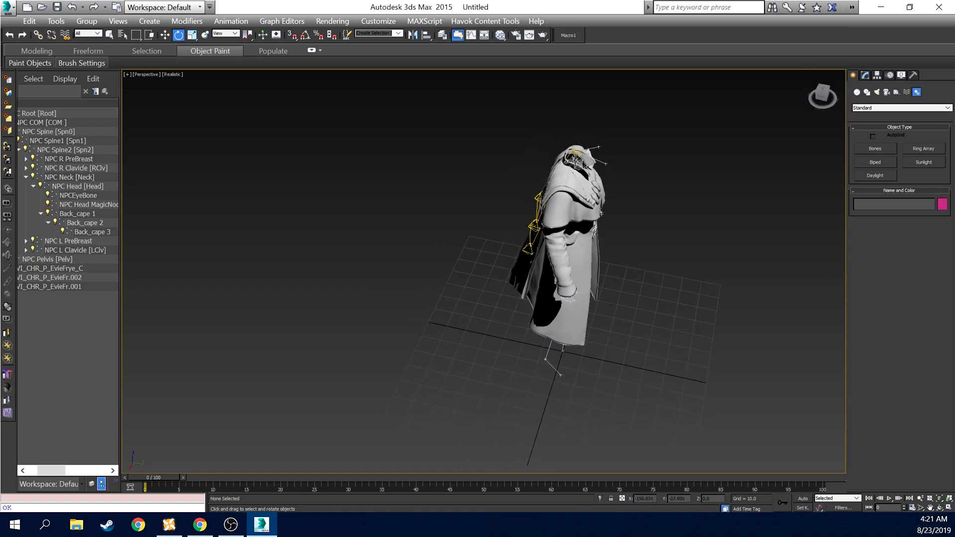
{"action": "left_click_drag", "start_coordinate": [818, 99], "coordinate": [889, 92]}
{"action": "left_click", "coordinate": [7, 7]}
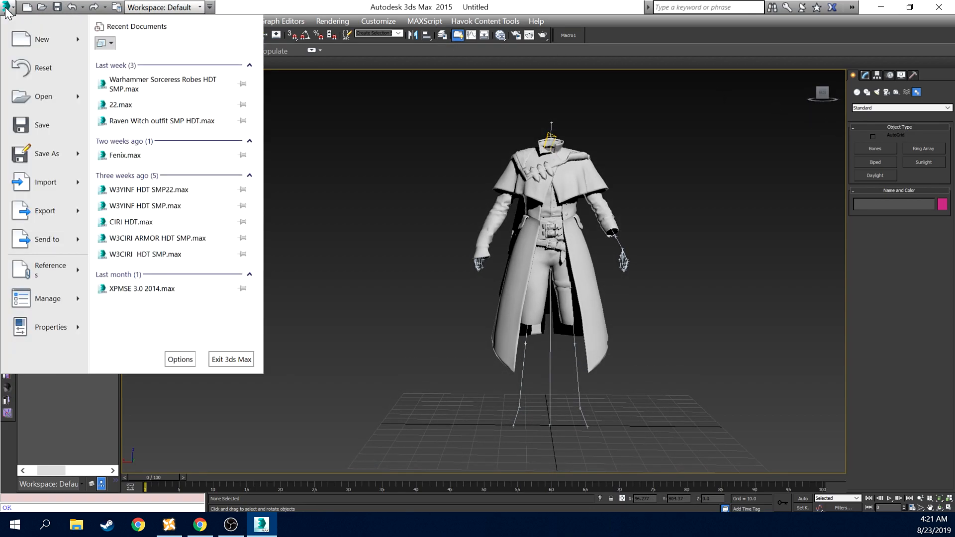
{"action": "mouse_move", "coordinate": [72, 219]}
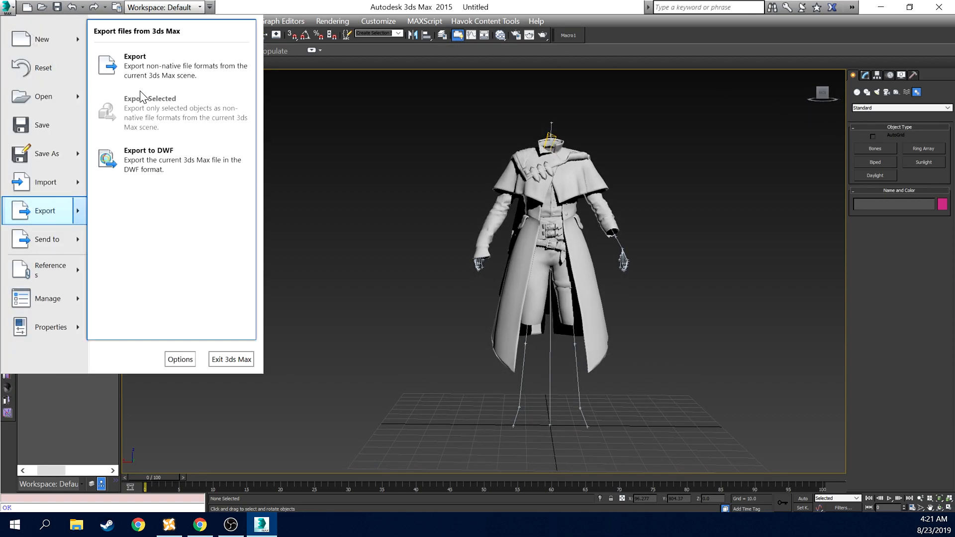
{"action": "left_click", "coordinate": [159, 92]}
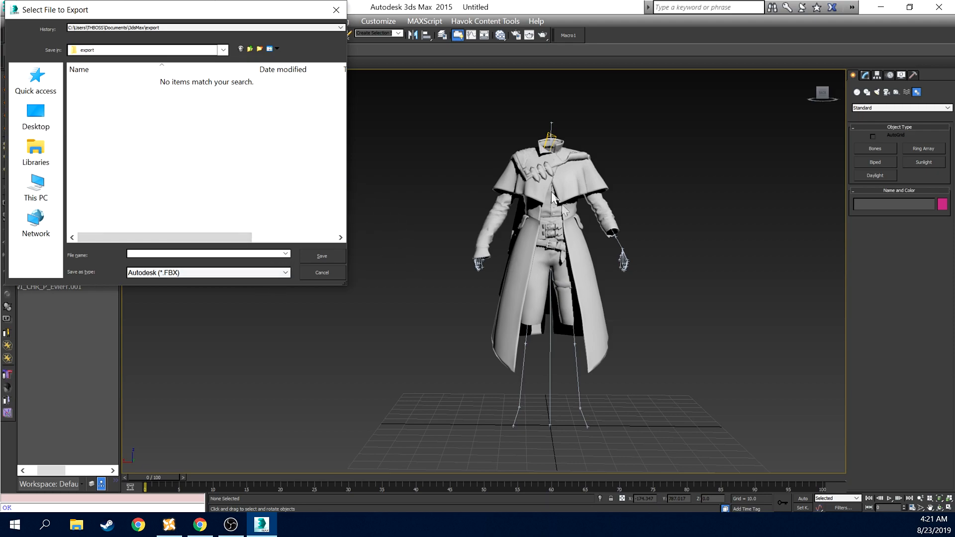
{"action": "left_click", "coordinate": [36, 116]}
{"action": "left_click", "coordinate": [234, 273]}
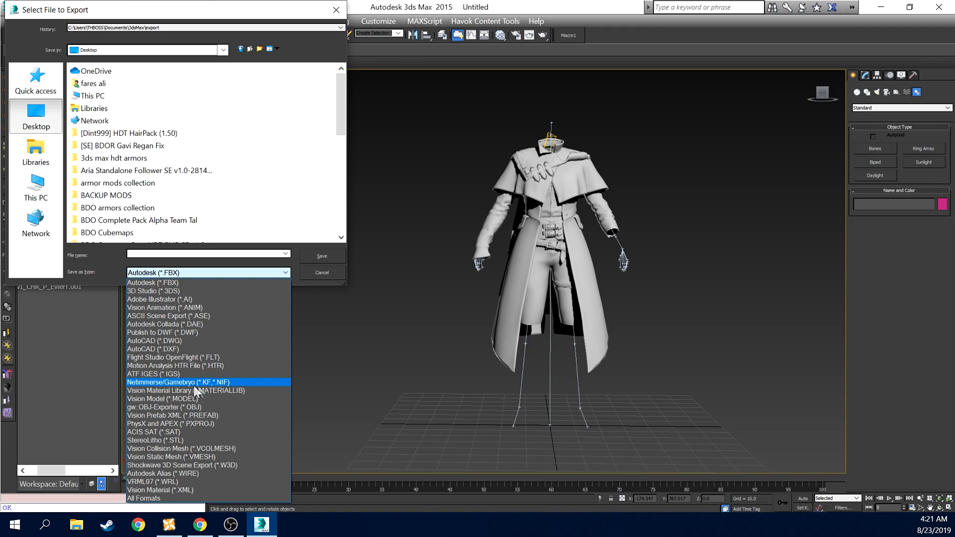
{"action": "left_click", "coordinate": [231, 383]}
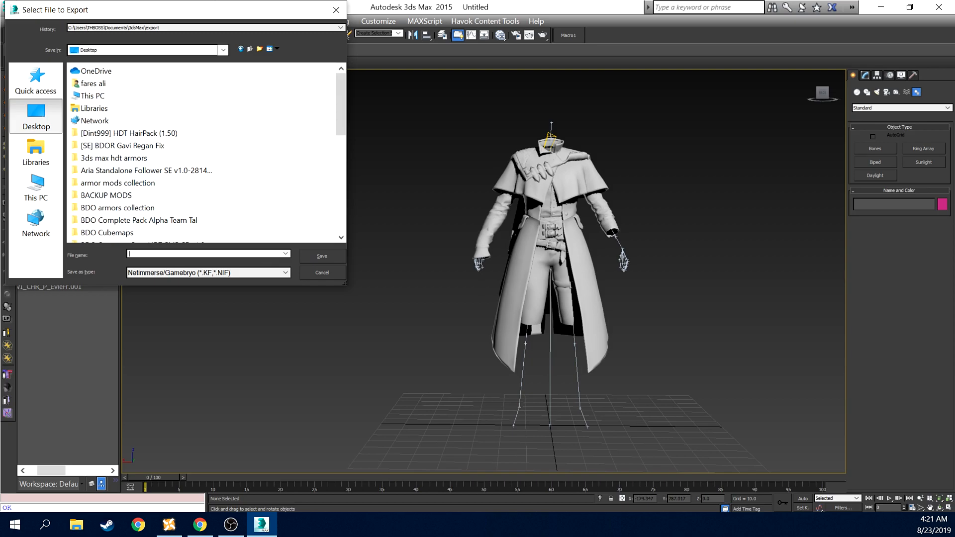
{"action": "type", "text": "00"}
{"action": "left_click", "coordinate": [329, 259]}
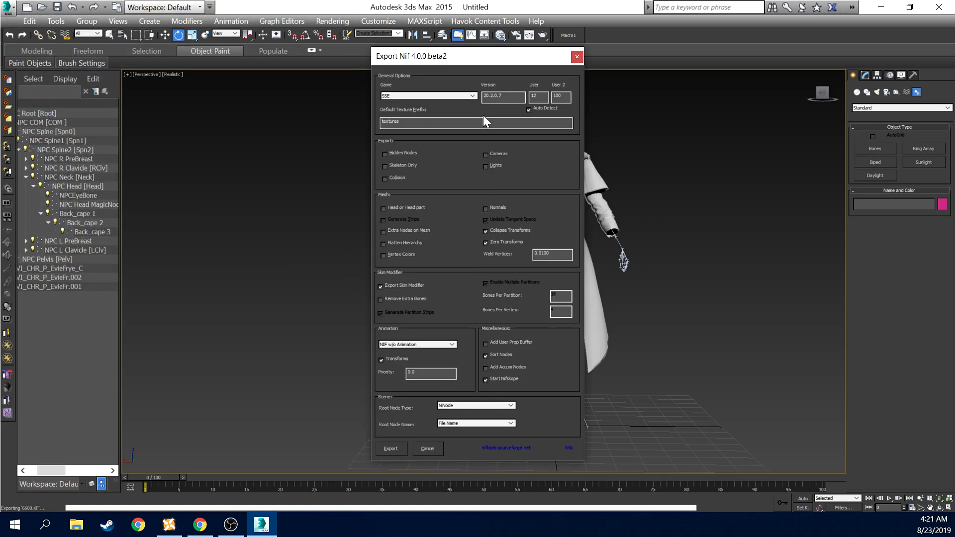
Keep SSE as the NIF export's target game, set Weld Vertices to 0, and run the export
{"action": "left_click_drag", "start_coordinate": [473, 57], "coordinate": [405, 50]}
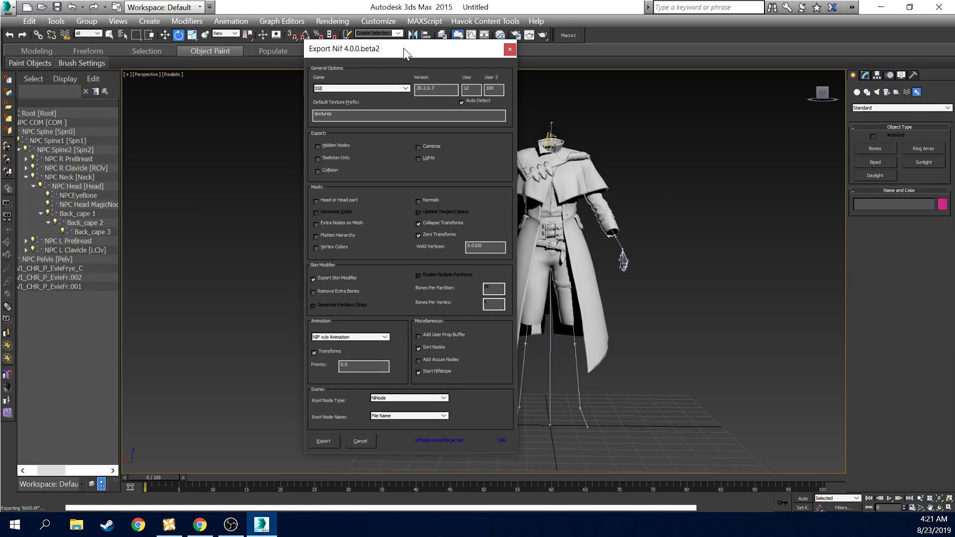
{"action": "left_click", "coordinate": [399, 87]}
{"action": "left_click", "coordinate": [353, 94]}
{"action": "left_click", "coordinate": [339, 89]}
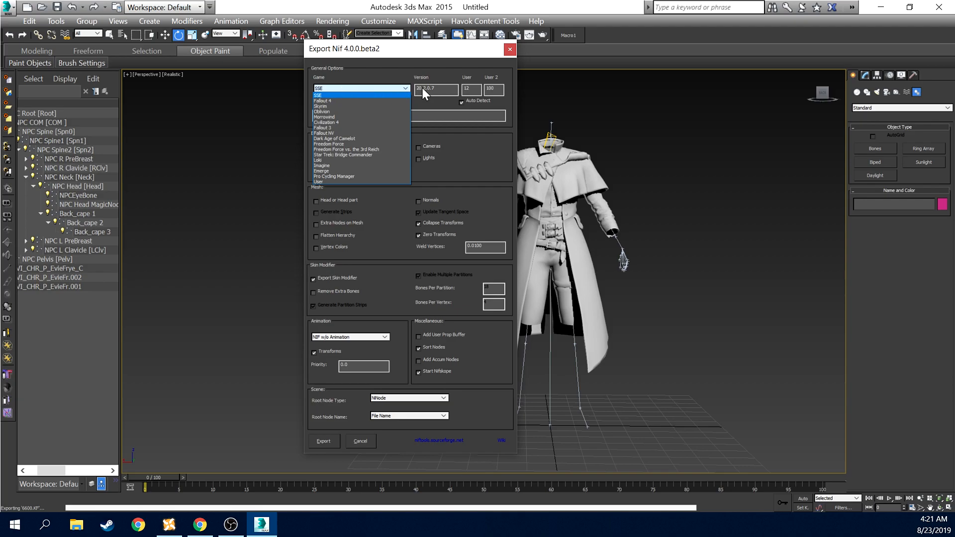
{"action": "left_click", "coordinate": [358, 95]}
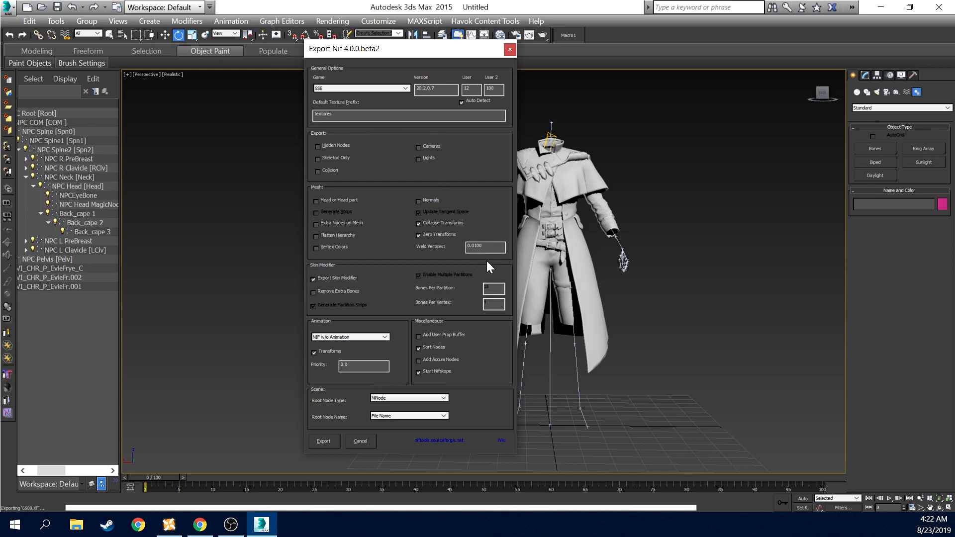
{"action": "left_click", "coordinate": [482, 245]}
{"action": "type", "text": "0"}
{"action": "left_click", "coordinate": [322, 441]}
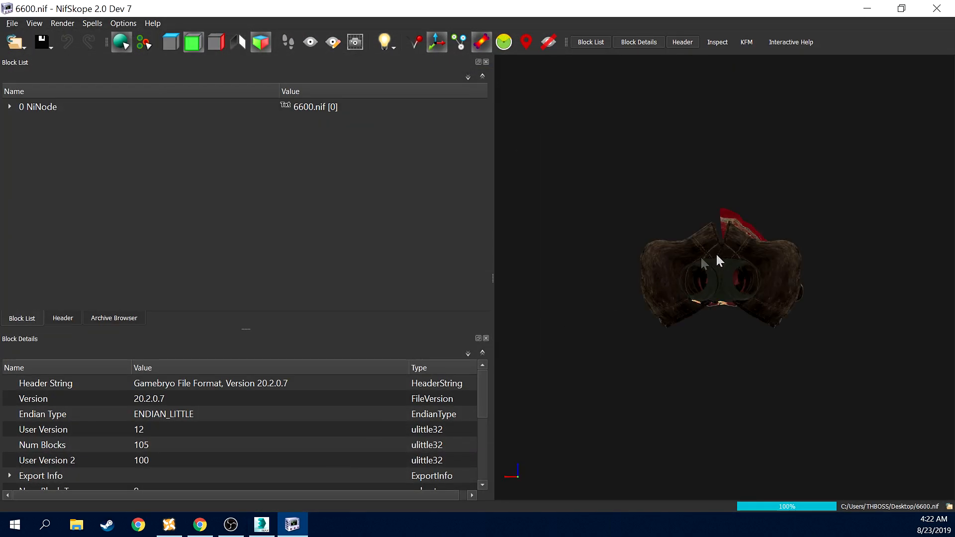
Inspect the exported 6600.nif in NifSkope from several angles, checking its root node, and close it
{"action": "left_click_drag", "start_coordinate": [719, 259], "coordinate": [770, 352]}
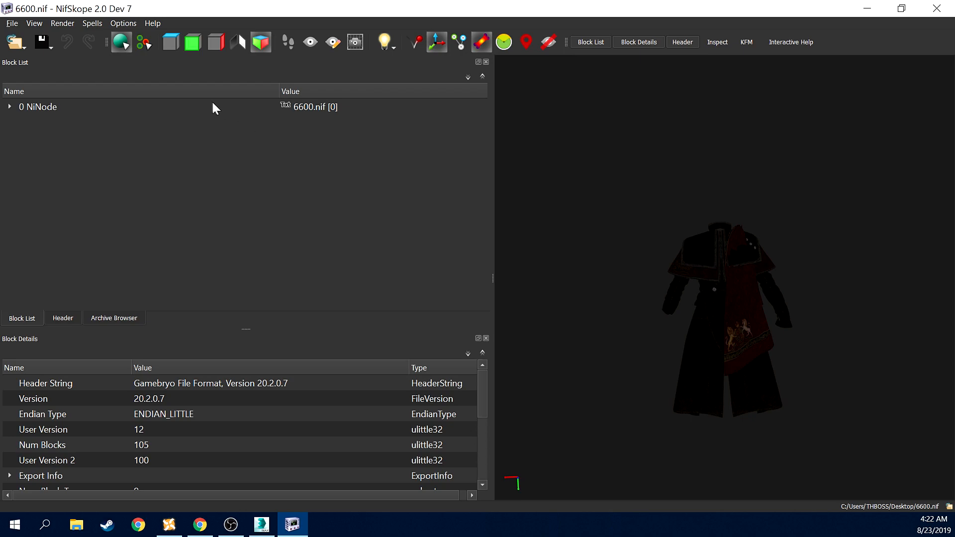
{"action": "scroll", "coordinate": [773, 232], "scroll_direction": "down", "scroll_amount": 1}
{"action": "right_click", "coordinate": [774, 237]}
{"action": "left_click_drag", "start_coordinate": [748, 196], "coordinate": [732, 298]}
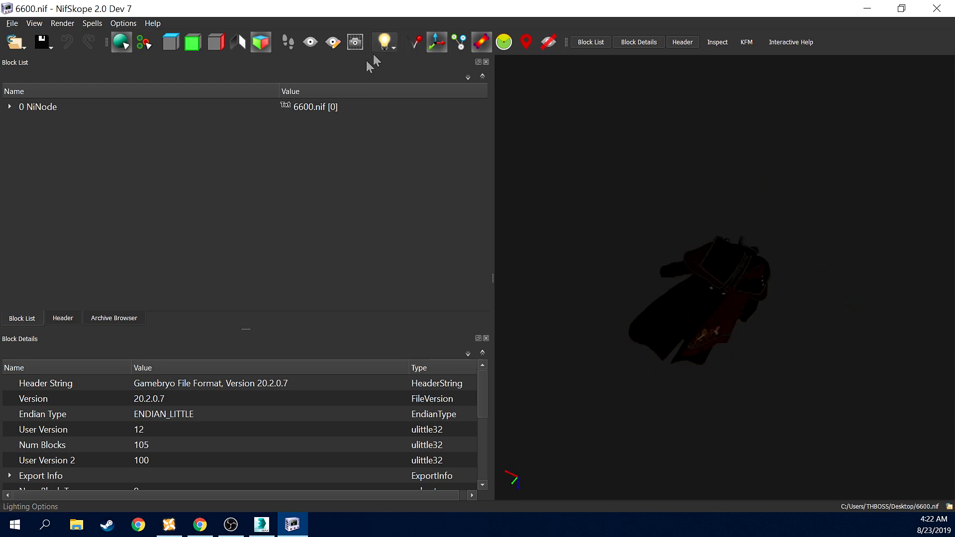
{"action": "left_click", "coordinate": [260, 109]}
{"action": "left_click_drag", "start_coordinate": [763, 252], "coordinate": [896, 144]}
{"action": "left_click_drag", "start_coordinate": [756, 343], "coordinate": [768, 192]}
{"action": "left_click_drag", "start_coordinate": [953, 27], "coordinate": [821, 106]}
{"action": "left_click", "coordinate": [926, 7]}
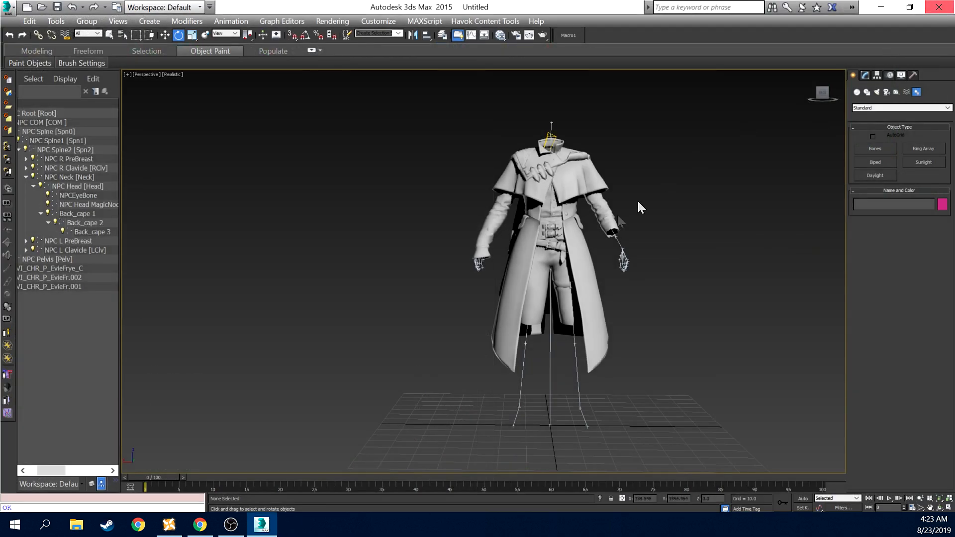
Select the whole outfit with its skeleton in 3ds Max and start a Netimmerse/Gamebryo export to the Desktop named 990
{"action": "left_click_drag", "start_coordinate": [438, 112], "coordinate": [671, 420]}
{"action": "scroll", "coordinate": [467, 318], "scroll_direction": "down", "scroll_amount": 5}
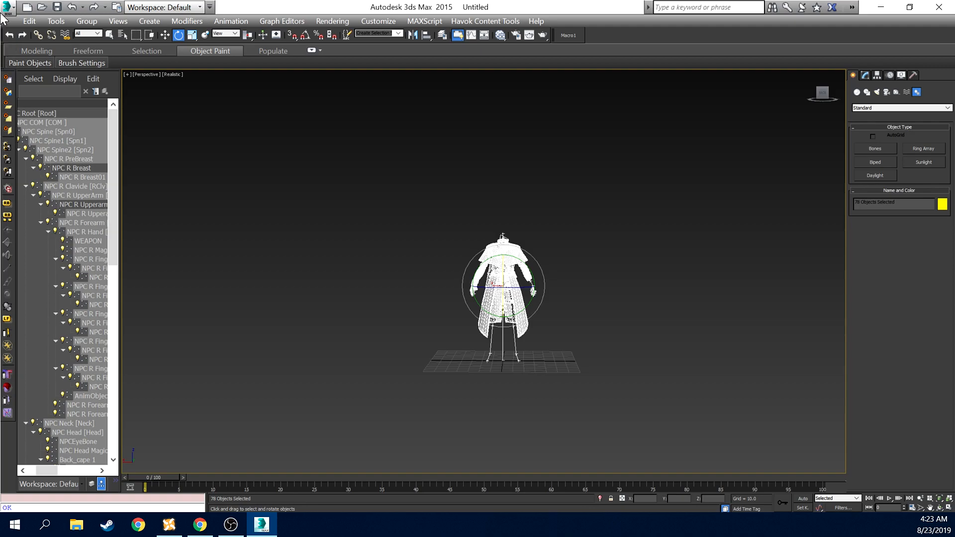
{"action": "left_click", "coordinate": [8, 7]}
{"action": "left_click", "coordinate": [45, 211]}
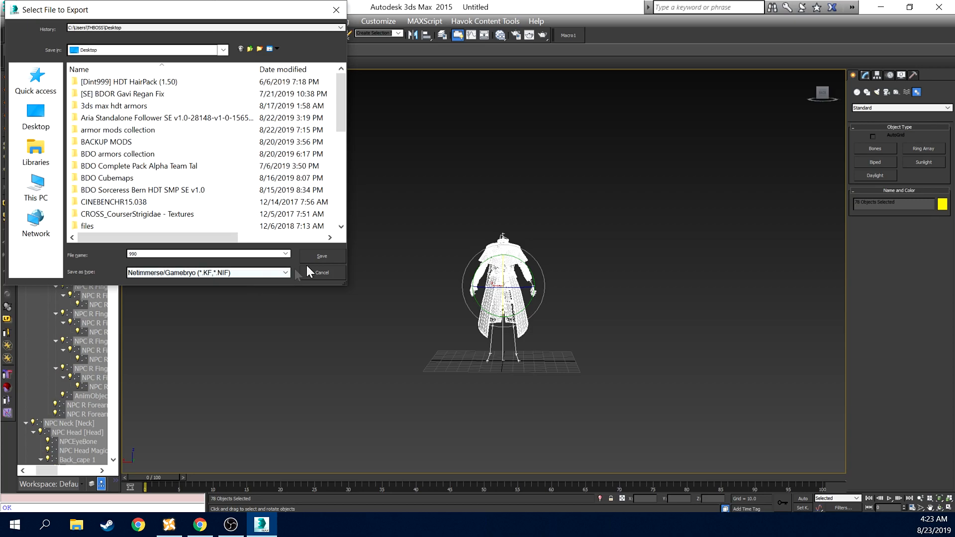
{"action": "left_click", "coordinate": [318, 254]}
{"action": "left_click_drag", "start_coordinate": [553, 254], "coordinate": [499, 257]}
{"action": "type", "text": "0"}
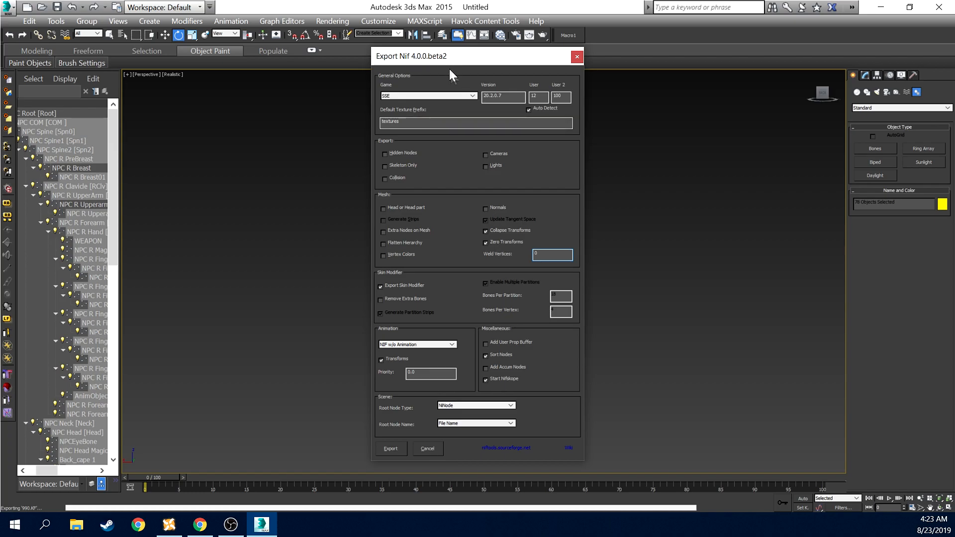
Change the NIF export's target game to Skyrim and run the export
{"action": "left_click", "coordinate": [465, 95]}
{"action": "left_click", "coordinate": [461, 113]}
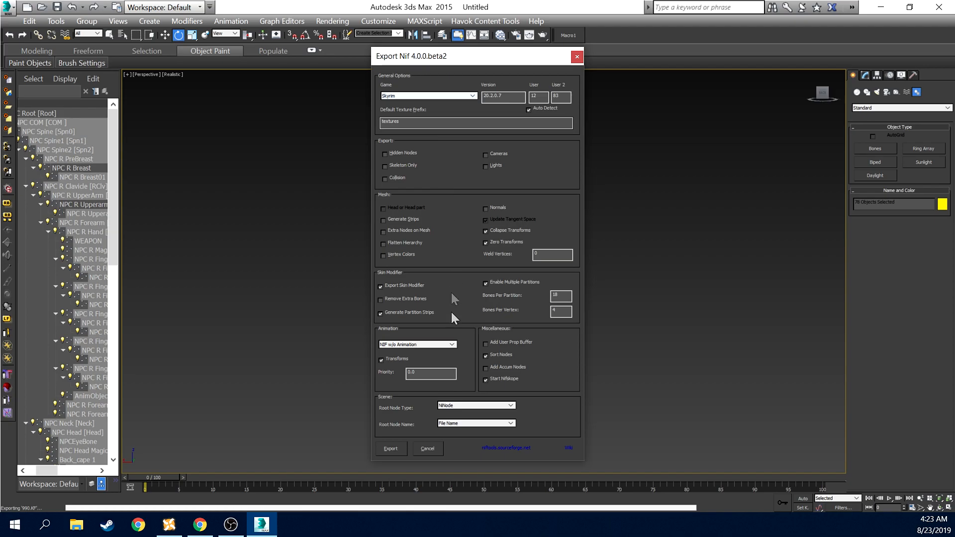
{"action": "left_click", "coordinate": [391, 449]}
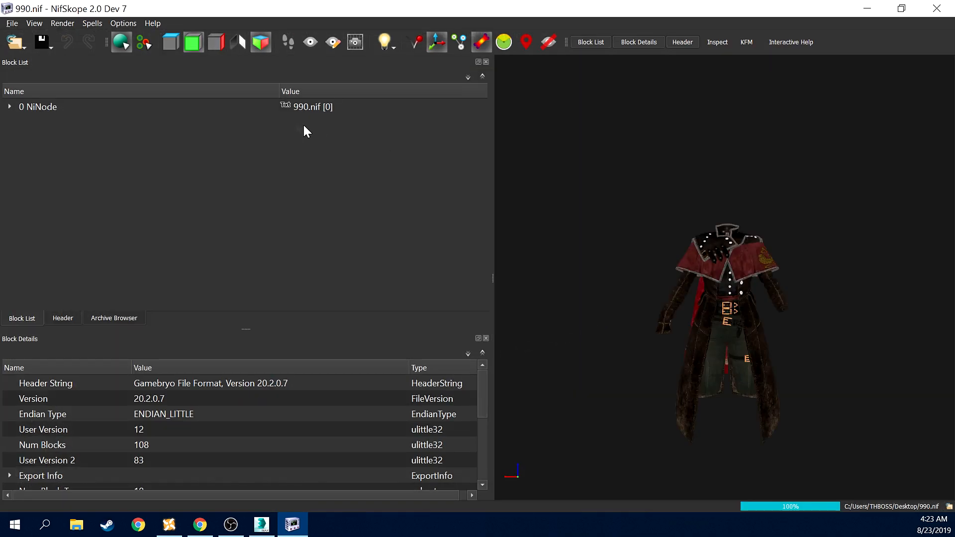
Examine 990.nif in NifSkope, checking its skeleton around the outfit and the blocks under the root NiNode
{"action": "left_click", "coordinate": [252, 107]}
{"action": "mouse_move", "coordinate": [722, 288]}
{"action": "left_mouse_down"}
{"action": "mouse_move", "coordinate": [891, 293]}
{"action": "mouse_move", "coordinate": [700, 278]}
{"action": "mouse_move", "coordinate": [727, 283]}
{"action": "left_mouse_up"}
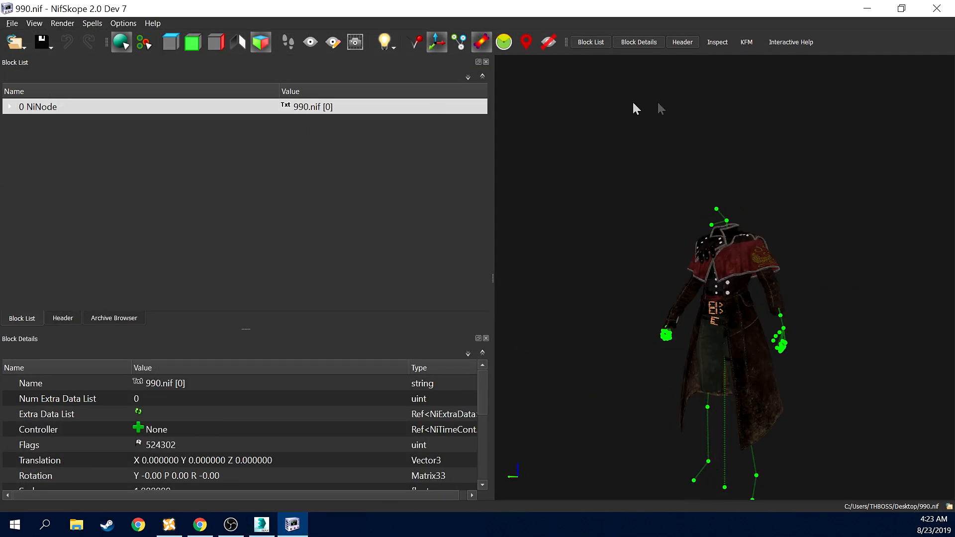
{"action": "left_click_drag", "start_coordinate": [704, 207], "coordinate": [744, 298]}
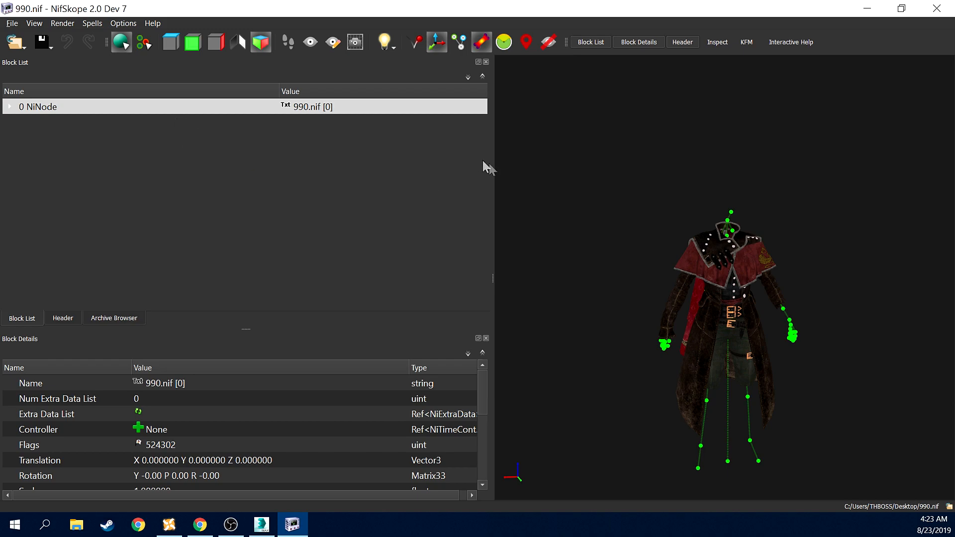
{"action": "left_click_drag", "start_coordinate": [759, 295], "coordinate": [614, 237]}
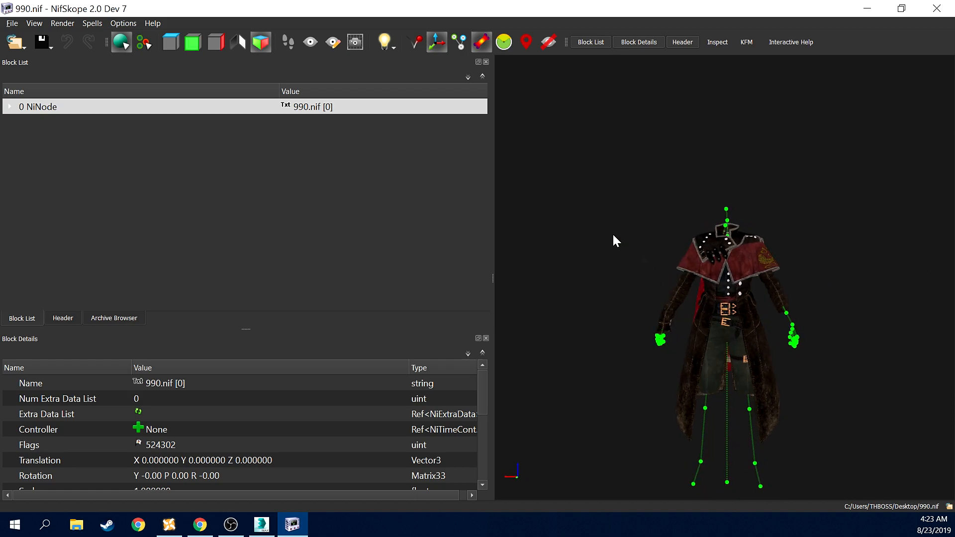
{"action": "left_click_drag", "start_coordinate": [763, 320], "coordinate": [663, 269]}
{"action": "left_click", "coordinate": [8, 108]}
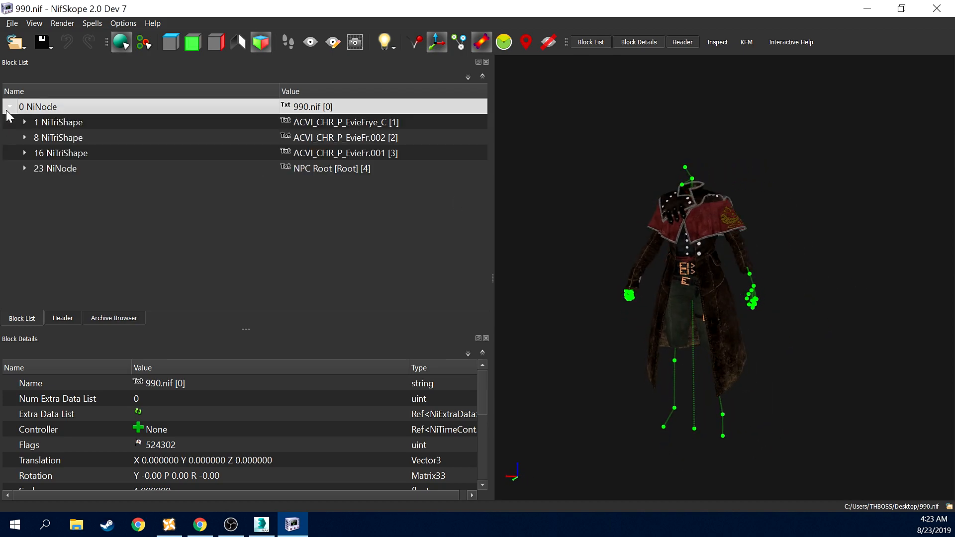
{"action": "left_click_drag", "start_coordinate": [654, 254], "coordinate": [724, 255]}
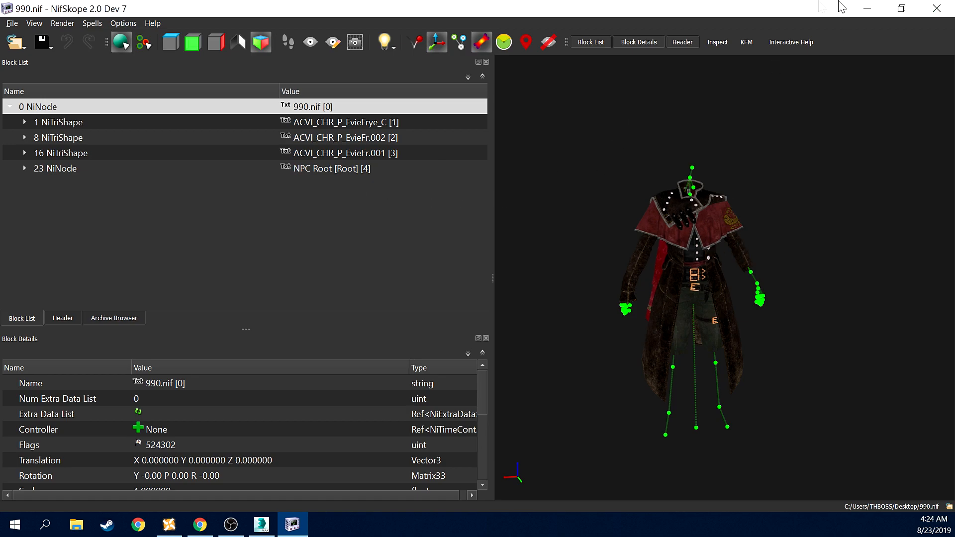
Switch to Outfit Studio and load 990.nif from the Desktop, accepting optimization of Skyrim NIFs for SSE
{"action": "left_click", "coordinate": [868, 8]}
{"action": "left_click", "coordinate": [878, 8]}
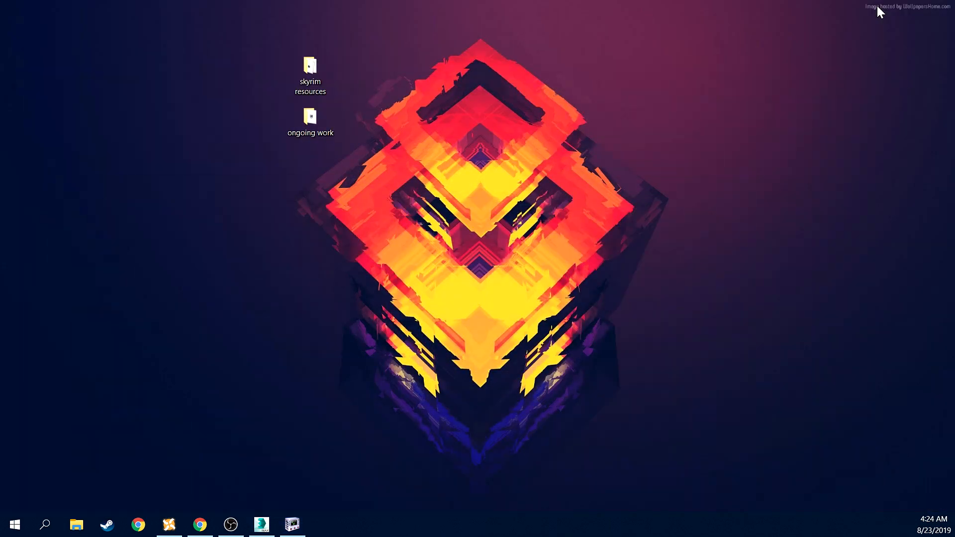
{"action": "left_click_drag", "start_coordinate": [0, 209], "coordinate": [264, 173]}
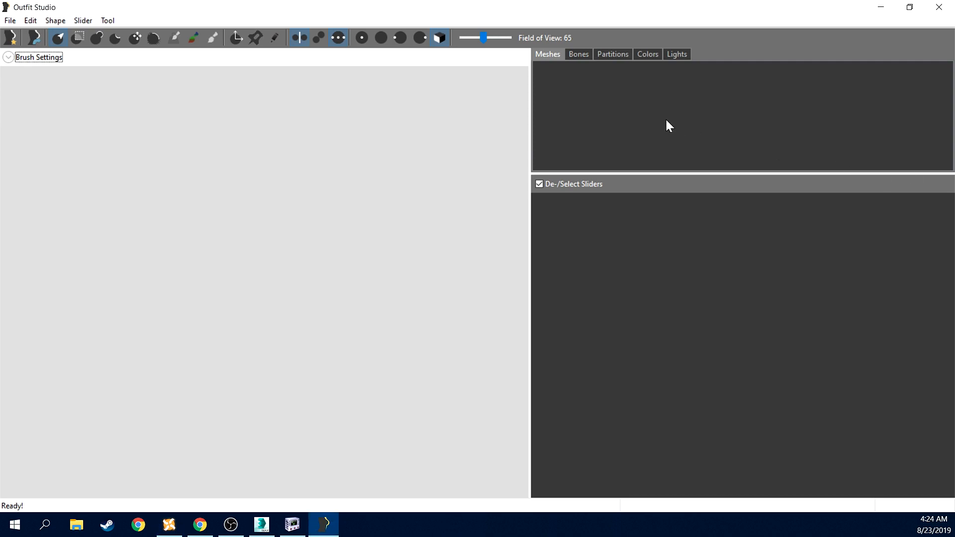
{"action": "left_click", "coordinate": [881, 7]}
{"action": "left_click_drag", "start_coordinate": [208, 168], "coordinate": [954, 398]}
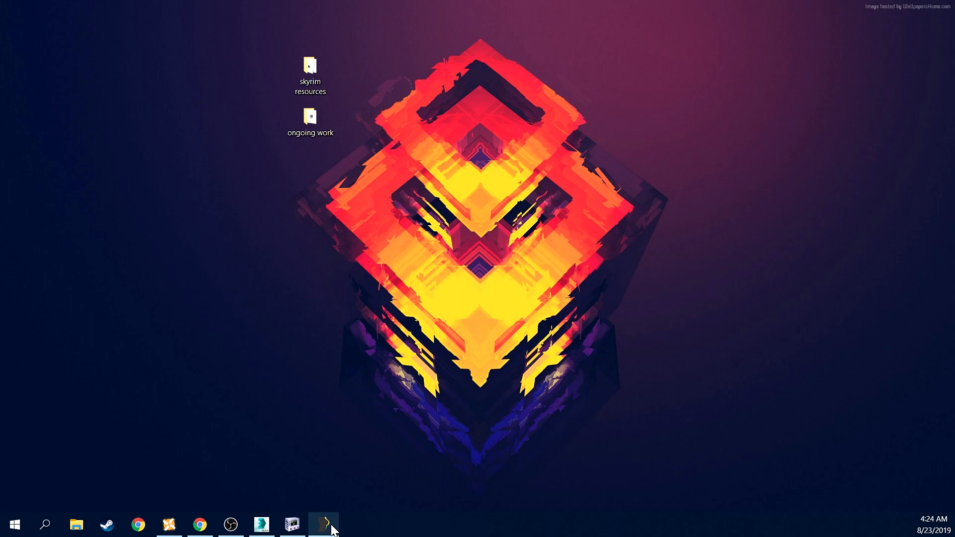
{"action": "left_click", "coordinate": [328, 526]}
{"action": "left_click_drag", "start_coordinate": [328, 526], "coordinate": [272, 188]}
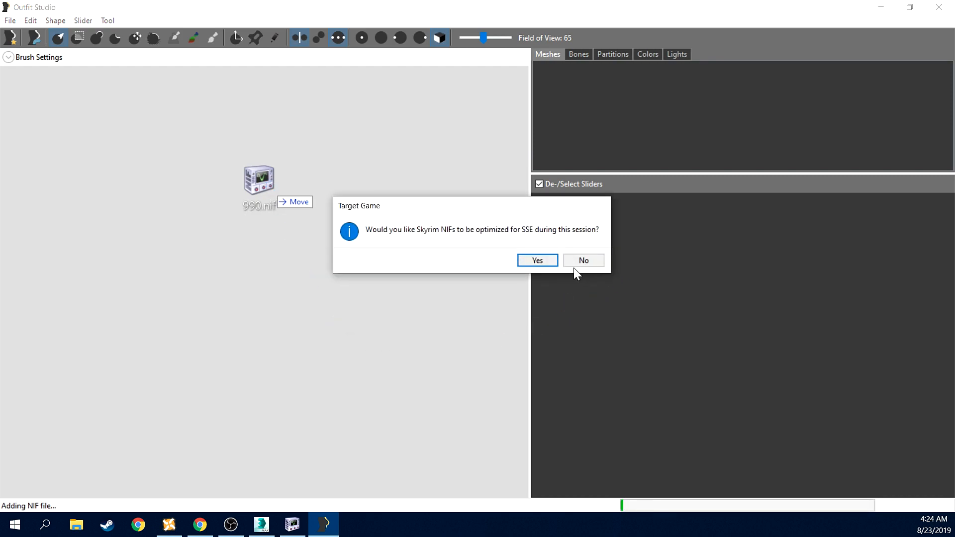
{"action": "left_click", "coordinate": [530, 261]}
Export the loaded outfit to a NIF file on the Desktop named 5500, without a reference
{"action": "mouse_move", "coordinate": [355, 261]}
{"action": "right_mouse_down"}
{"action": "mouse_move", "coordinate": [129, 264]}
{"action": "mouse_move", "coordinate": [471, 256]}
{"action": "mouse_move", "coordinate": [354, 262]}
{"action": "mouse_move", "coordinate": [362, 263]}
{"action": "right_mouse_up"}
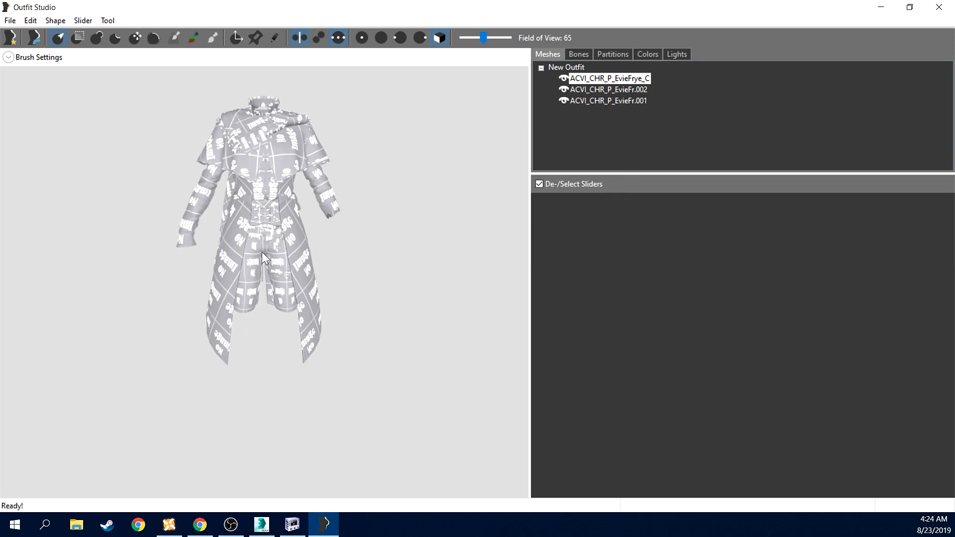
{"action": "right_click_drag", "start_coordinate": [311, 294], "coordinate": [243, 247]}
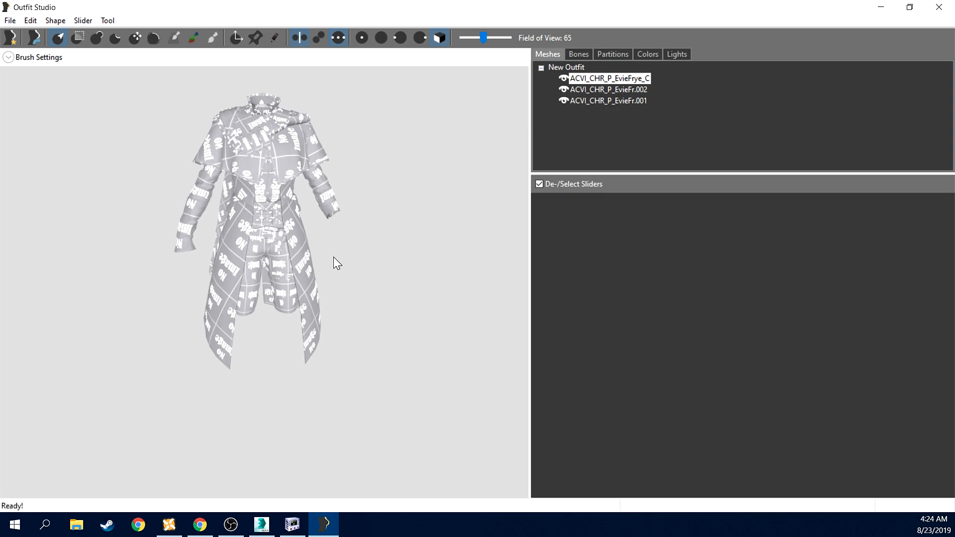
{"action": "right_click_drag", "start_coordinate": [332, 199], "coordinate": [330, 170]}
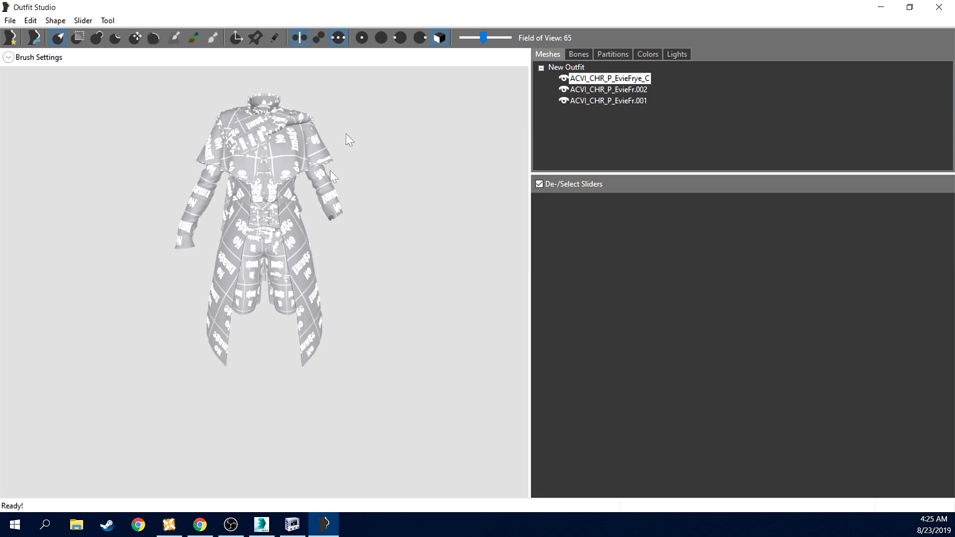
{"action": "left_click", "coordinate": [11, 20]}
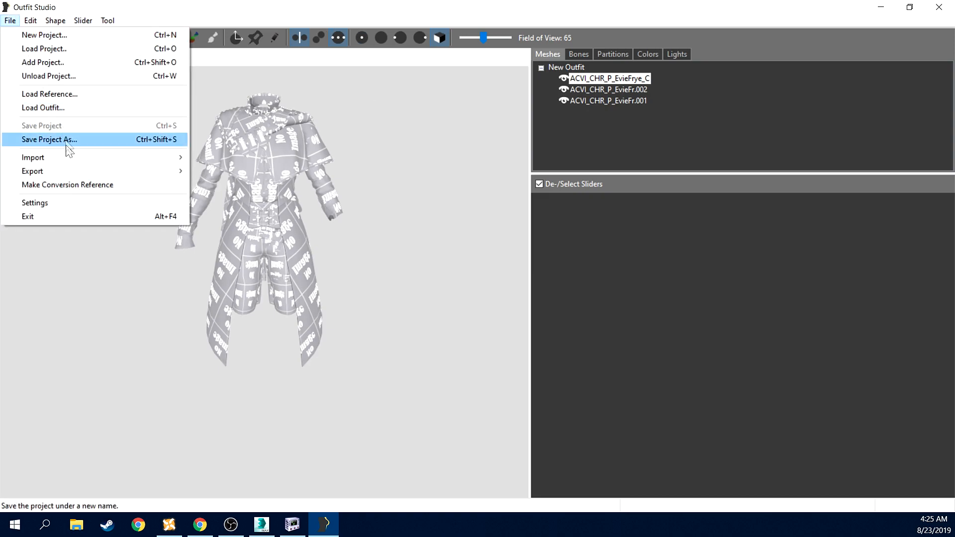
{"action": "mouse_move", "coordinate": [74, 169]}
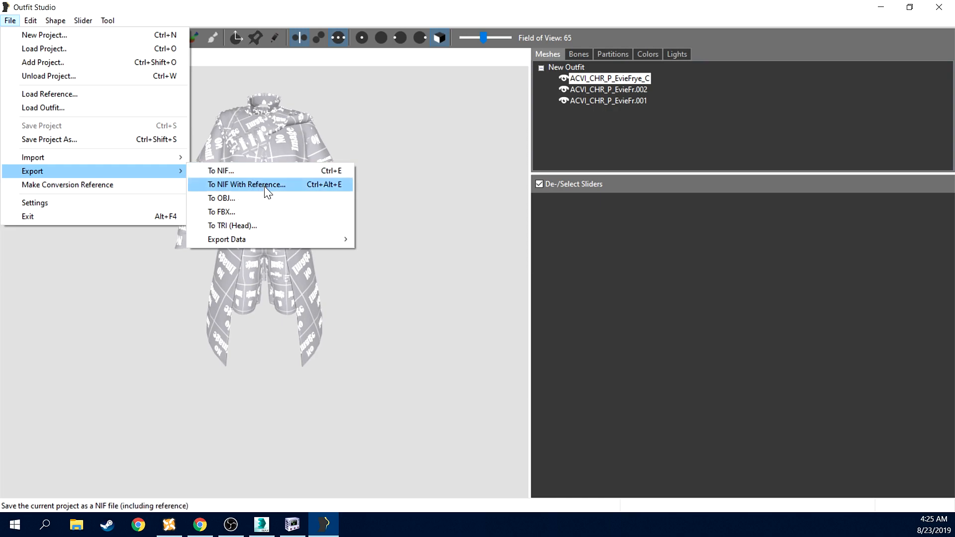
{"action": "left_click", "coordinate": [240, 176]}
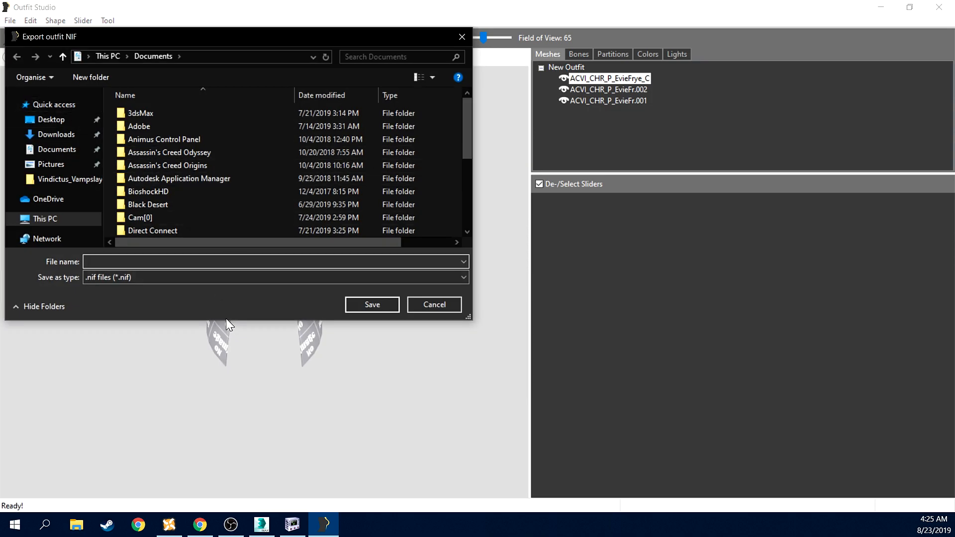
{"action": "left_click_drag", "start_coordinate": [231, 321], "coordinate": [233, 357]}
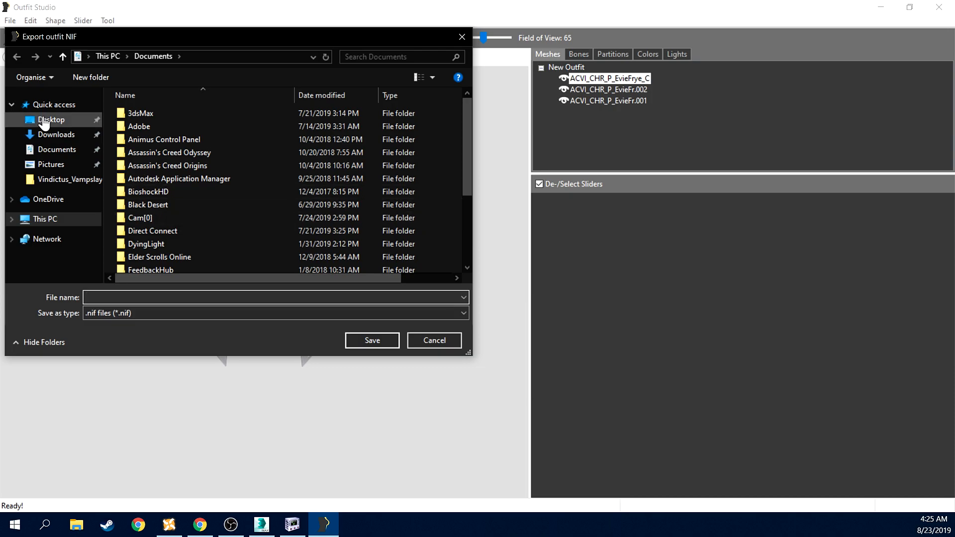
{"action": "left_click", "coordinate": [50, 120]}
{"action": "left_click", "coordinate": [231, 298]}
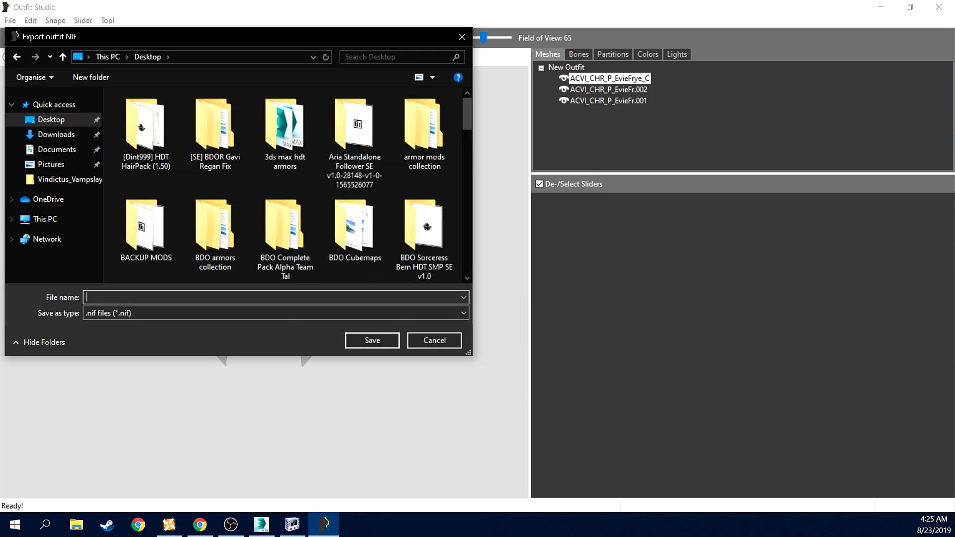
{"action": "type", "text": "55000"}
{"action": "key", "text": "BackSpace"}
{"action": "left_click", "coordinate": [380, 340]}
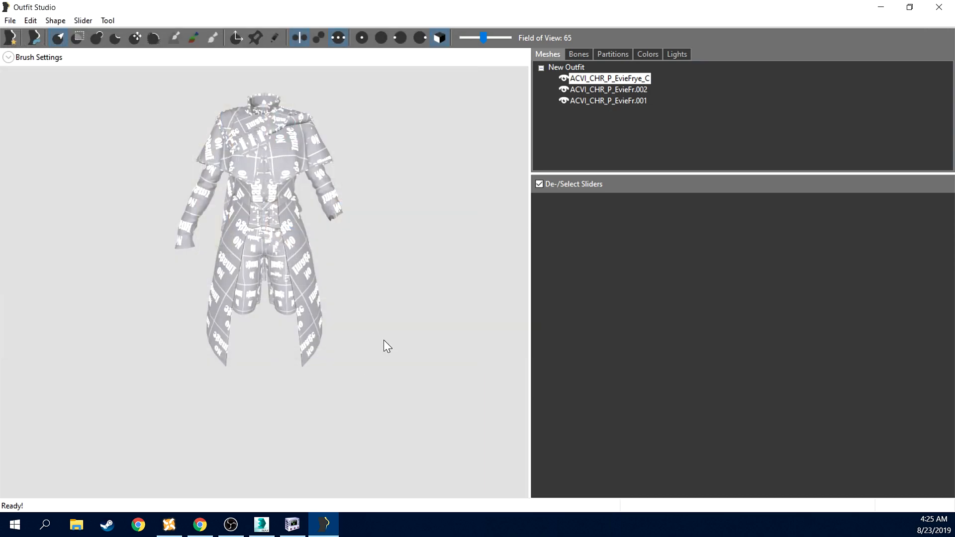
Open 5500.nif from the Desktop in NifSkope and inspect the root NiNode's skeleton around the outfit from several angles
{"action": "left_click", "coordinate": [882, 8]}
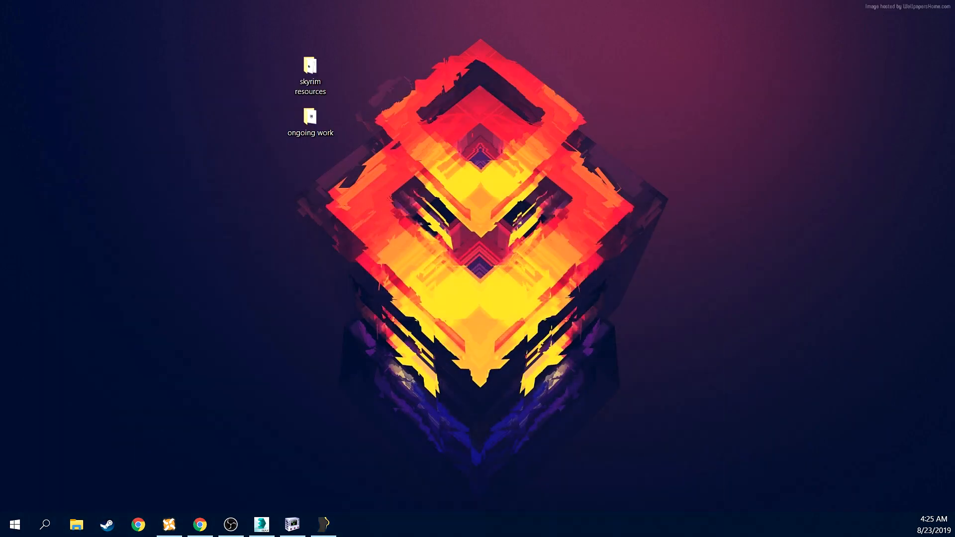
{"action": "double_click", "coordinate": [170, 172]}
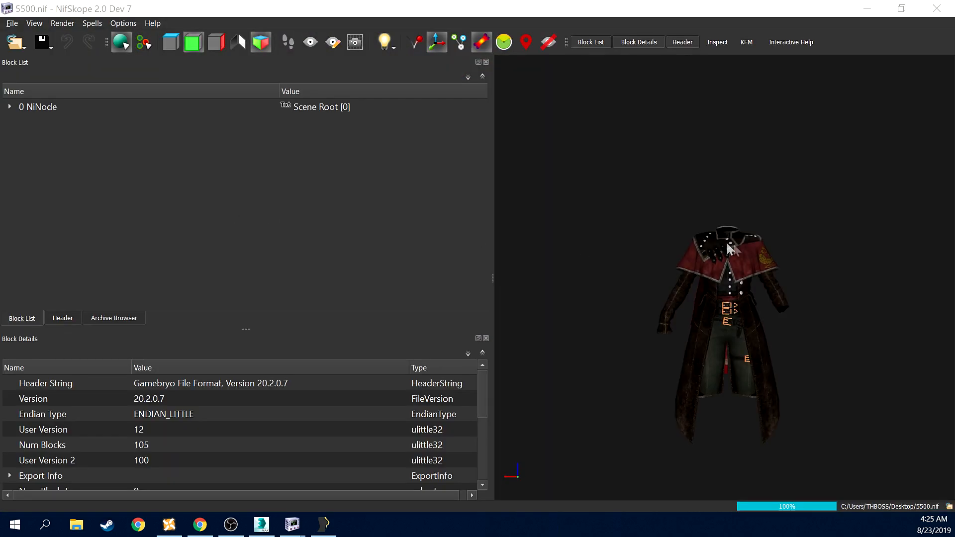
{"action": "left_click_drag", "start_coordinate": [716, 248], "coordinate": [557, 294]}
{"action": "scroll", "coordinate": [658, 333], "scroll_direction": "up", "scroll_amount": 5}
{"action": "left_click", "coordinate": [182, 112]}
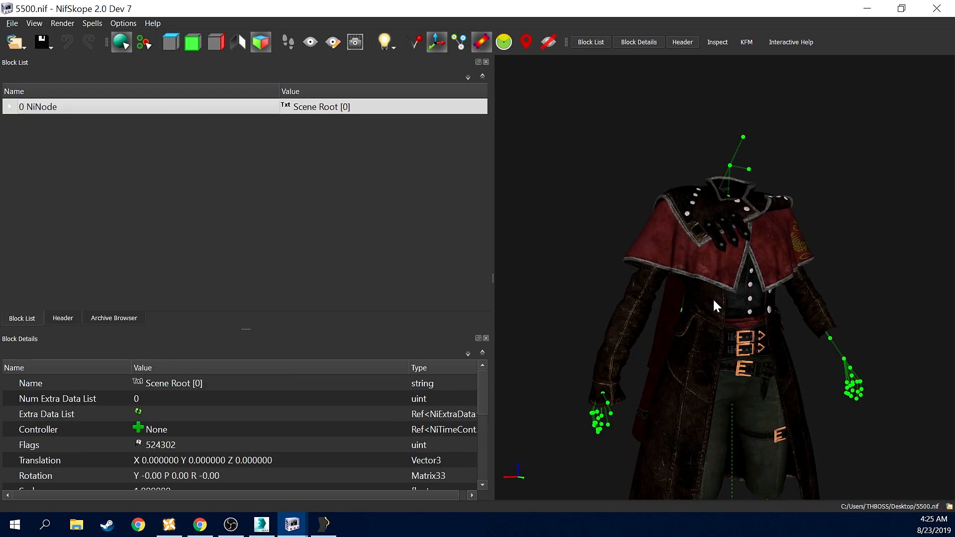
{"action": "scroll", "coordinate": [712, 297], "scroll_direction": "down", "scroll_amount": 2}
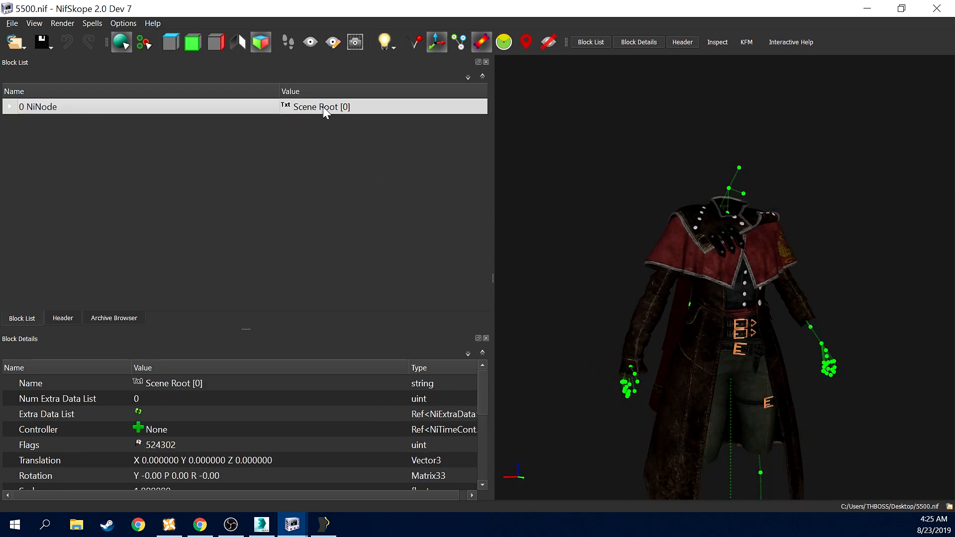
{"action": "left_click_drag", "start_coordinate": [679, 321], "coordinate": [946, 366]}
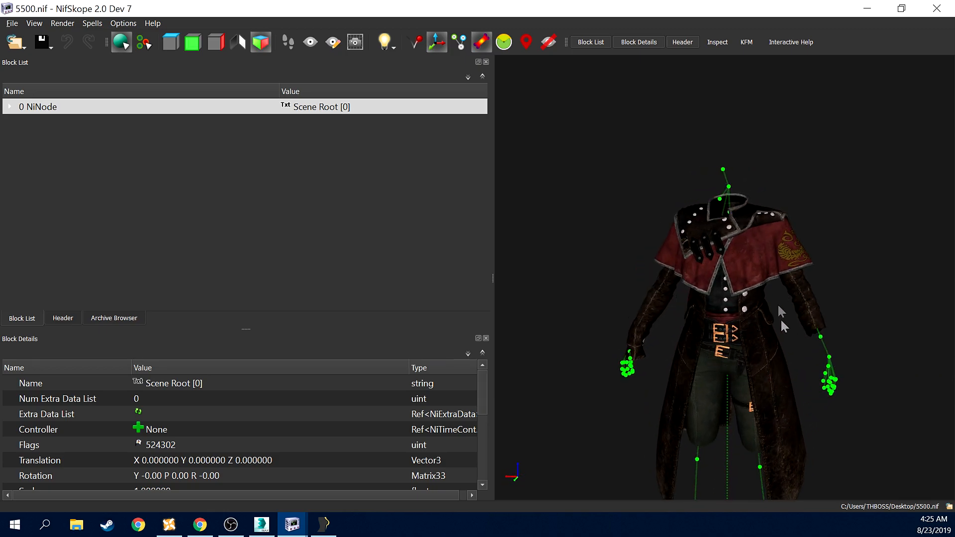
{"action": "left_click_drag", "start_coordinate": [680, 315], "coordinate": [804, 316]}
{"action": "left_click_drag", "start_coordinate": [703, 366], "coordinate": [606, 368]}
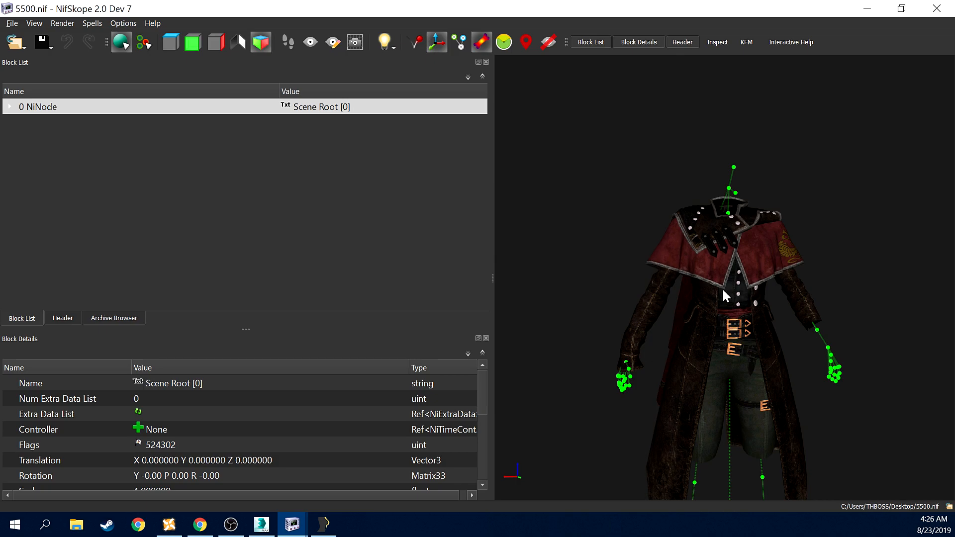
Switch to 3ds Max, start a Havok Content Tools export and add the Write to Platform filter to the Default configuration
{"action": "left_click", "coordinate": [261, 524]}
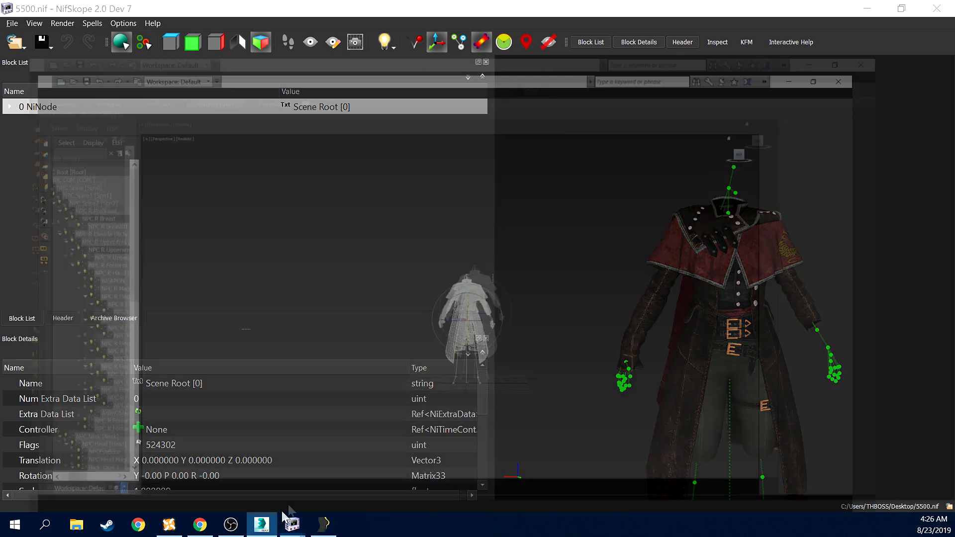
{"action": "left_click", "coordinate": [485, 21]}
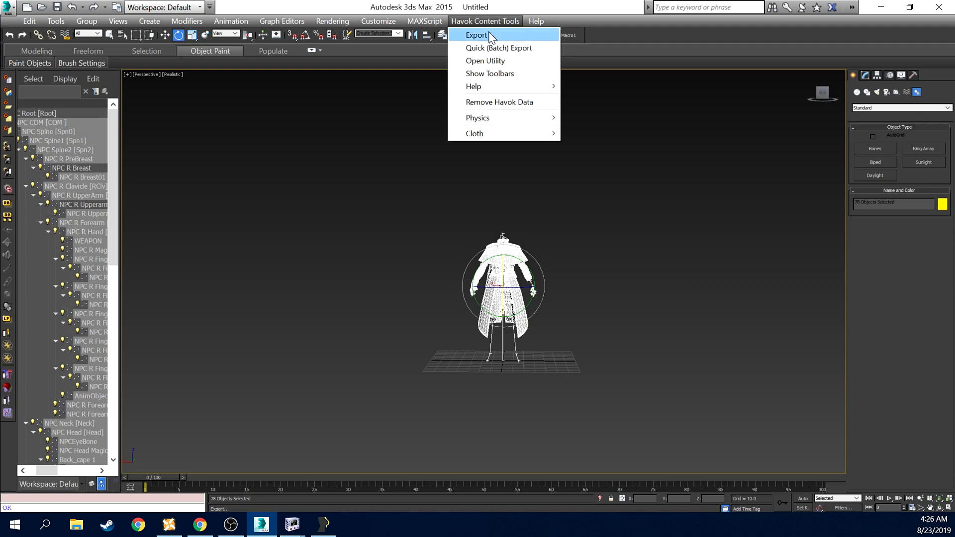
{"action": "left_click", "coordinate": [491, 36]}
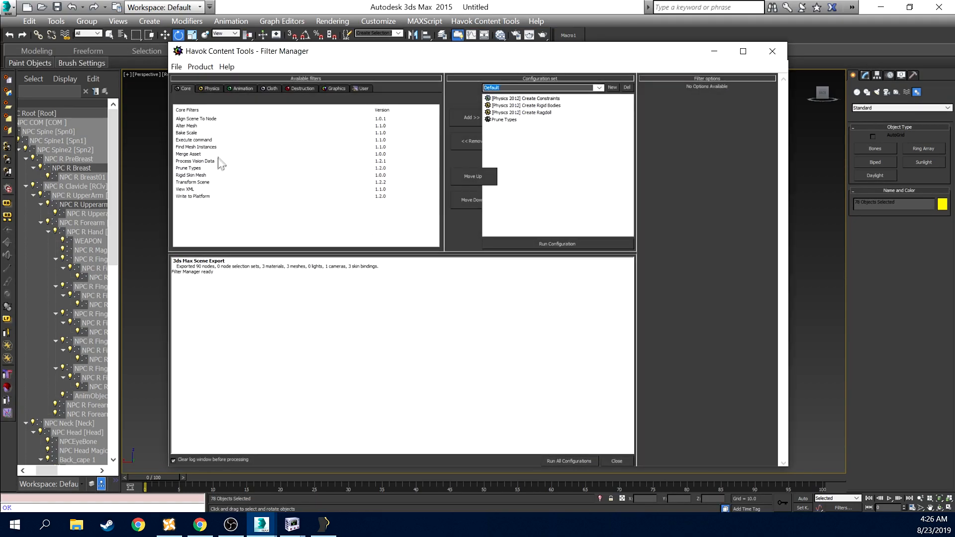
{"action": "left_click", "coordinate": [203, 196]}
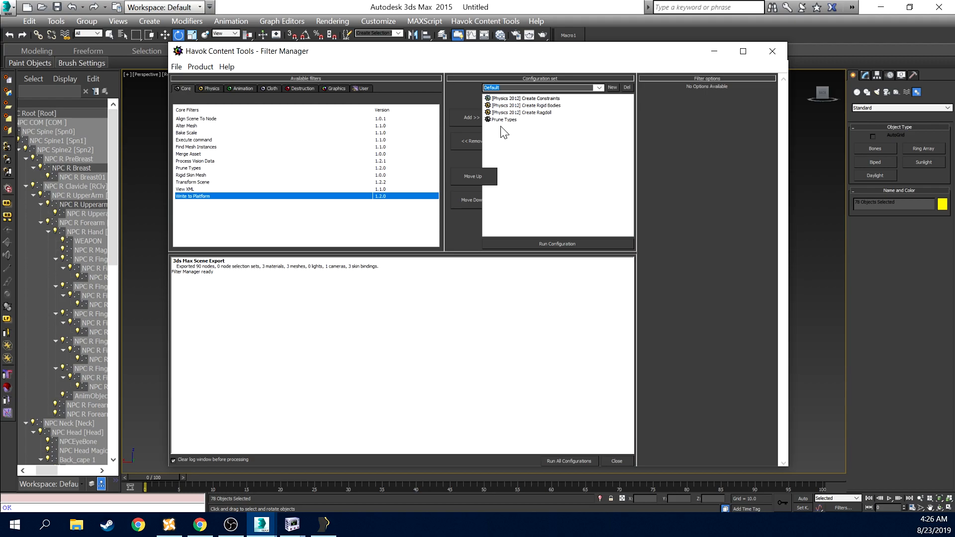
{"action": "left_click", "coordinate": [476, 118]}
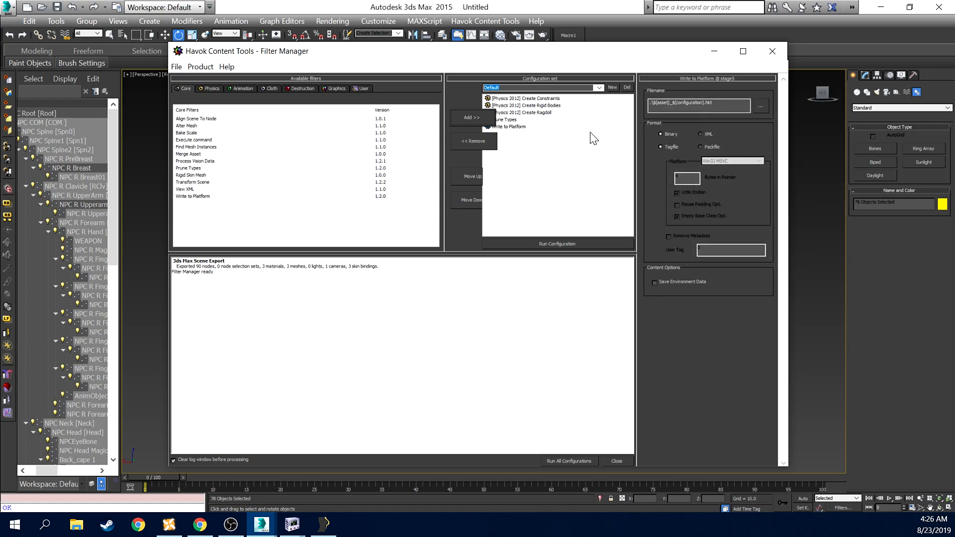
Remove the Write to Platform filter from the Havok export configuration and return to 5500.nif in NifSkope
{"action": "left_click", "coordinate": [528, 126]}
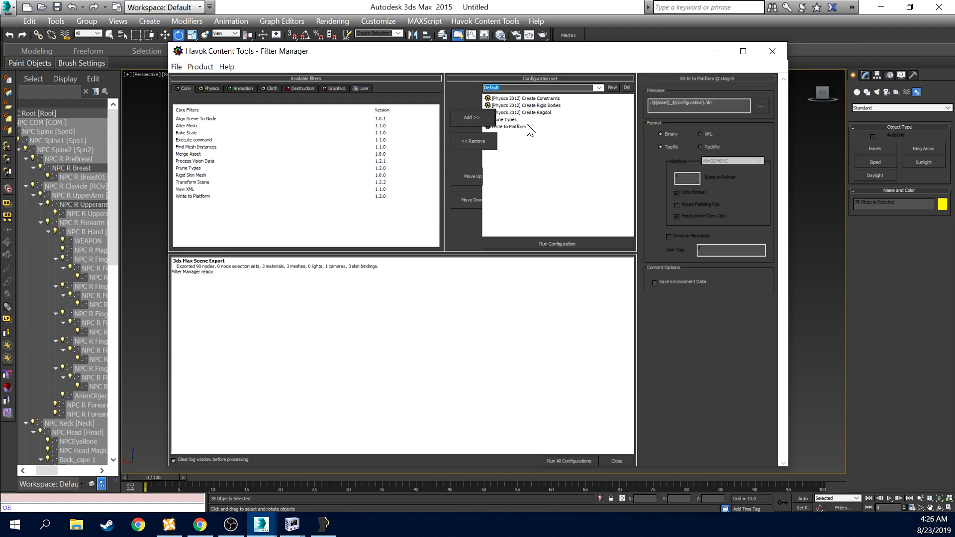
{"action": "left_click", "coordinate": [485, 141]}
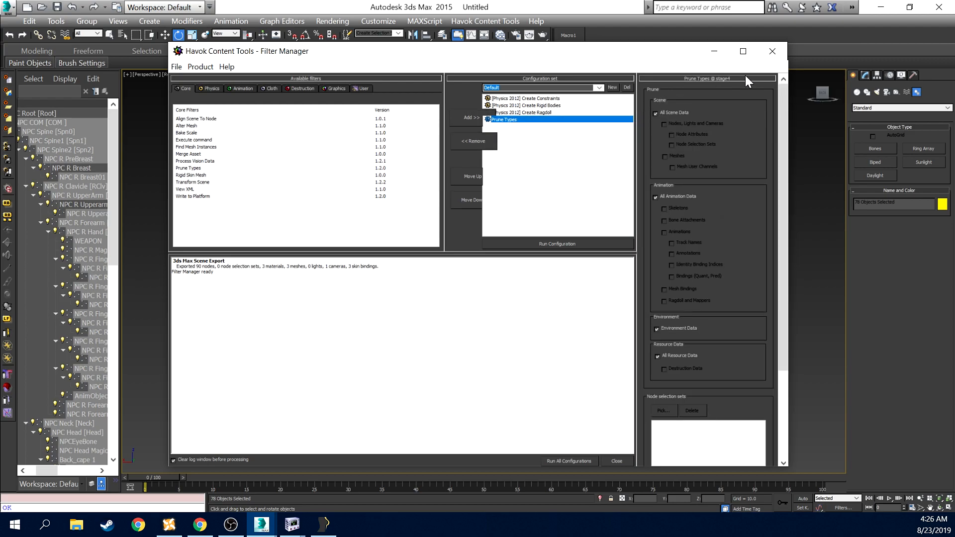
{"action": "left_click", "coordinate": [772, 51]}
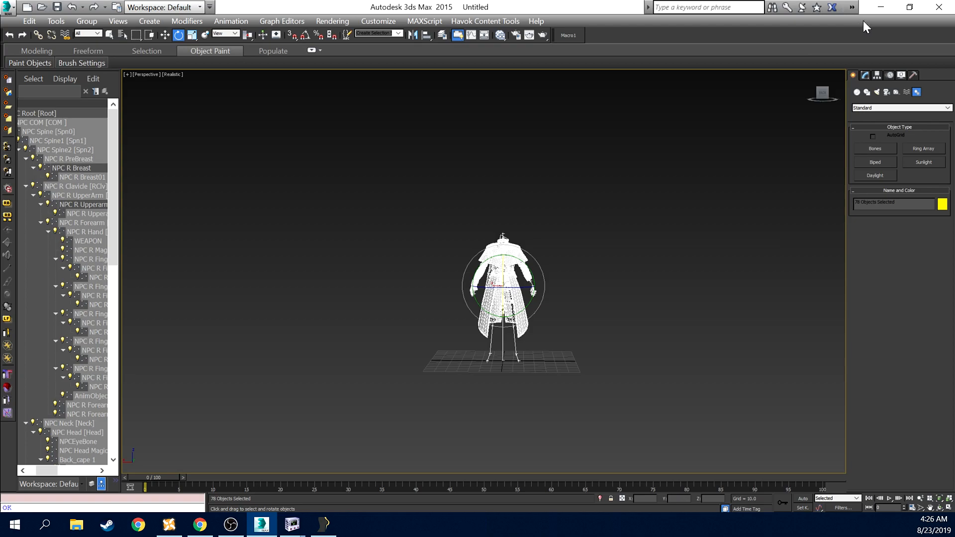
{"action": "left_click", "coordinate": [880, 7]}
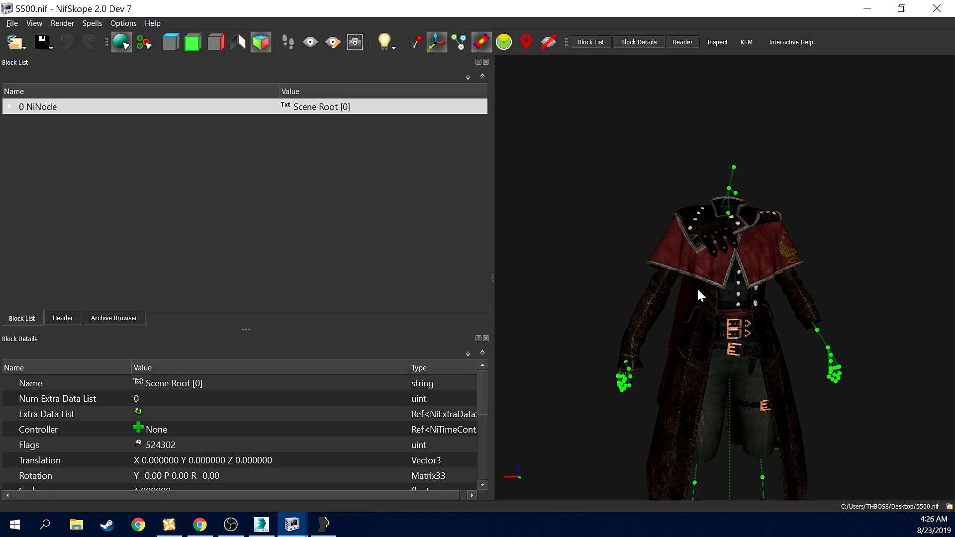